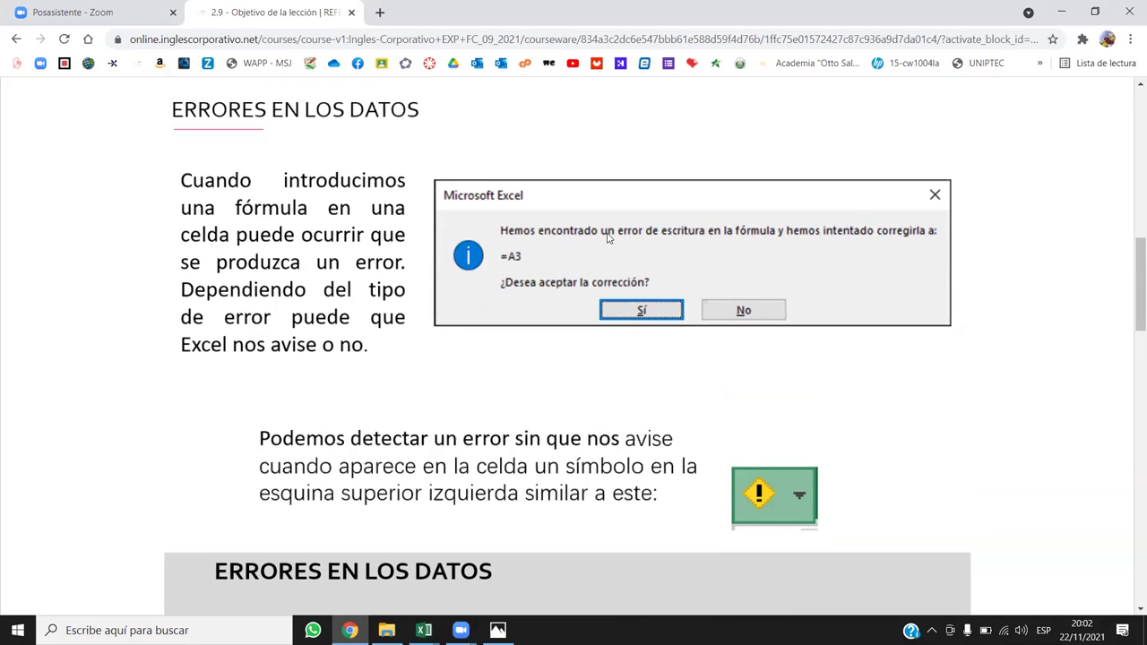
Step: Scroll the lesson to the #¿NOMBRE? error menu, then switch to the HOJA PRÁCTICA - SECCION 2 workbook
scroll(609, 228, "up", 1)
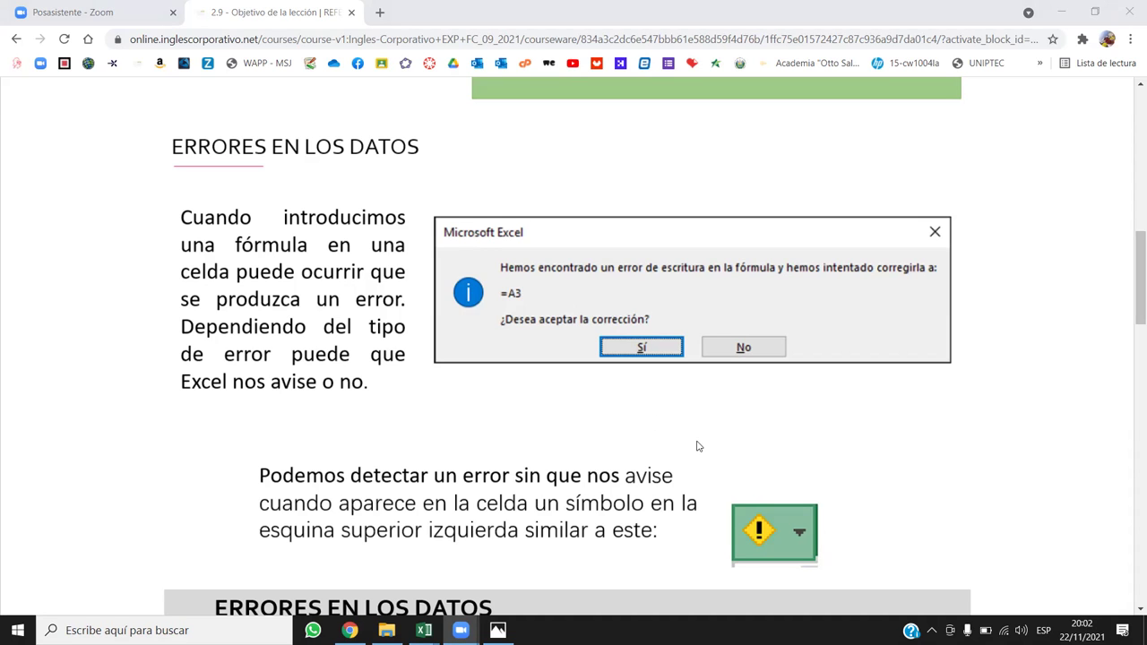
scroll(768, 411, "down", 5)
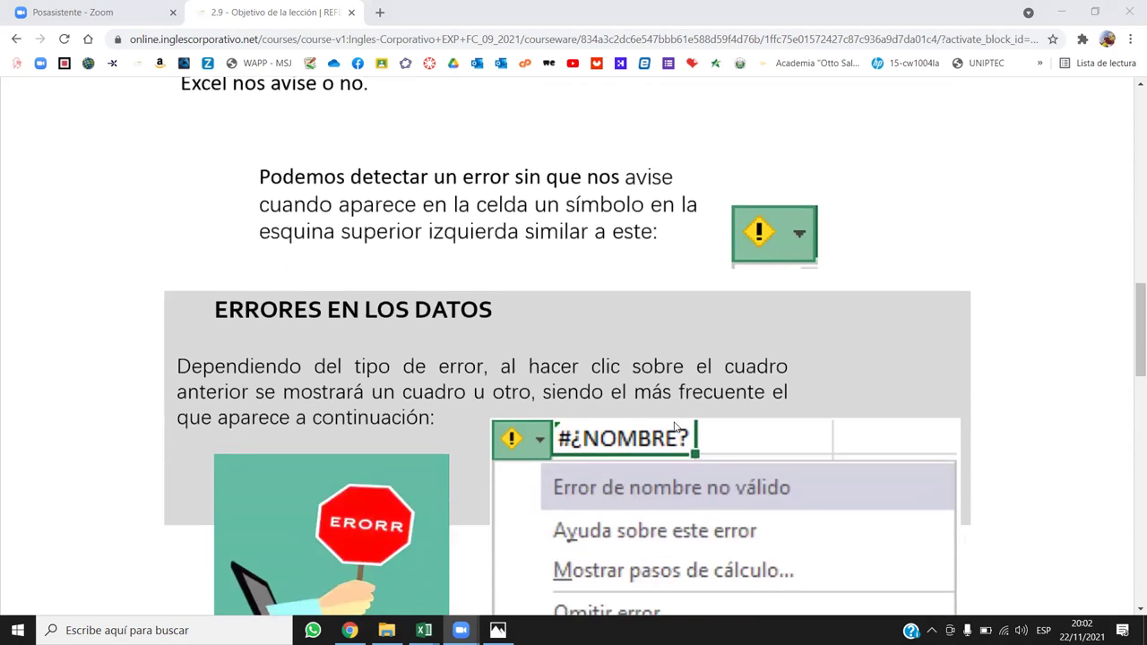
scroll(675, 426, "down", 1)
scroll(1080, 319, "up", 1)
scroll(1079, 319, "down", 1)
scroll(1079, 319, "up", 1)
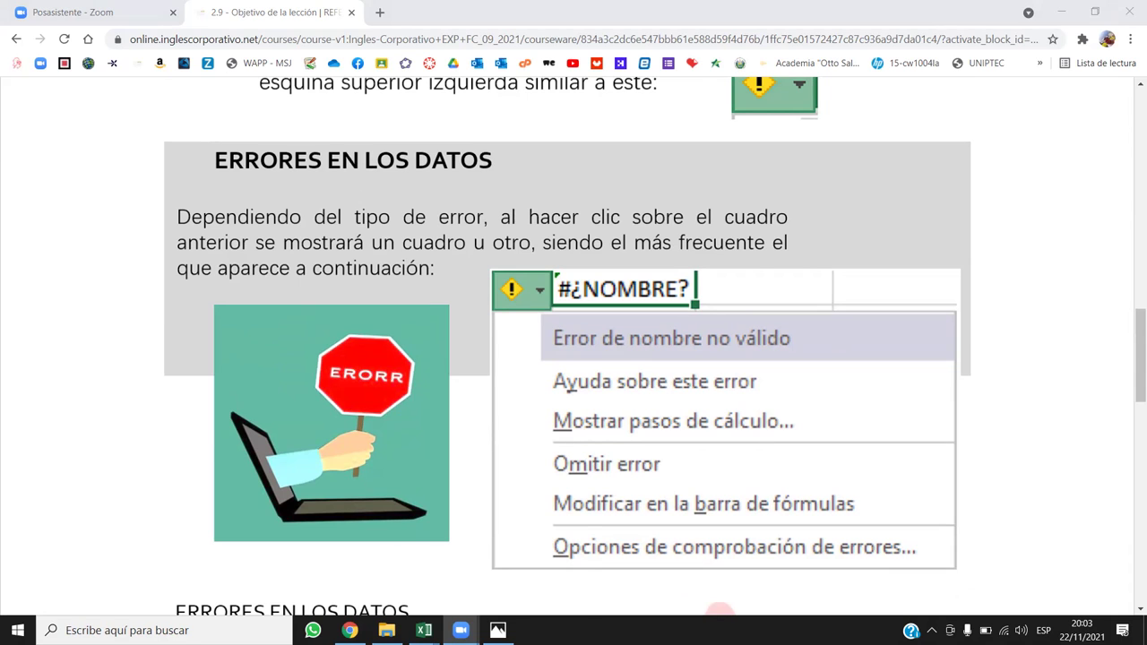
mouse_move(423, 629)
left_click(374, 570)
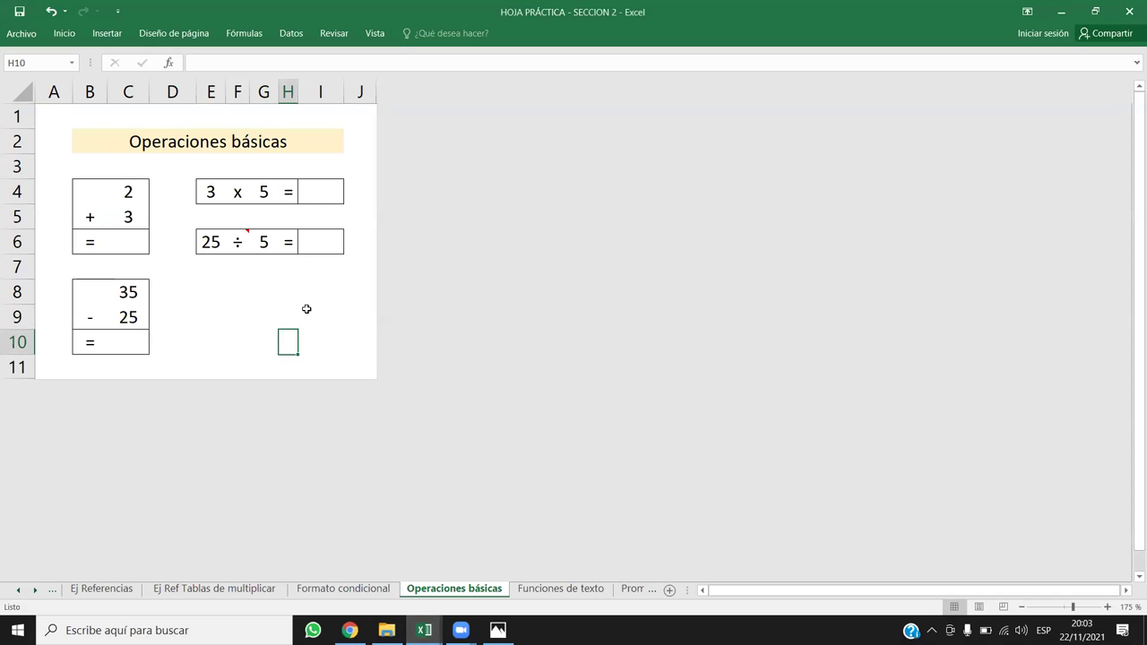
Step: On the Promedio sheet, replace the Nota 1 and Nota 2 headers with 1 and 2
left_click(632, 590)
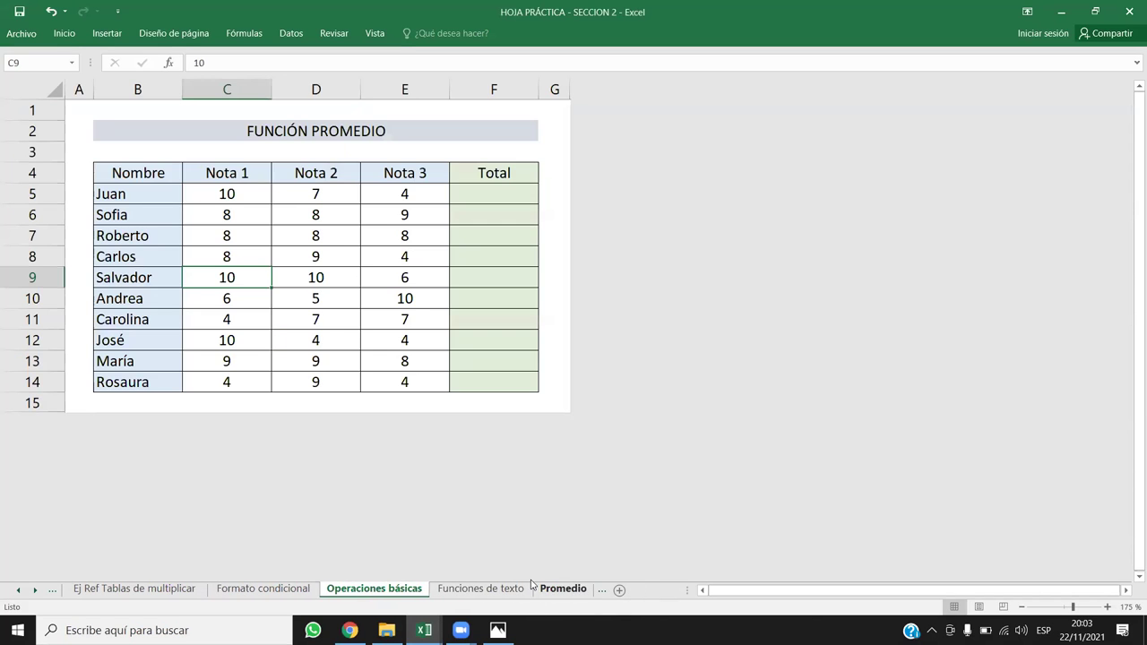
left_click(527, 588)
left_click(562, 588)
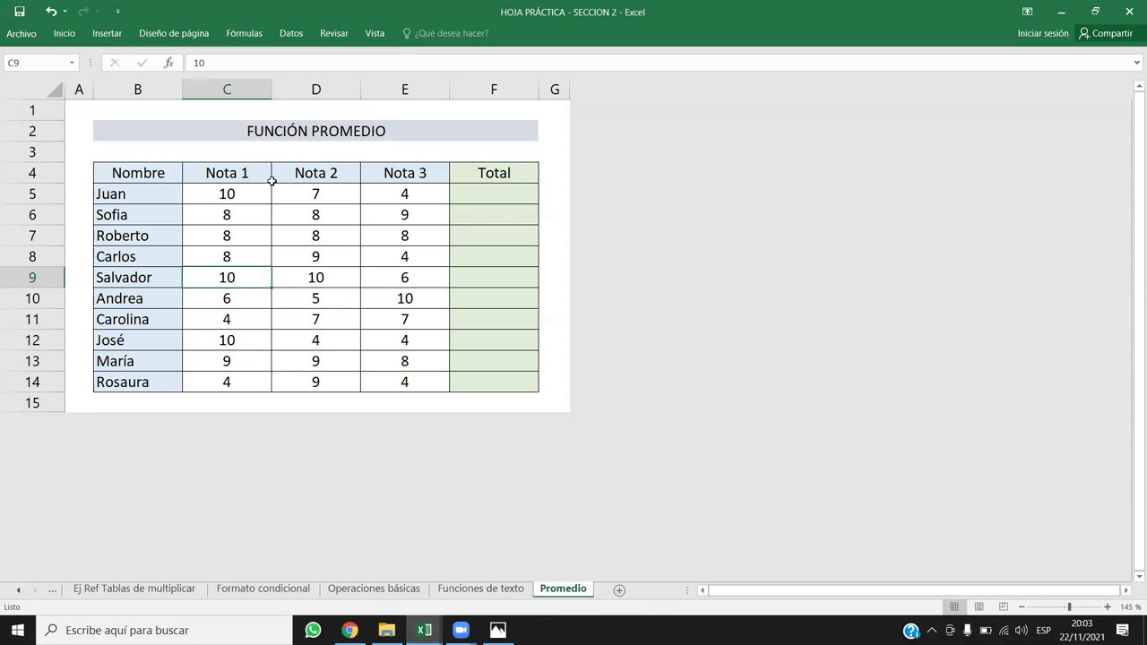
left_click(244, 191)
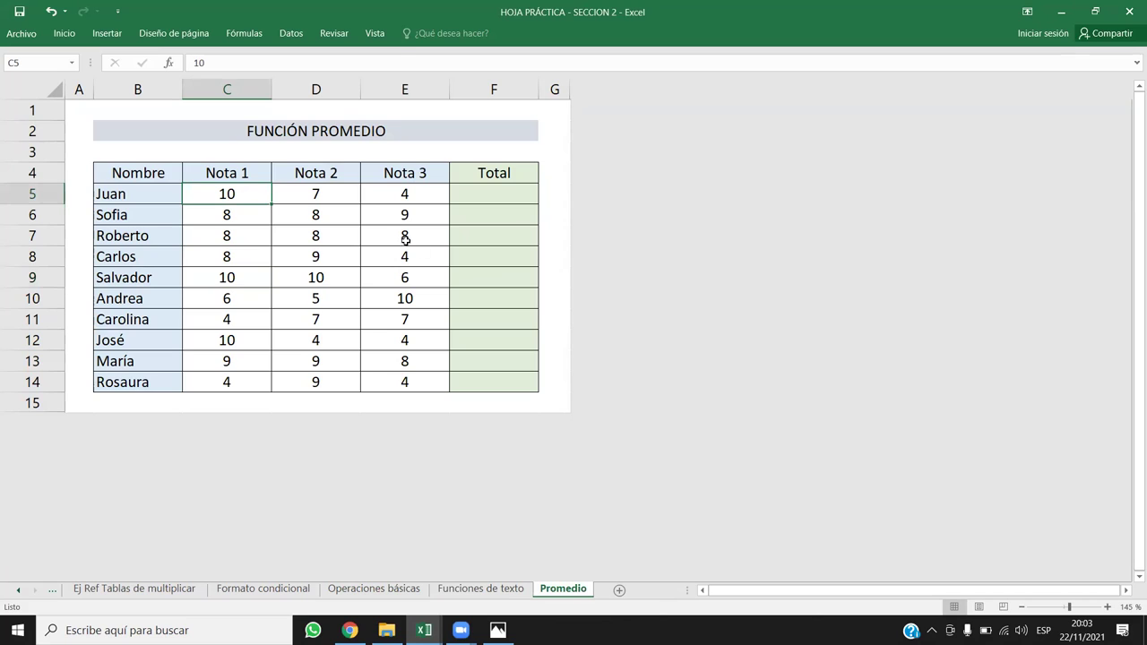
left_click_drag(238, 167, 387, 172)
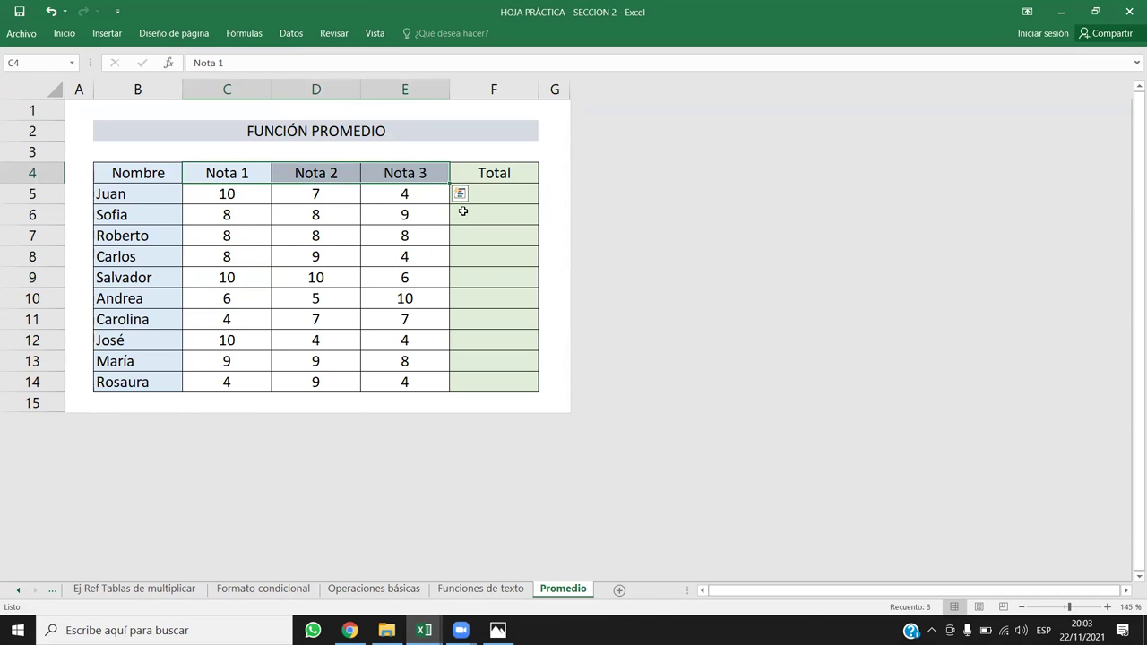
type("1")
key("Return")
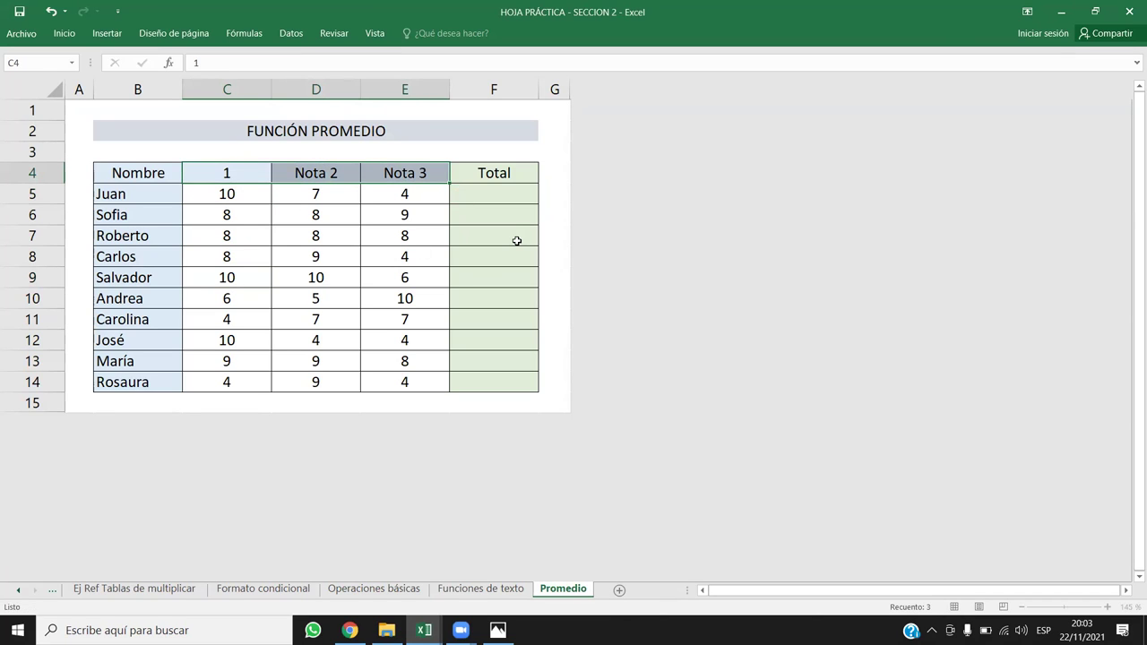
type("2")
key("Return")
Step: Undo the overwritten Total header and enter 3 as the third grade header
key("Right")
type("3")
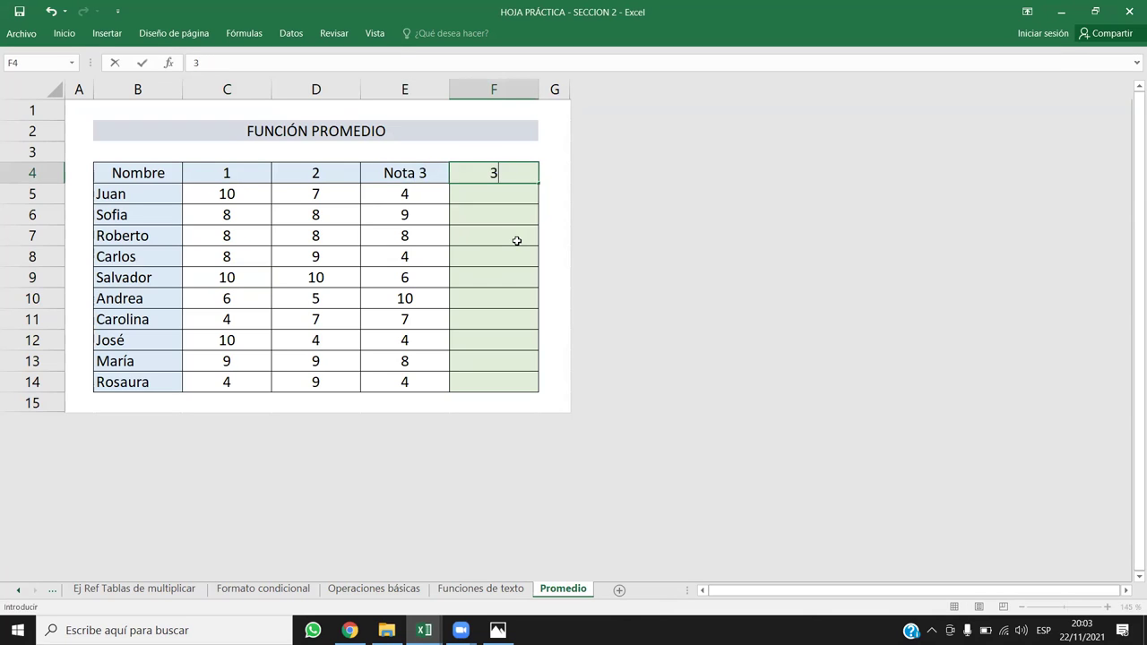
key("Left")
key("ctrl+c")
key("ctrl+z")
key("Left")
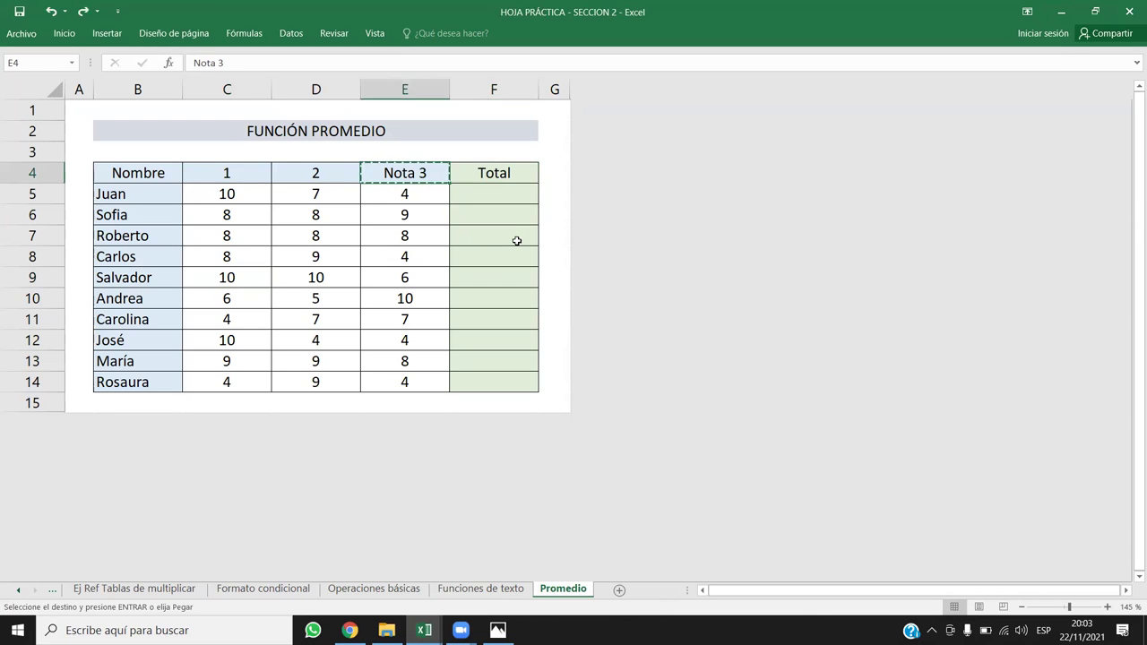
type("3")
key("Return")
left_click_drag(228, 160, 402, 172)
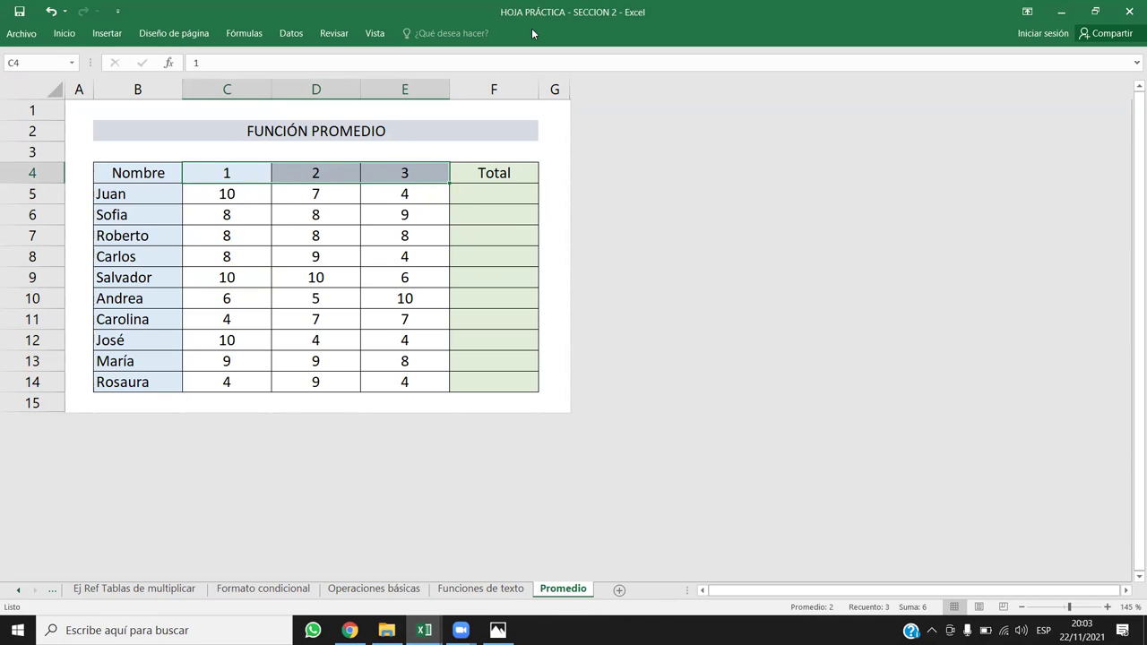
left_click(315, 318)
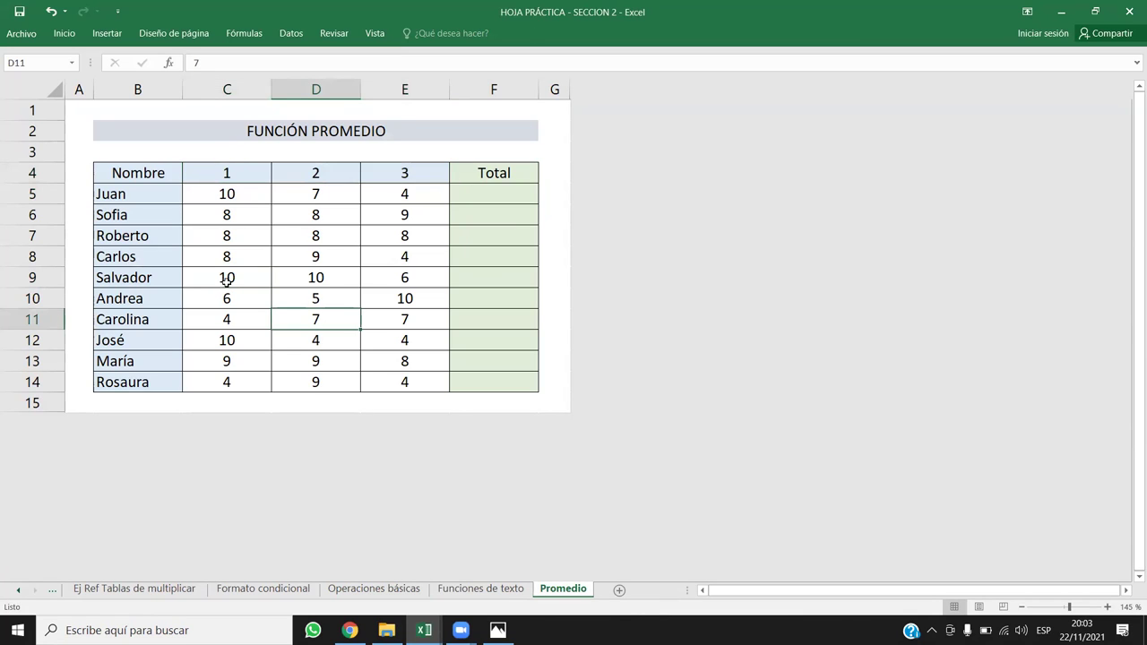
Step: Label the new row 15 with TOTAL in cell B15
left_click(36, 382)
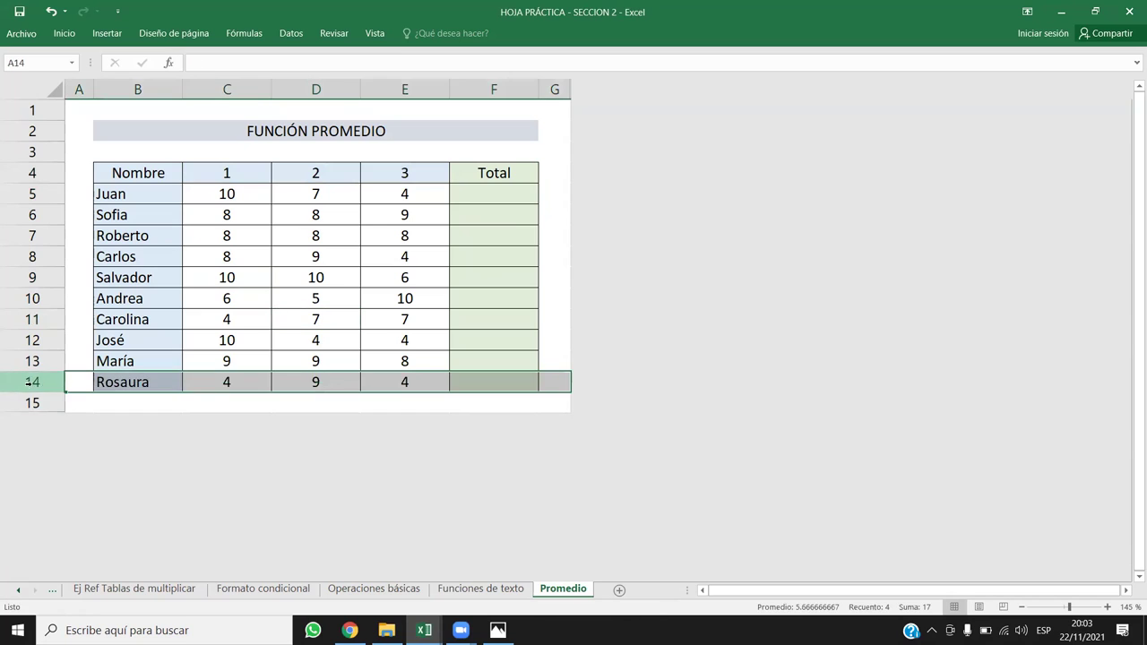
left_click(45, 399)
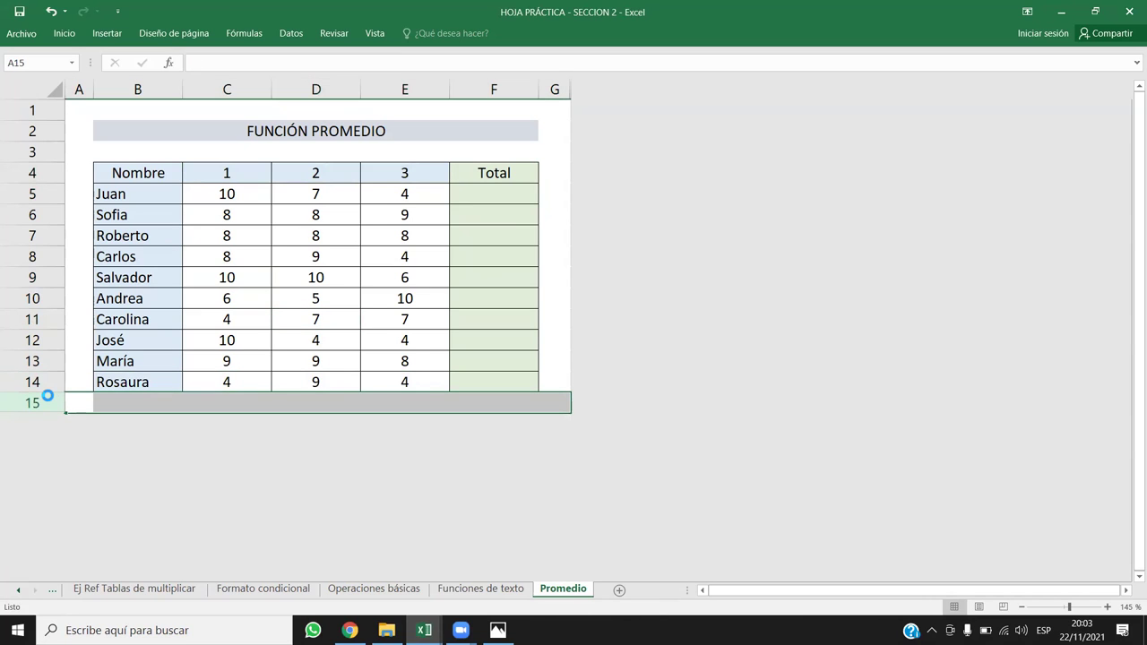
left_click(235, 400)
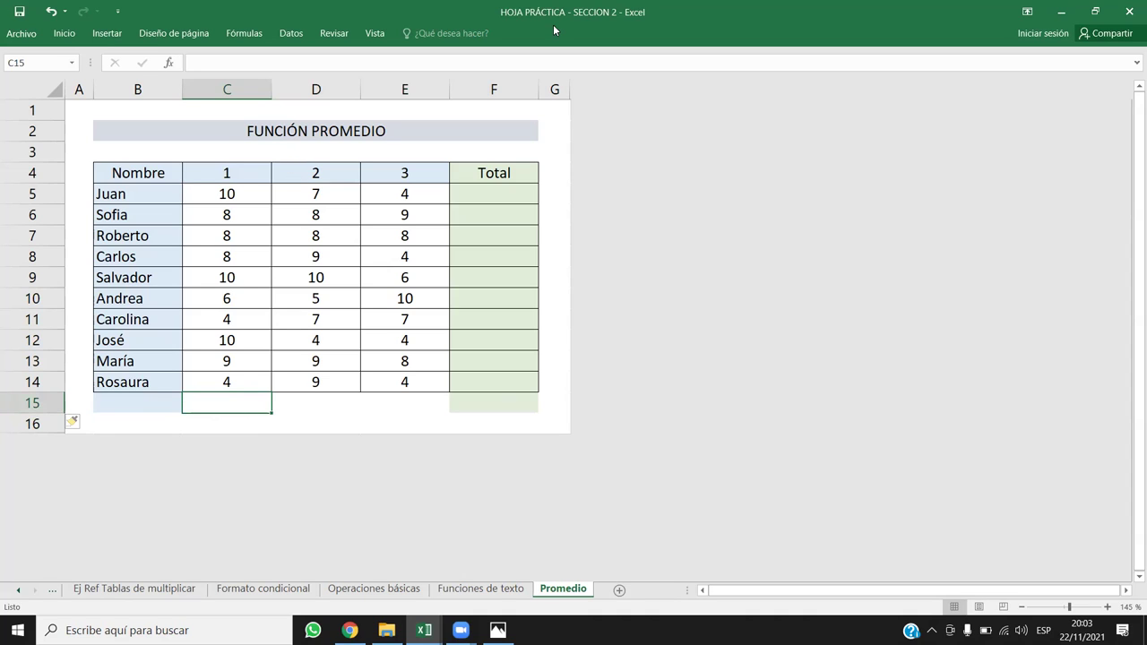
left_click(158, 394)
type("total")
key("BackSpace")
key("BackSpace")
key("BackSpace")
key("BackSpace")
key("BackSpace")
type("TOTAL")
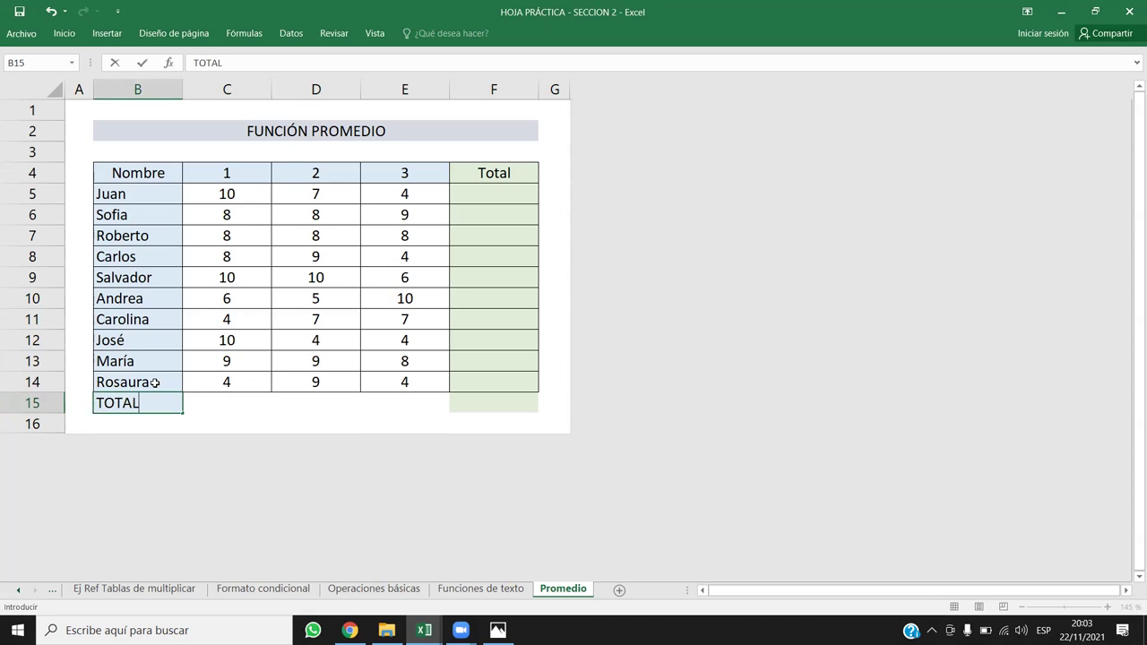
key("ctrl+Return")
key("Right")
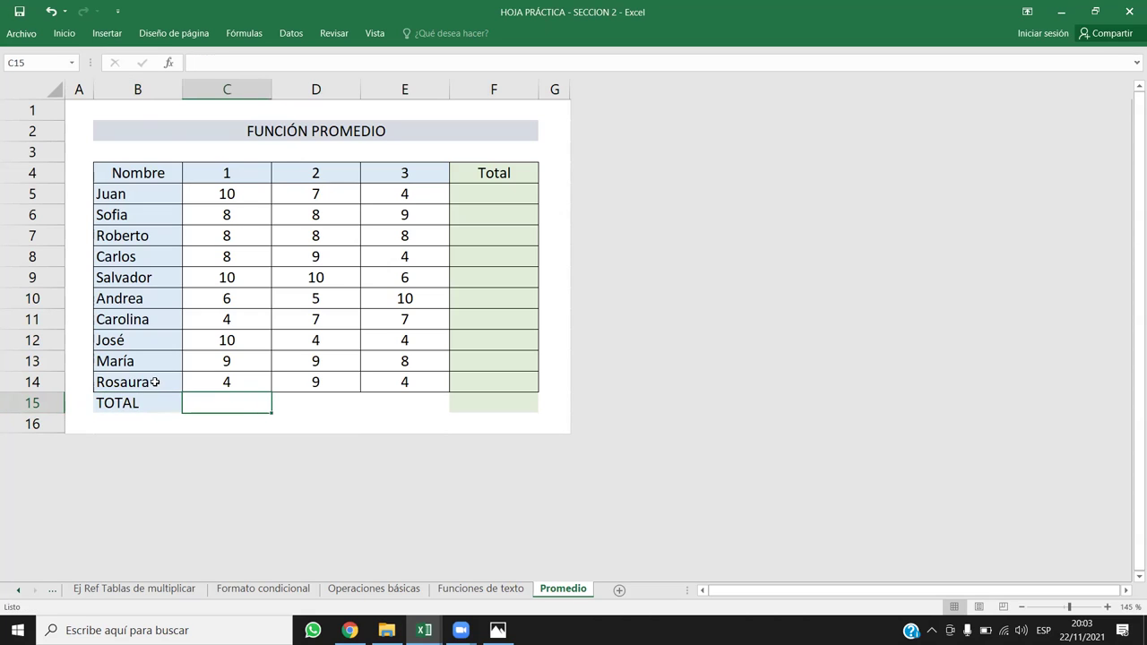
left_click(66, 34)
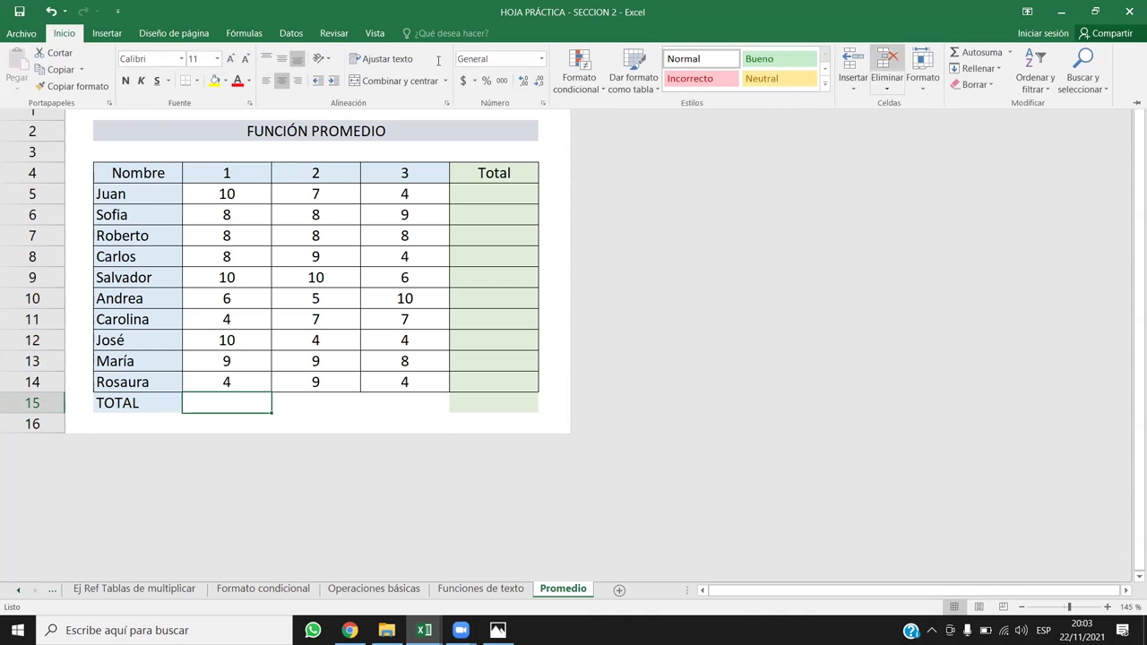
Step: AutoSum C15 and narrow the range to =SUMA(C5:C14), totalling column 1 as 77
left_click(967, 52)
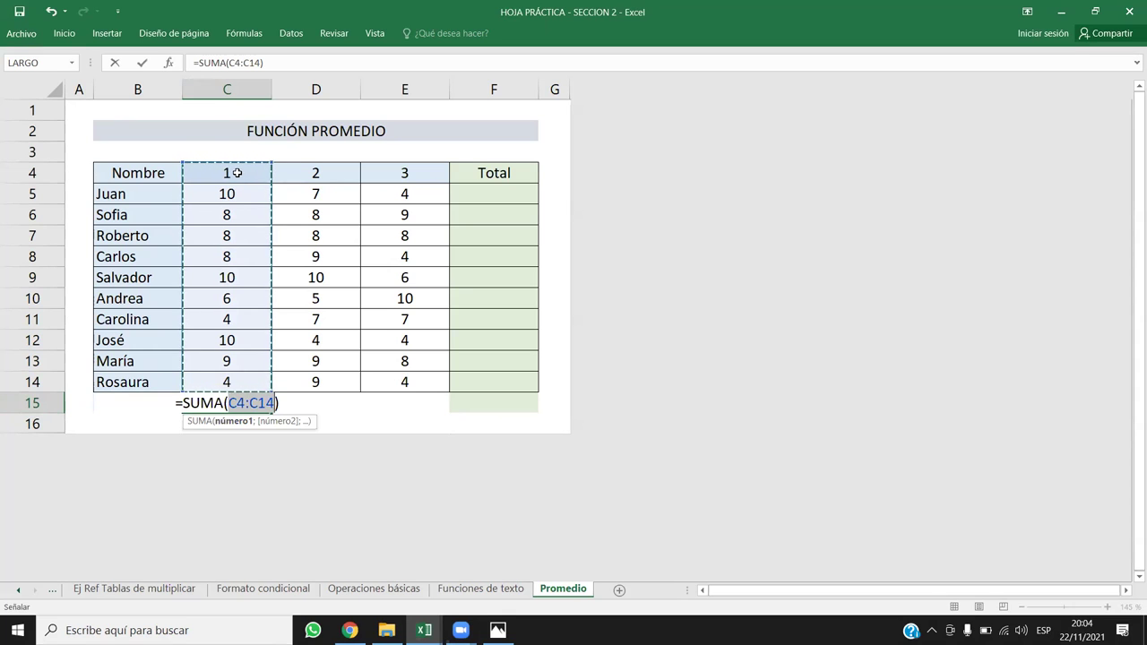
left_click_drag(268, 164, 265, 190)
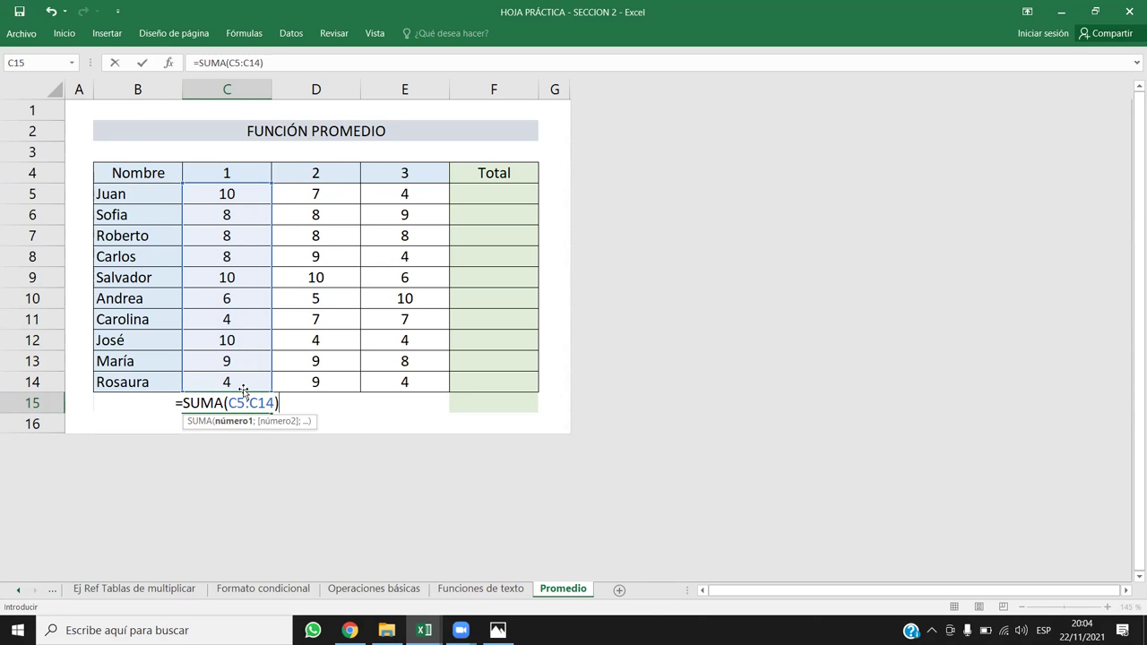
key("Return")
left_click(296, 416)
left_click(225, 405)
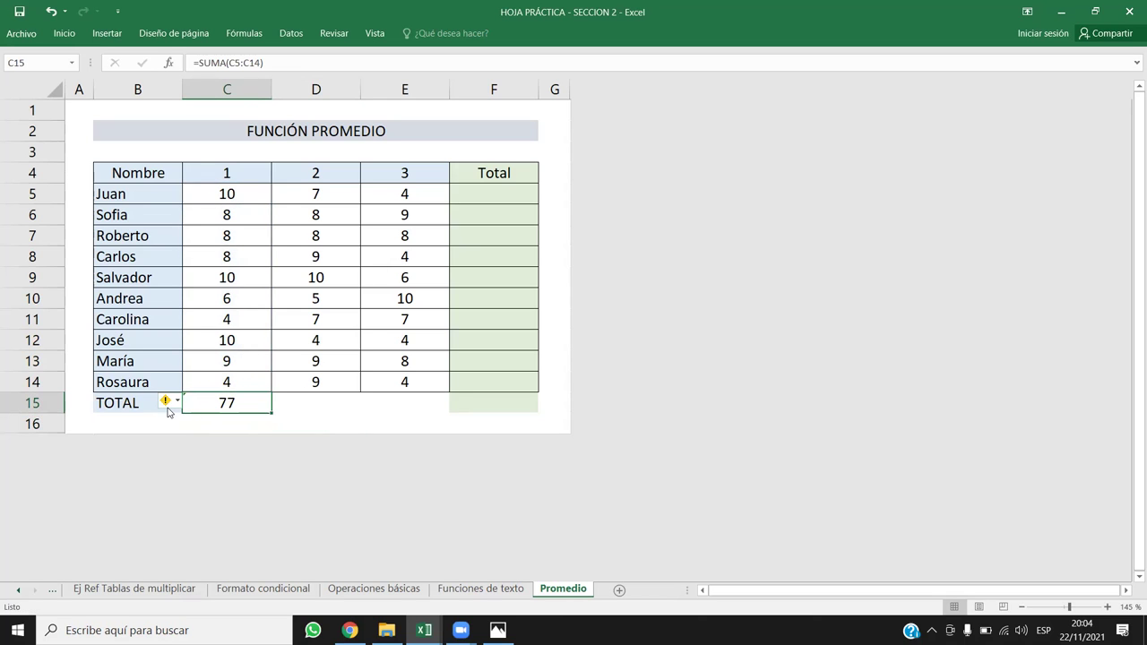
mouse_move(166, 405)
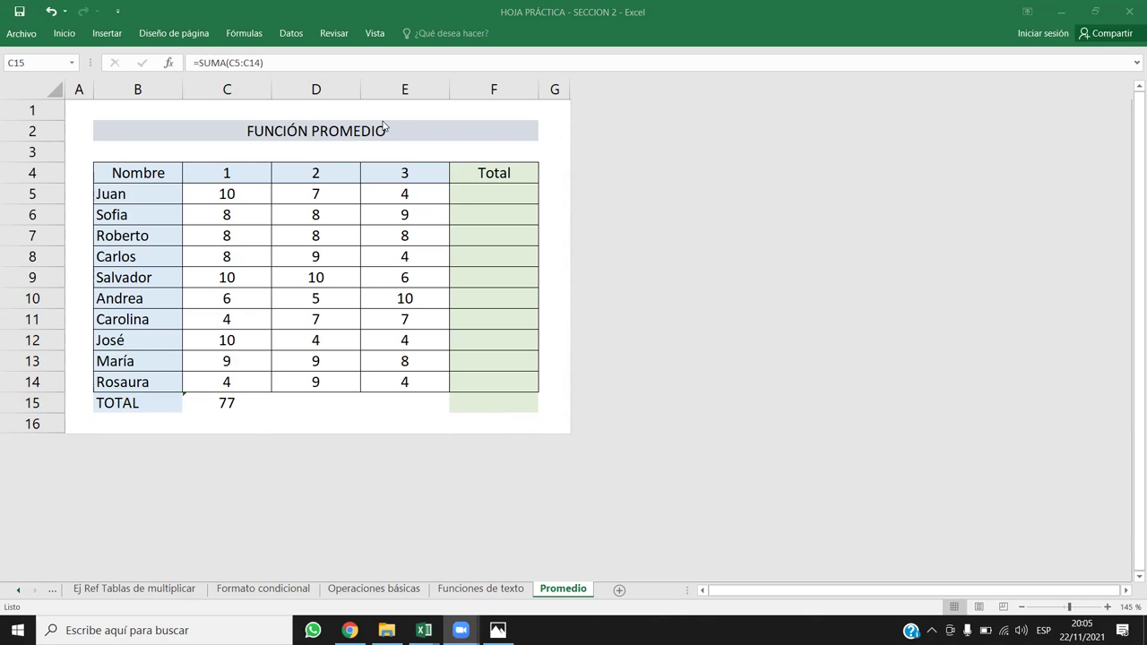
Step: Reset C15 to =SUMA(C5:C14) after the error tag extended it to include C4
left_click(242, 401)
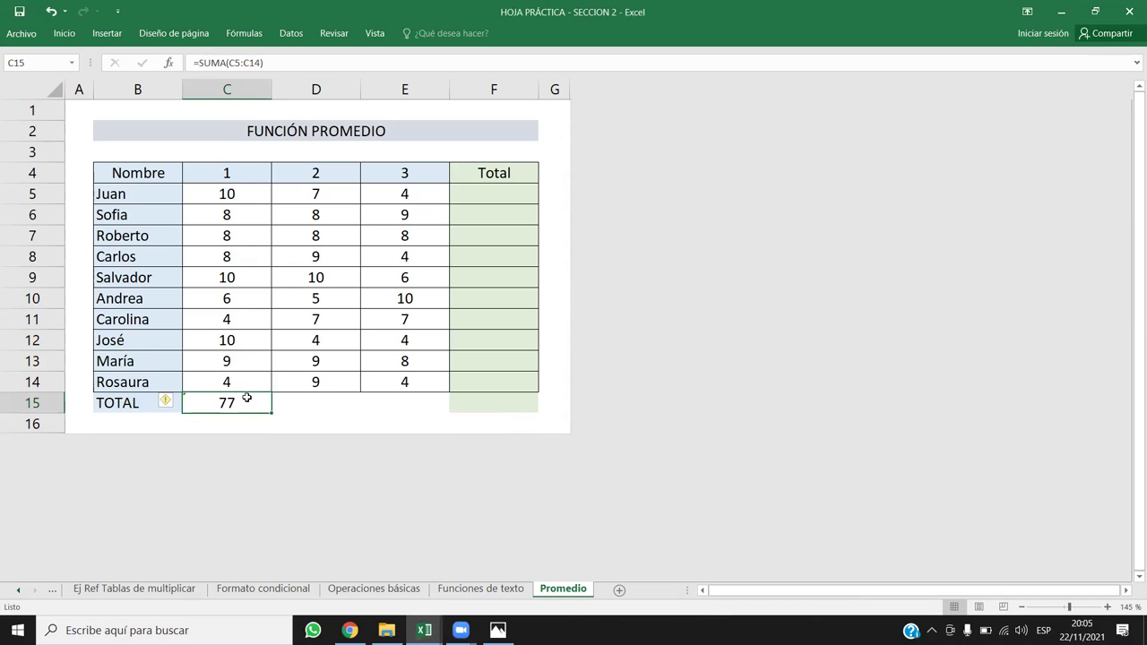
left_click(178, 402)
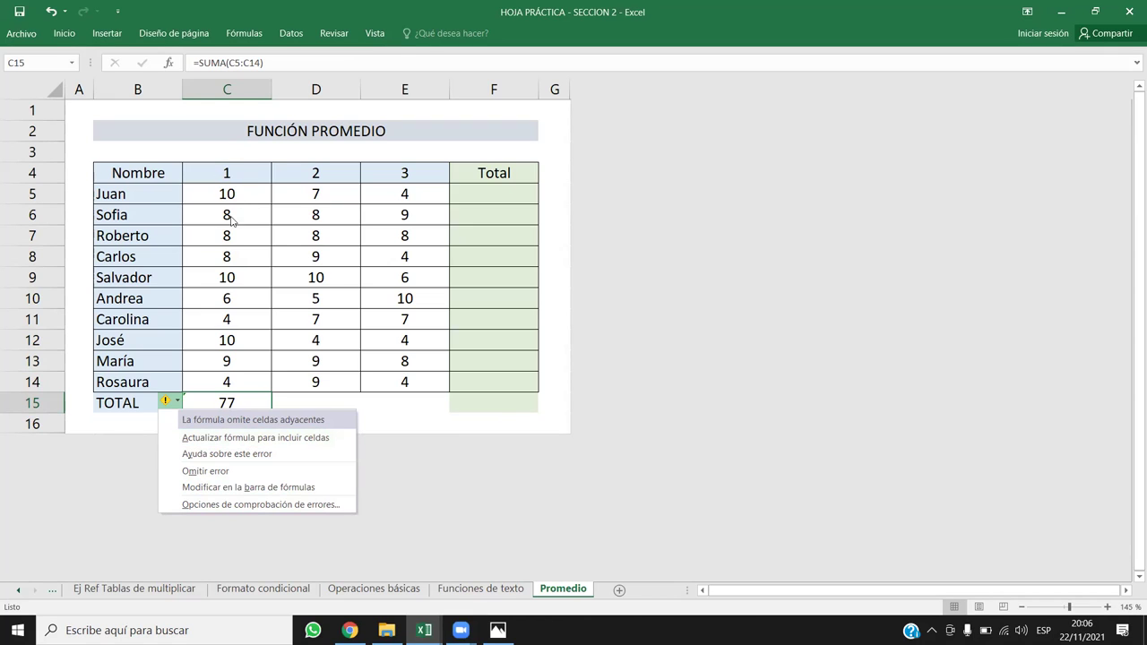
left_click(254, 437)
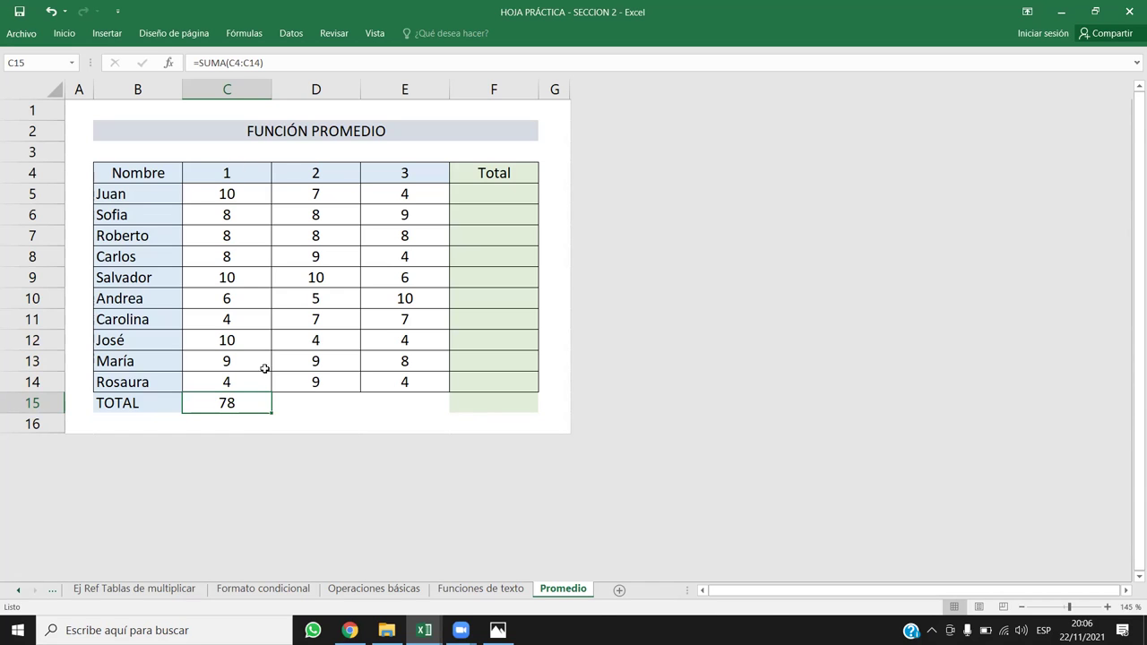
double_click(236, 402)
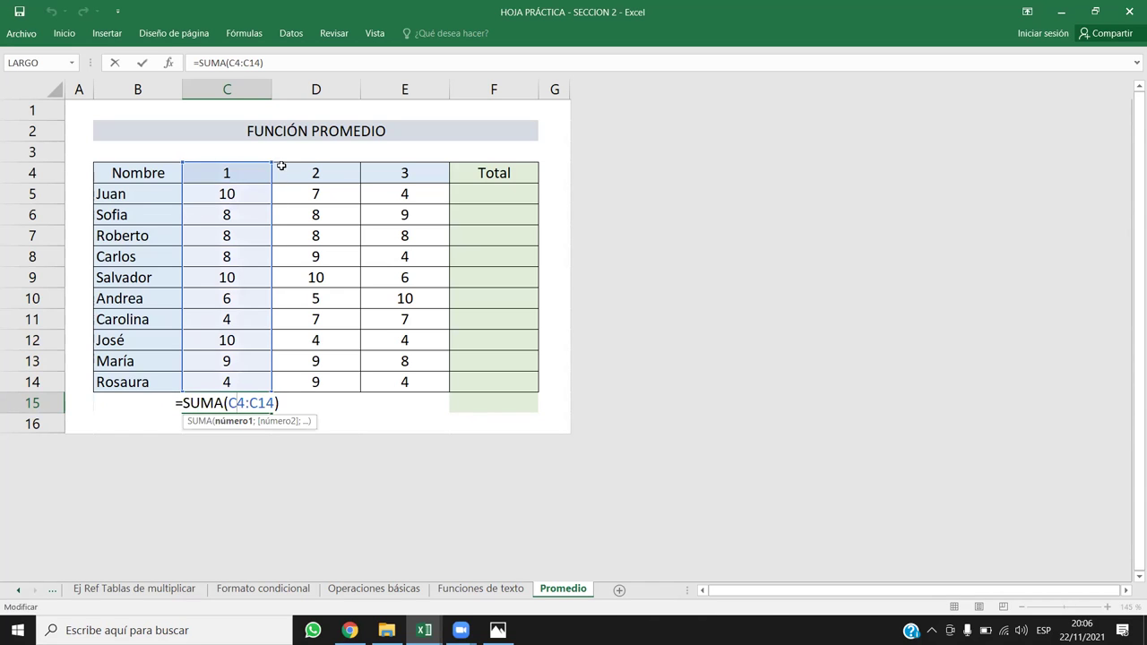
left_click_drag(271, 163, 269, 190)
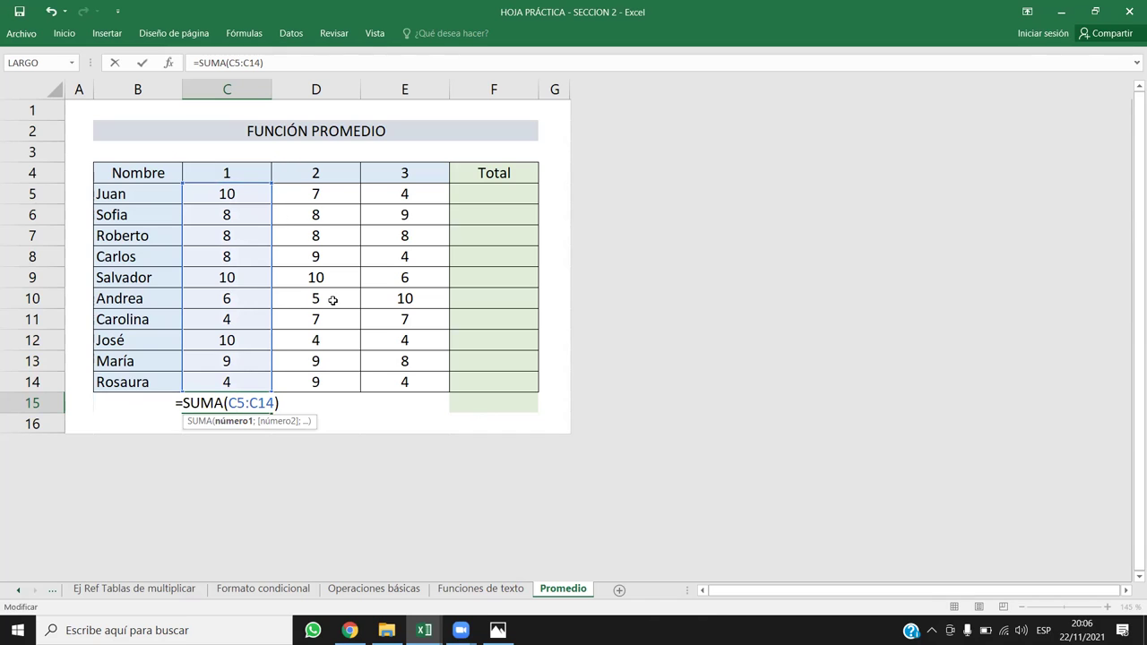
key("Return")
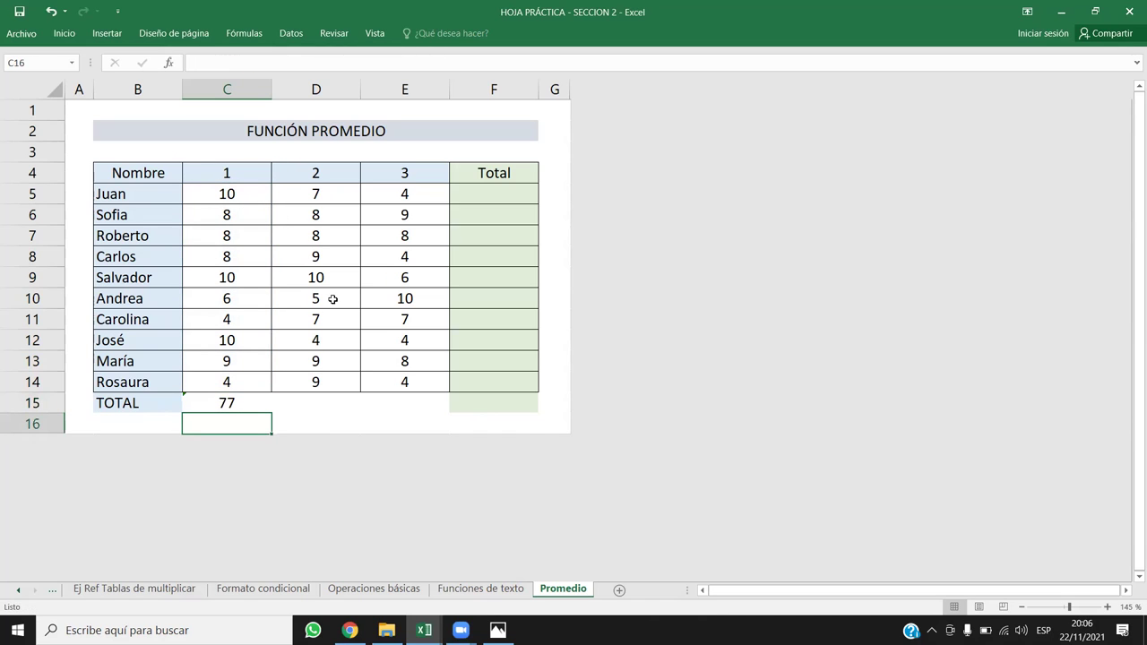
Step: Dismiss C15's adjacent-cells warning with Omitir error
left_click(226, 400)
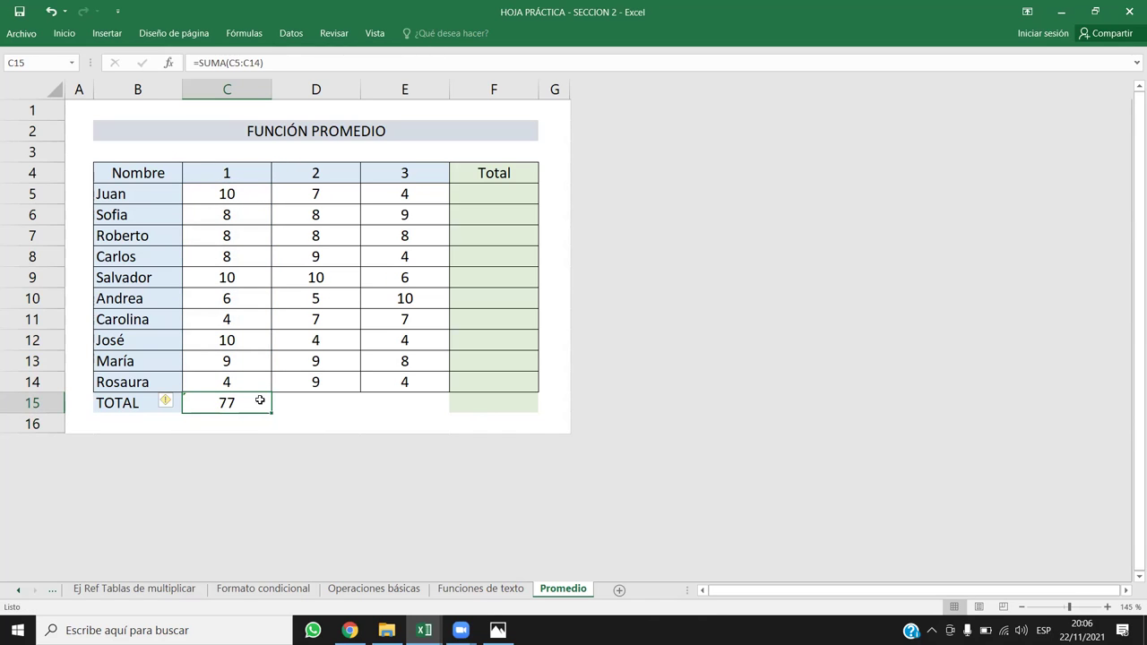
left_click(166, 401)
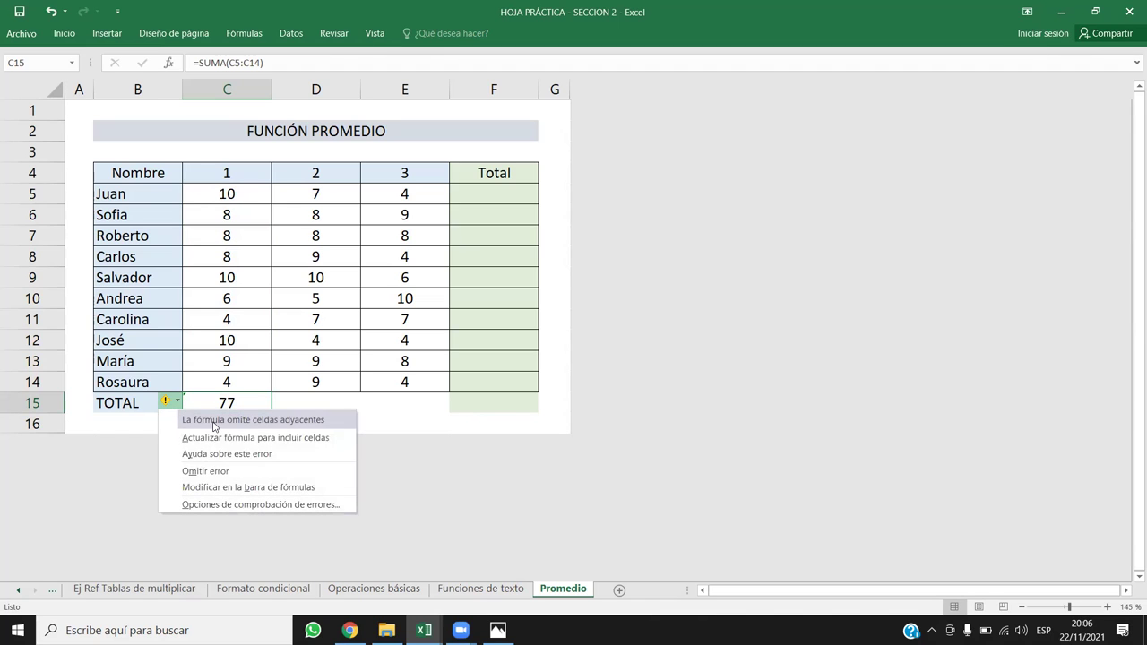
left_click(218, 471)
left_click(328, 404)
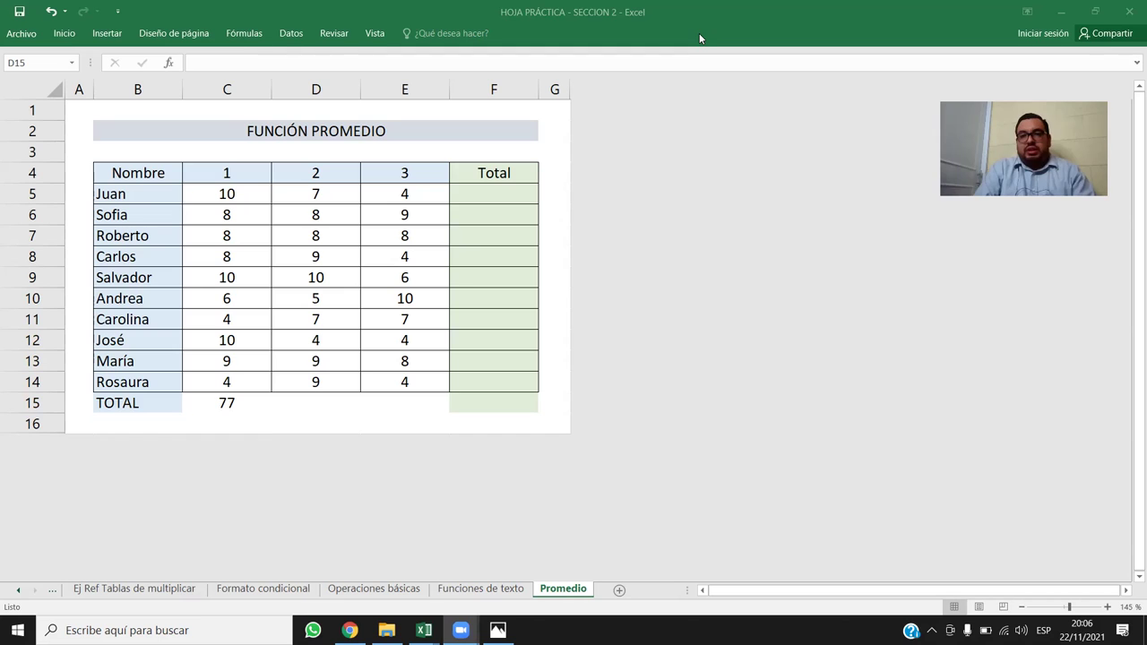
Step: Enter =SUMA(D5:D14) in D15 for a column 2 total of 76, checking it against the selection
left_click(312, 406)
type("=S")
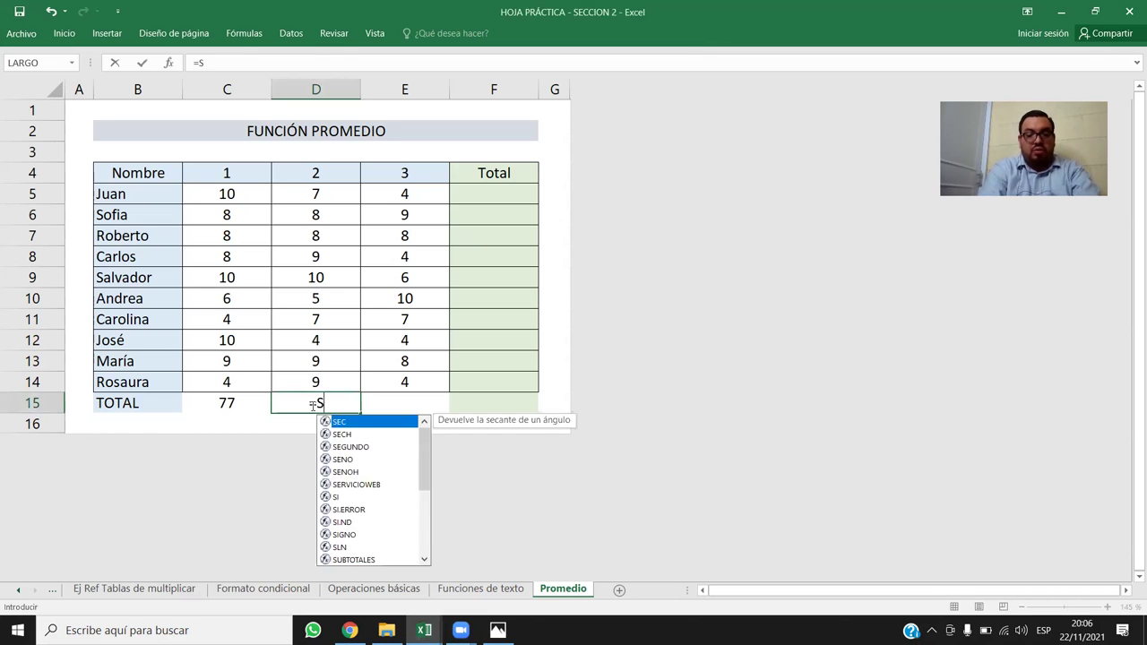
type("UMA(")
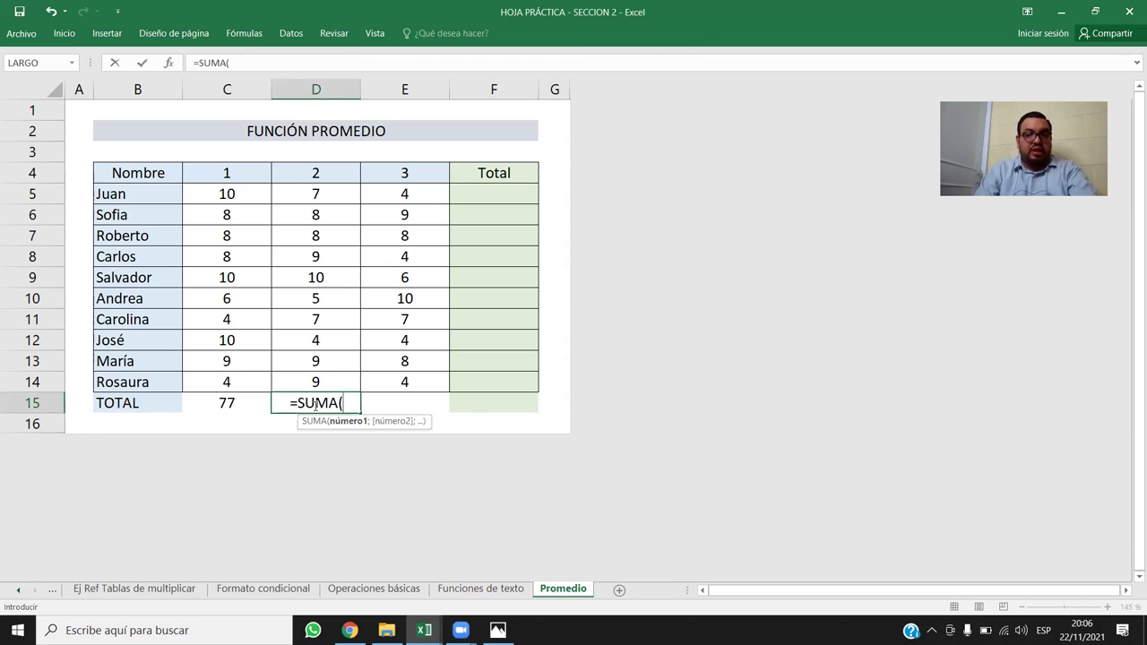
left_click_drag(315, 380, 351, 192)
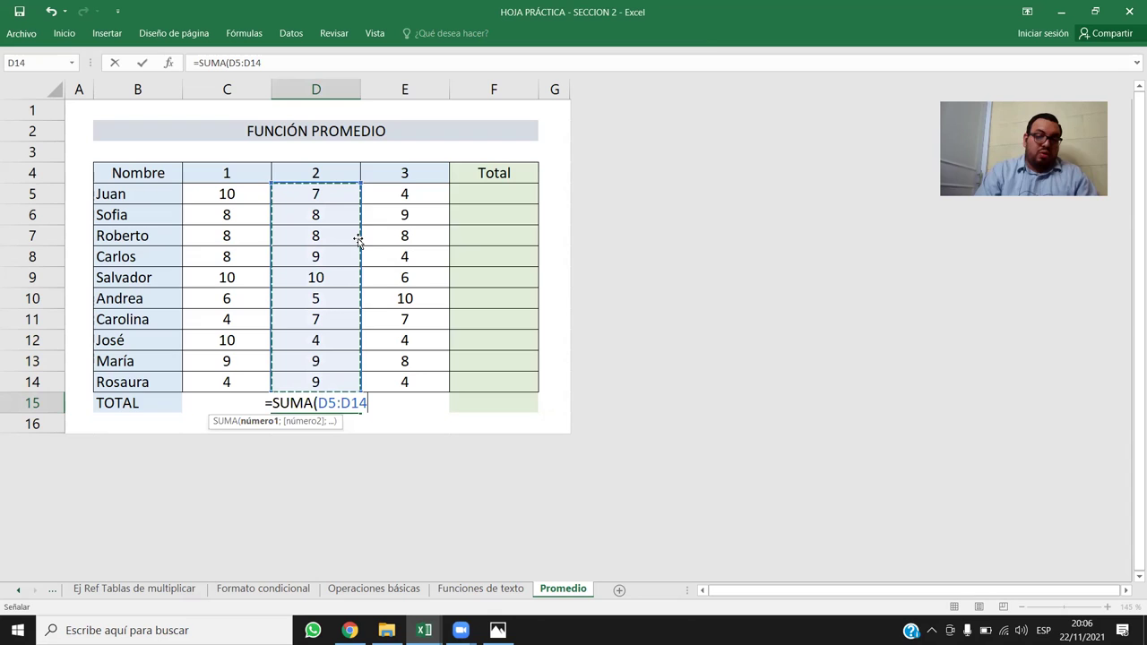
type(")")
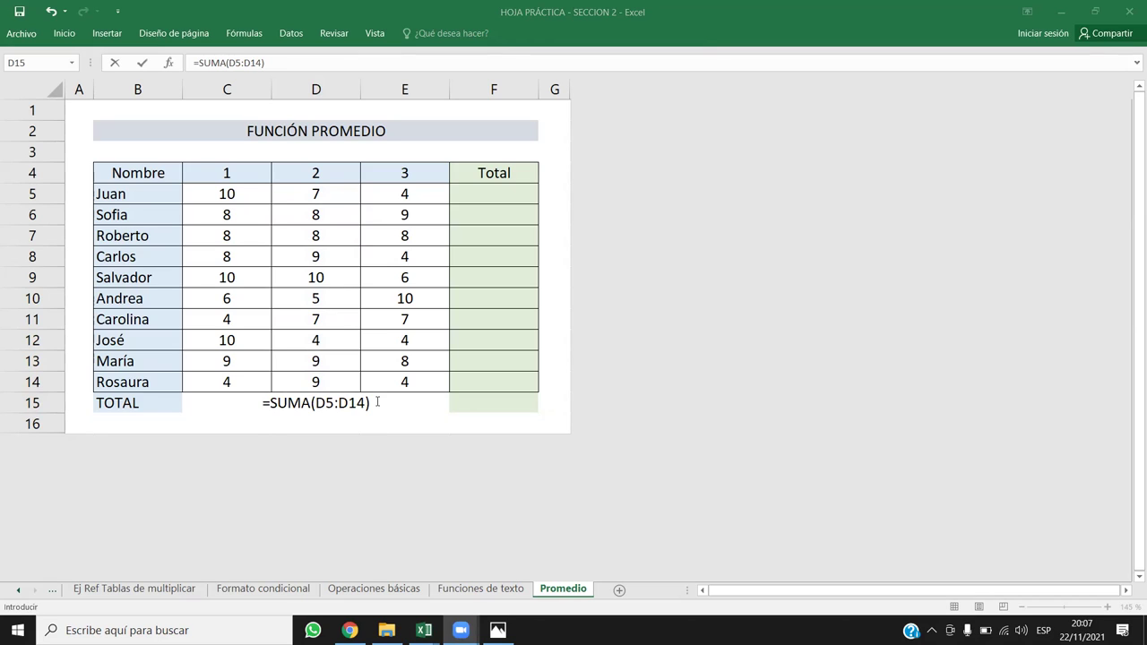
key("Return")
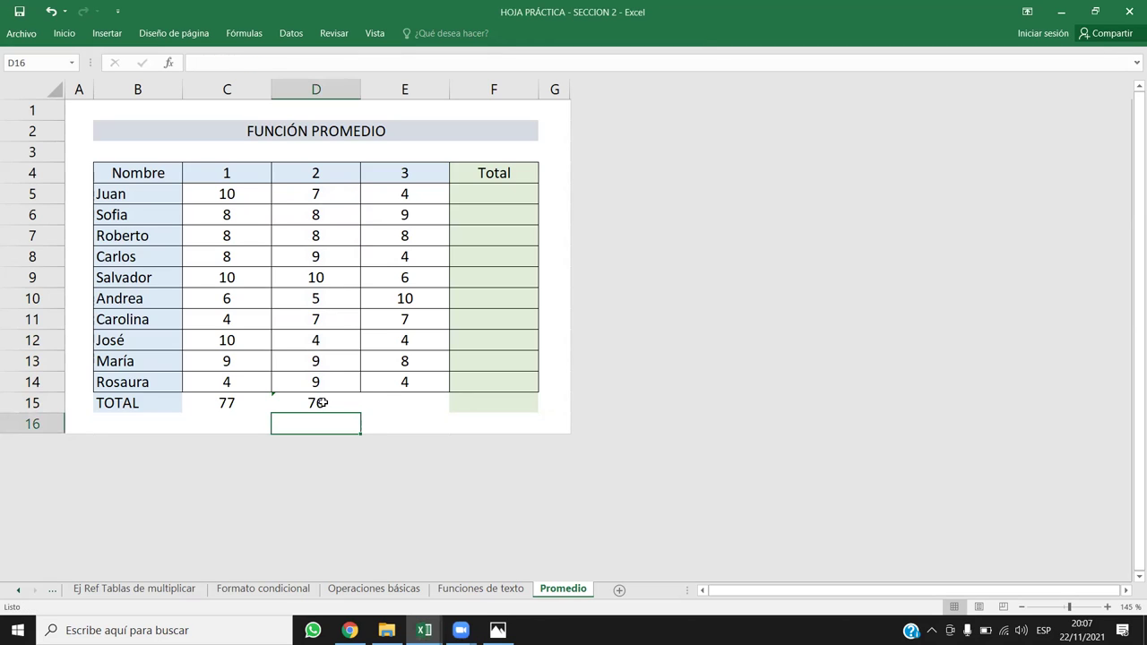
left_click(320, 402)
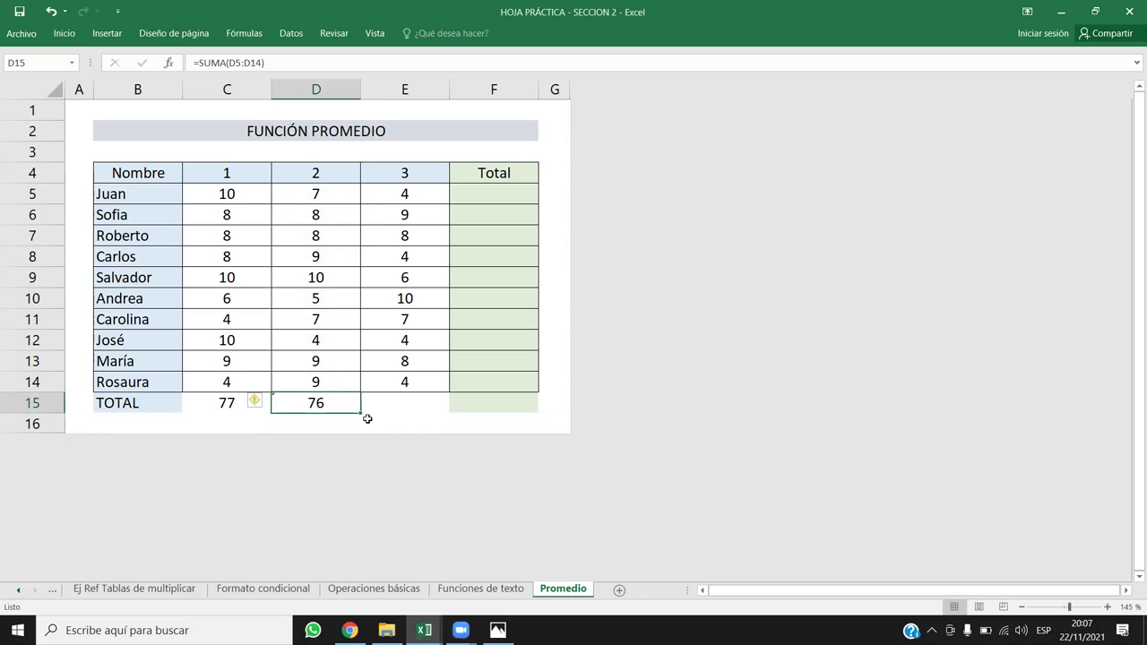
left_click_drag(322, 199, 328, 383)
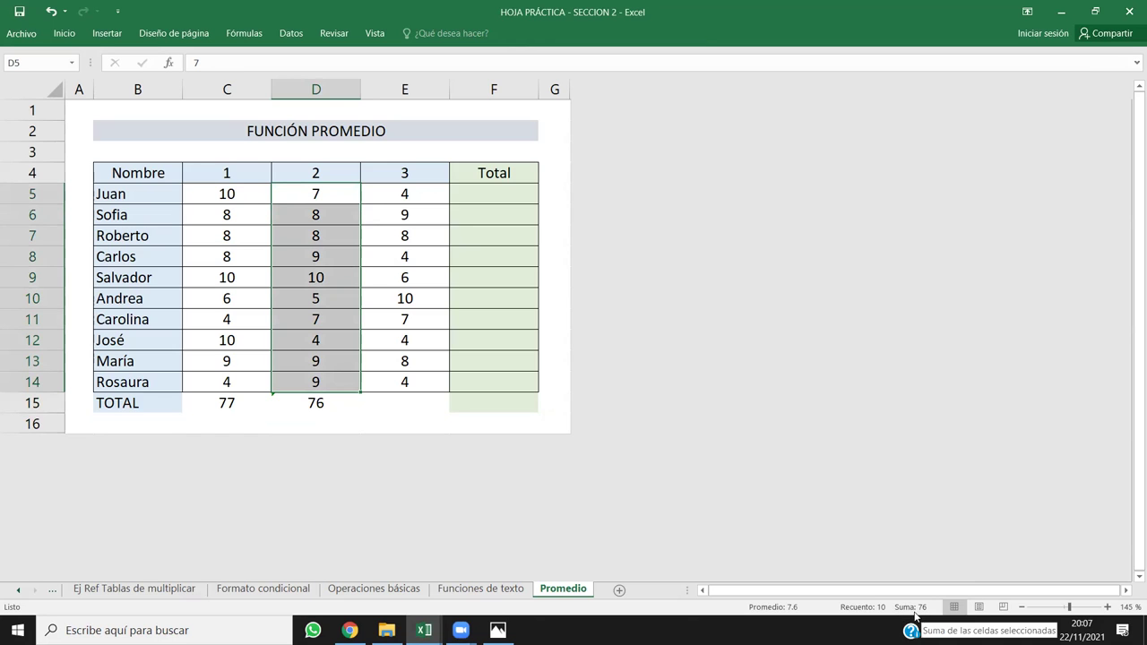
left_click(312, 403)
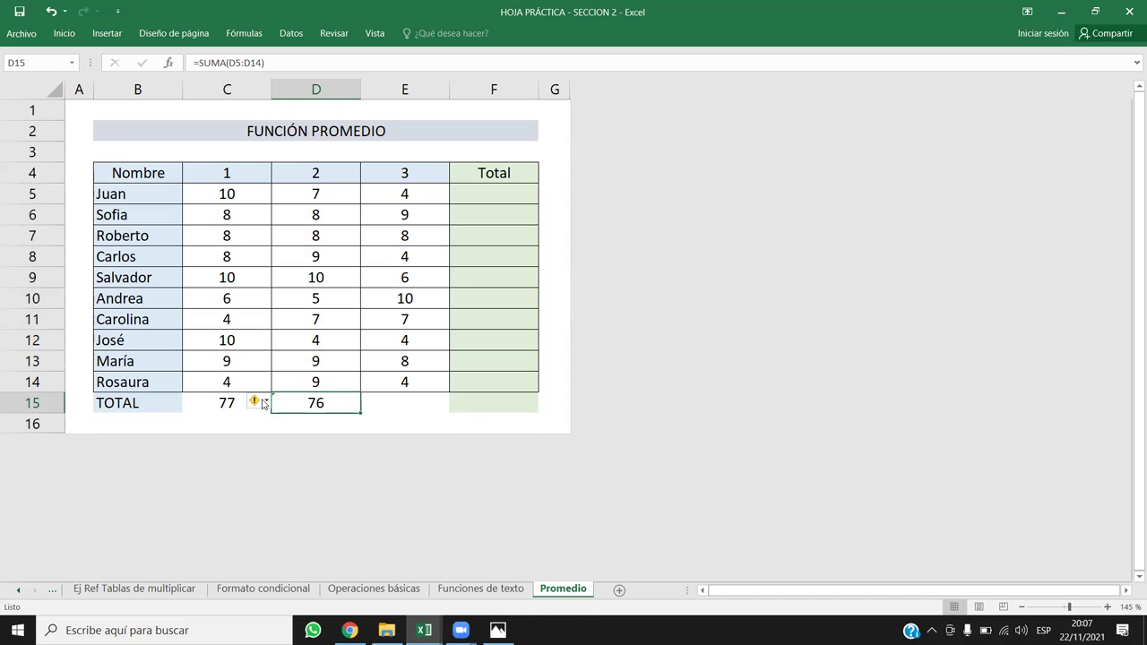
Step: Choose Omitir error on the C15 adjacent-cells warning
left_click(264, 404)
left_click(311, 471)
left_click(386, 408)
Step: Fill D15's formula into E15 for a column 3 total of 64 and ignore its warning
left_click(313, 400)
left_click_drag(361, 412, 408, 419)
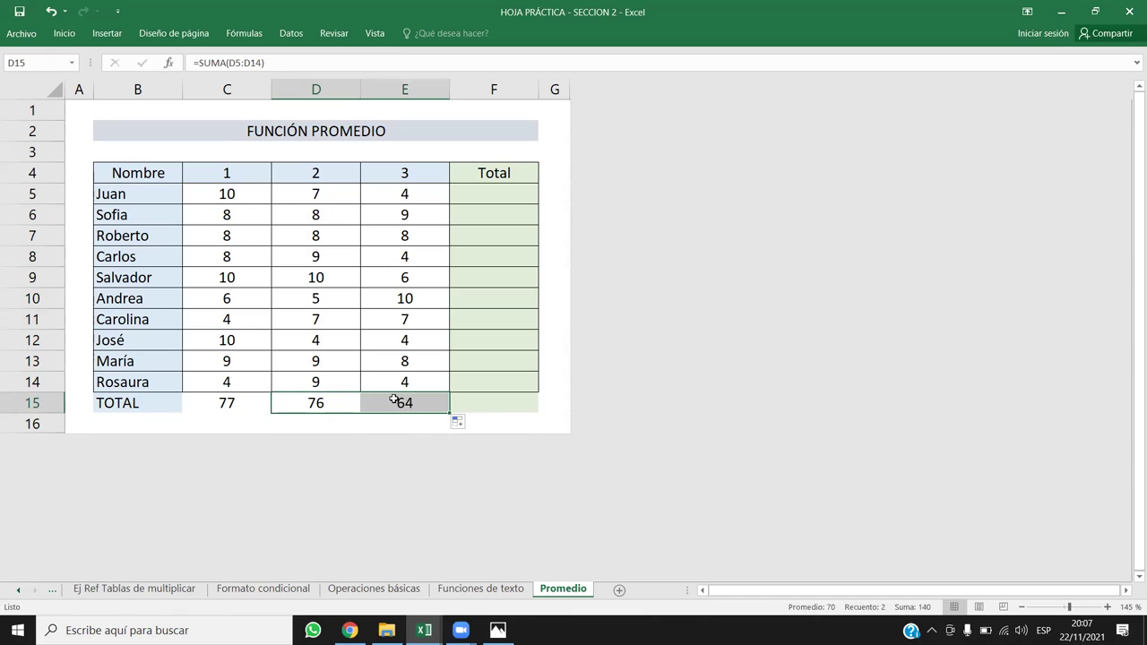
left_click(394, 403)
left_click(355, 402)
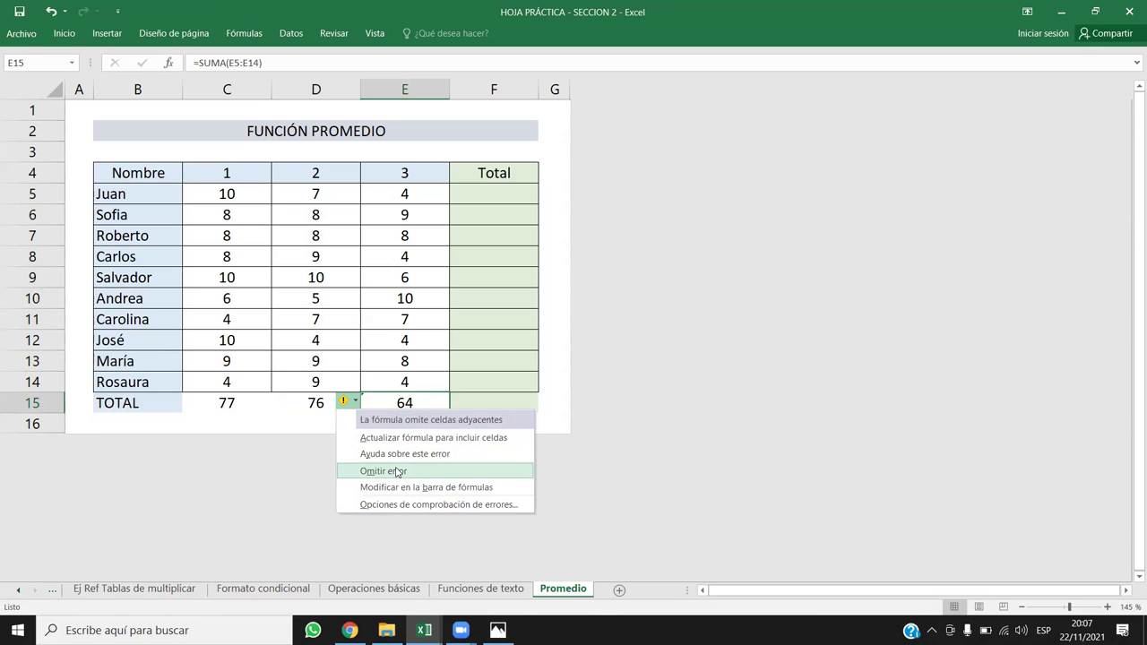
left_click(397, 472)
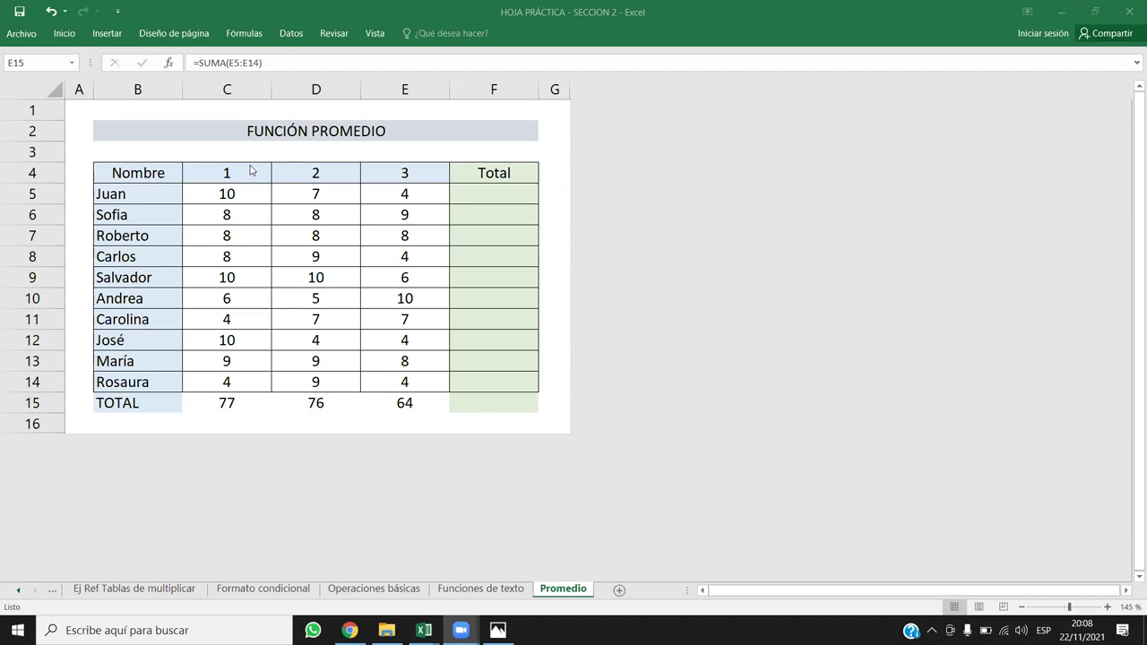
Step: Select the column 1 scores and the table range on Promedio
left_click(233, 406)
left_click_drag(233, 192, 242, 379)
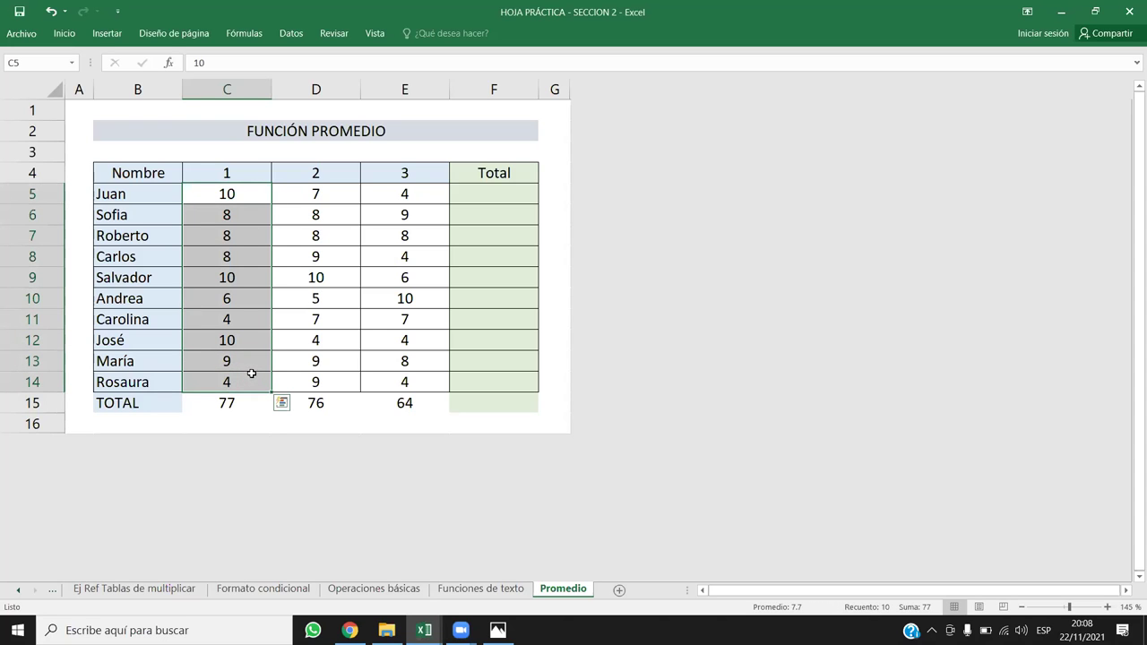
left_click_drag(160, 173, 425, 386)
left_click_drag(251, 174, 143, 382)
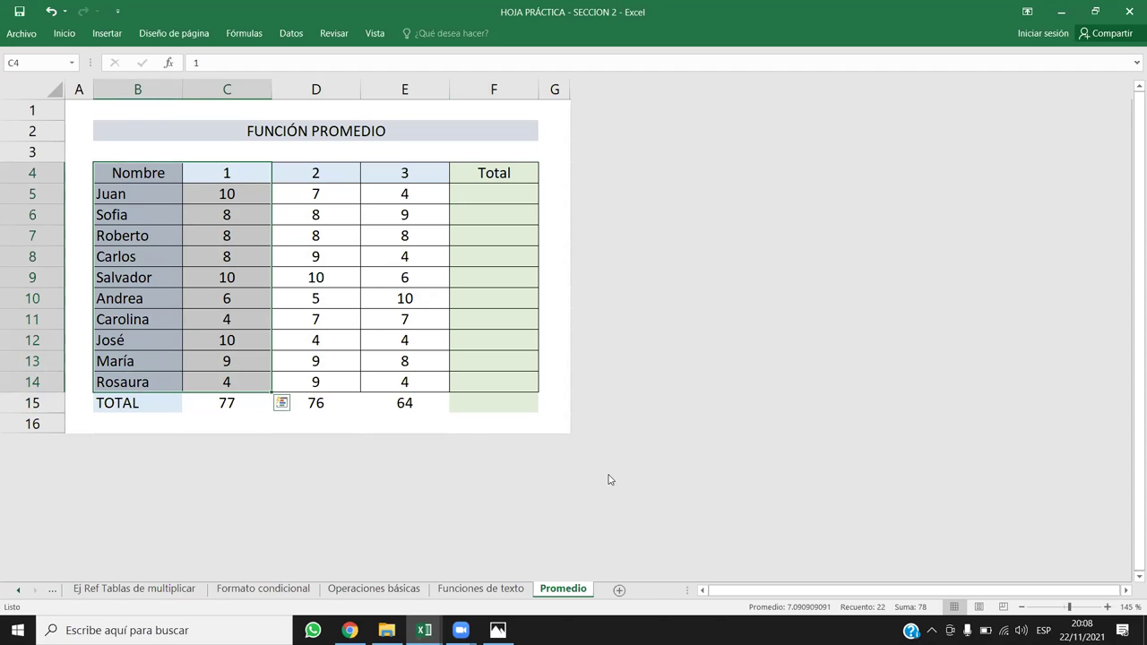
Step: Add a blank Hoja1 sheet, return to Promedio and copy the column 1 scores C5:C14
left_click(619, 591)
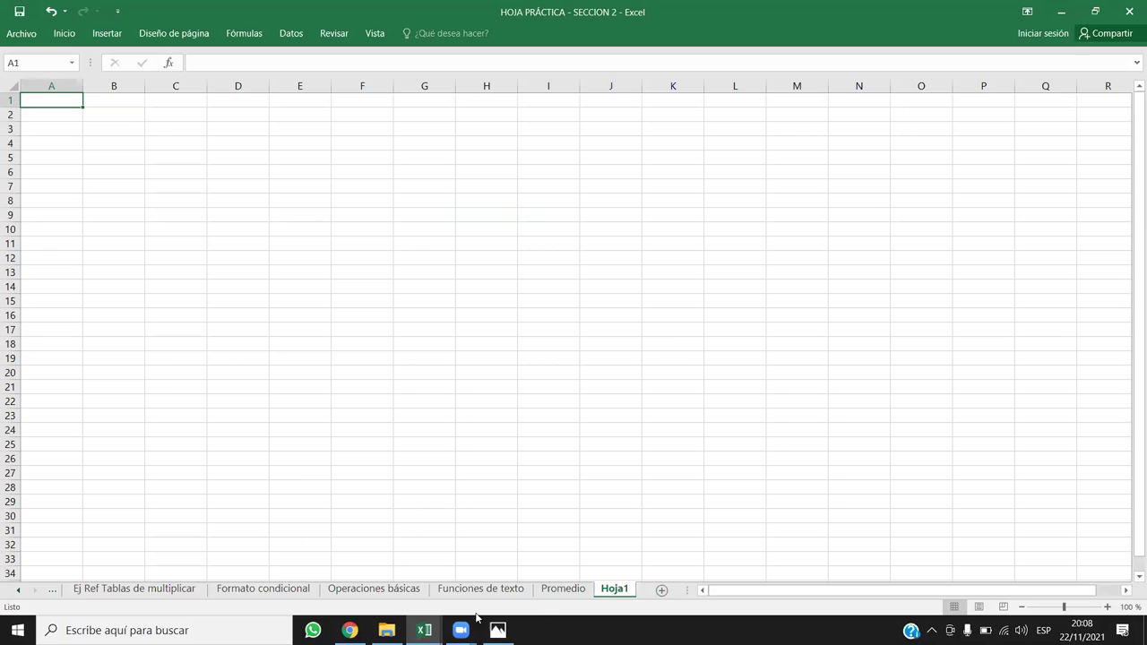
left_click(566, 590)
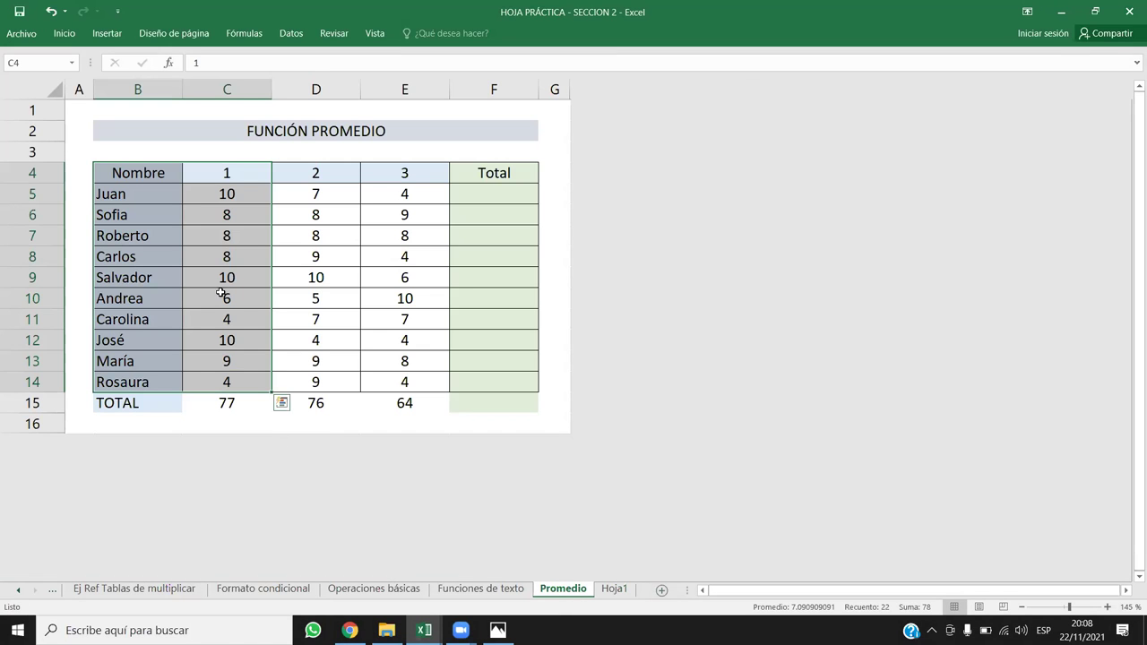
left_click_drag(240, 163, 244, 381)
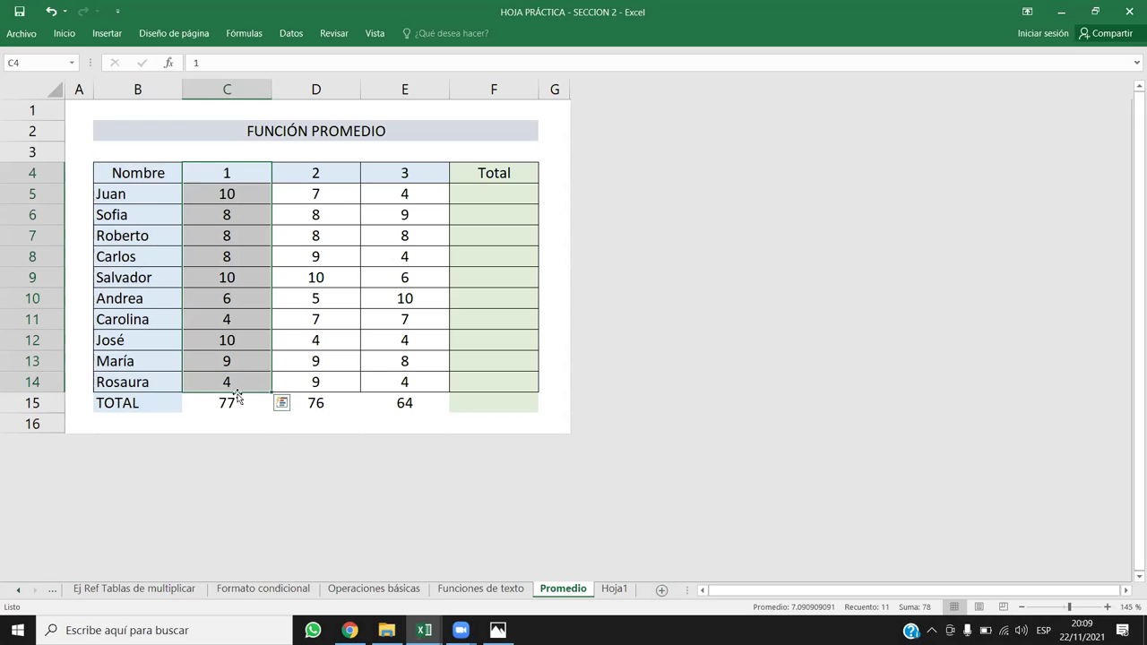
left_click(226, 404)
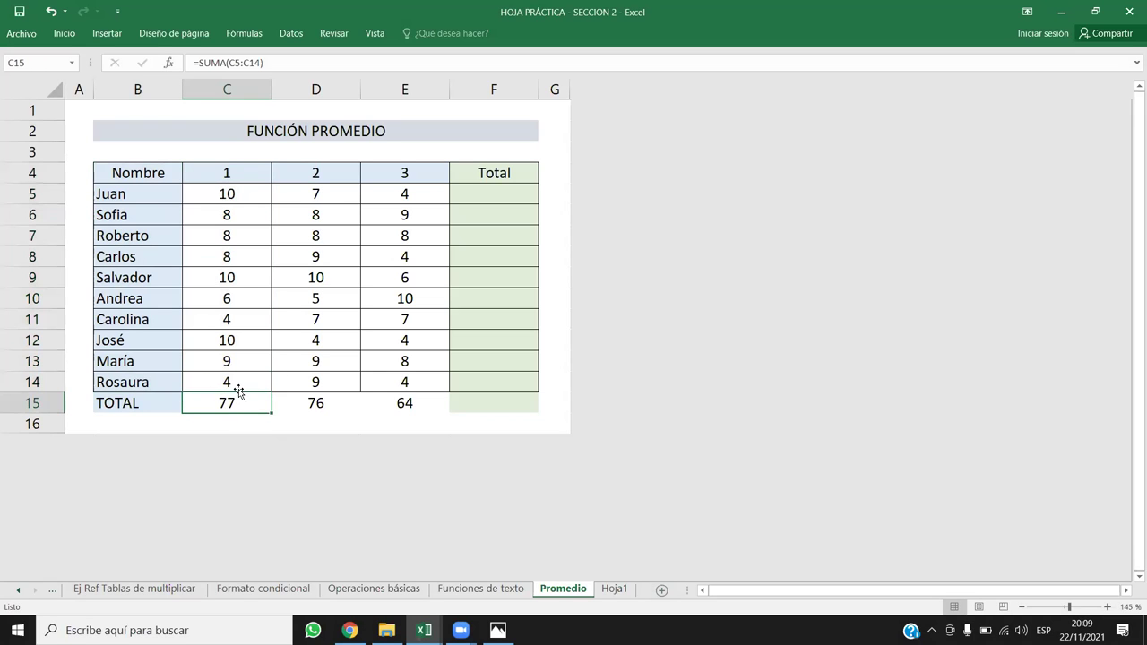
left_click_drag(237, 183, 231, 380)
key("ctrl+c")
Step: Paste the copied column 1 scores into Hoja1 at C3:C12
left_click(612, 588)
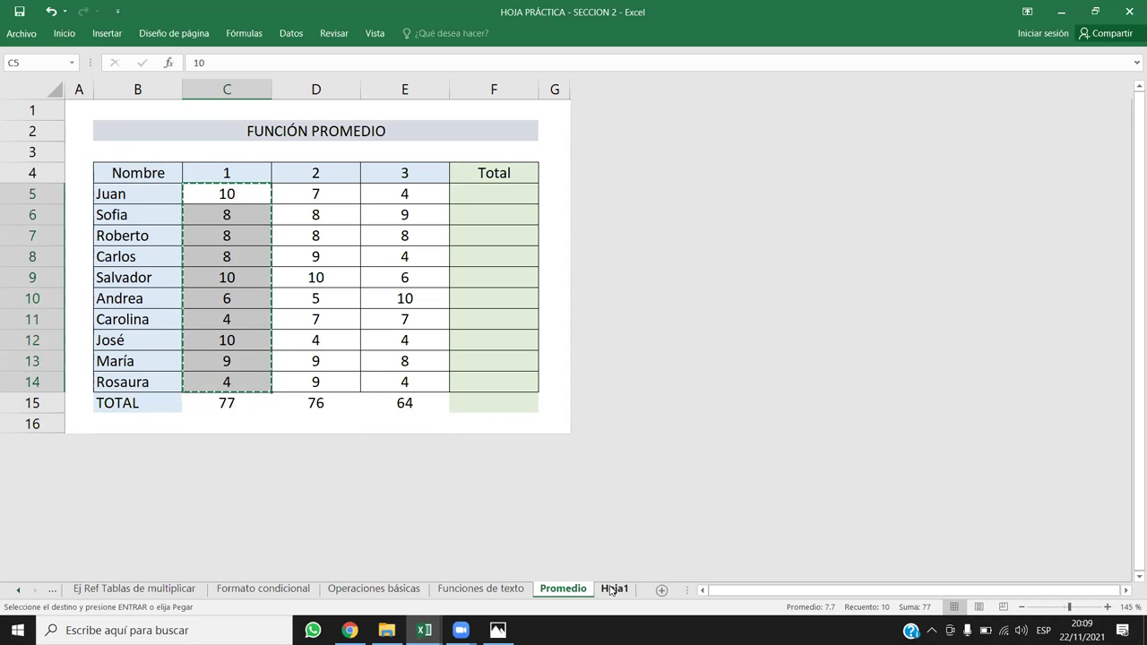
left_click(173, 131)
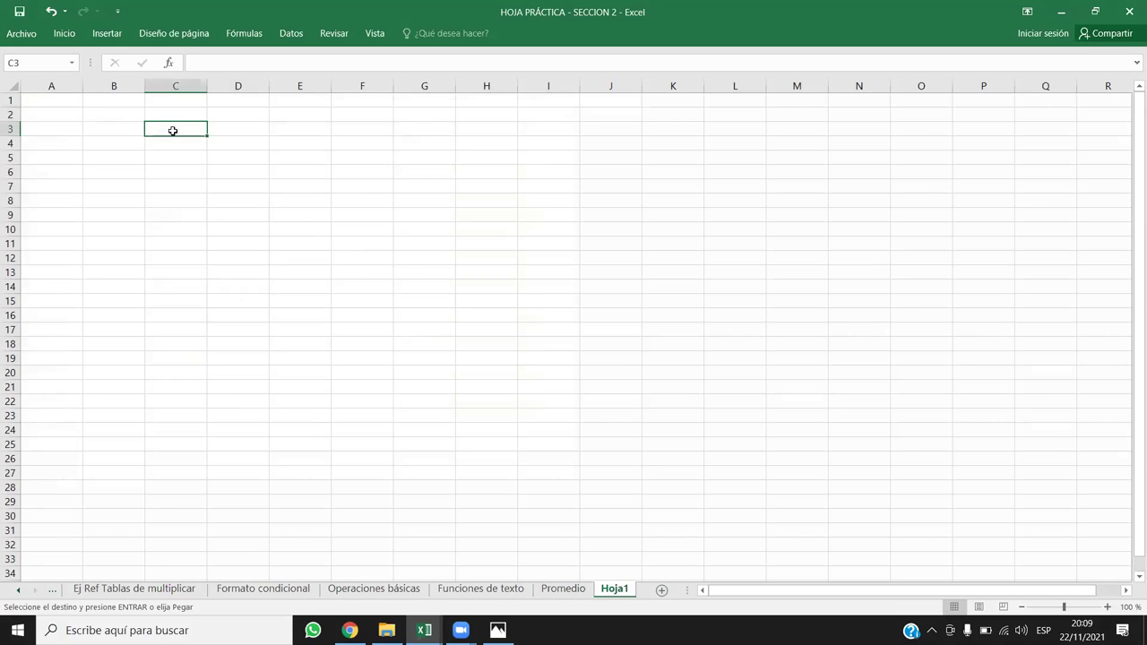
key("ctrl+v")
left_click(273, 330)
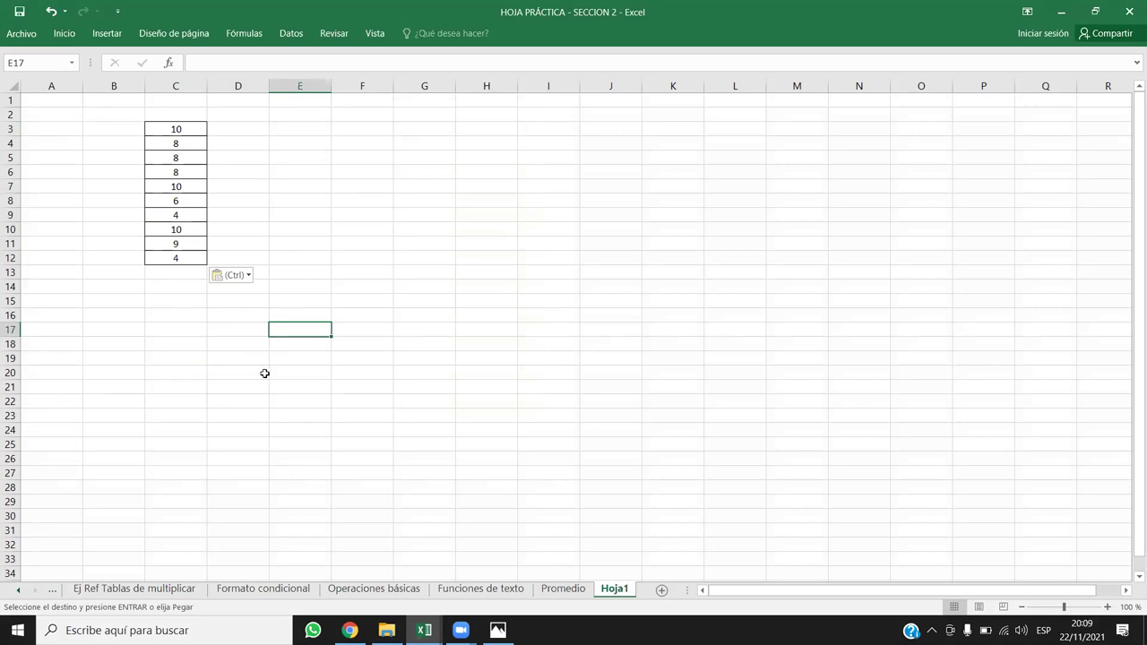
left_click(563, 589)
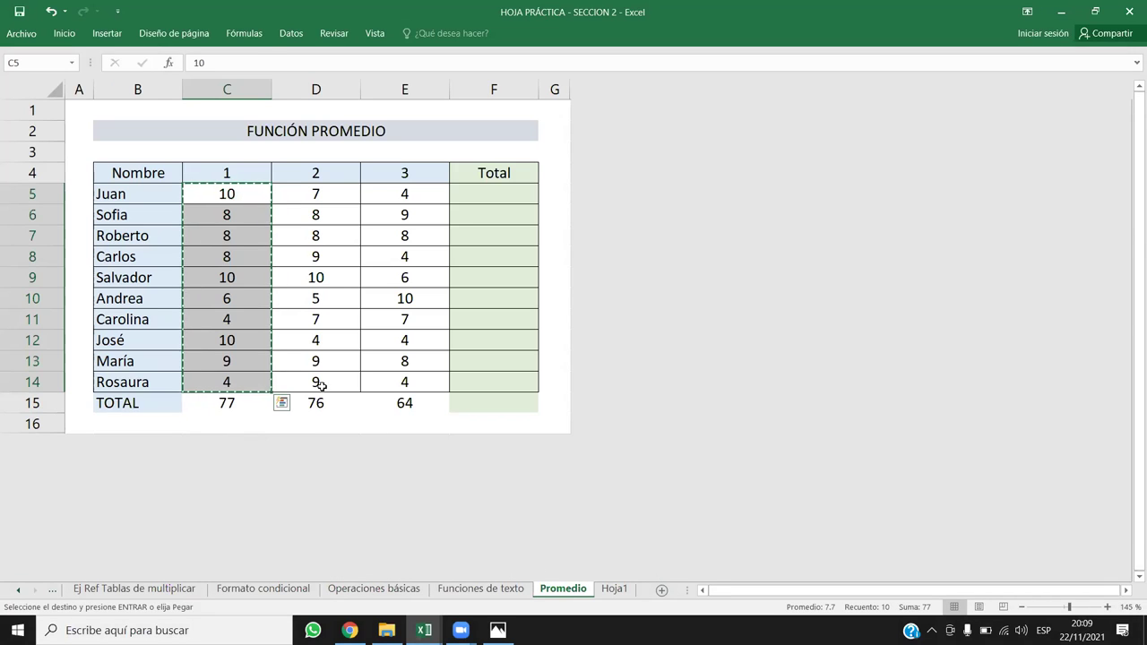
left_click(615, 588)
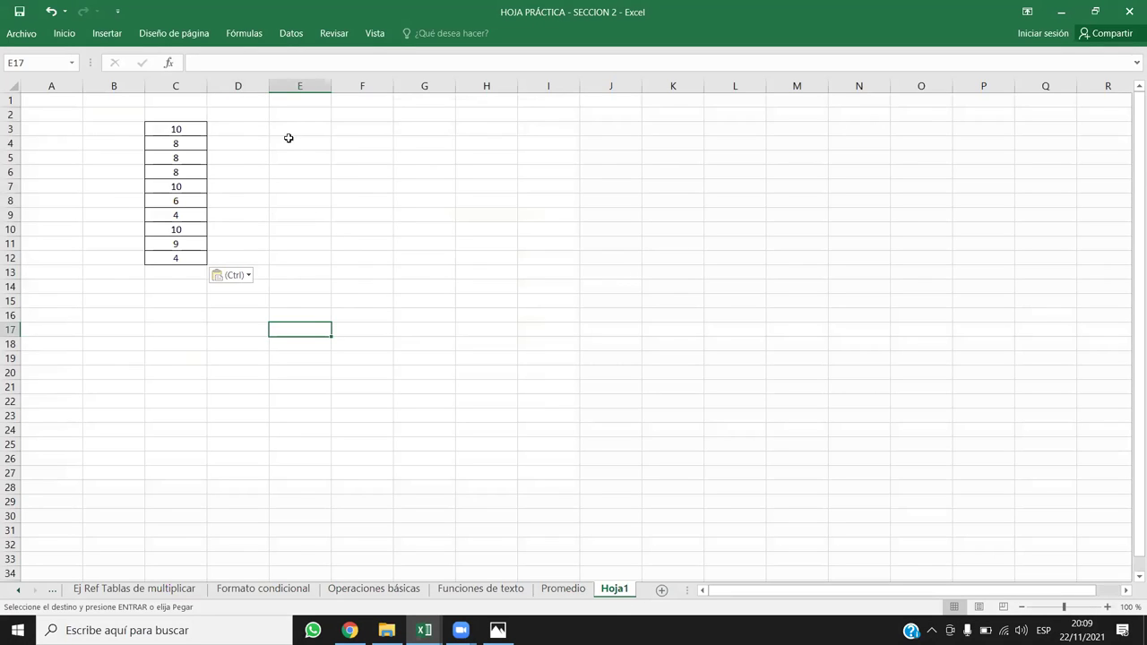
Step: Paste the scores as values only into E3:E12 and compare them with C3:C12
right_click(296, 128)
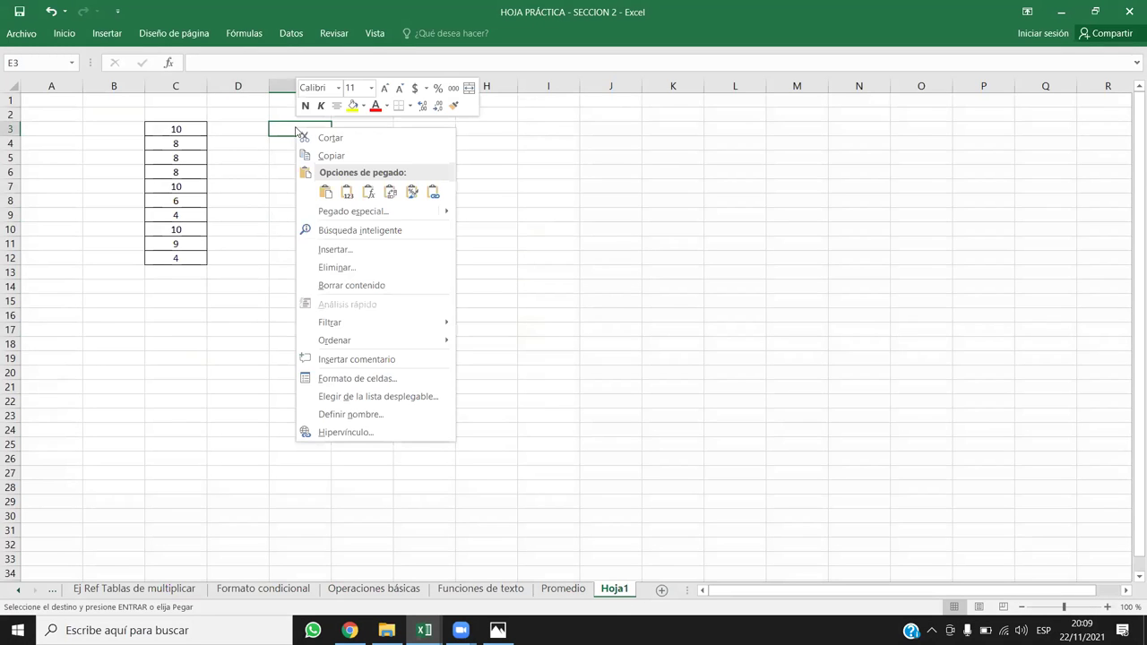
left_click(347, 194)
left_click(611, 272)
left_click(433, 399)
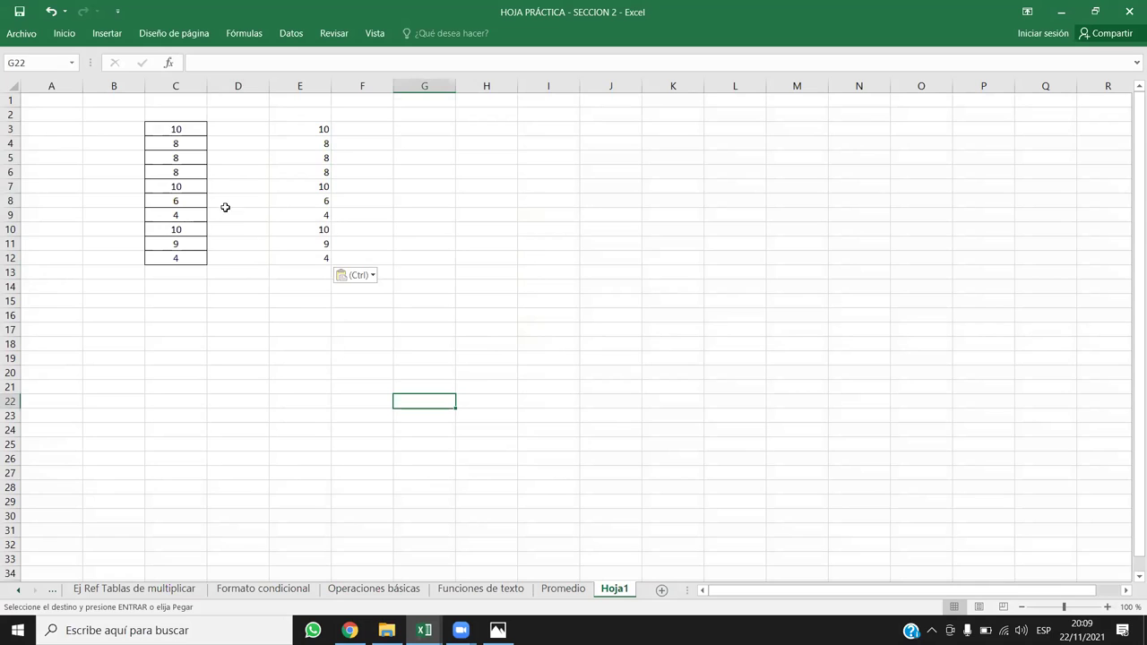
left_click_drag(173, 128, 193, 258)
left_click_drag(305, 130, 327, 259)
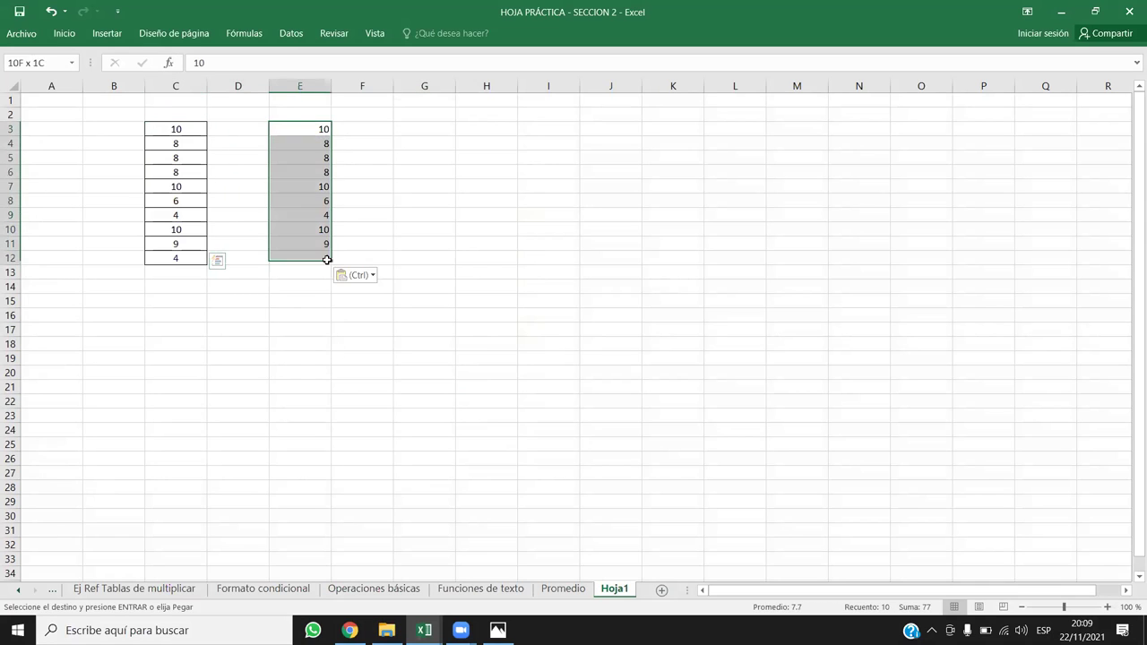
left_click(616, 240)
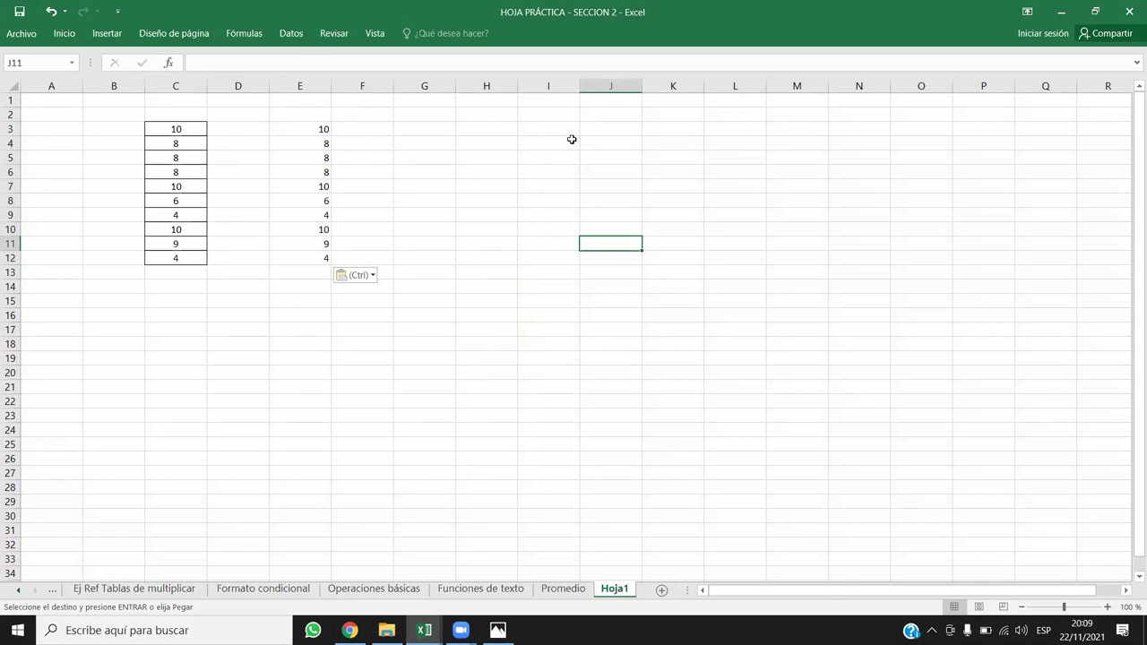
Step: Paste once more at C3, then delete the Hoja1 sheet with Eliminar
left_click(543, 81)
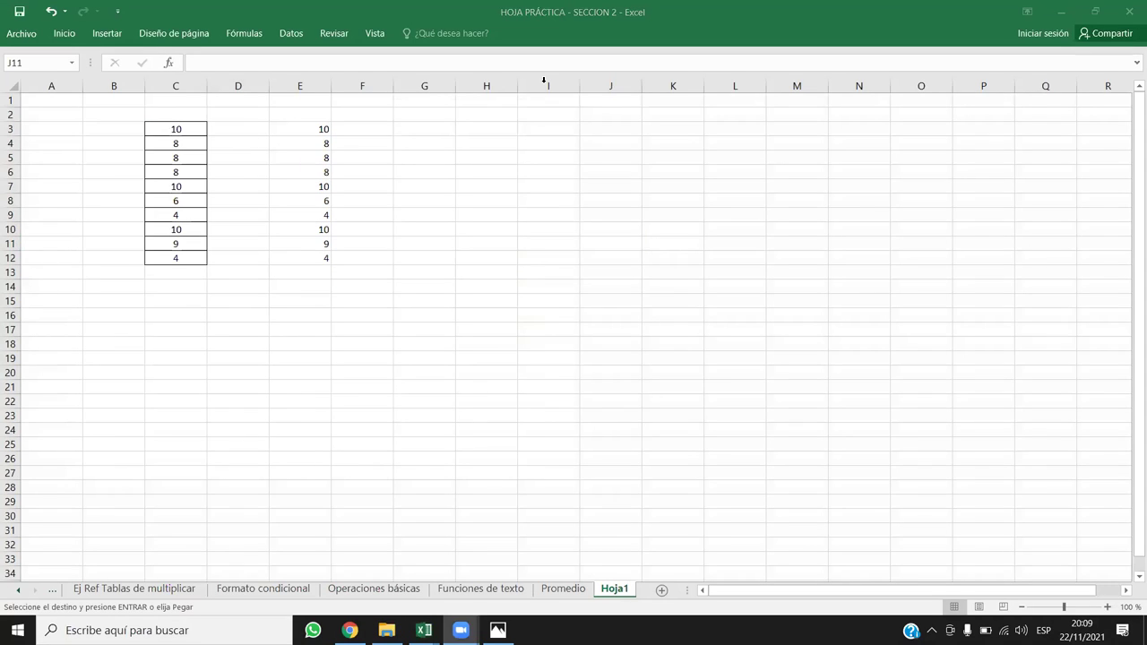
left_click(185, 125)
key("ctrl+v")
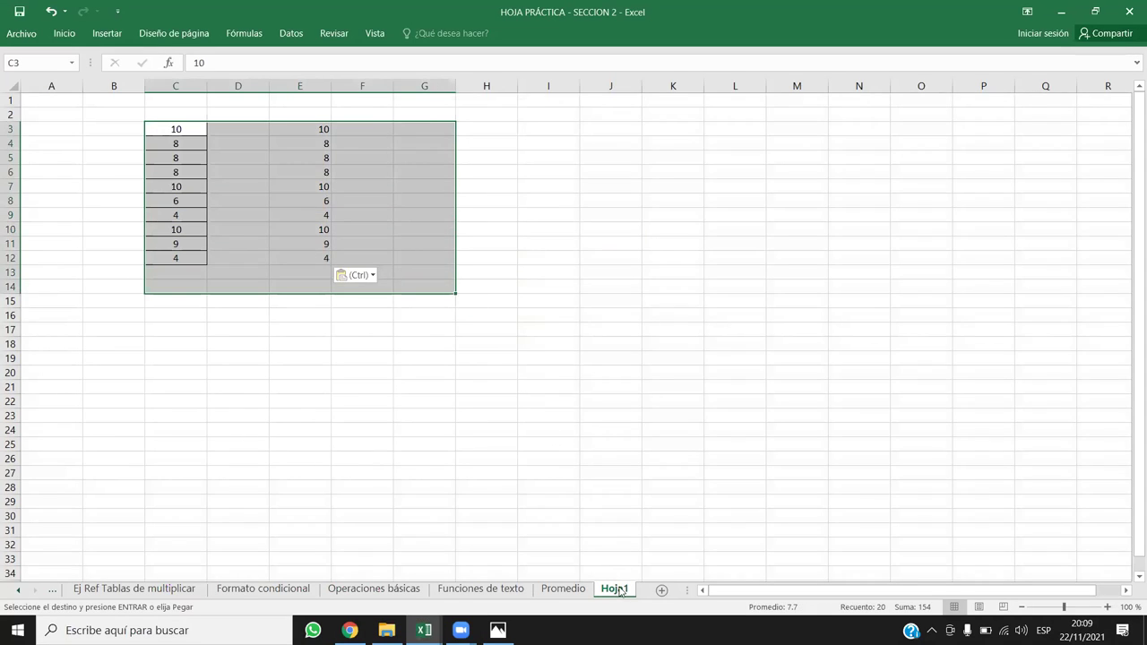
right_click(618, 592)
left_click(647, 433)
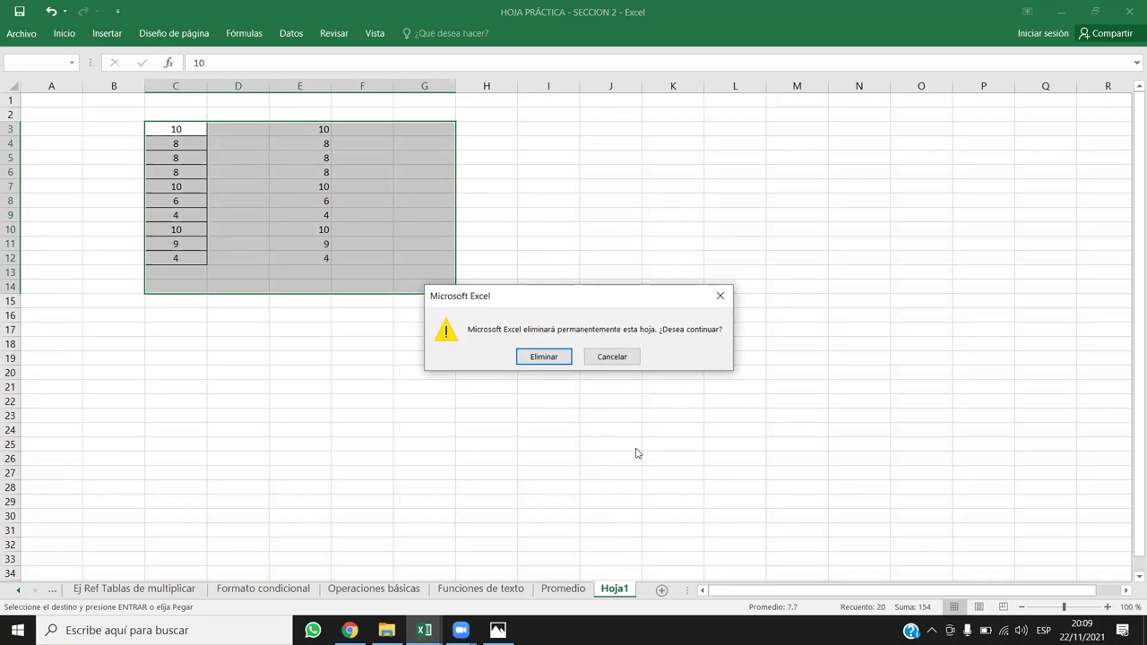
left_click(544, 357)
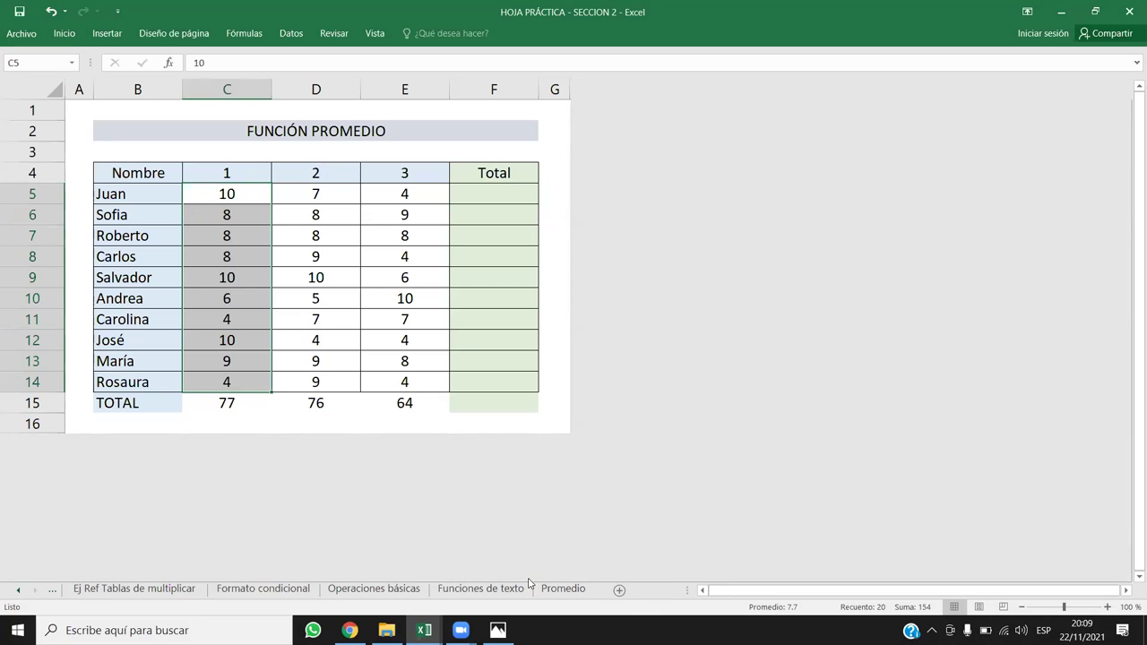
Step: Clear the column C selection and bring up the Open edX data-errors lesson in Chrome
left_click(288, 340)
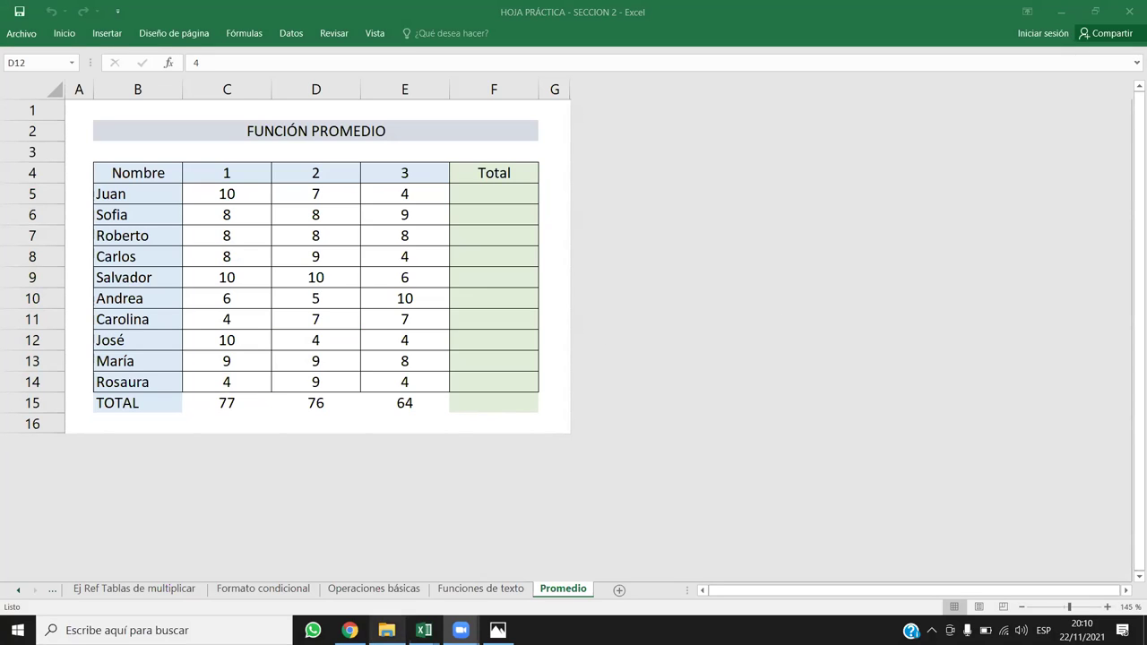
left_click(349, 630)
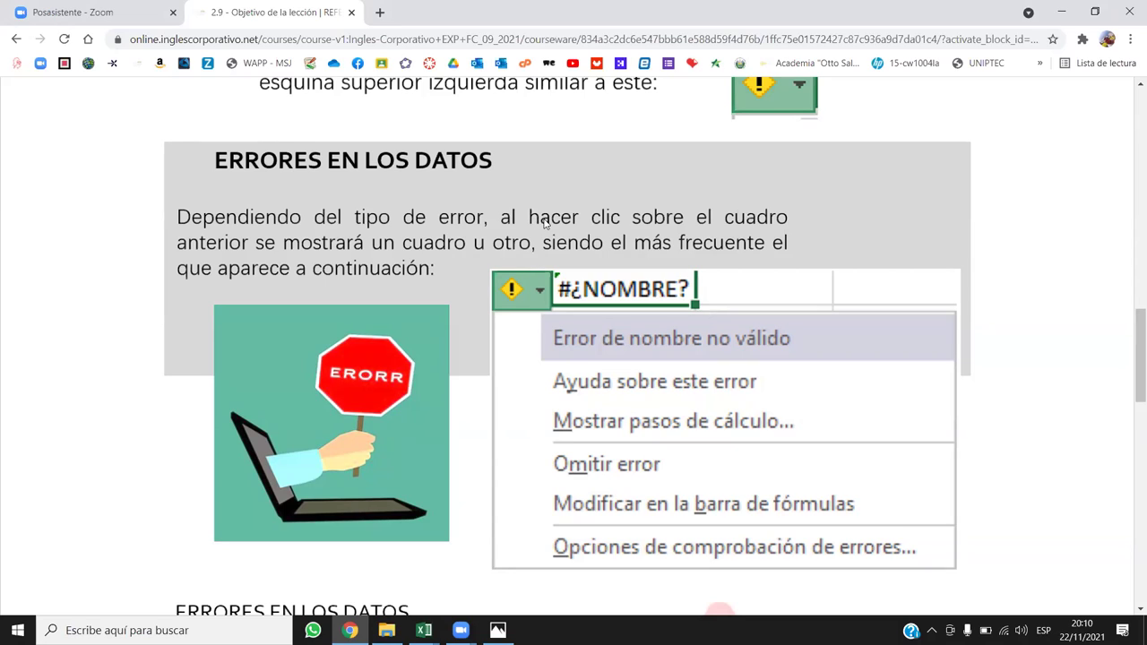
Step: Read the #####, #¡VALOR! and #¡DIV/0! examples, then Alt+Tab back to Excel
scroll(548, 331, "down", 1)
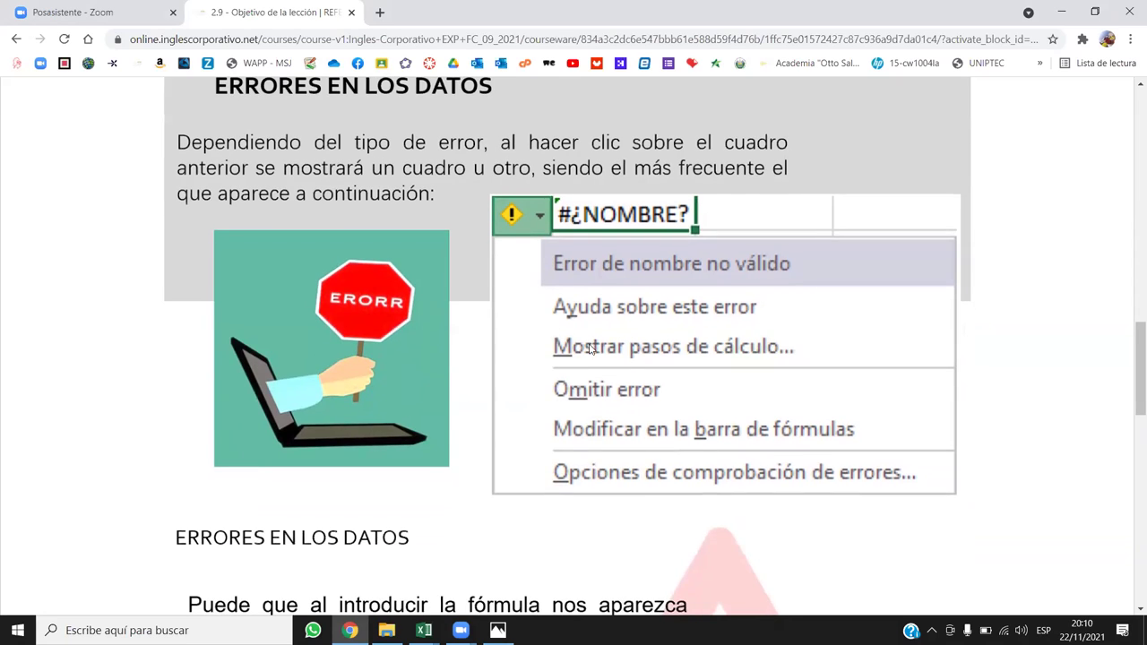
scroll(603, 341, "up", 1)
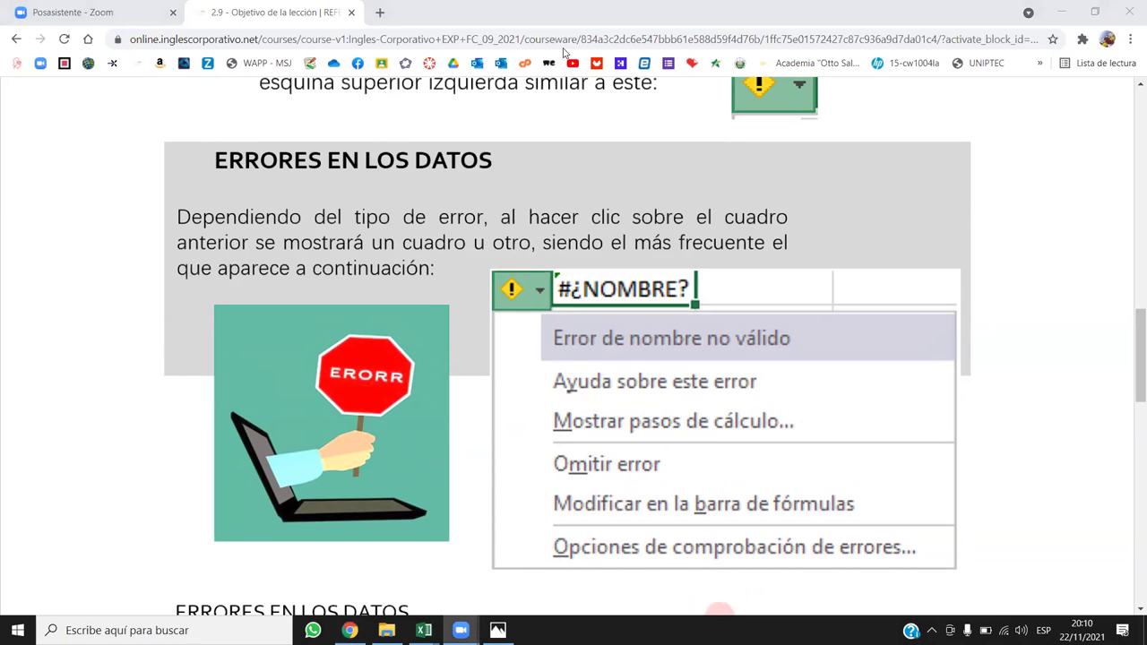
scroll(467, 215, "down", 1)
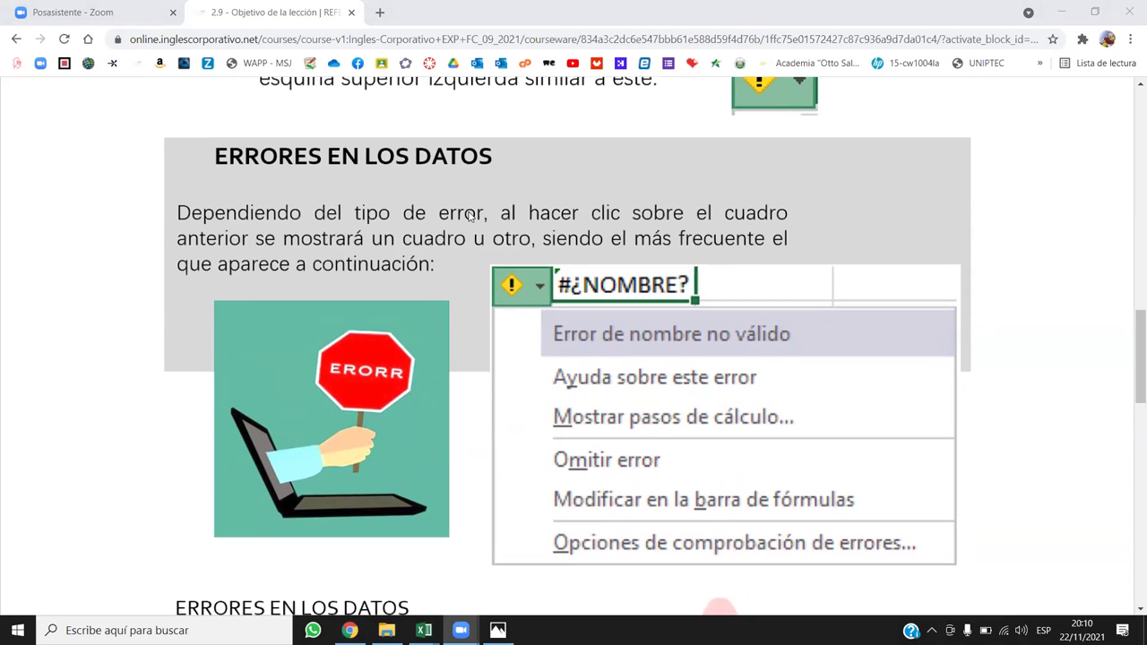
scroll(439, 262, "down", 1)
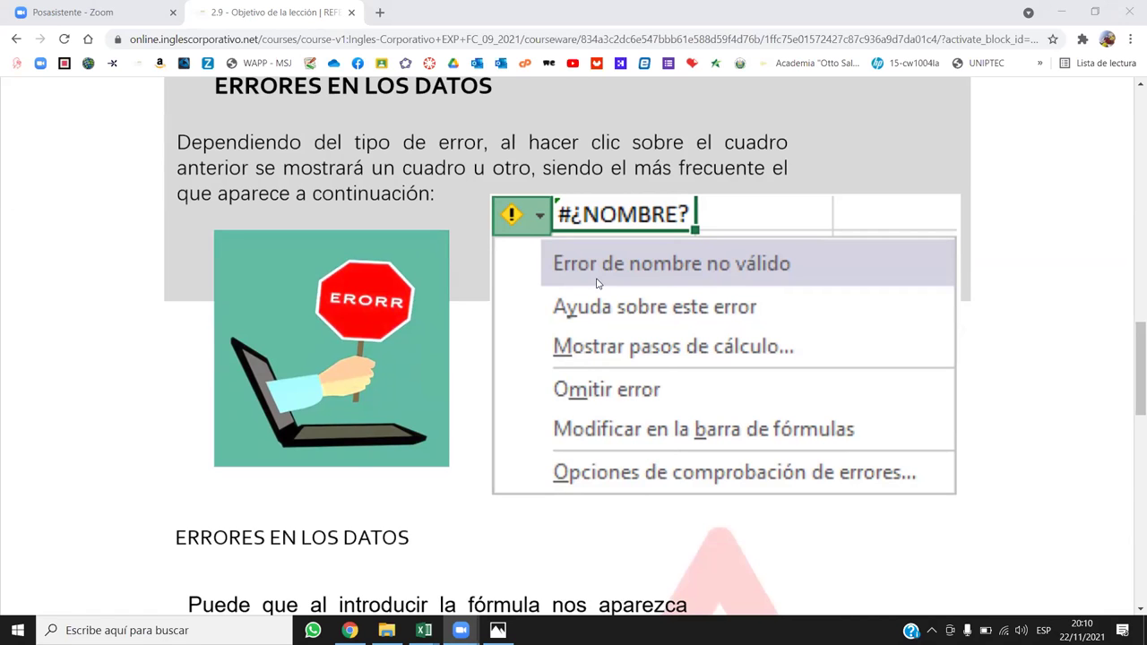
scroll(596, 283, "down", 4)
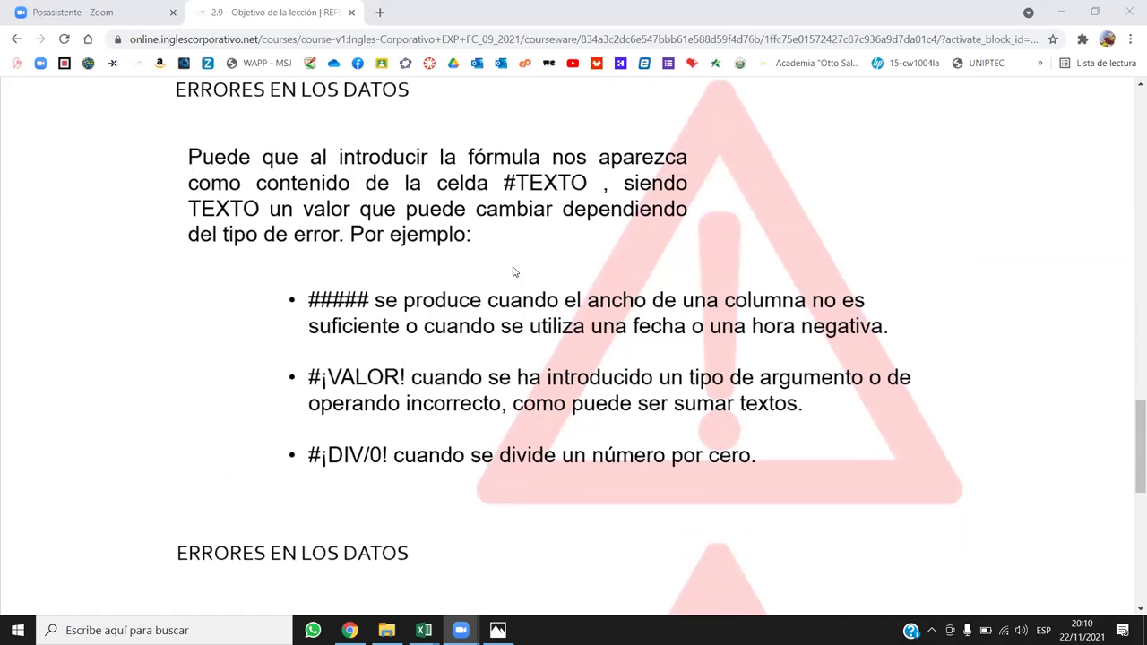
scroll(370, 319, "up", 1)
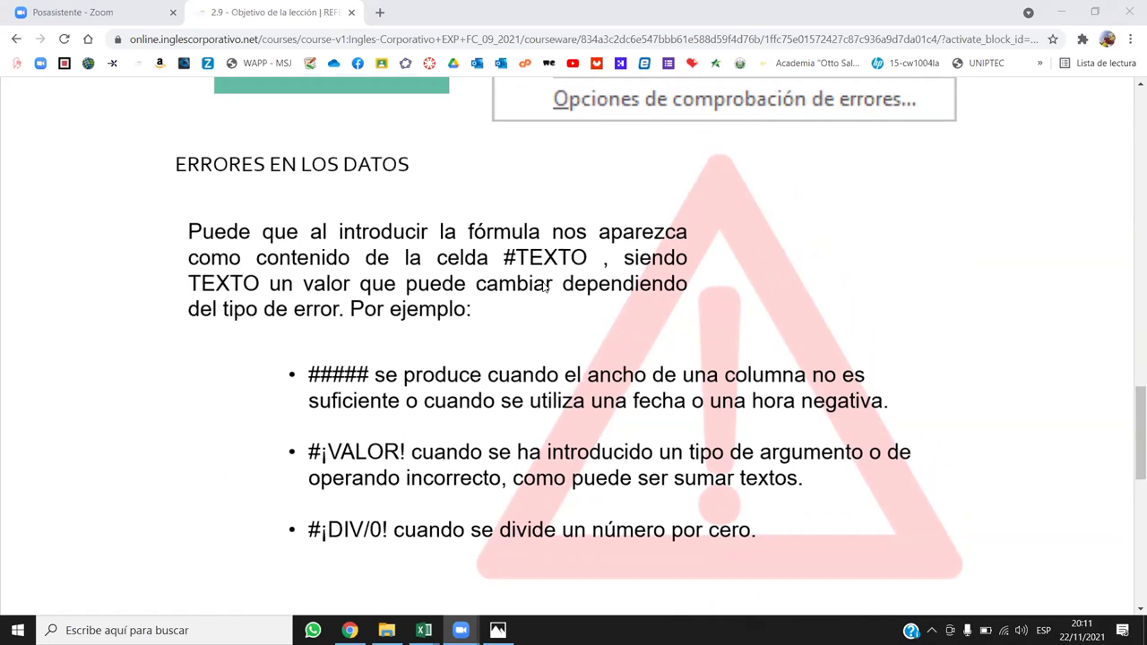
scroll(386, 325, "down", 1)
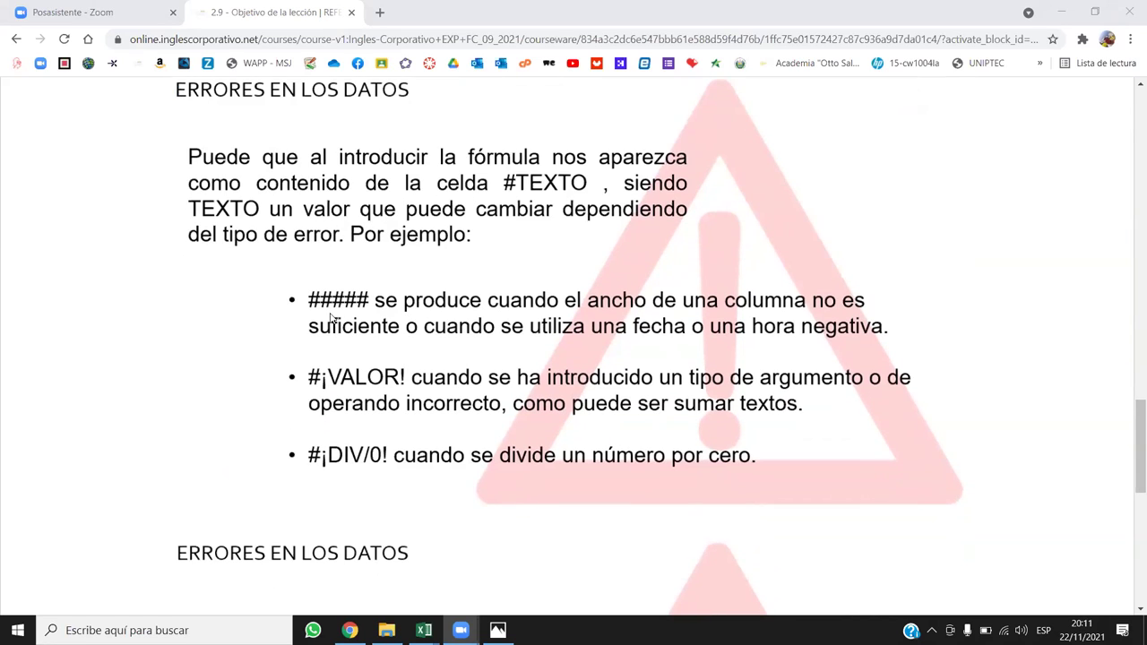
key("alt+Tab")
key("Tab")
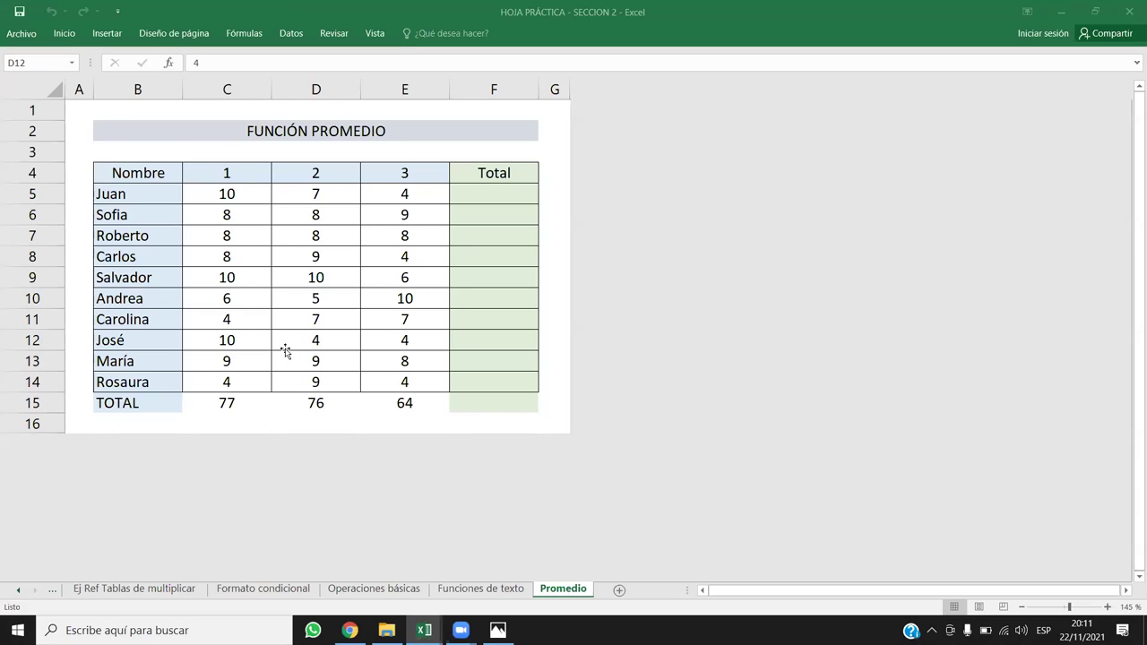
Step: Add a new blank sheet, Hoja2, and select cell C5
left_click(618, 590)
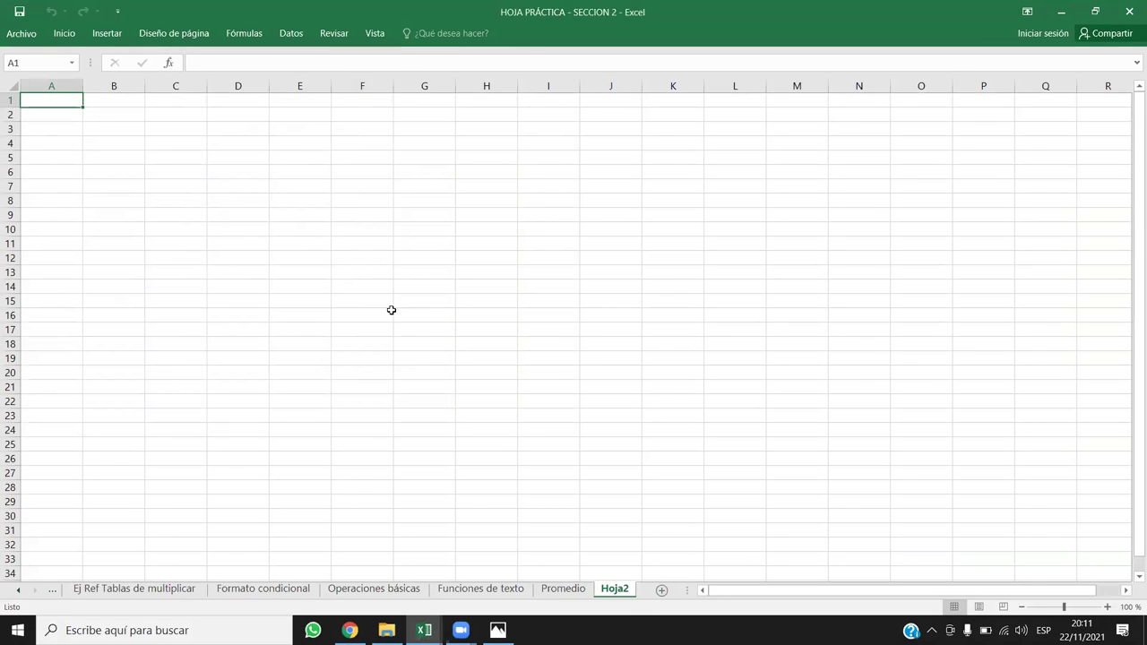
left_click(235, 210)
scroll(256, 212, "up", 3)
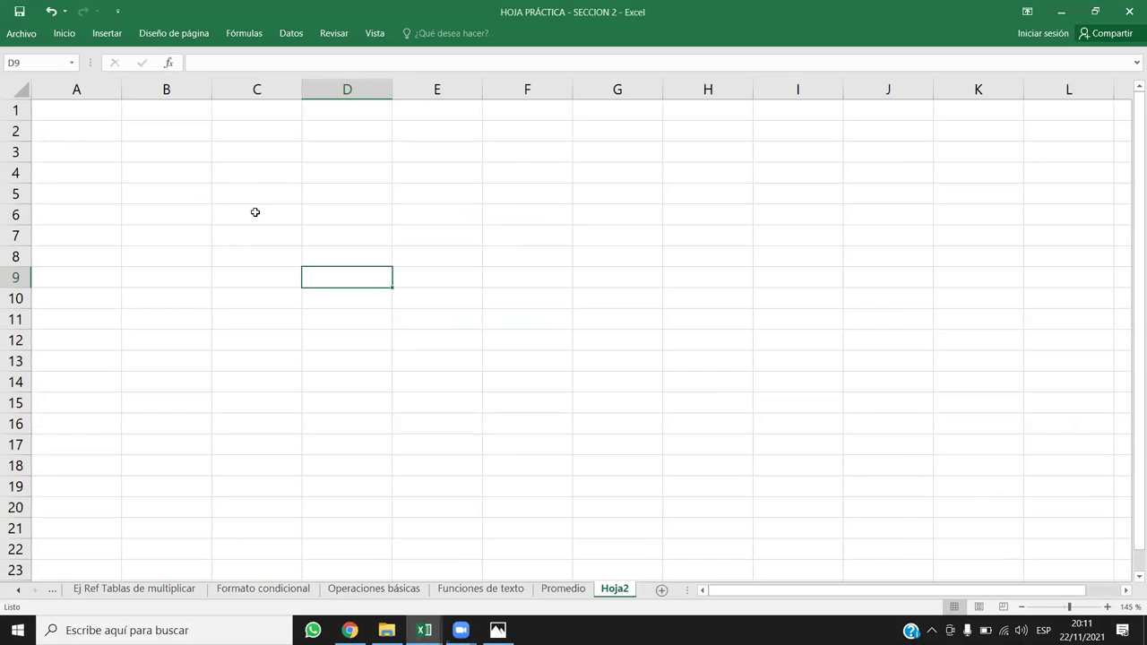
scroll(255, 212, "up", 2)
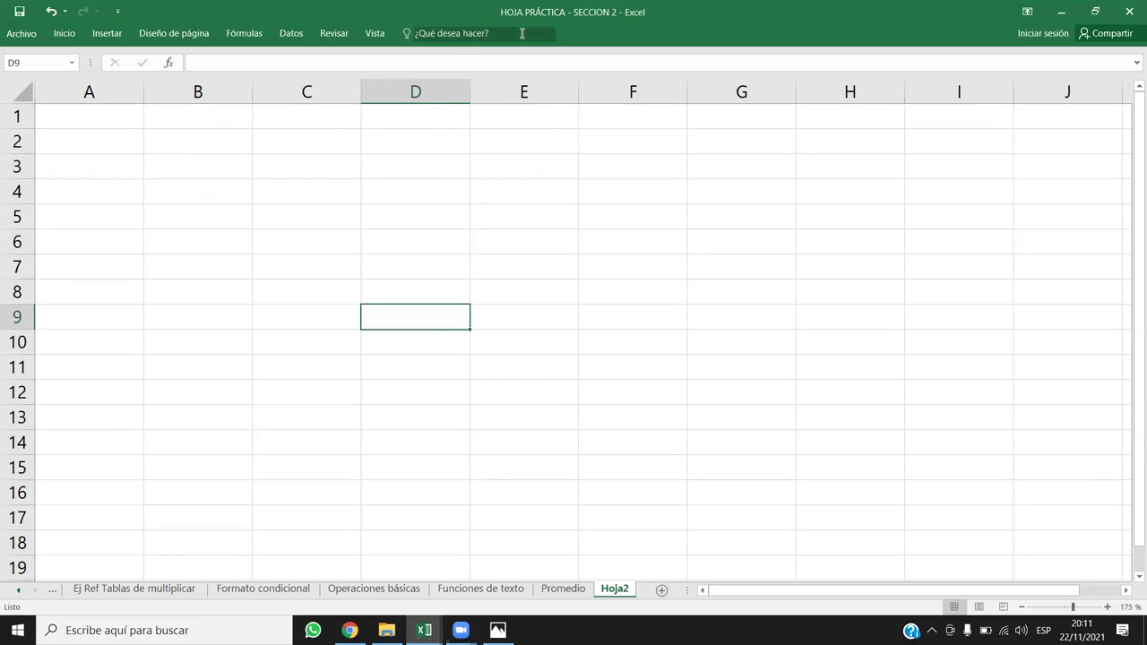
left_click(339, 217)
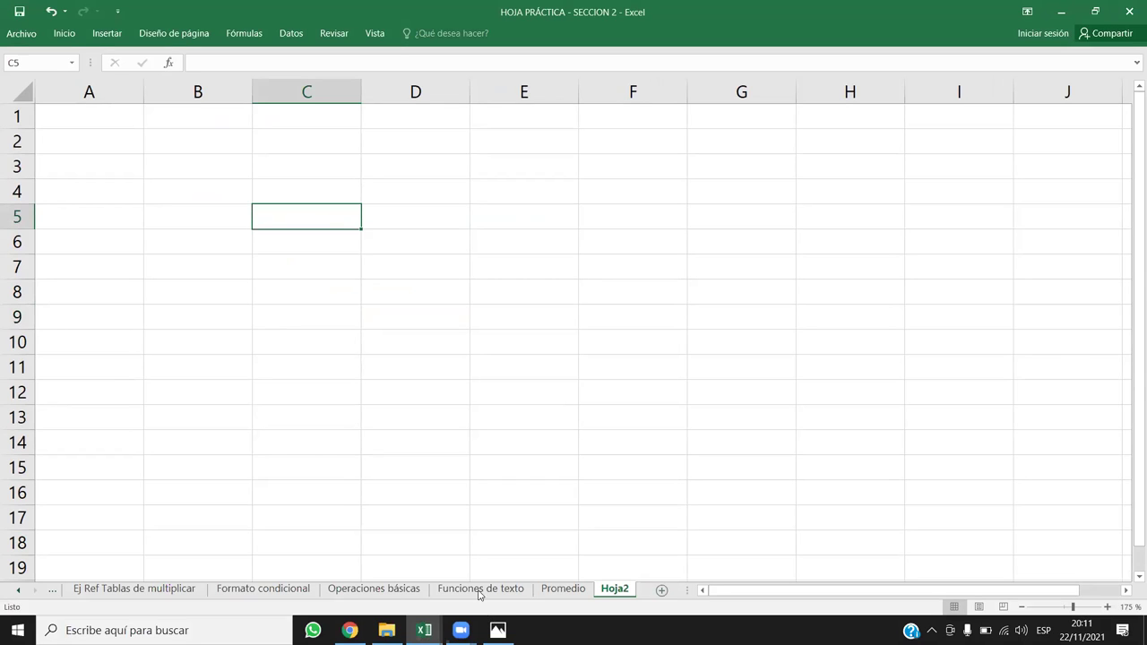
left_click_drag(361, 90, 304, 90)
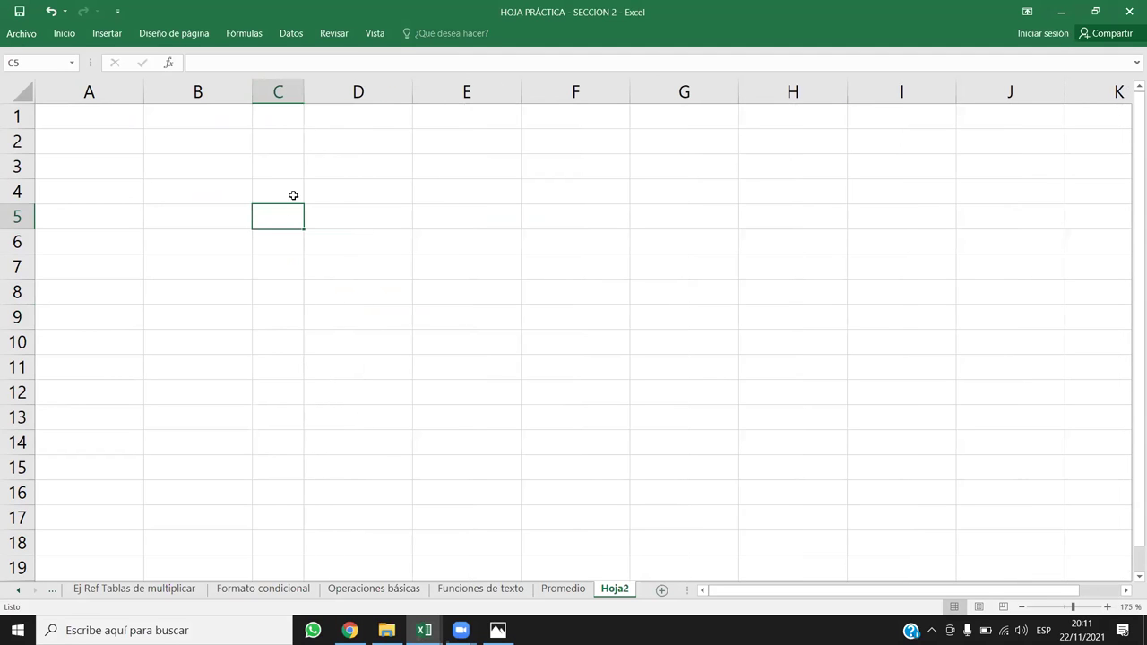
type("514")
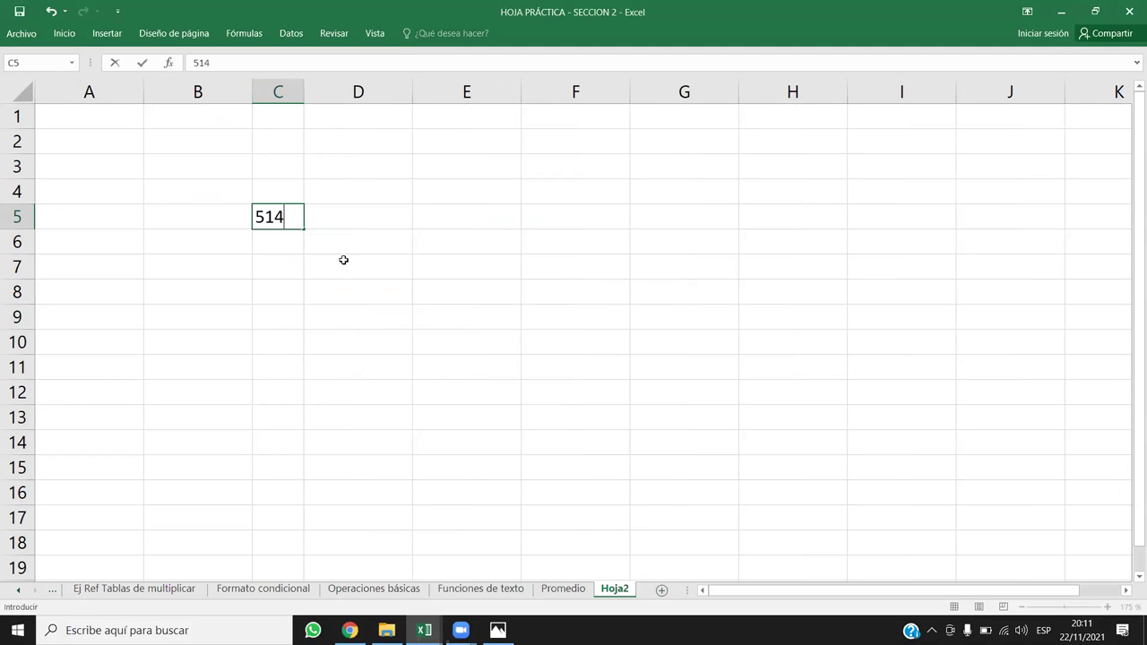
type("6215462146")
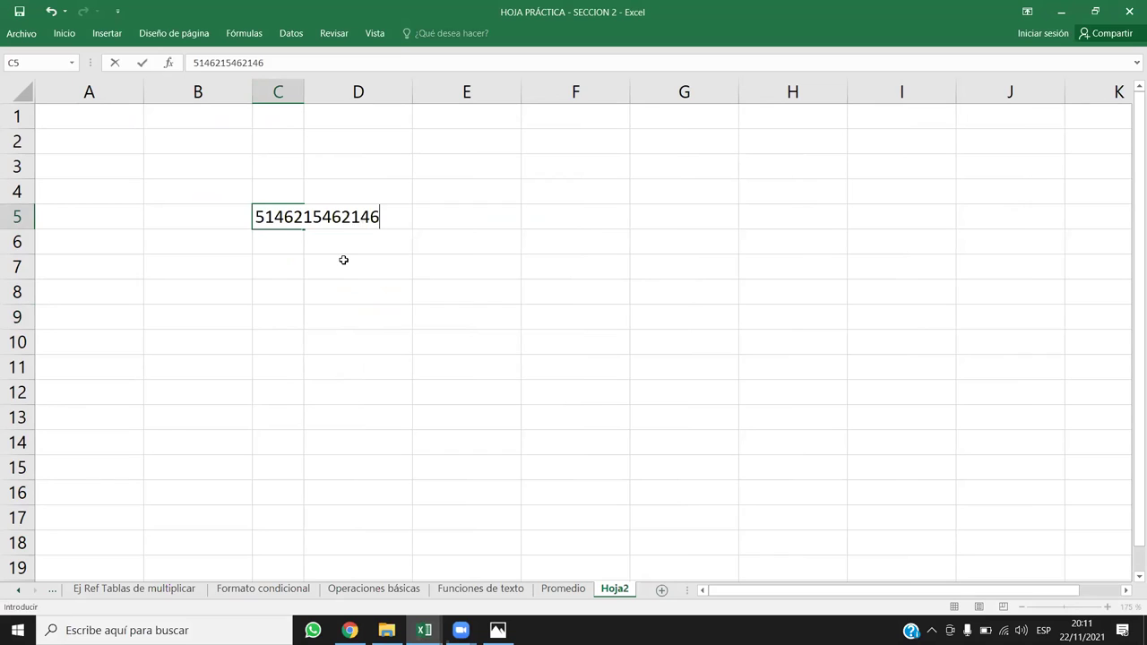
key("Return")
left_click(298, 216)
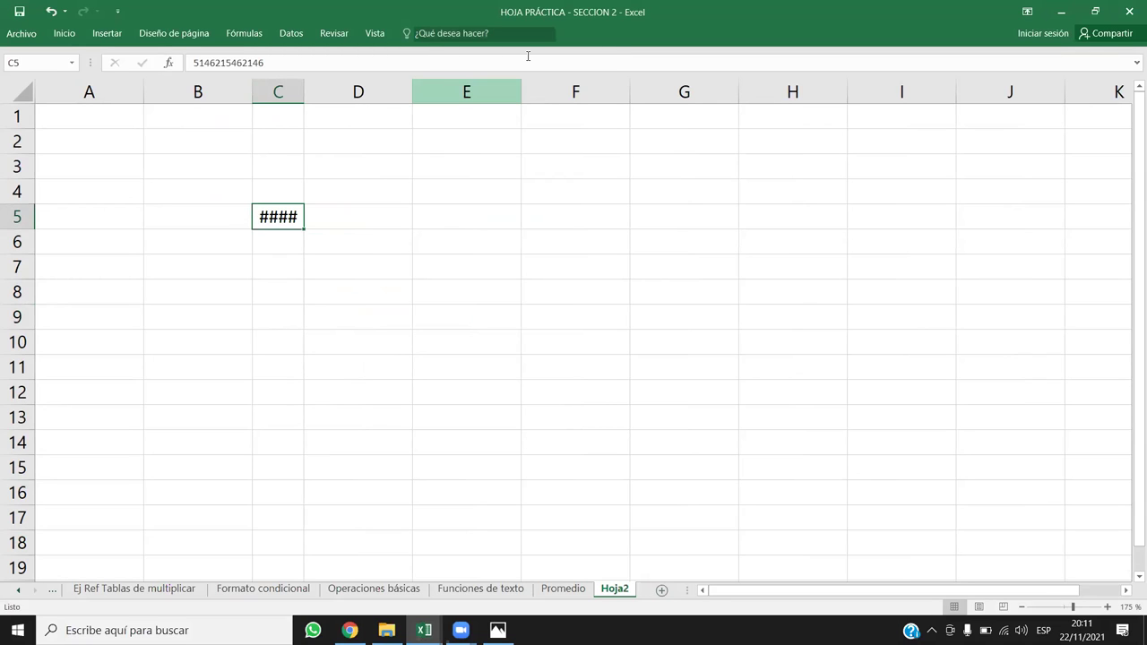
left_click(338, 187)
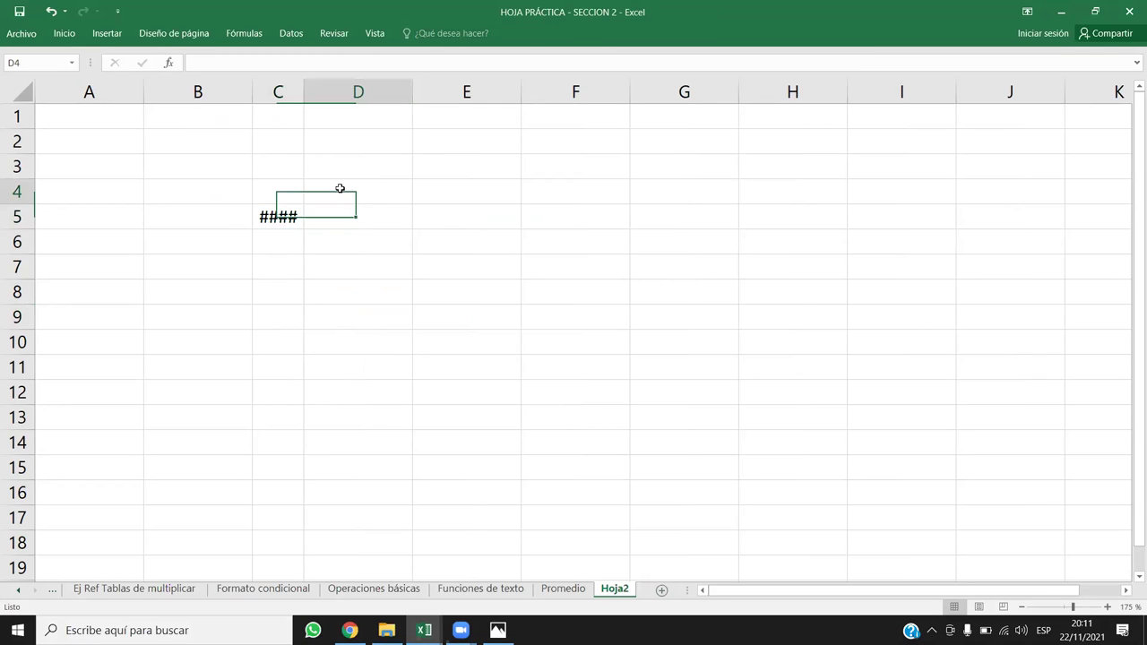
key("Left")
key("Down")
left_click_drag(303, 94, 481, 96)
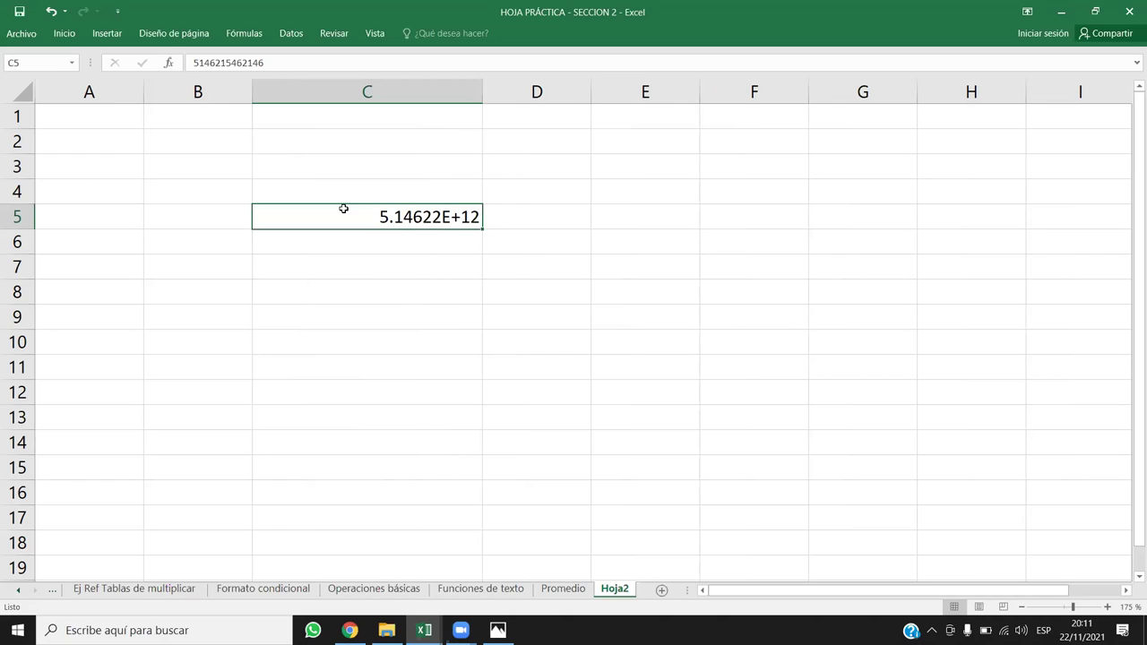
Step: Pin the Inicio ribbon open and check the number format list, leaving C5 in General format
left_click(64, 33)
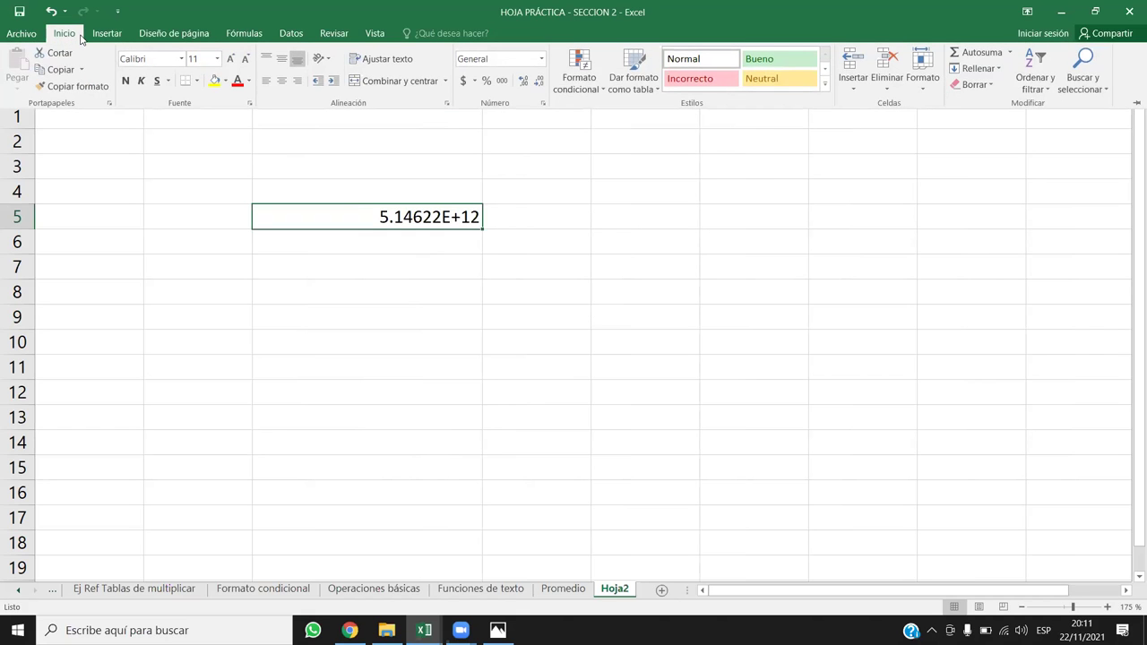
left_click(1136, 102)
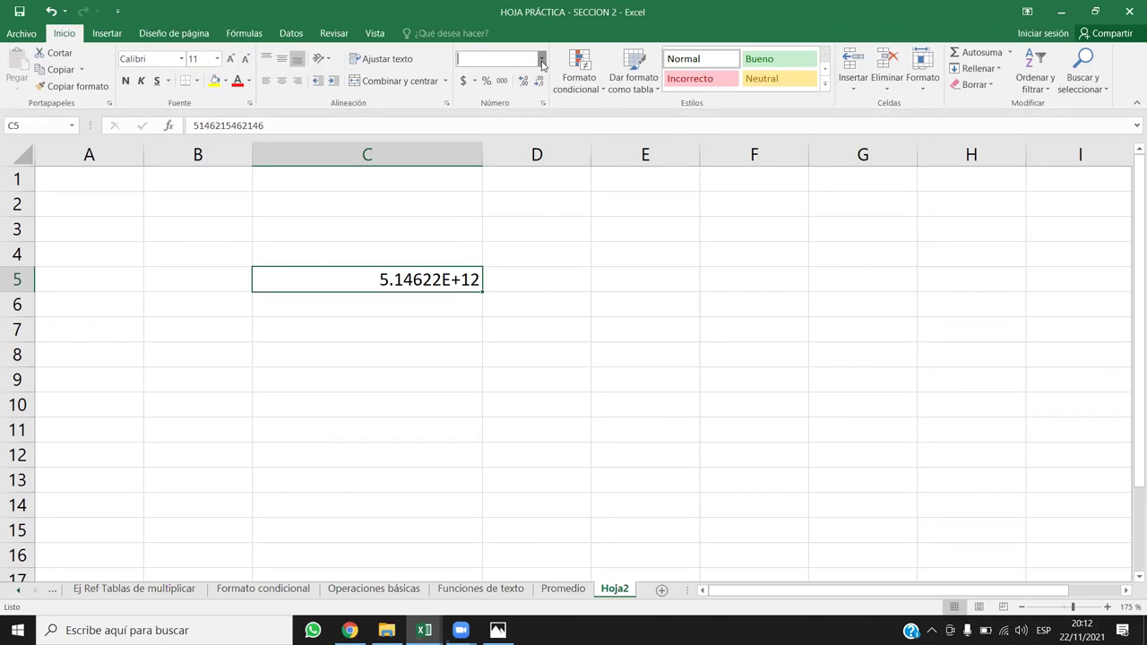
left_click(542, 59)
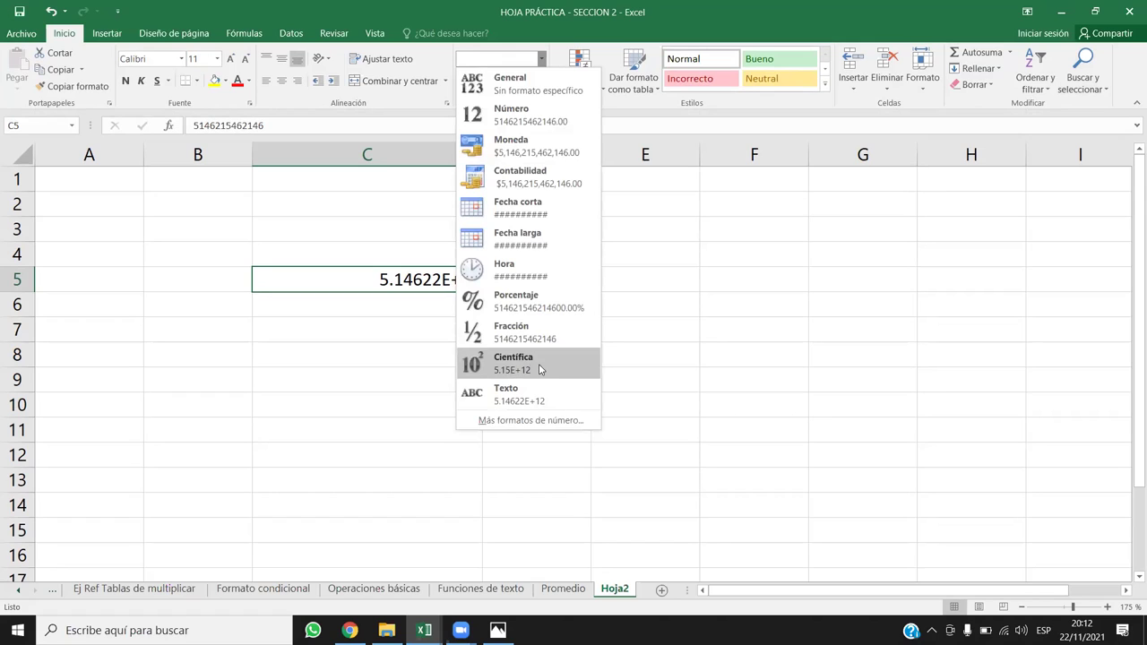
left_click(377, 271)
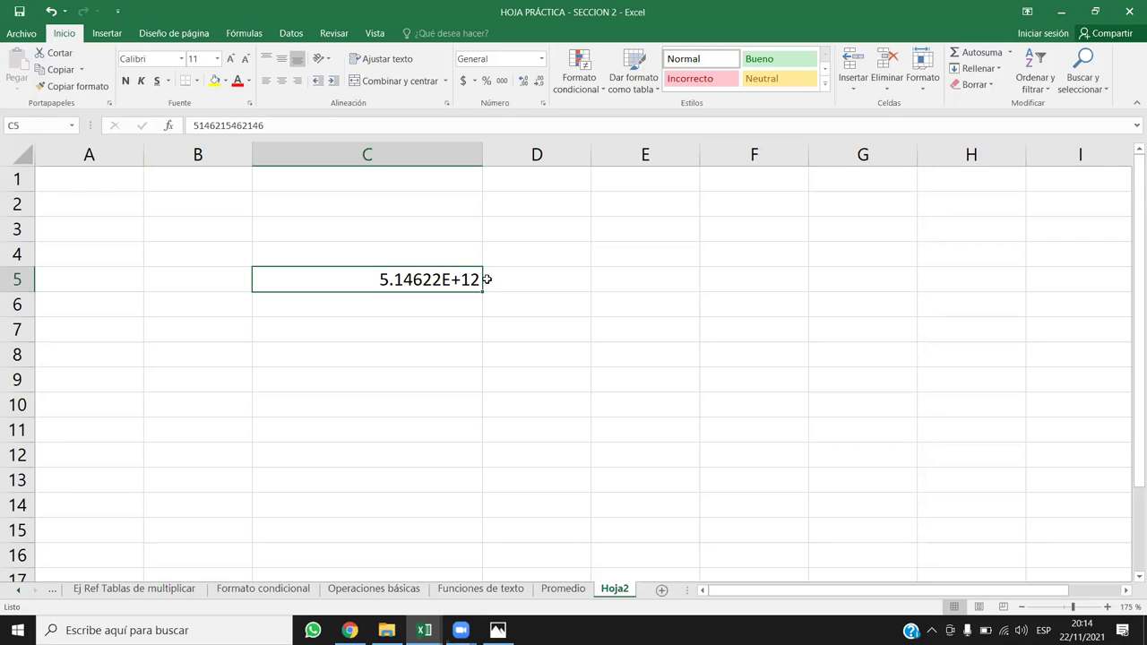
Step: Inspect the full number stored in C5 in edit mode, leaving it unchanged
left_click(279, 131)
left_click_drag(265, 125, 192, 125)
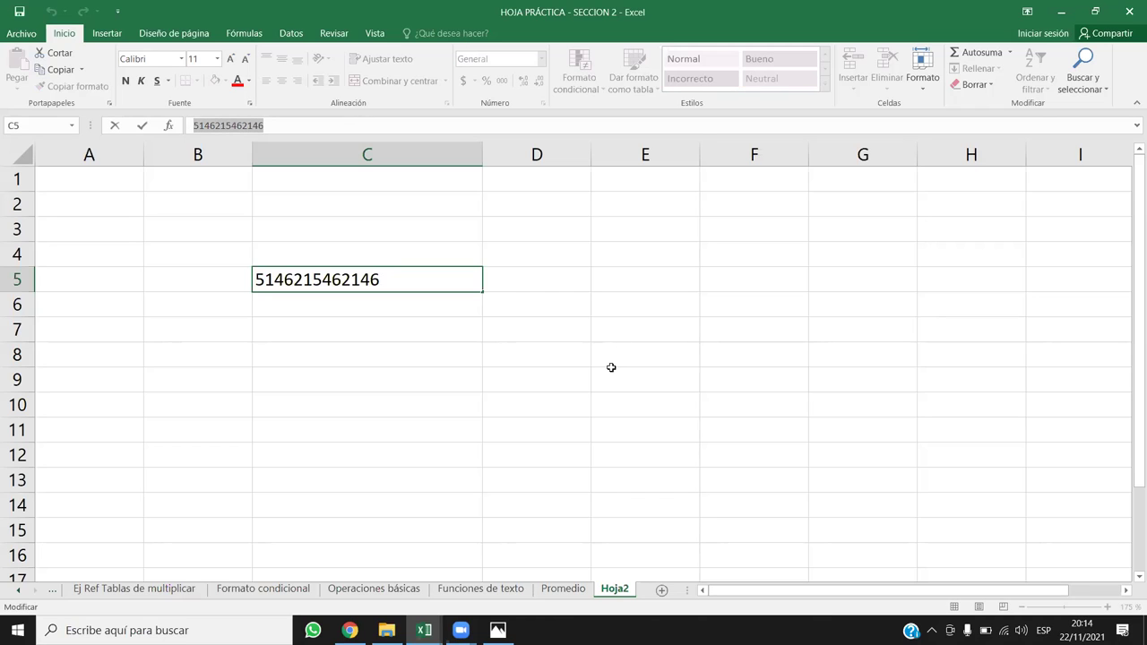
key("ctrl+Return")
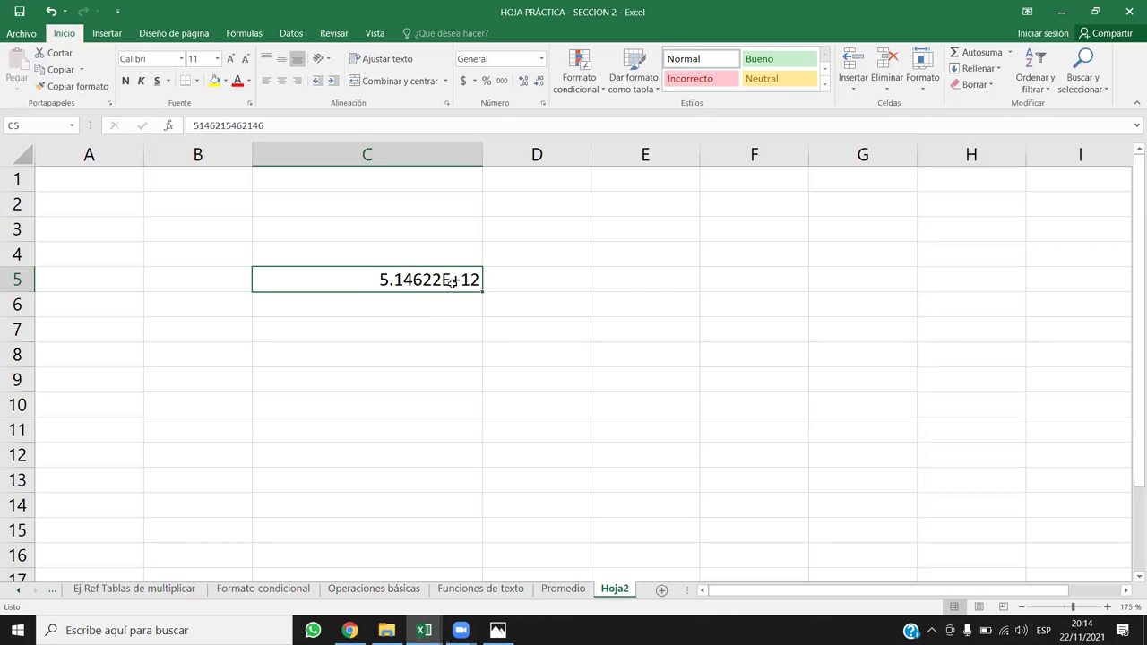
left_click(433, 320)
left_click(448, 280)
left_click(263, 129)
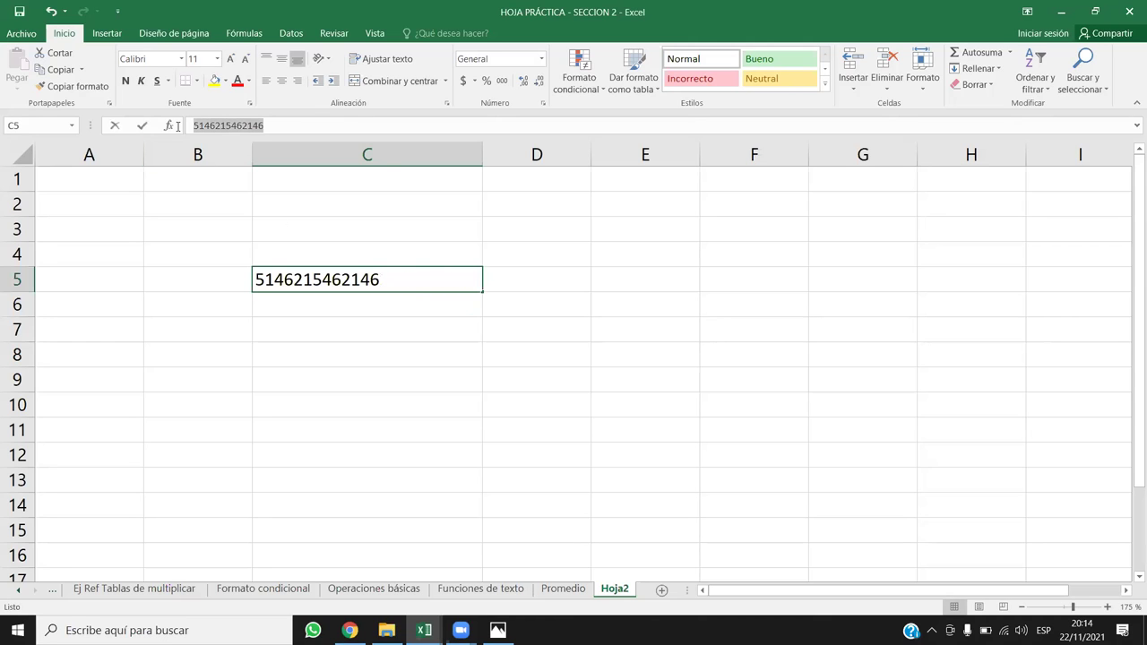
left_click(417, 350)
key("Up")
key("Up")
key("Up")
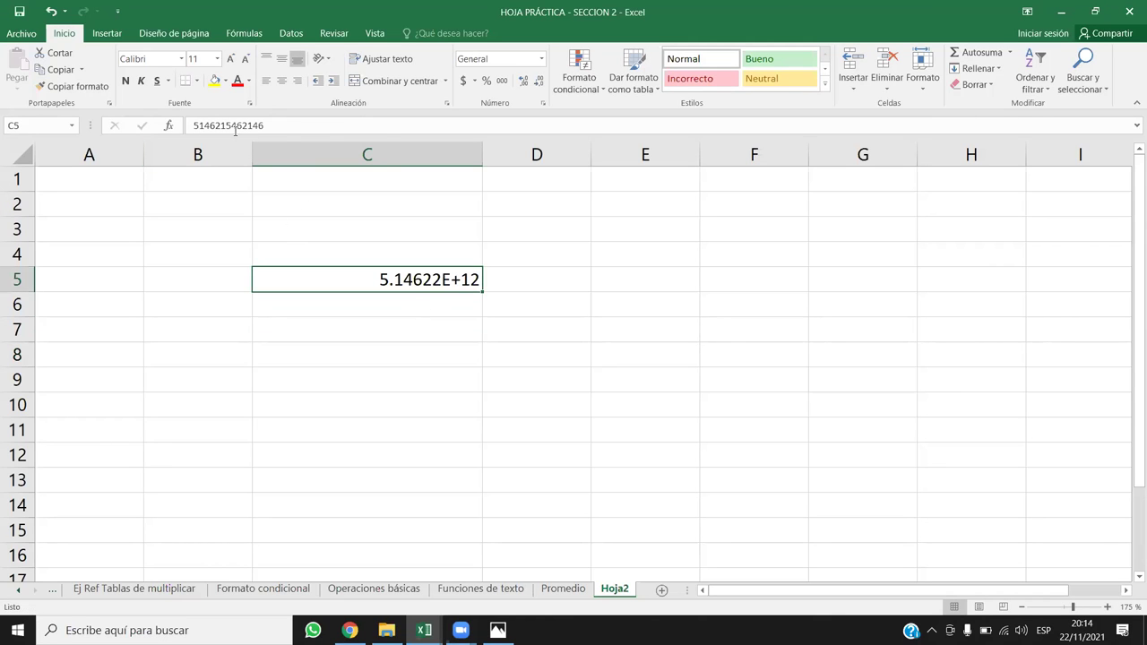
Step: Apply the Número format to C5 with no decimals and narrow column C to fit
left_click(541, 60)
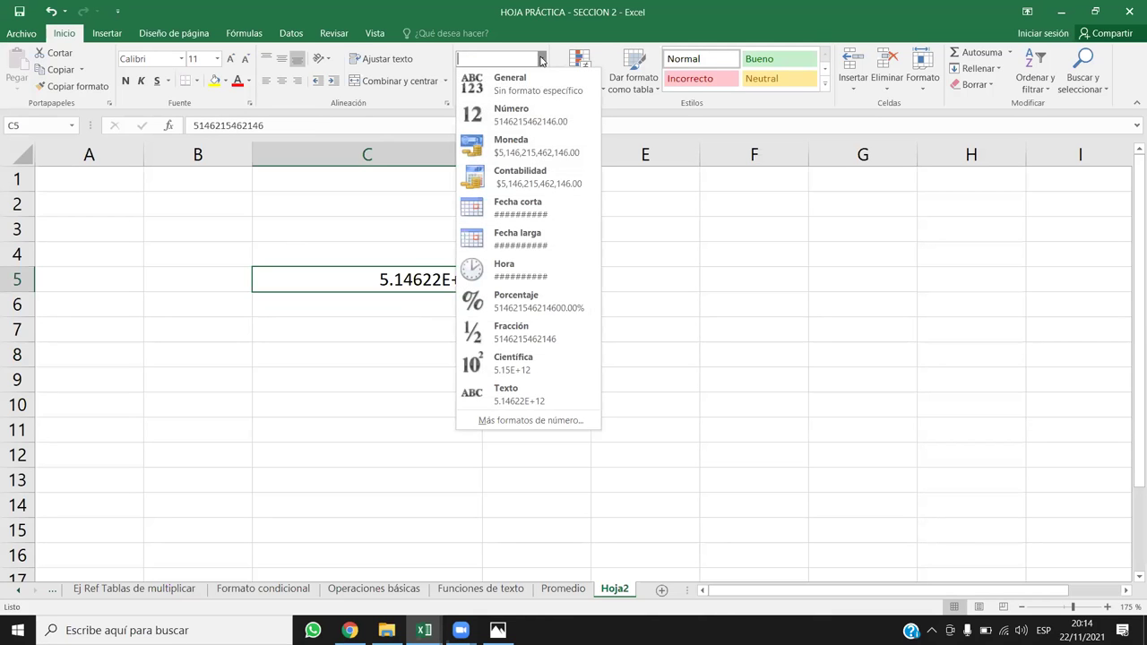
left_click(542, 115)
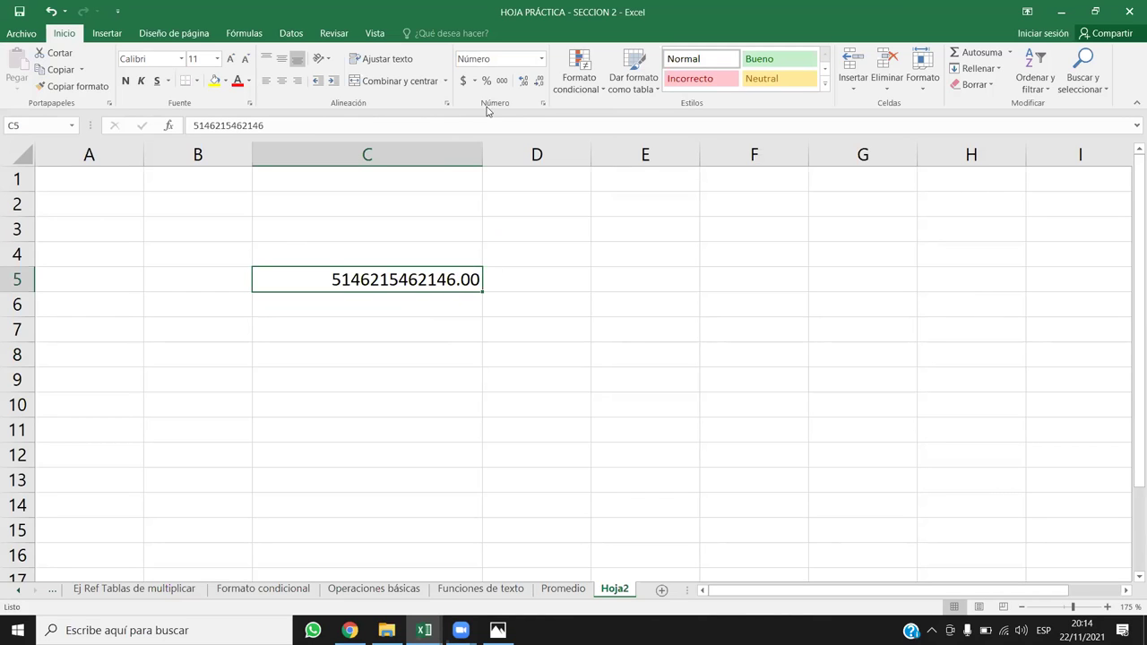
left_click(537, 83)
left_click(538, 82)
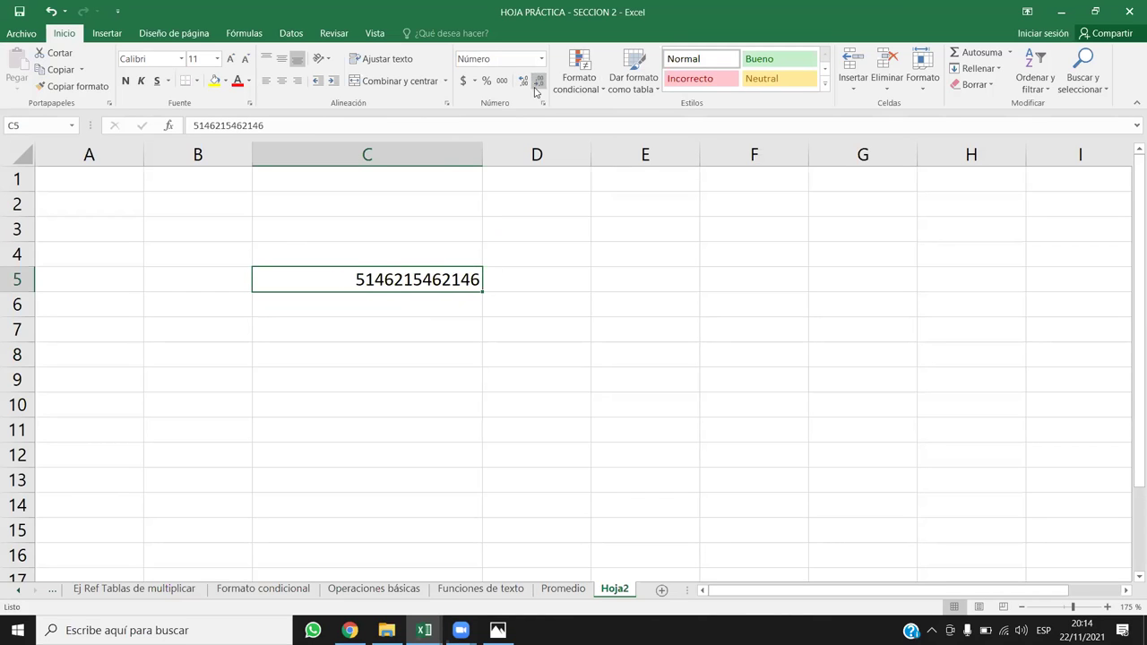
left_click(482, 393)
left_click(405, 260)
left_click(456, 276)
left_click_drag(482, 165, 406, 161)
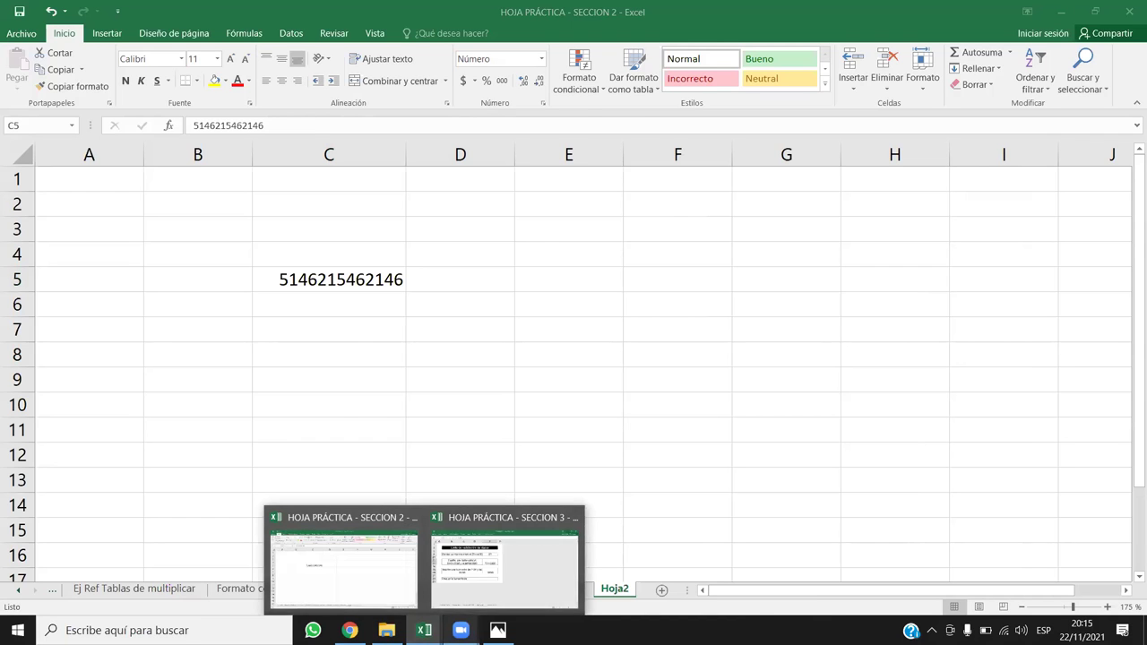
left_click(350, 630)
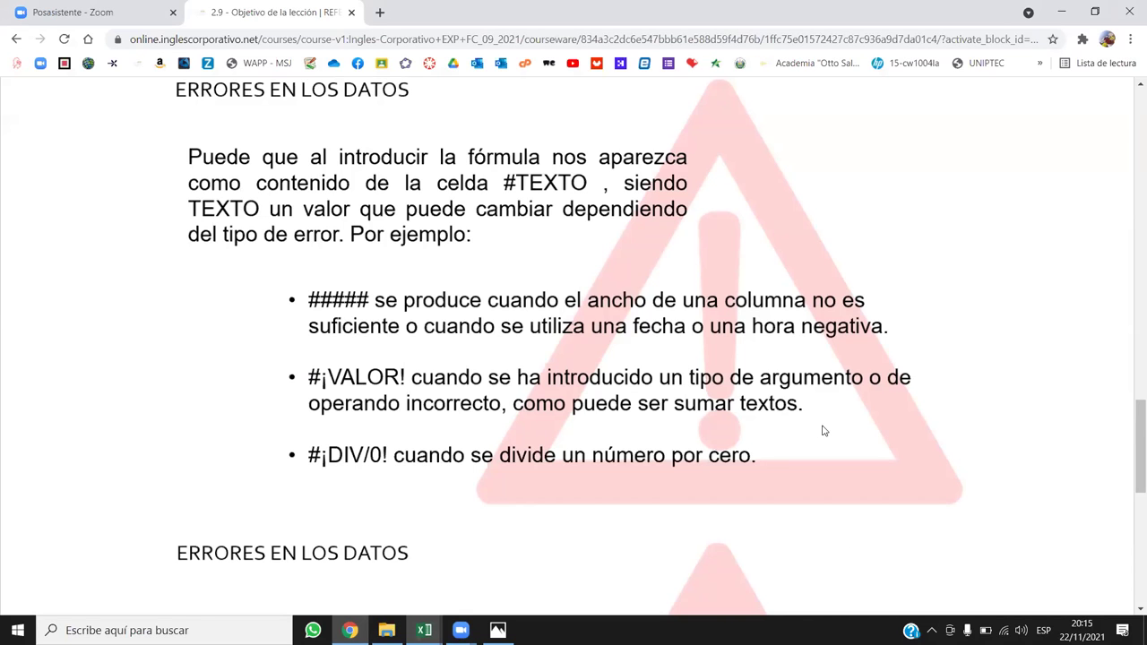
left_click(1059, 14)
key("Down")
key("Down")
key("Down")
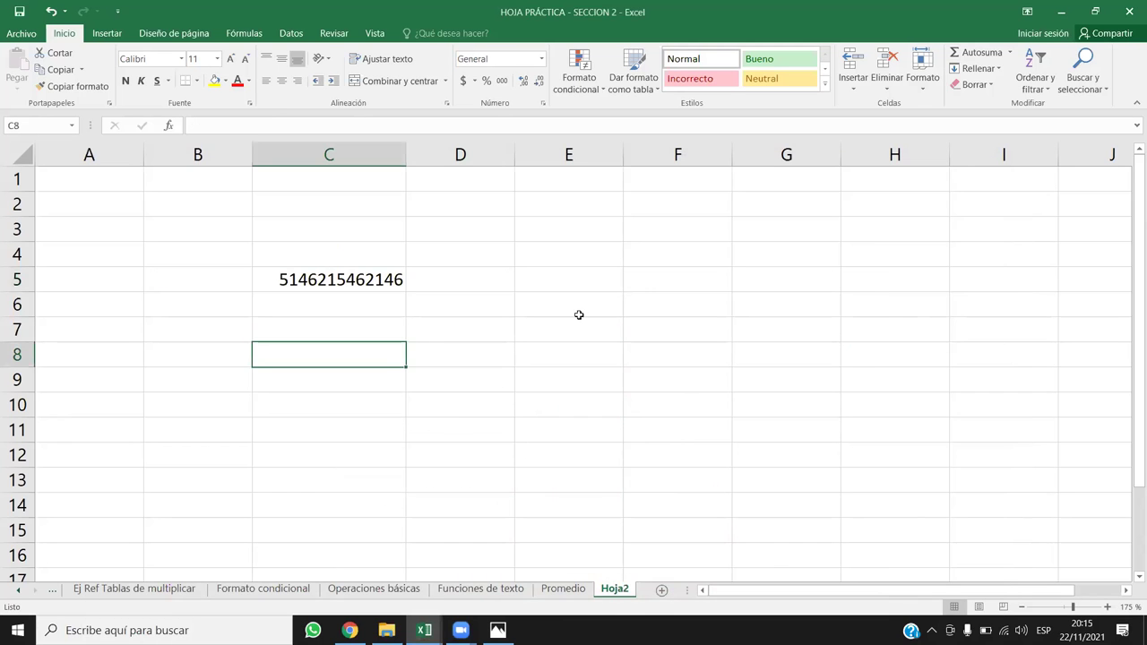
left_click(699, 285)
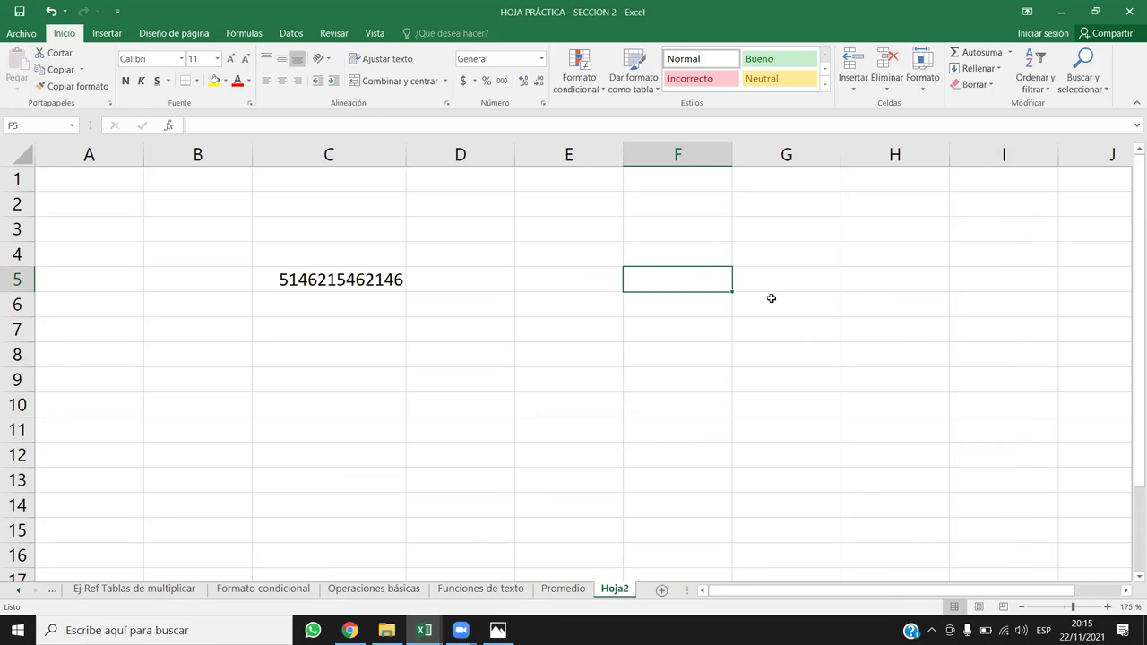
Step: Enter the text a in F5 and 45 in F6
type("a")
key("Return")
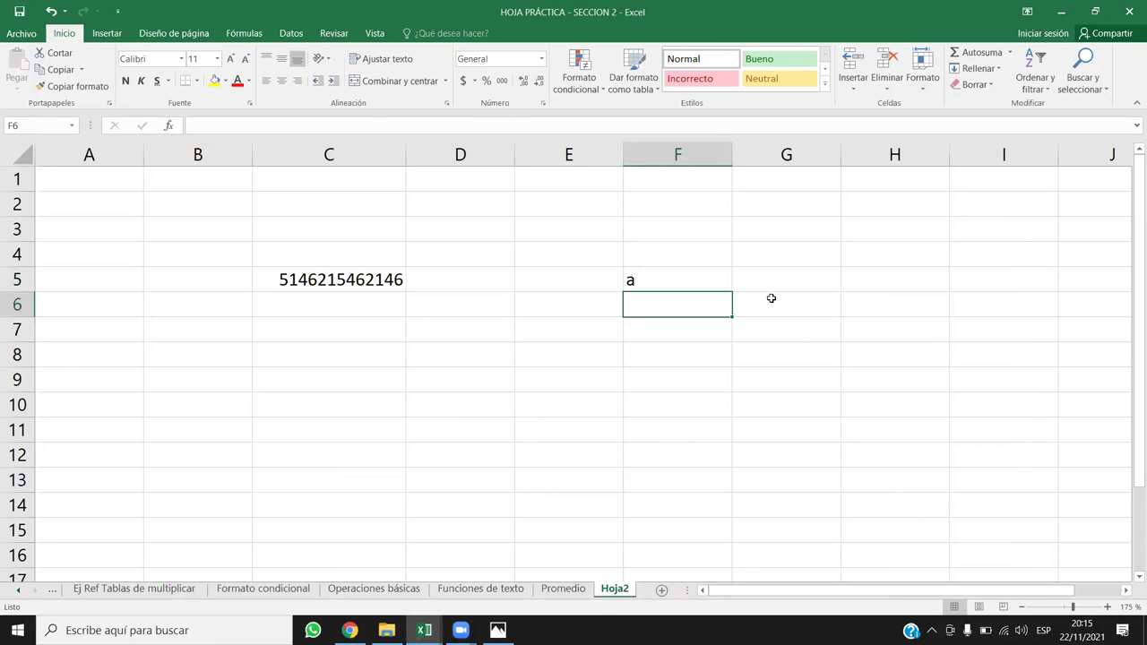
type("45")
key("Return")
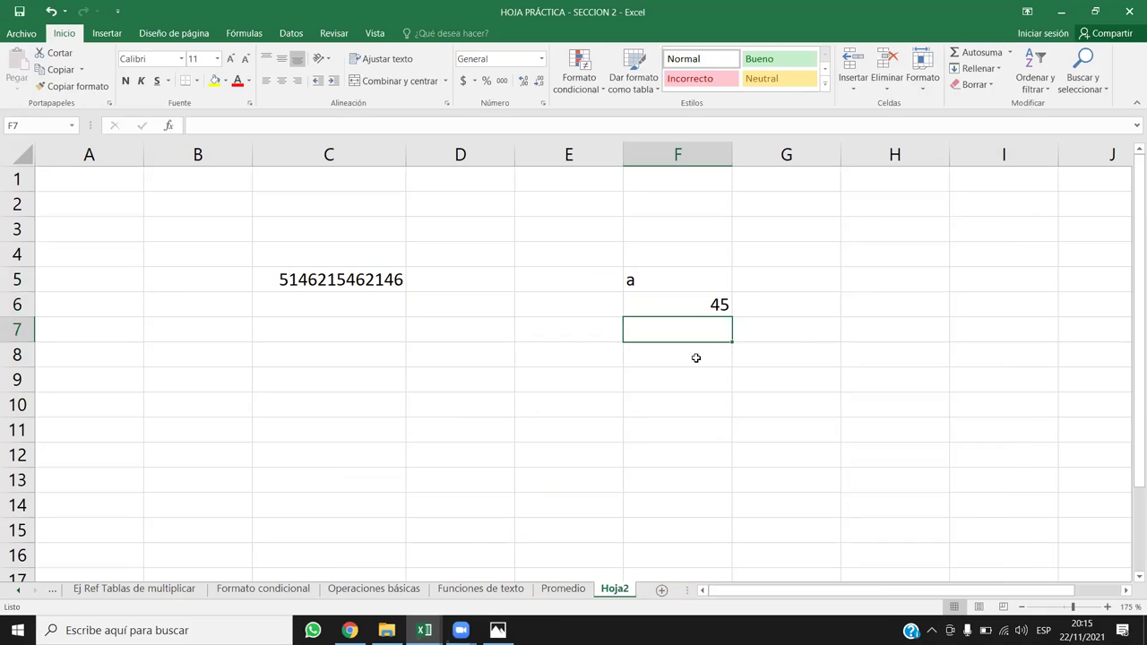
Step: Enter =SUMA(F5:F6) in F9, which returns 45
left_click(695, 371)
type("=")
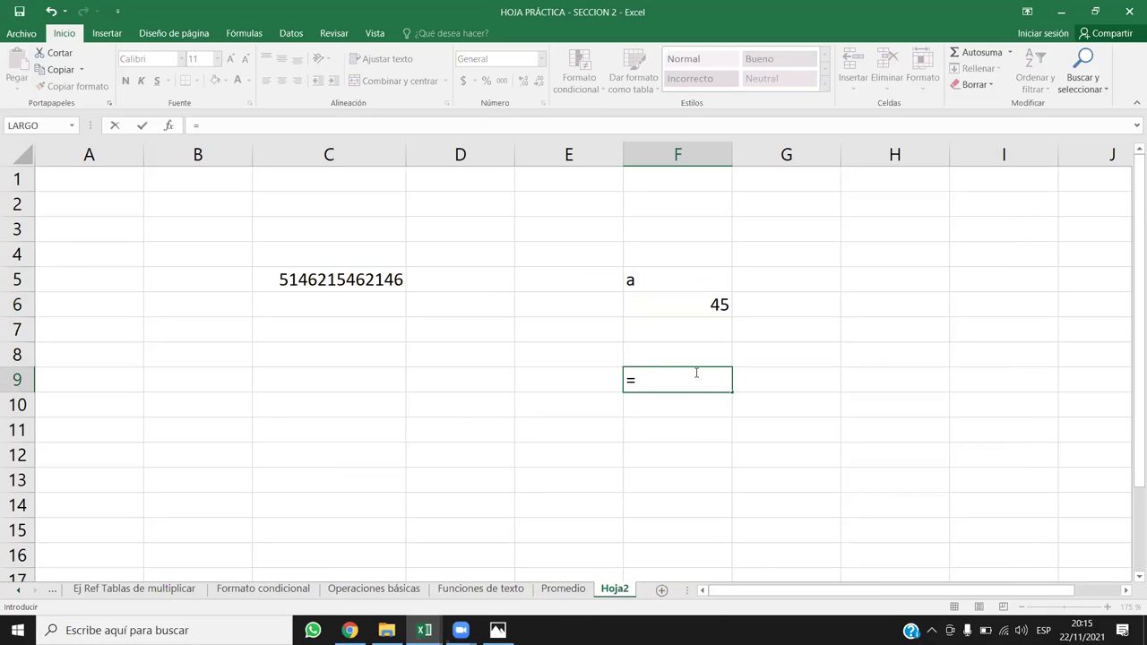
type("sum")
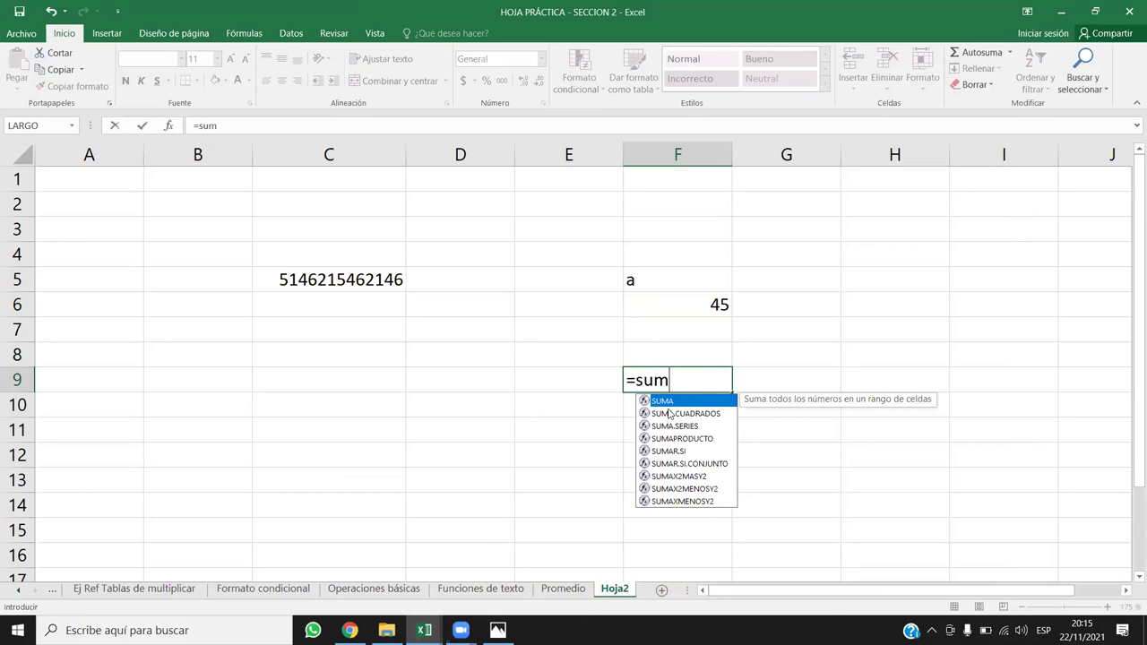
double_click(669, 402)
left_click_drag(688, 318, 675, 266)
type(")")
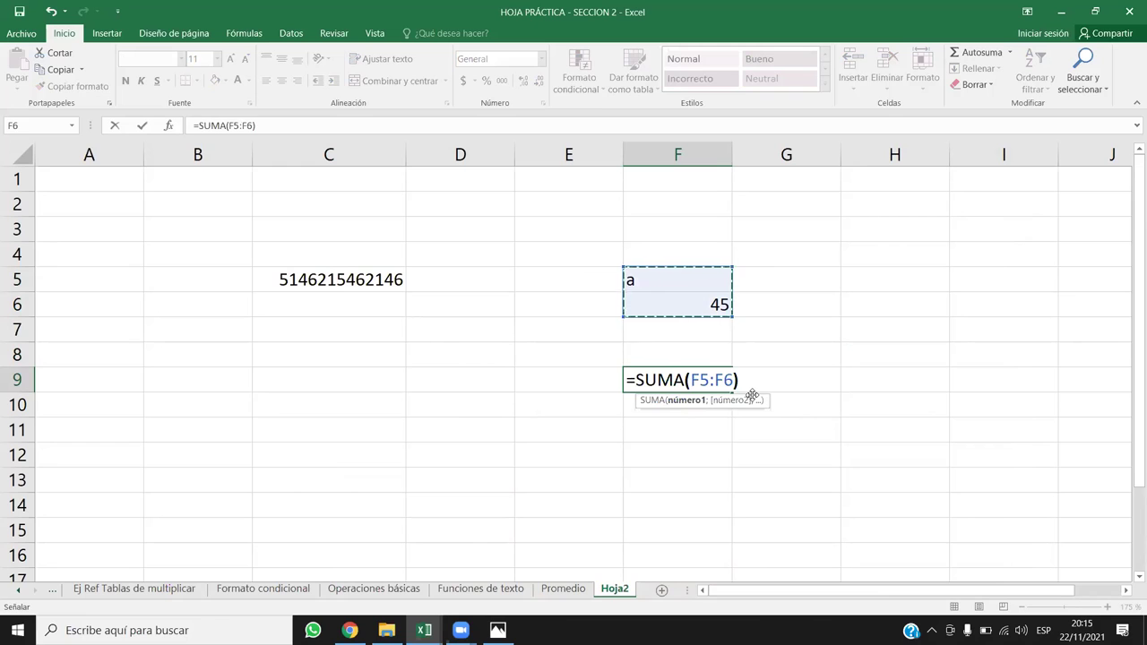
key("Return")
left_click(717, 378)
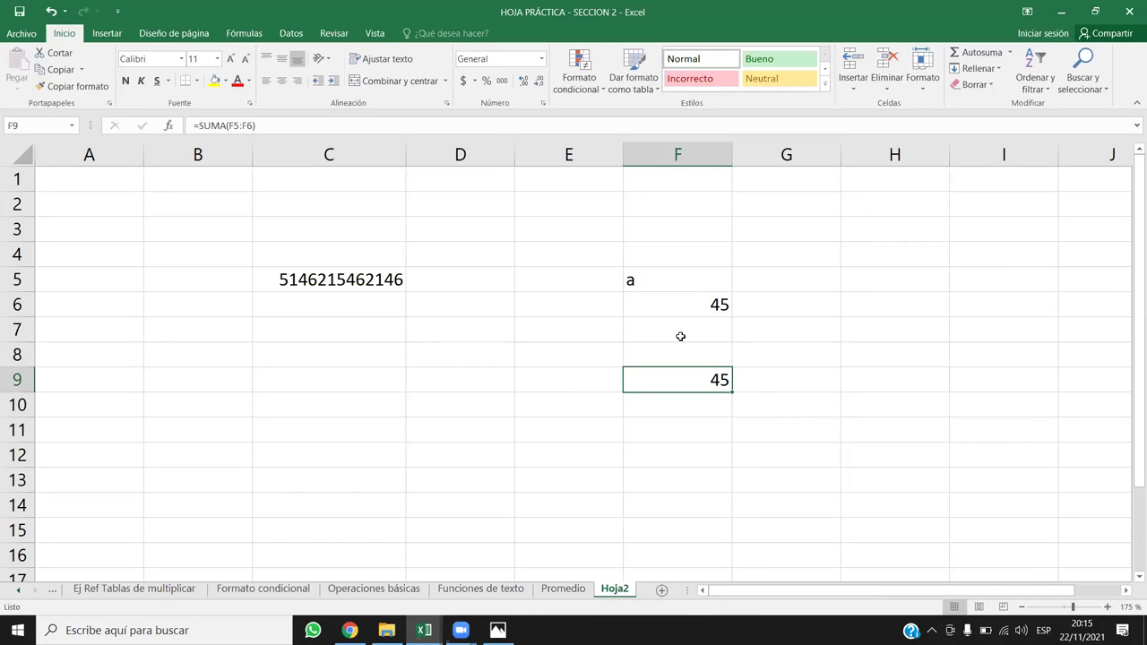
double_click(707, 377)
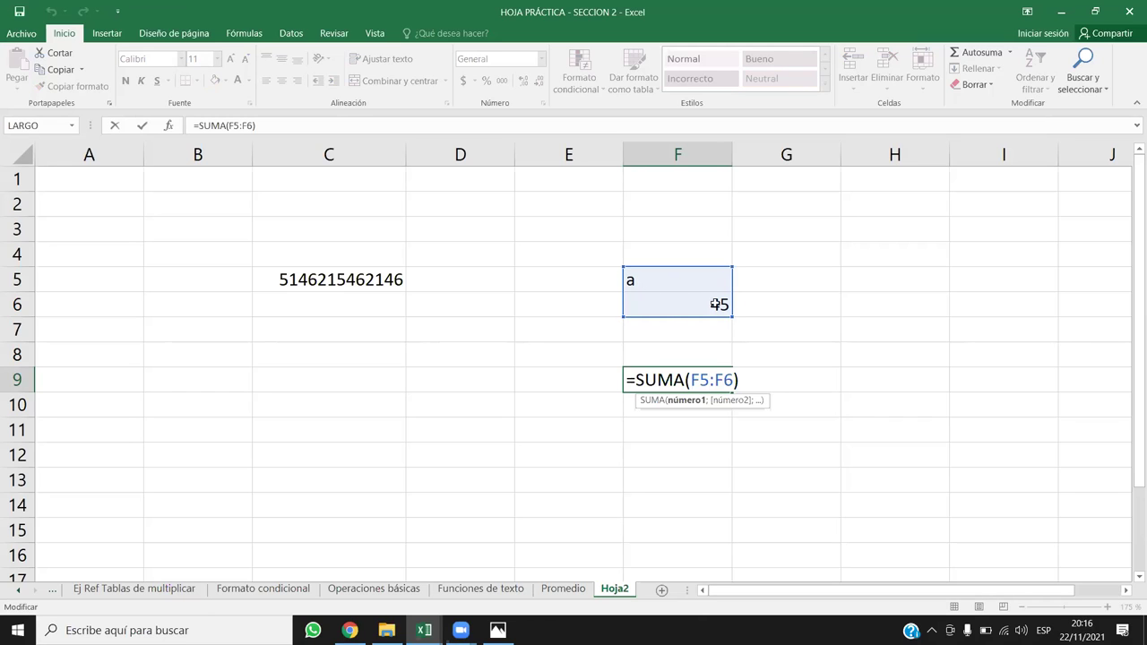
key("Return")
Step: Switch back to the course page on spreadsheet errors
left_click(704, 305)
left_click(758, 406)
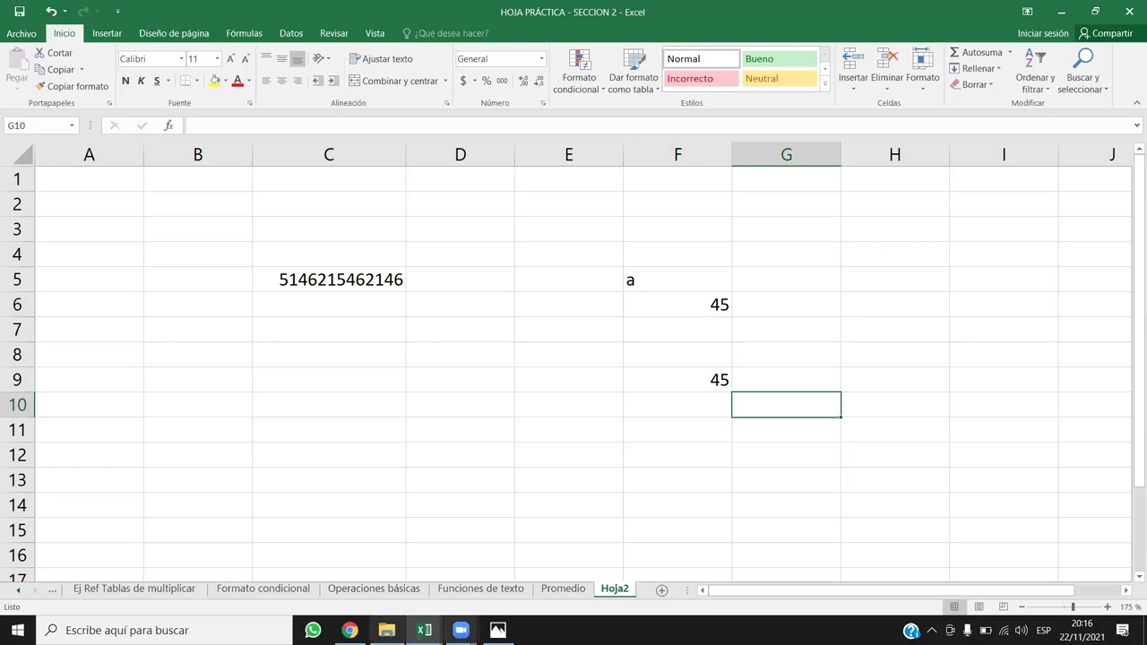
left_click(349, 630)
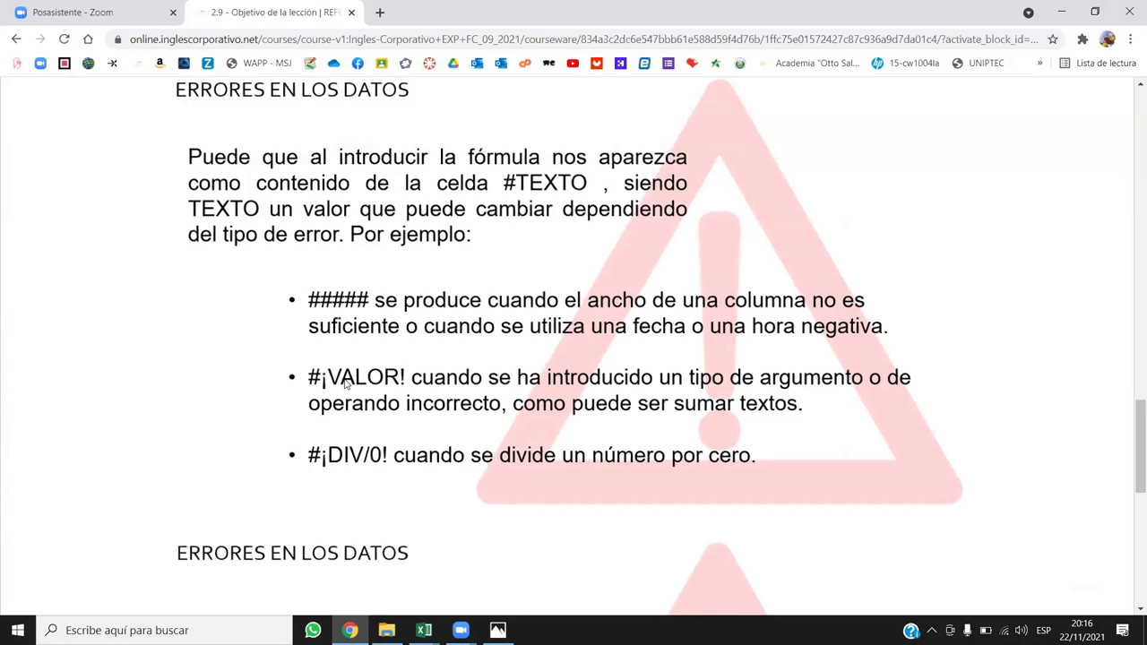
left_click(424, 630)
left_click(349, 582)
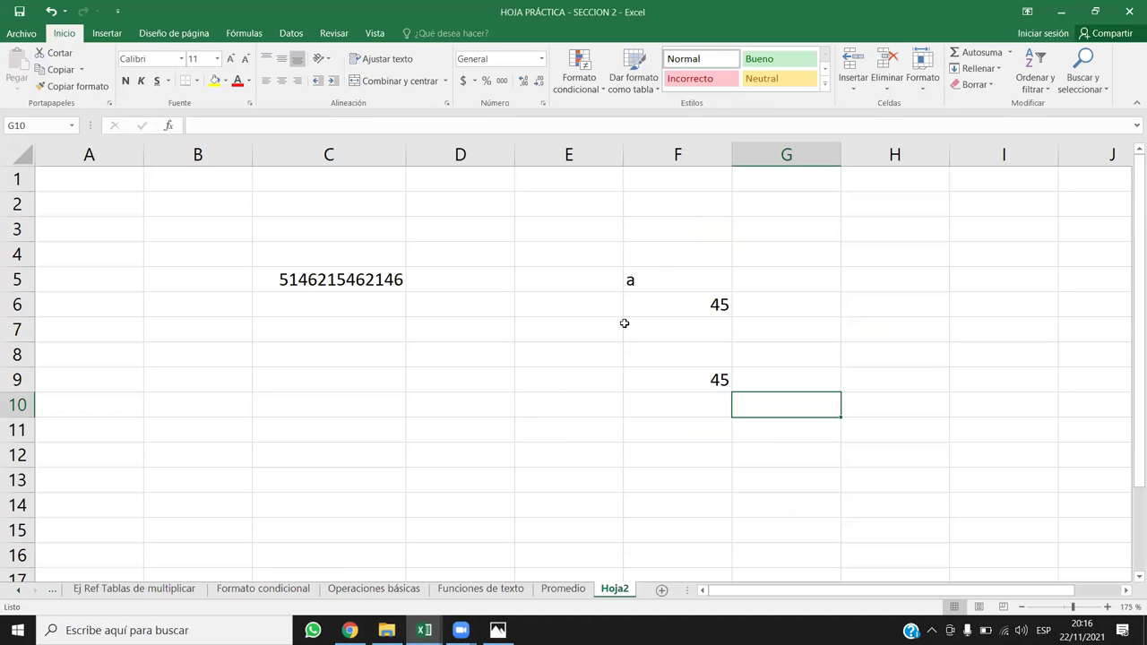
left_click(683, 294)
Step: Replace the a in F5 with hola and confirm F9 still sums to 45
left_click(681, 289)
left_click(686, 297)
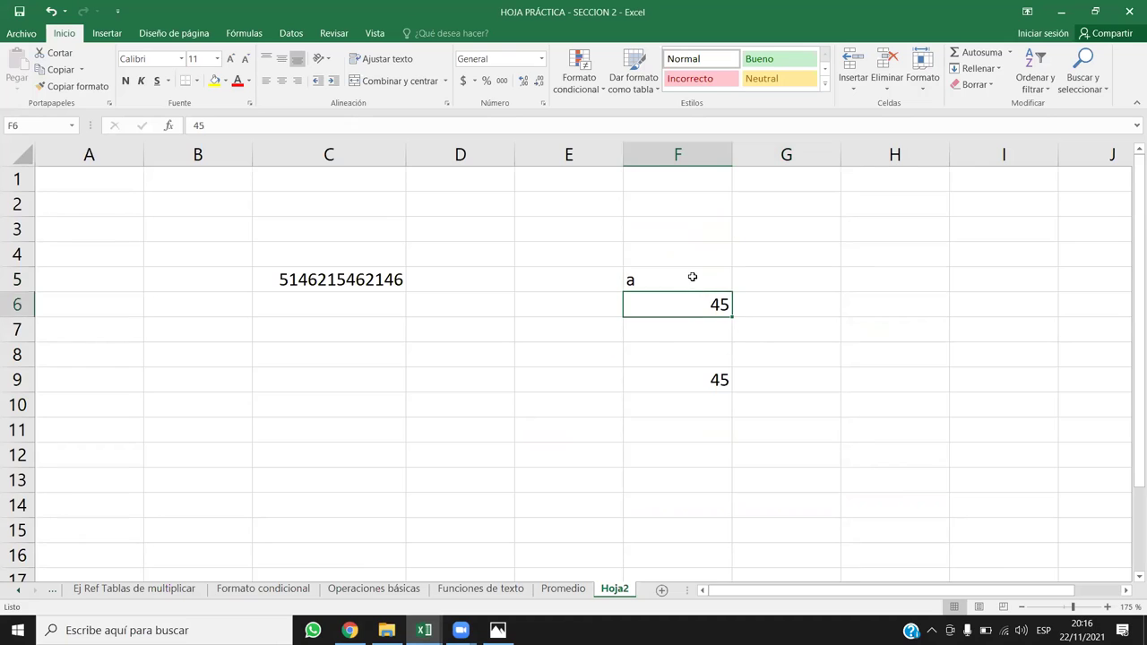
left_click(682, 280)
type("hola}")
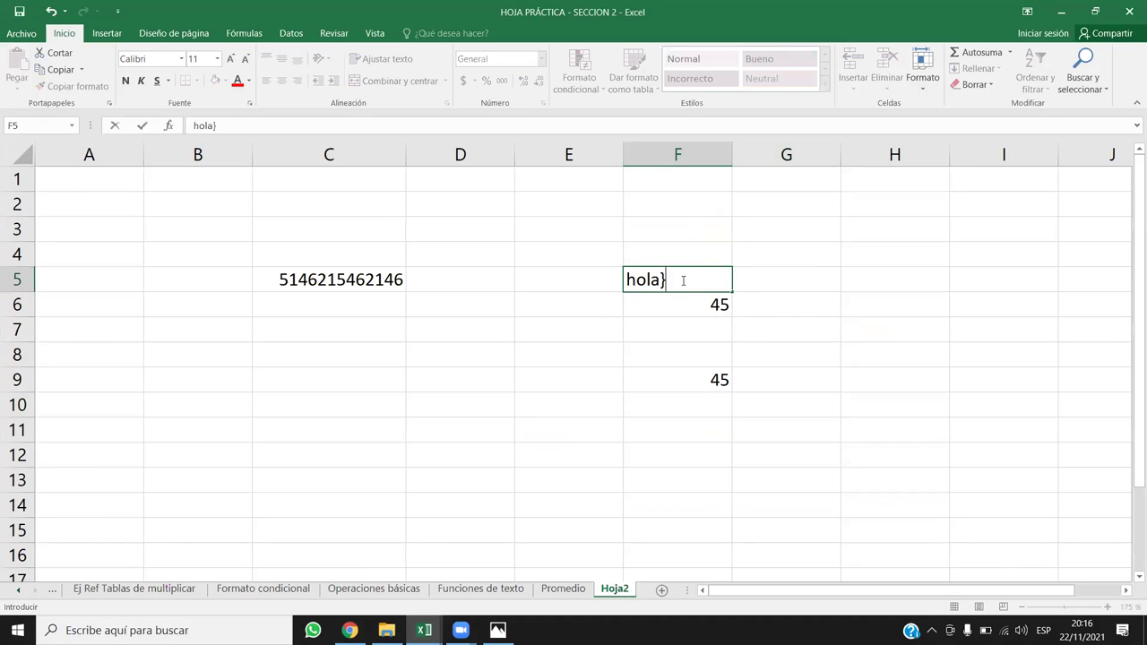
key("BackSpace")
key("Return")
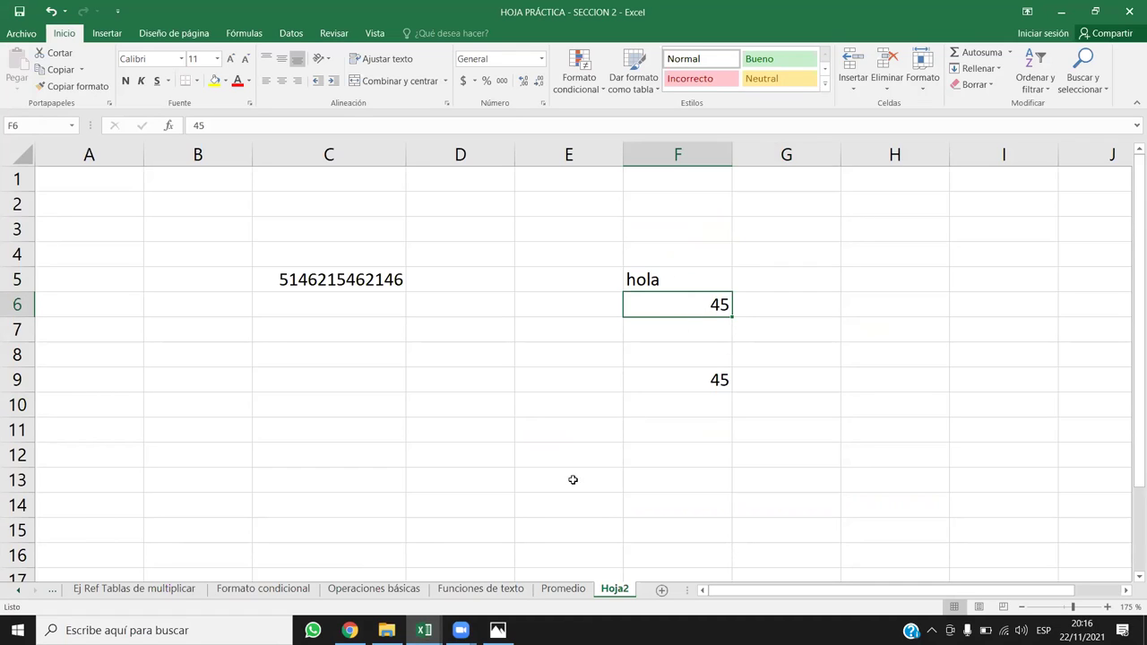
left_click(679, 383)
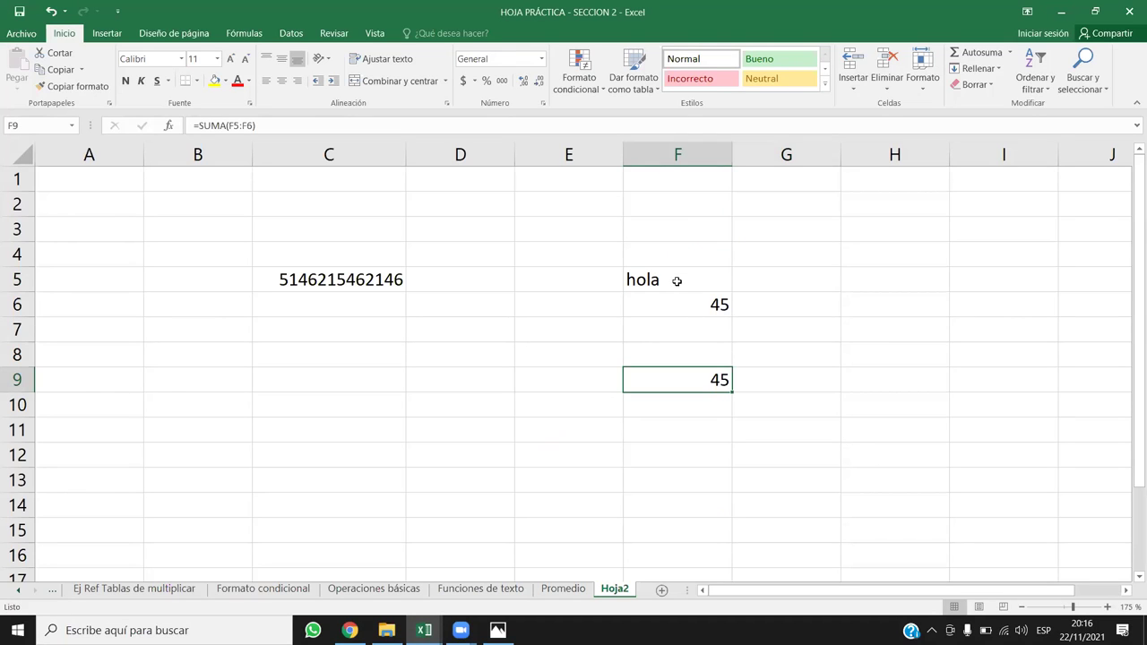
left_click(698, 308)
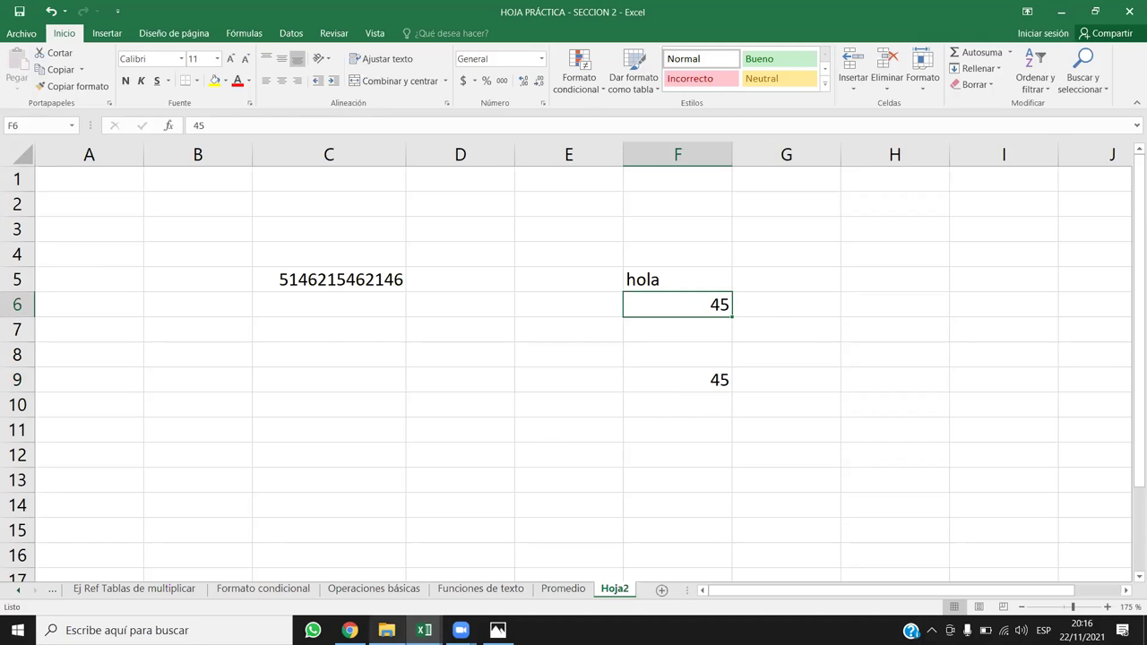
Step: Glance at the course page, then return to the SECCION 2 workbook and select C11
left_click(350, 630)
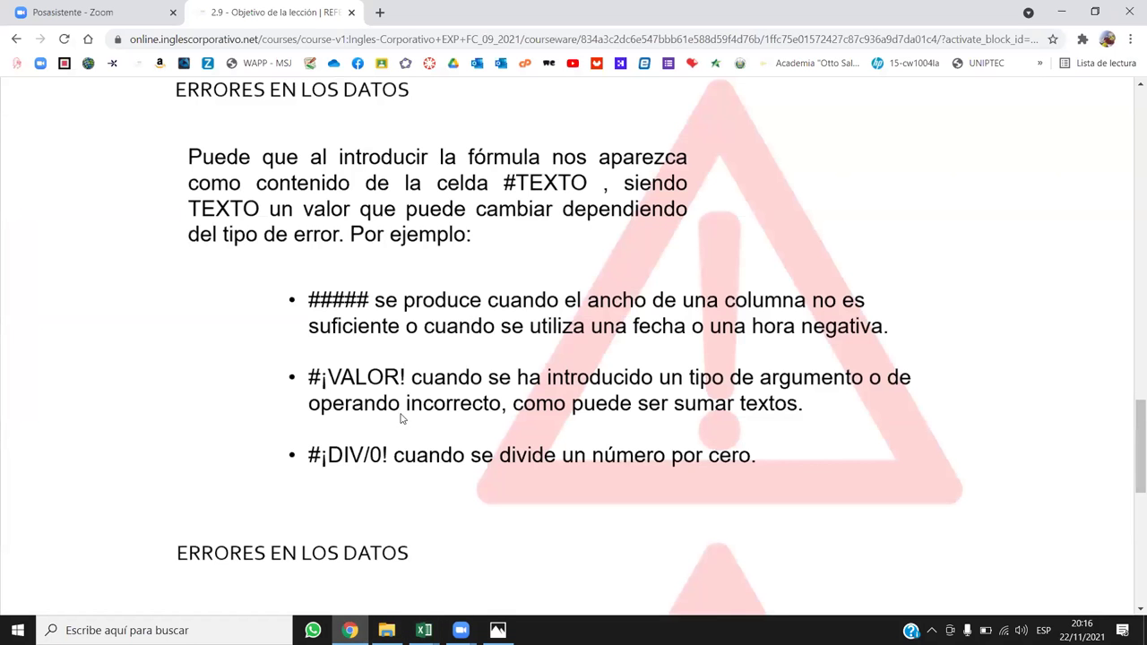
mouse_move(424, 630)
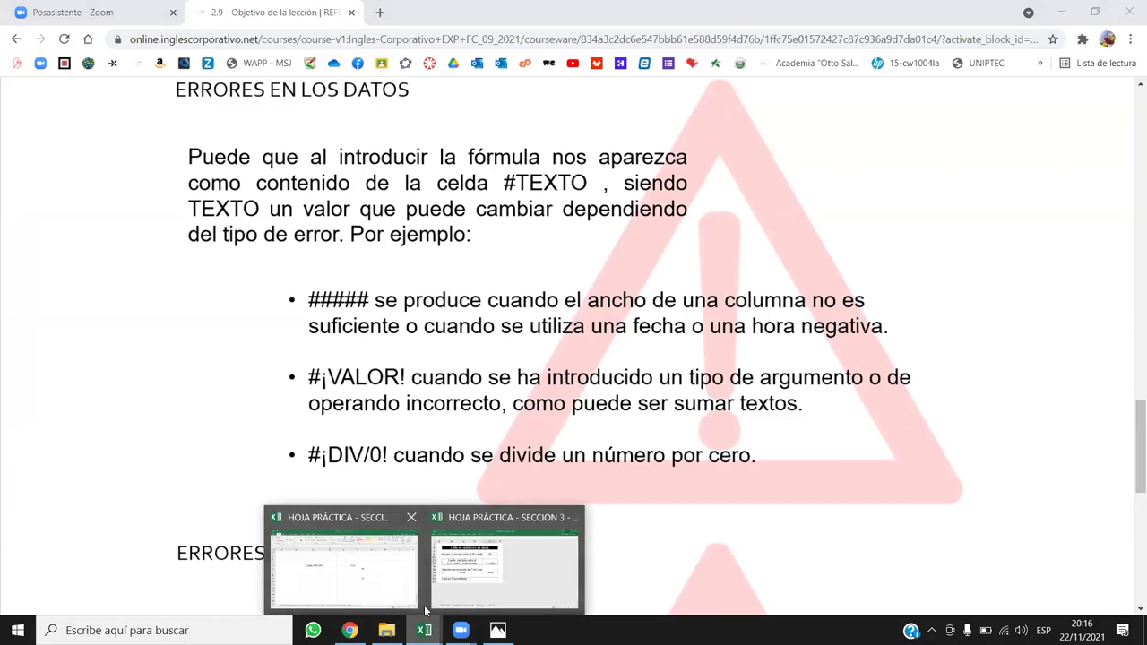
left_click(339, 538)
left_click(325, 434)
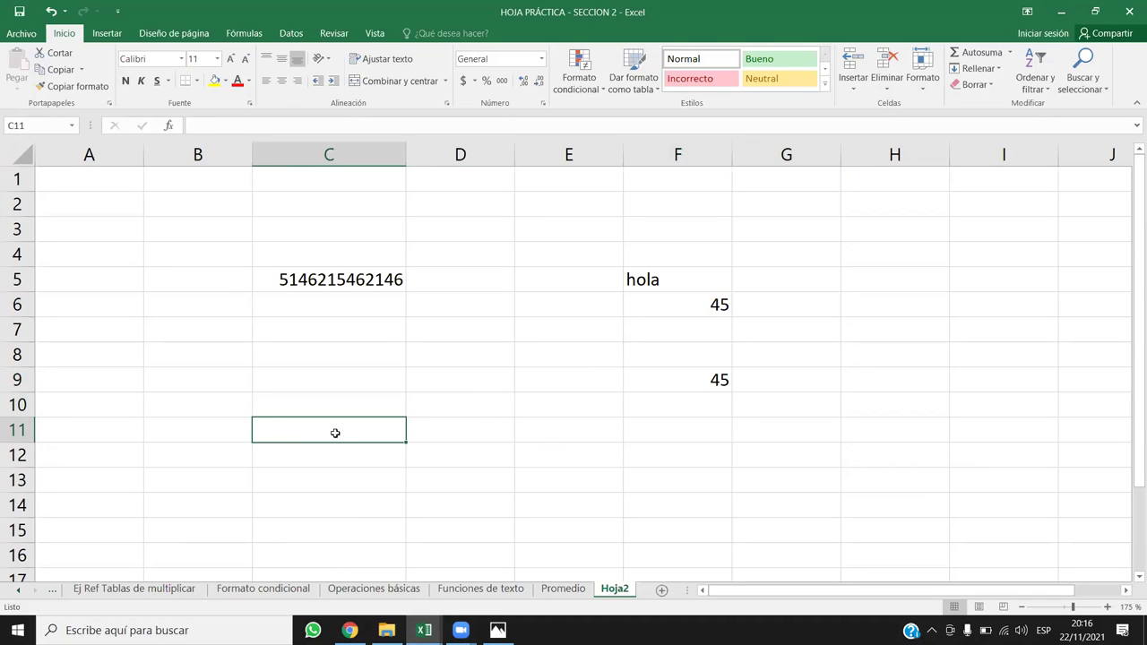
Step: Enter 25 in C11 and 5 in D11, fixing the accidental date entry
type("25/5")
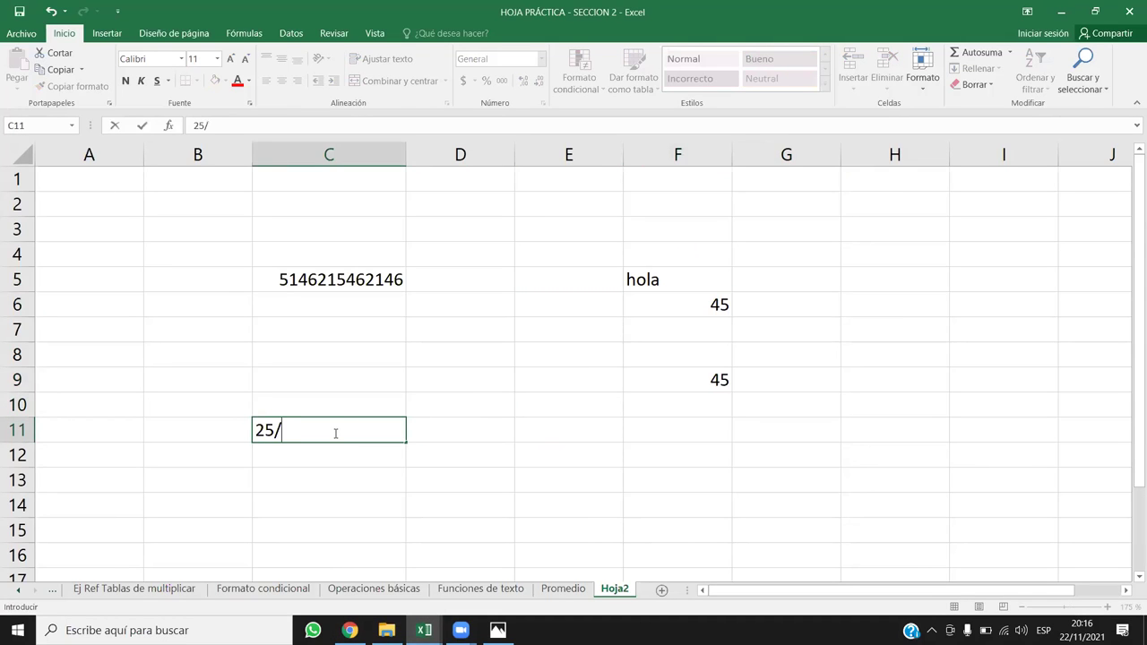
key("Return")
left_click(391, 434)
double_click(394, 434)
key("BackSpace")
key("BackSpace")
key("BackSpace")
key("BackSpace")
key("BackSpace")
key("BackSpace")
key("BackSpace")
key("BackSpace")
key("BackSpace")
key("Return")
left_click(382, 431)
type("25")
key("Tab")
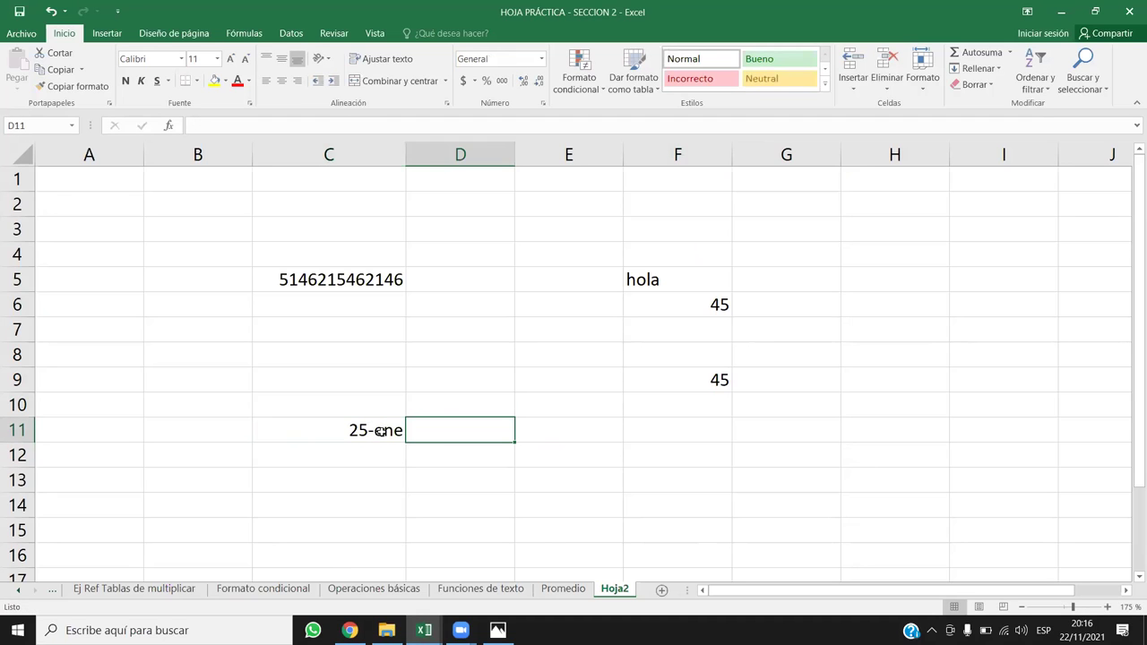
type("5")
key("Return")
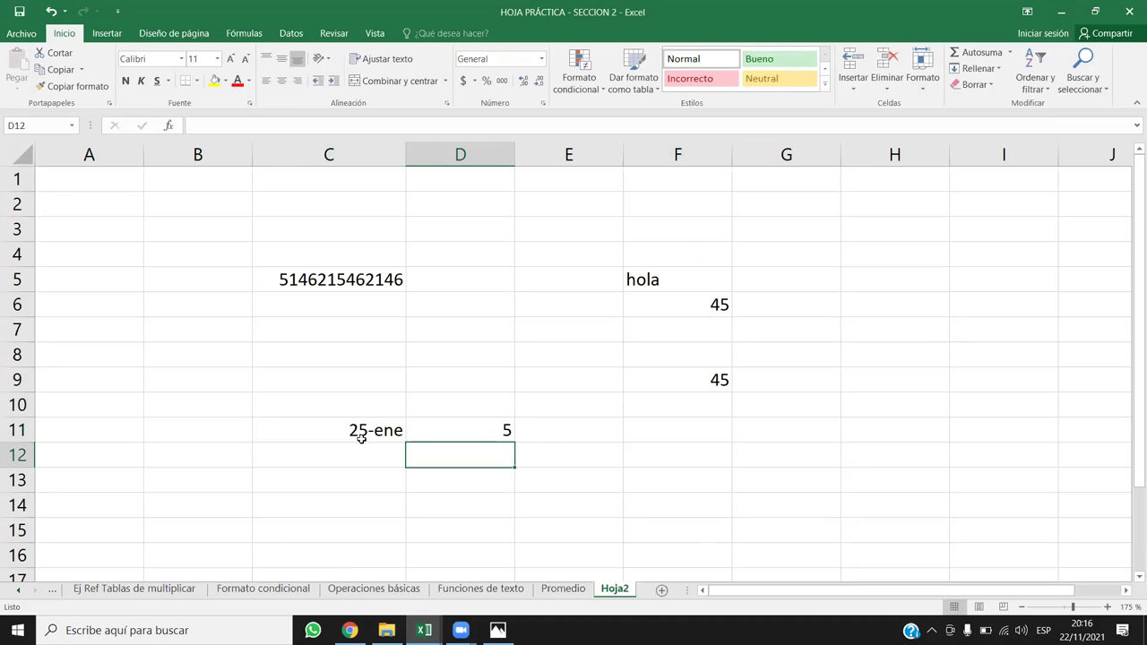
Step: Give C11:D11 a number format and enter =C11/D11 in E11
left_click_drag(351, 431, 440, 433)
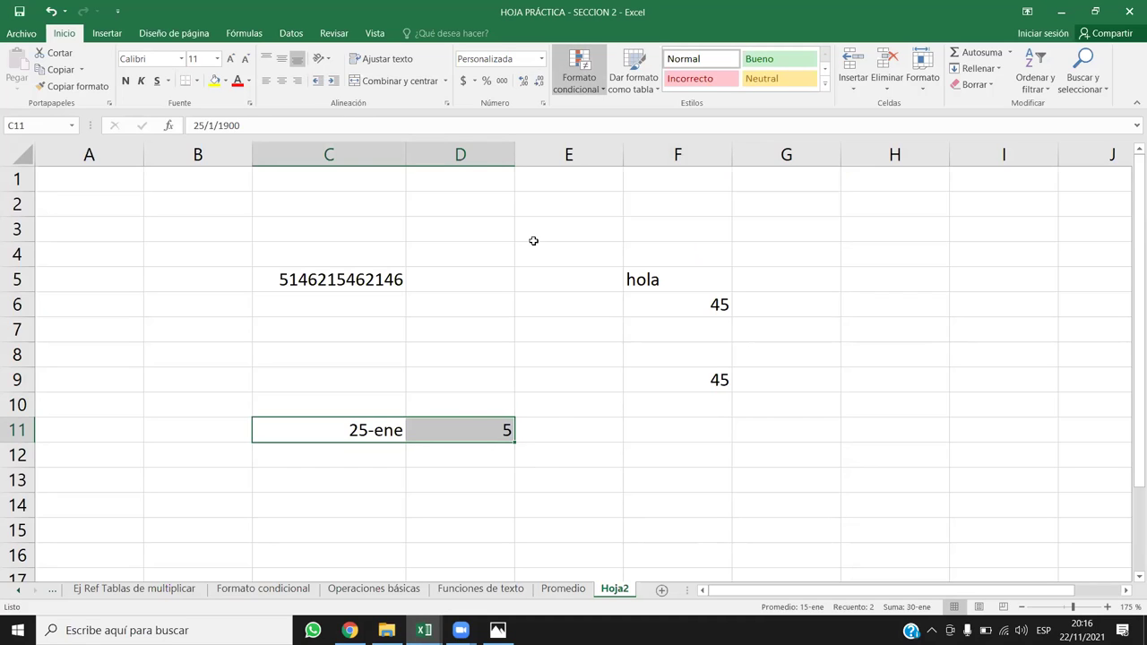
key("ctrl+shift+1")
left_click(557, 425)
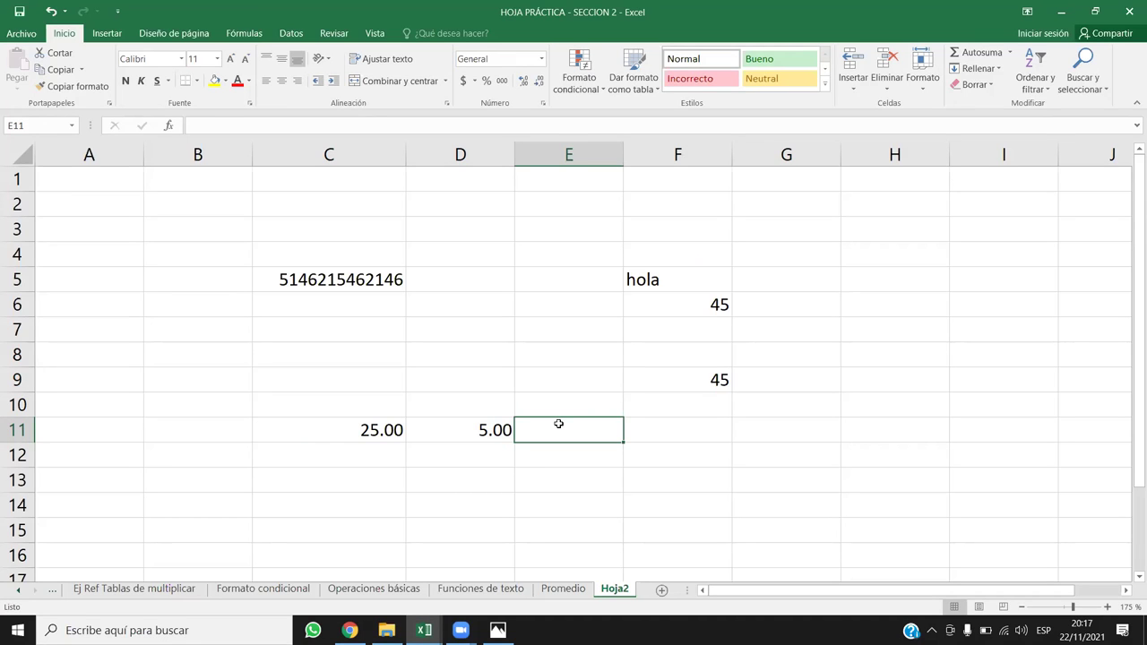
type("=")
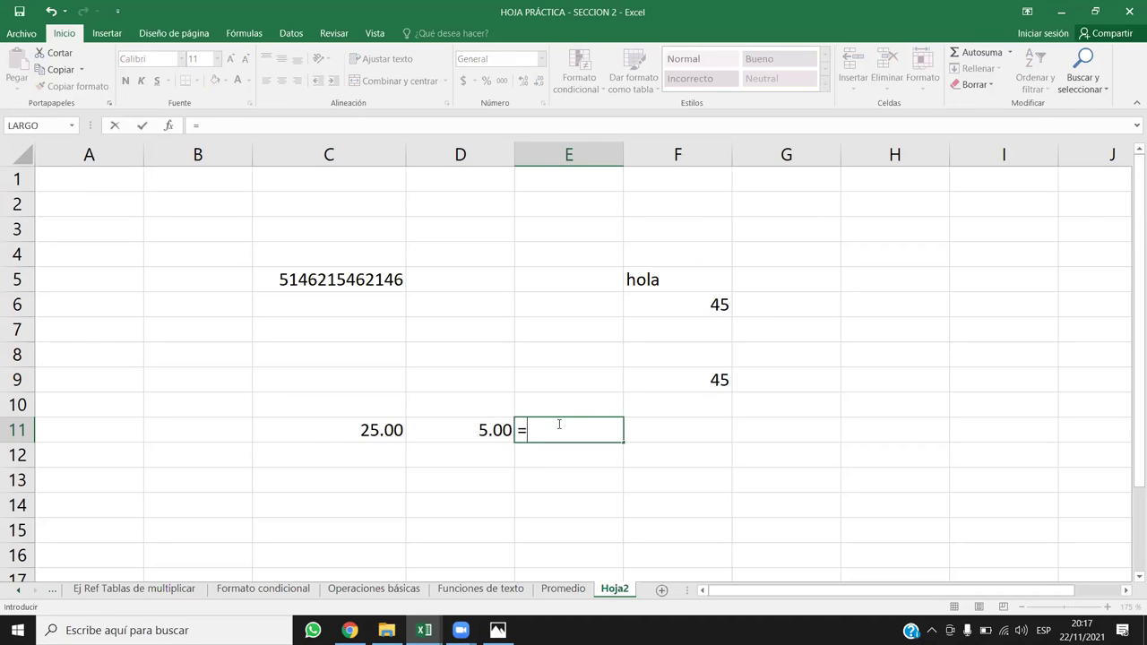
key("Left")
key("Left")
type("/")
key("Left")
key("Left")
key("Right")
key("Return")
left_click(558, 424)
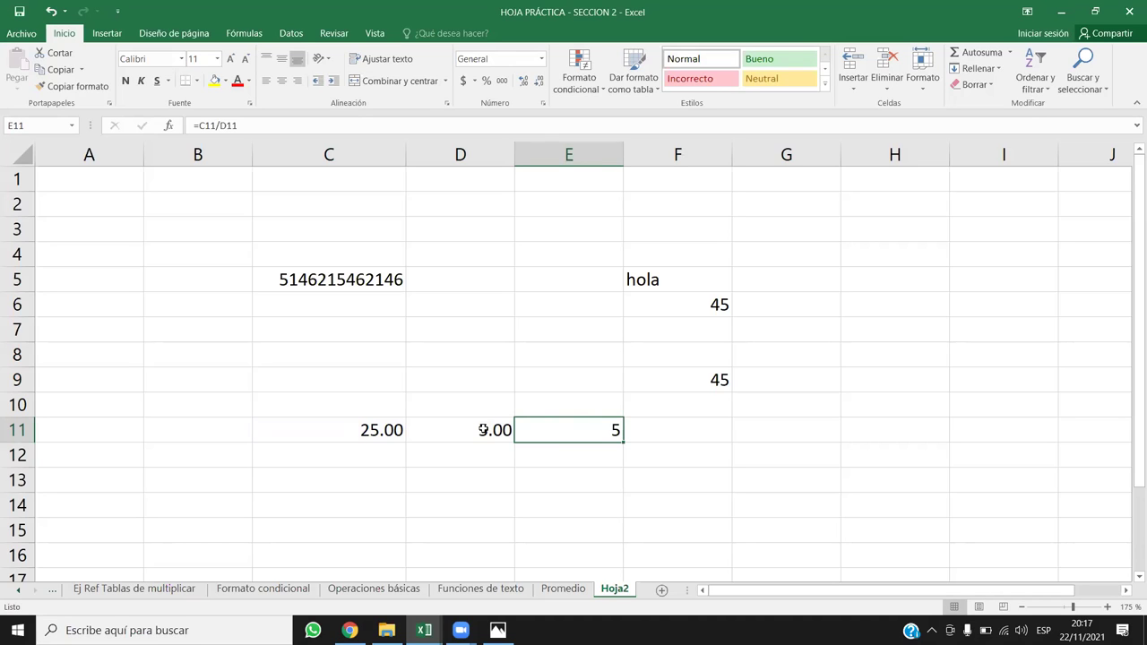
Step: Clear D11 and C11 so E11's =C11/D11 returns #¡DIV/0!, then return to the course page
left_click(482, 429)
key("Delete")
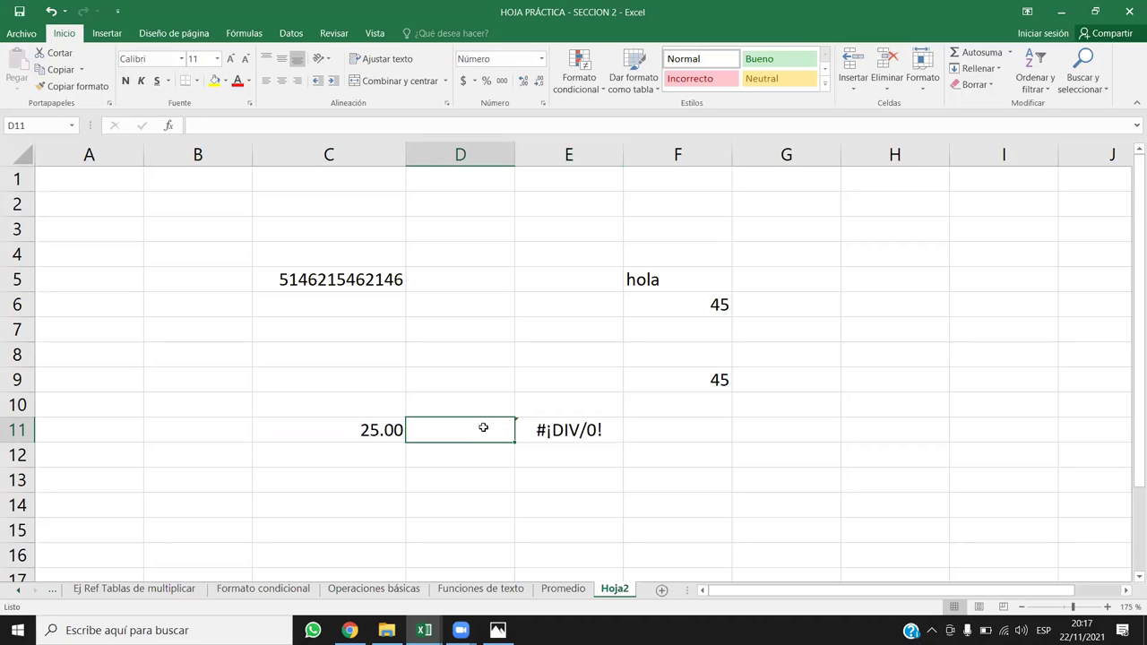
left_click(558, 429)
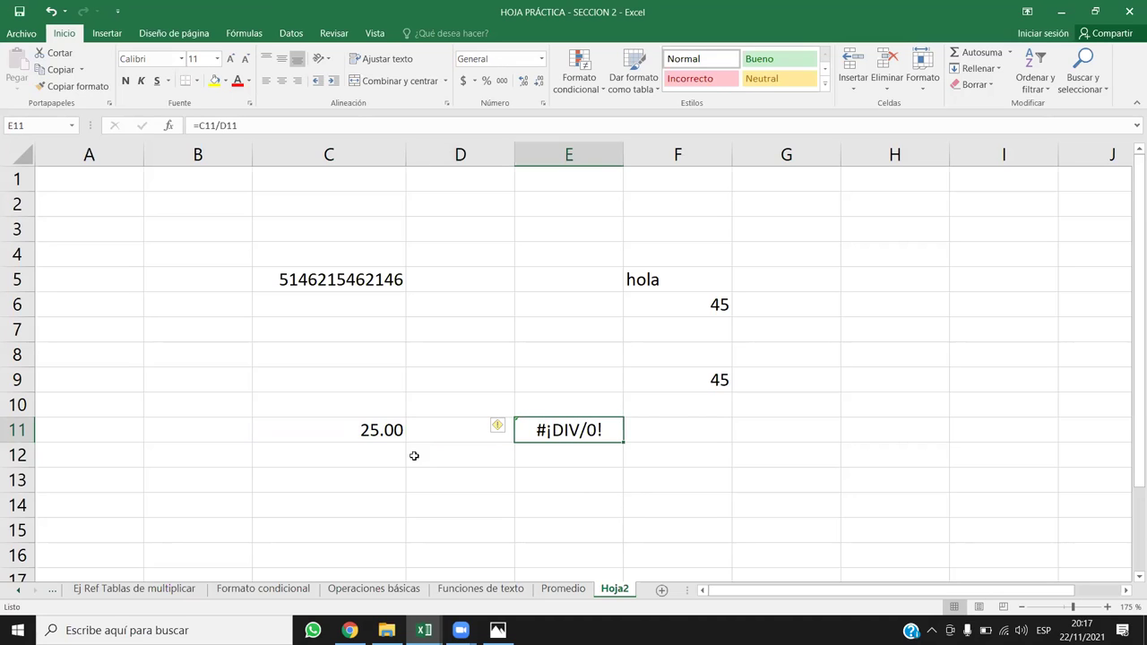
left_click(392, 430)
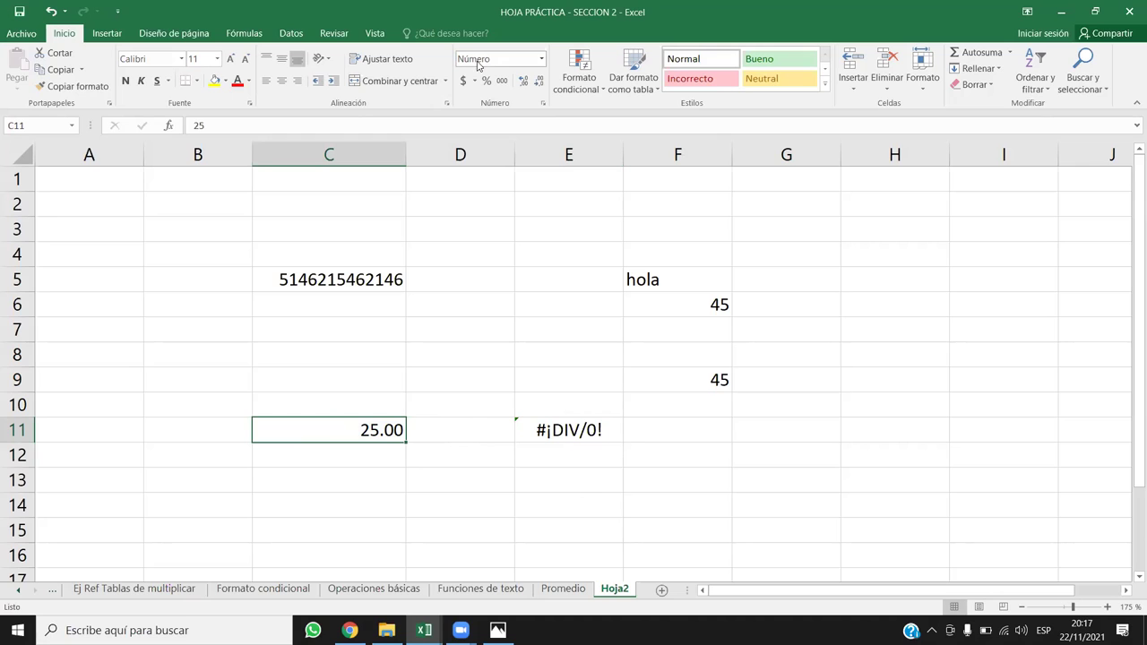
key("Delete")
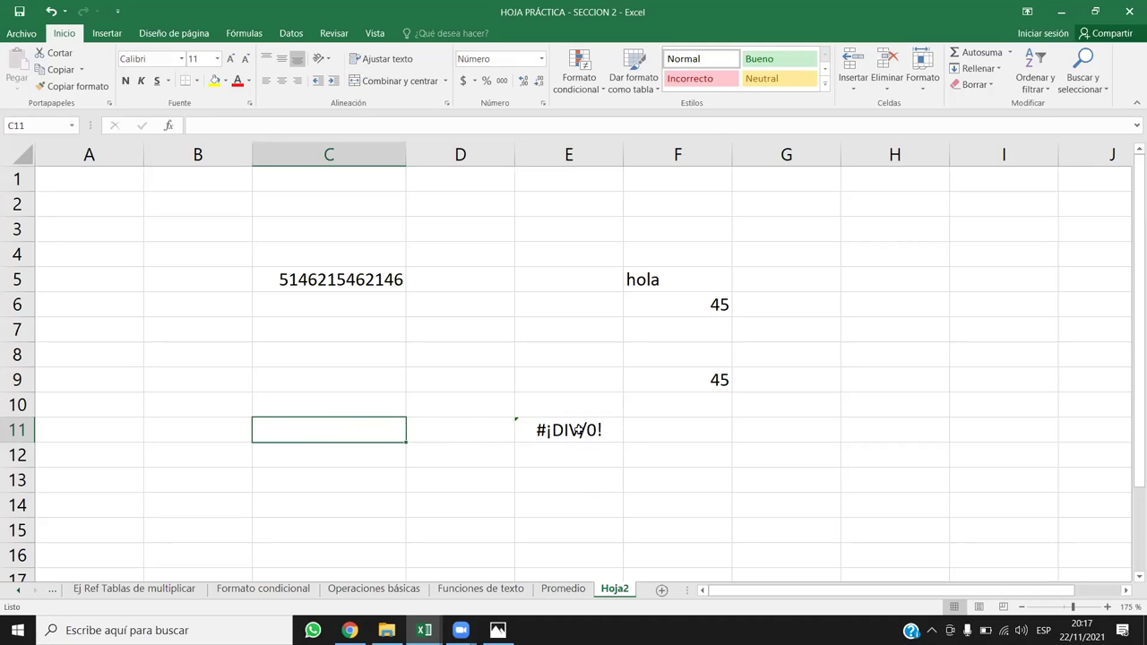
double_click(575, 430)
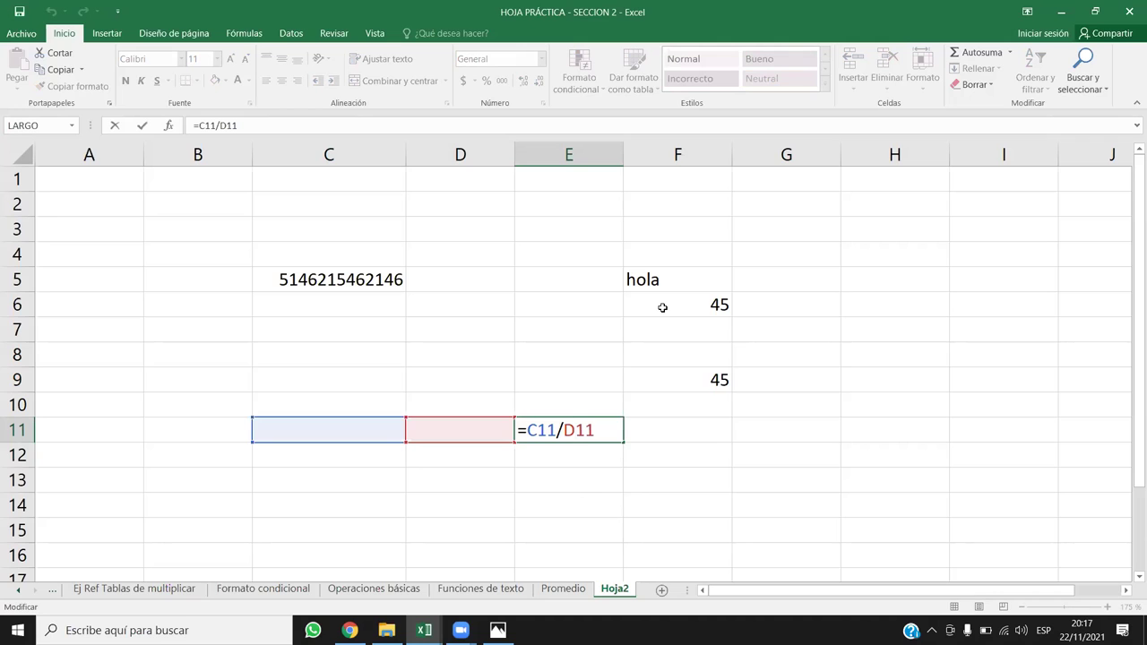
key("Return")
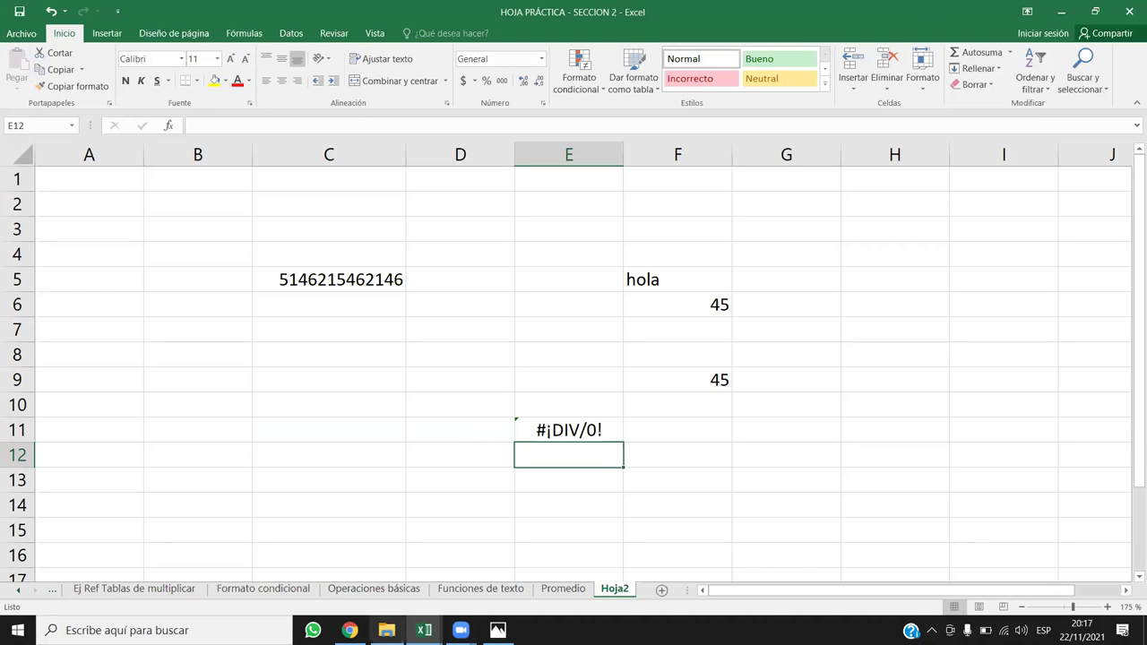
key("alt+Tab")
scroll(405, 423, "down", 5)
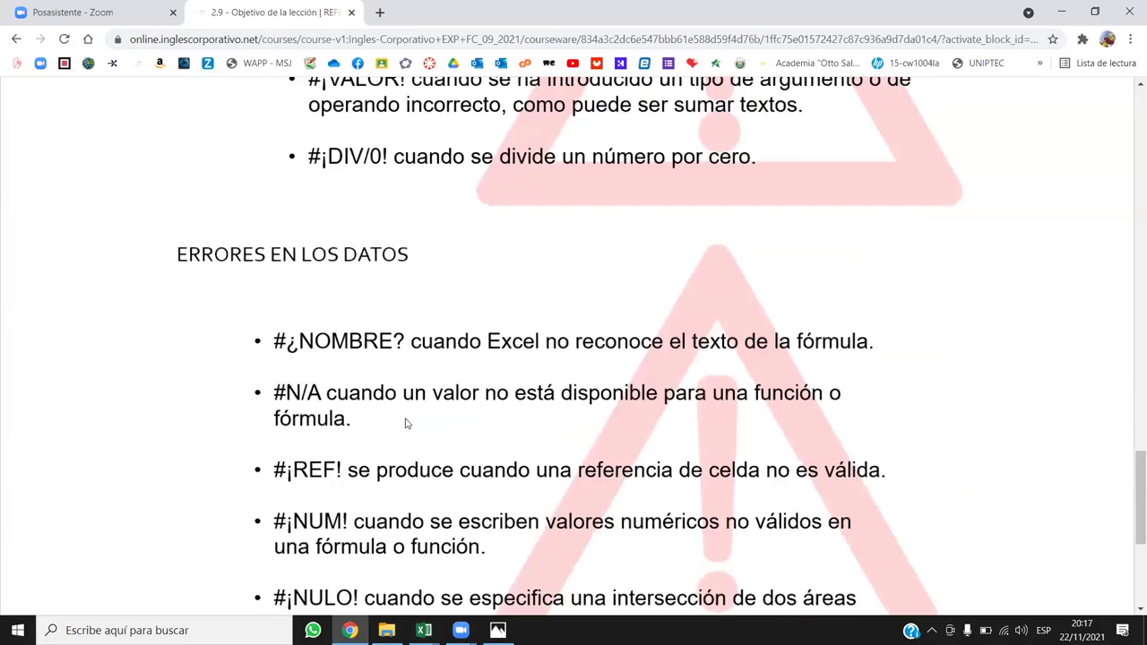
Step: Scroll the lesson to ERRORES EN LOS DATOS, then go back to Excel and select E14
scroll(405, 423, "down", 1)
scroll(405, 423, "up", 1)
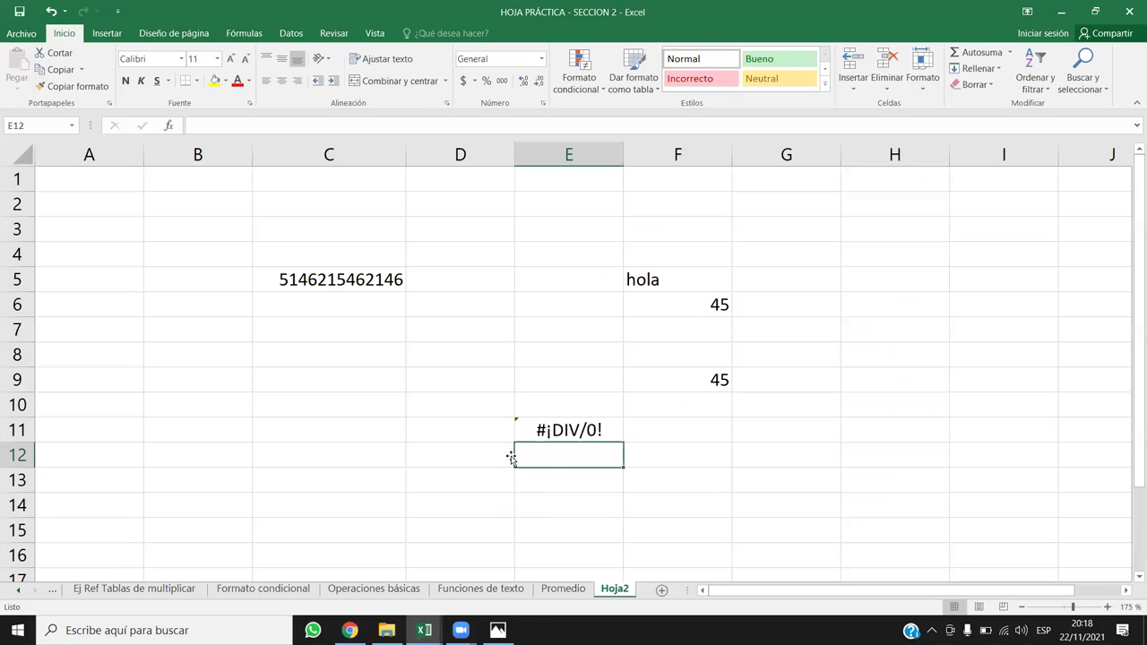
key("alt+Tab")
left_click(564, 497)
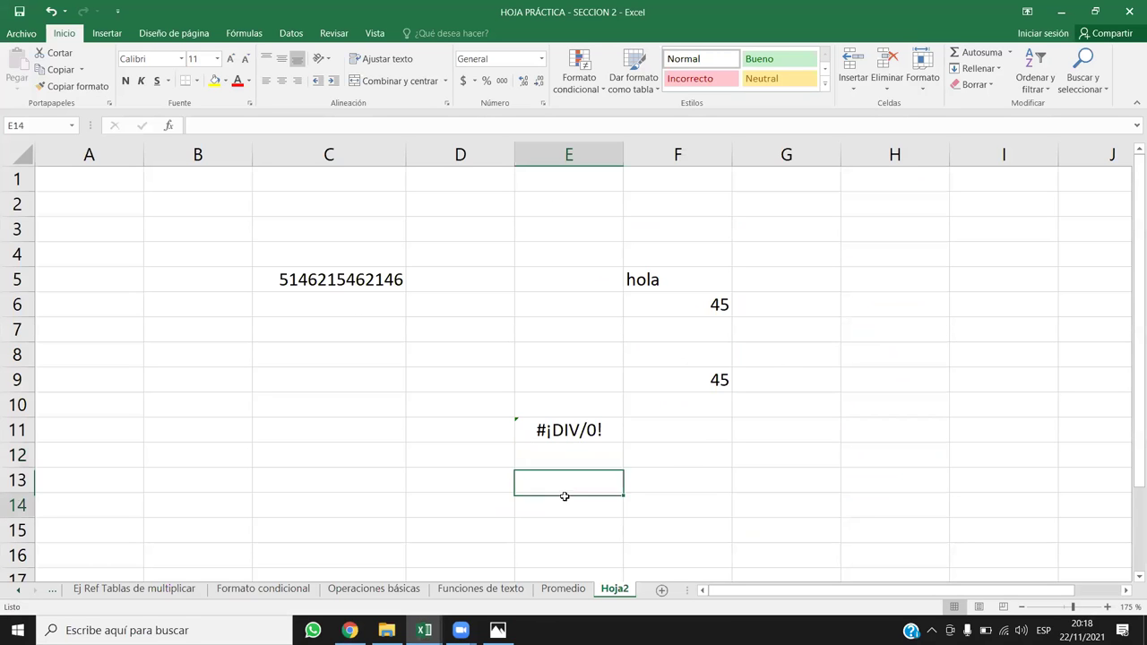
Step: Enter =SUMA(HOLA;1) in E14 to produce the #¿NOMBRE? error, then return to the course page
type("=SU")
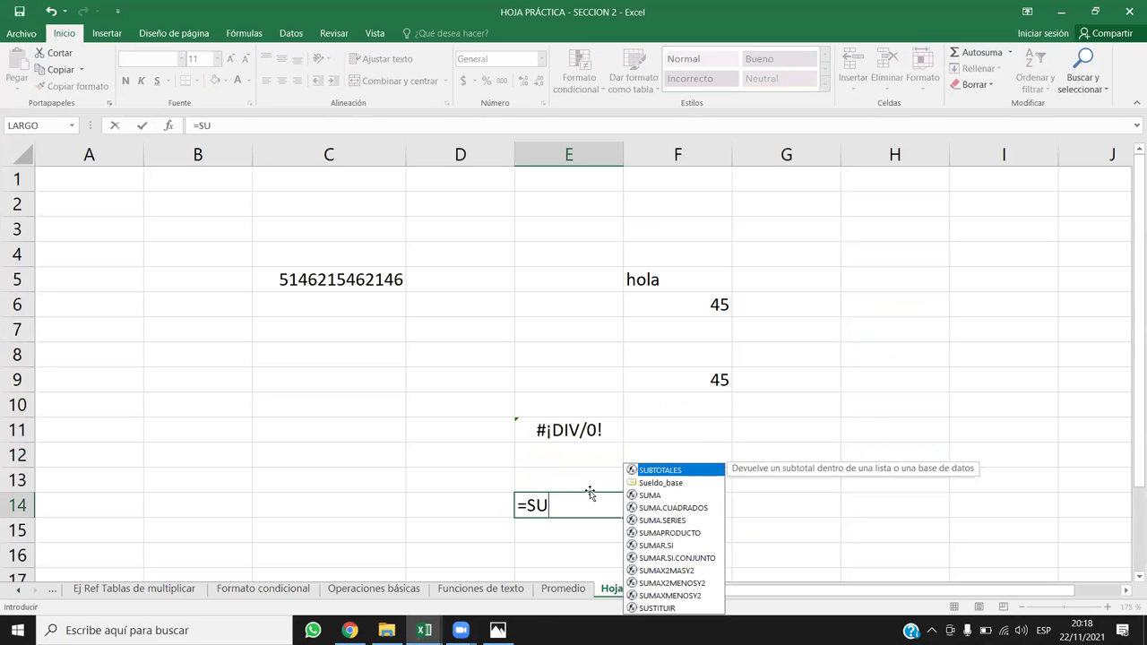
type("MA(HOLA")
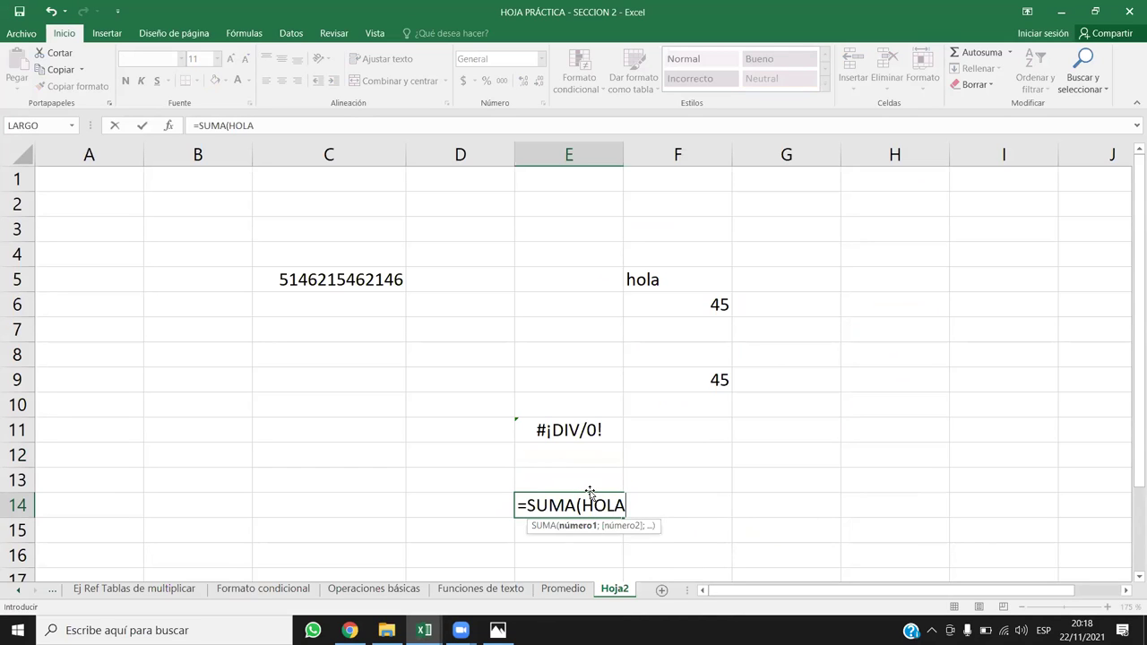
type(";!")
key("BackSpace")
type("1)")
key("Return")
left_click(591, 498)
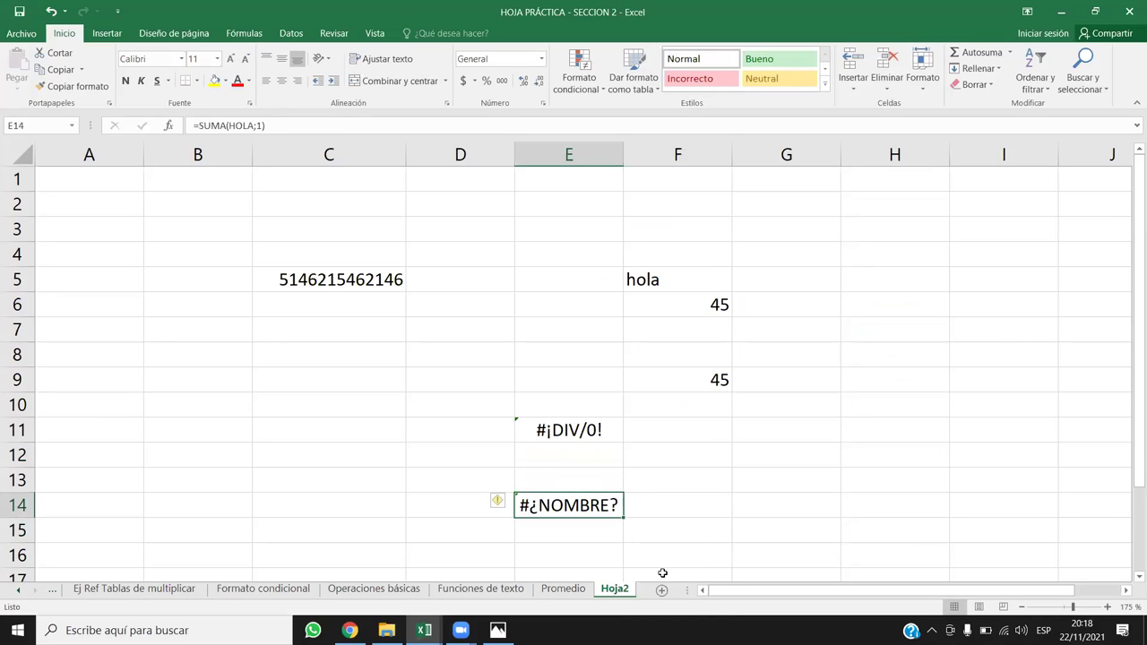
scroll(590, 465, "down", 1)
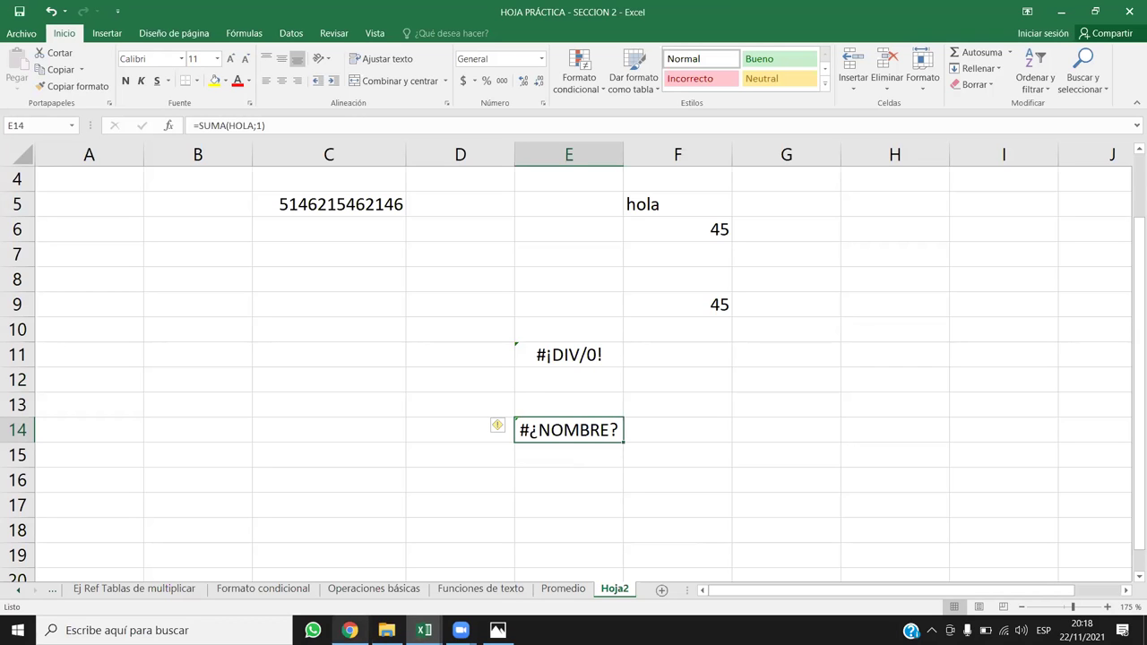
left_click(349, 630)
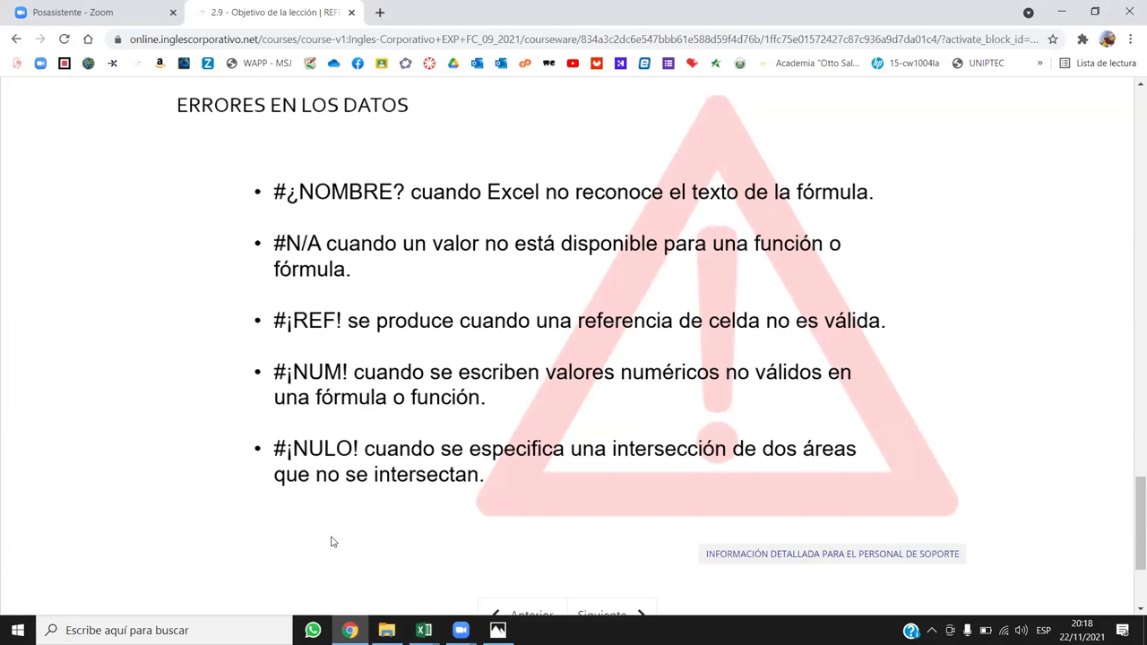
Step: Bring the HOJA PRÁCTICA - SECCION 2 workbook forward and select cell C17
left_click(423, 629)
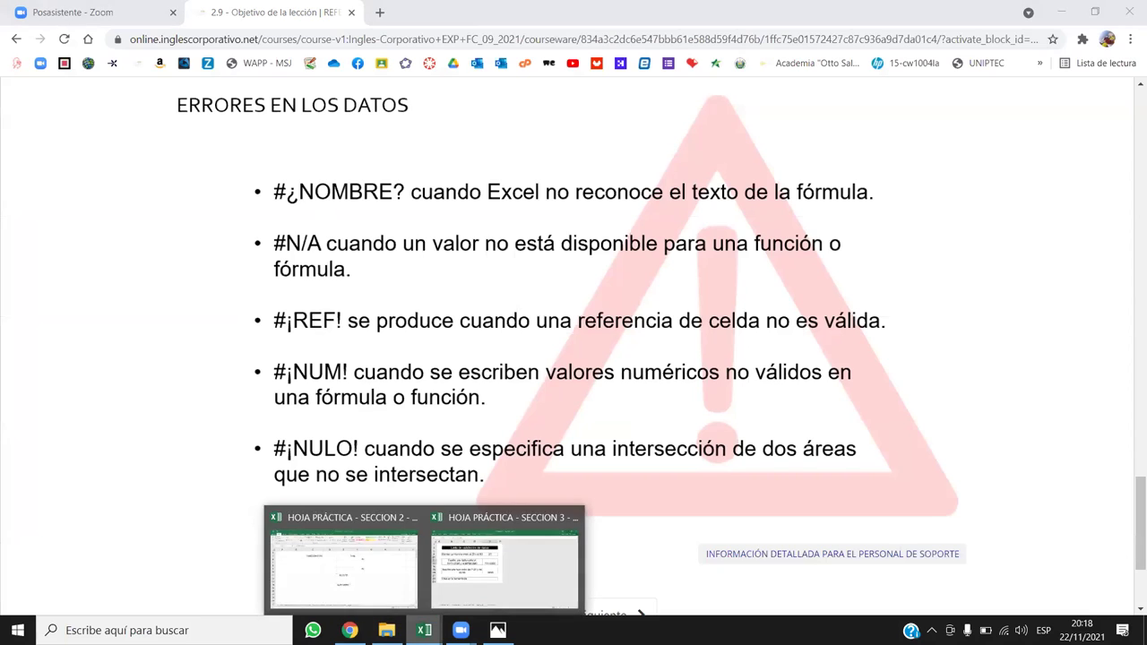
left_click(385, 595)
scroll(453, 363, "down", 5)
scroll(457, 373, "up", 5)
scroll(450, 381, "down", 2)
left_click(309, 349)
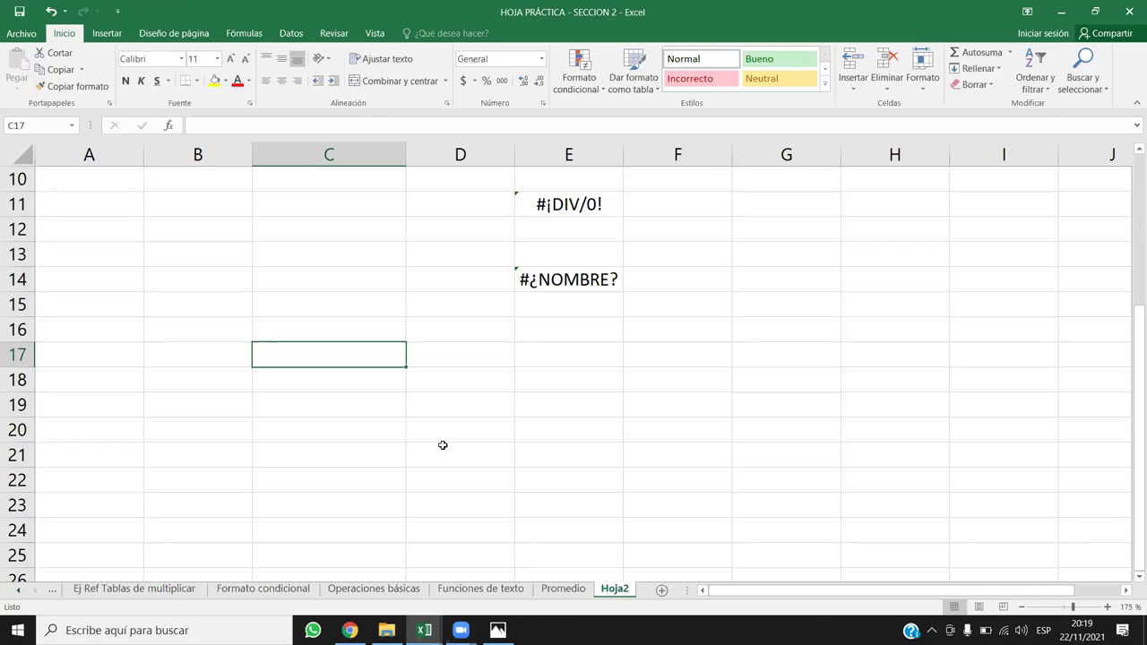
Step: Enter 2 in C17 and 5 in D17, with =C17*D17 in E17 showing 10
left_click(570, 356)
left_click(401, 354)
type("2")
key("Tab")
type("5")
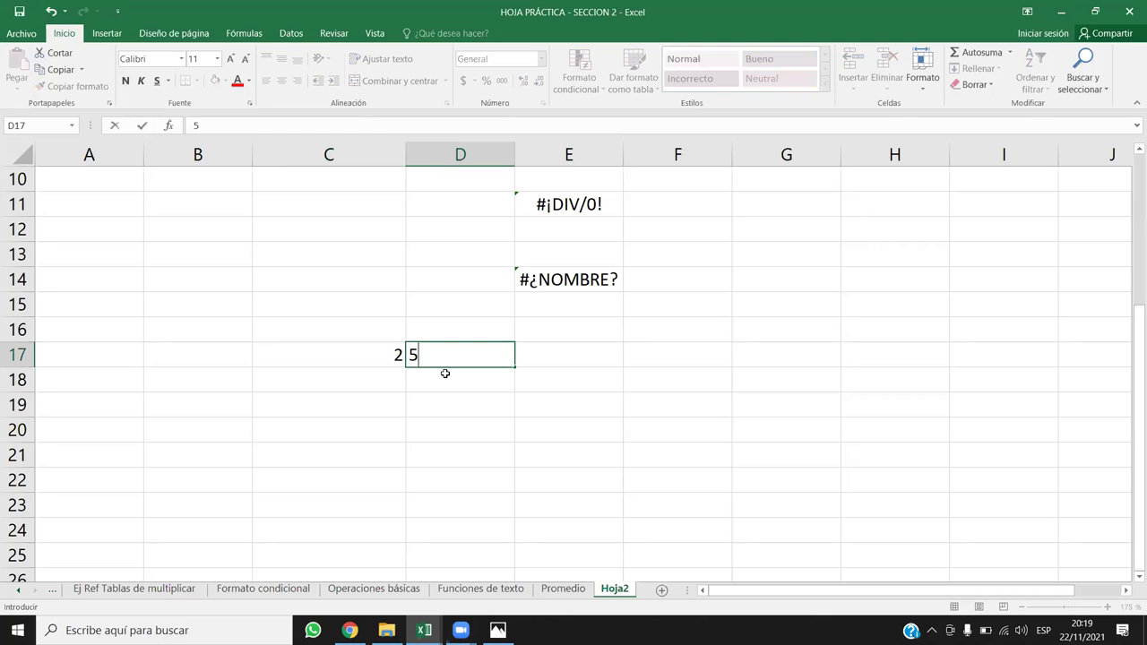
key("Tab")
type("=")
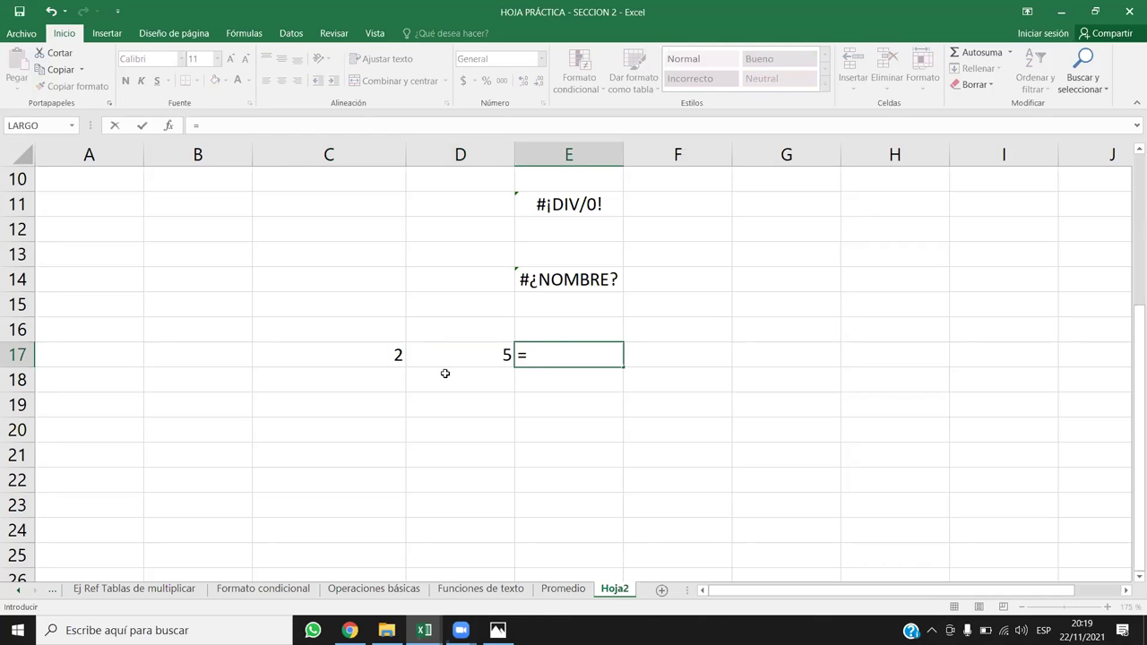
key("Left")
key("Left")
type("*")
key("Left")
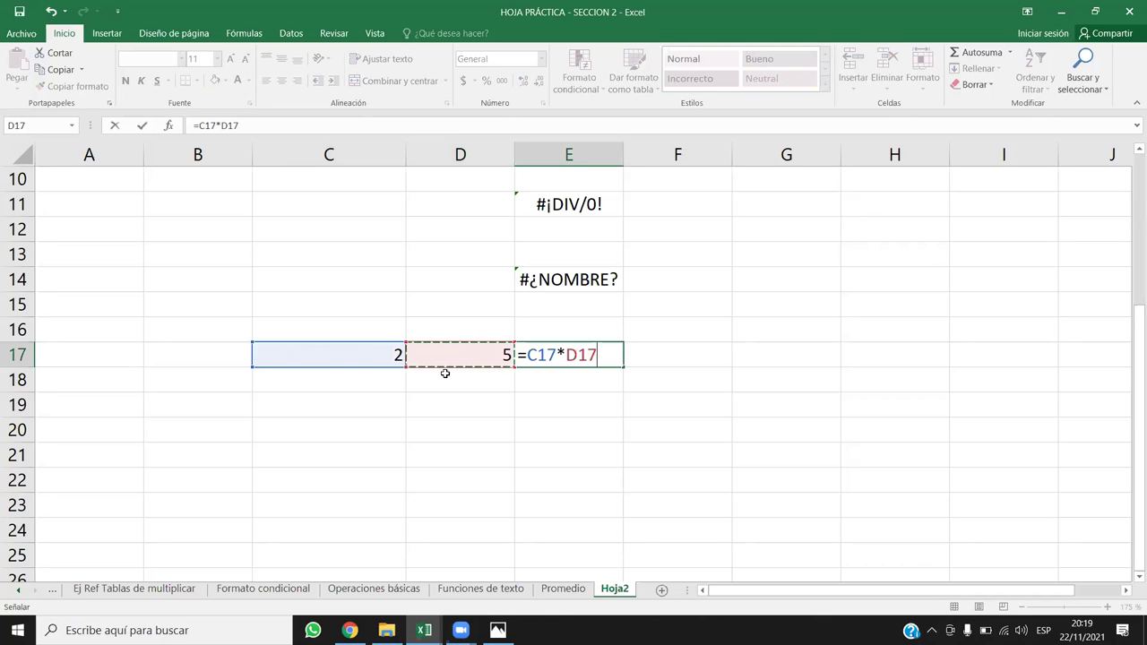
key("Return")
left_click(369, 158)
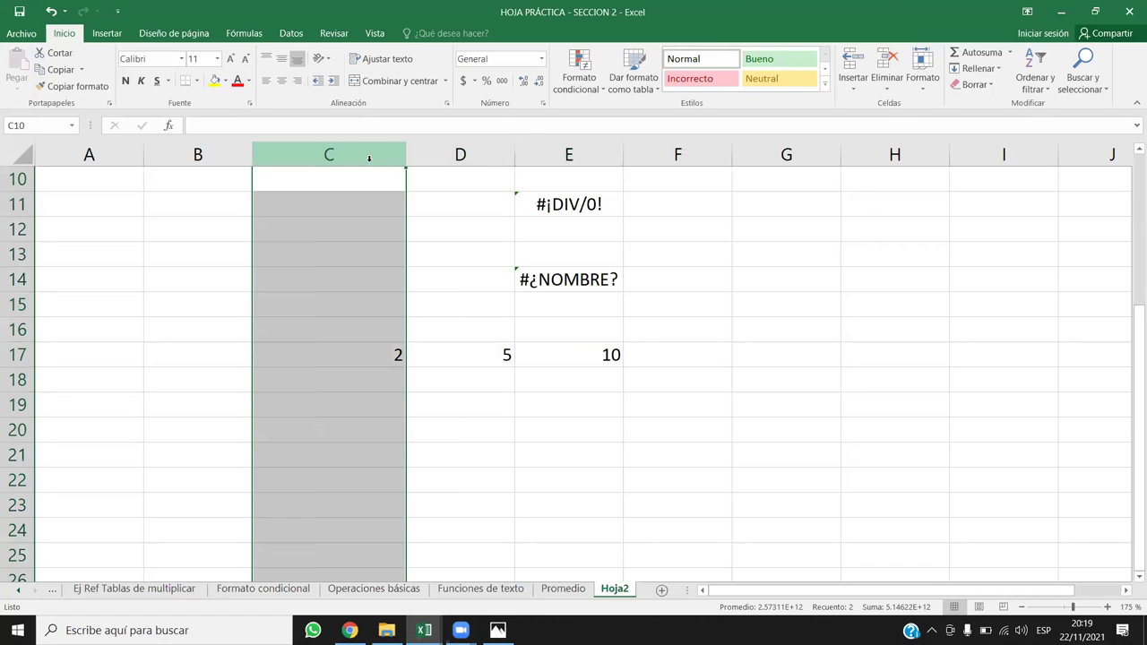
right_click(370, 162)
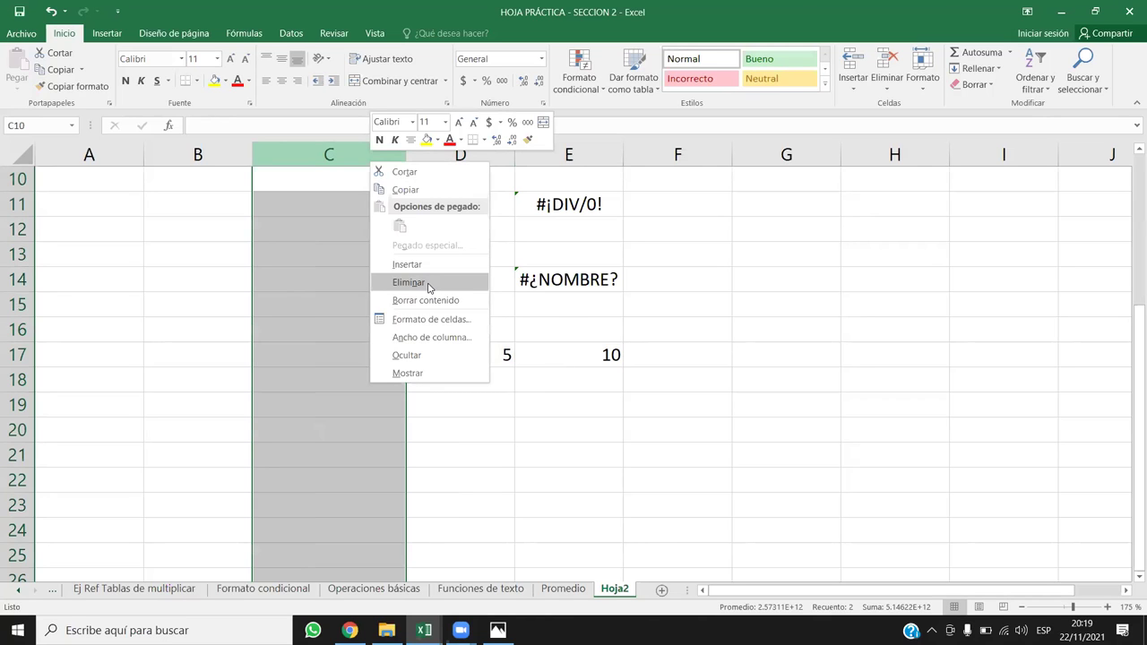
Step: Delete column C on Hoja2 and inspect the resulting #¡REF! formulas in D11 and D17
left_click(428, 284)
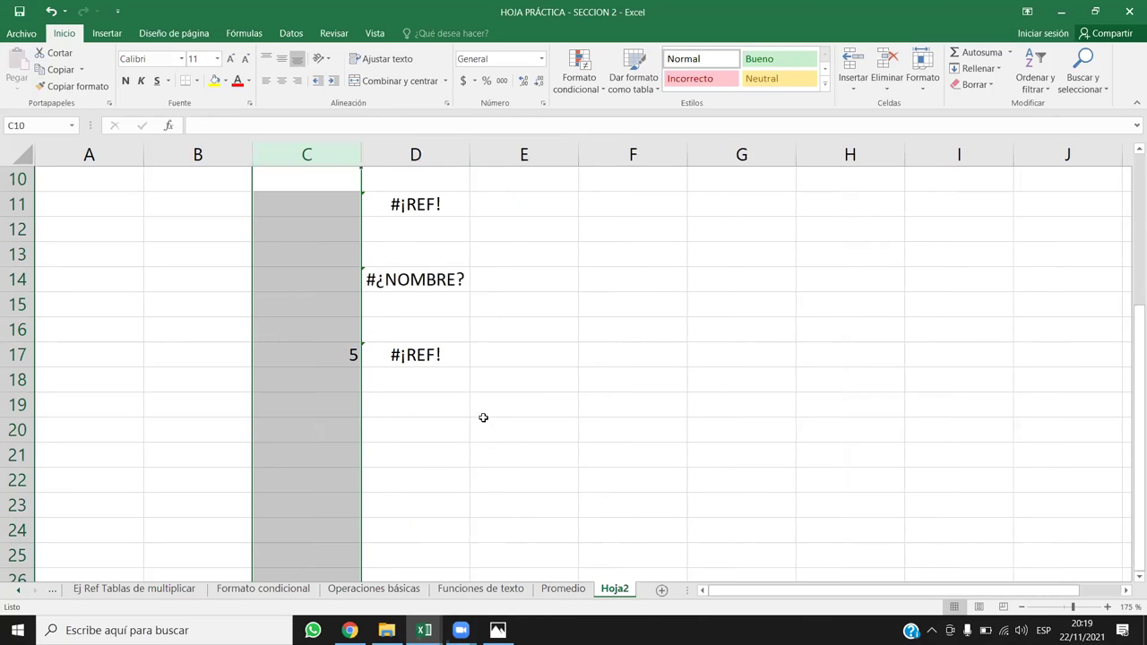
left_click(431, 356)
scroll(431, 355, "up", 2)
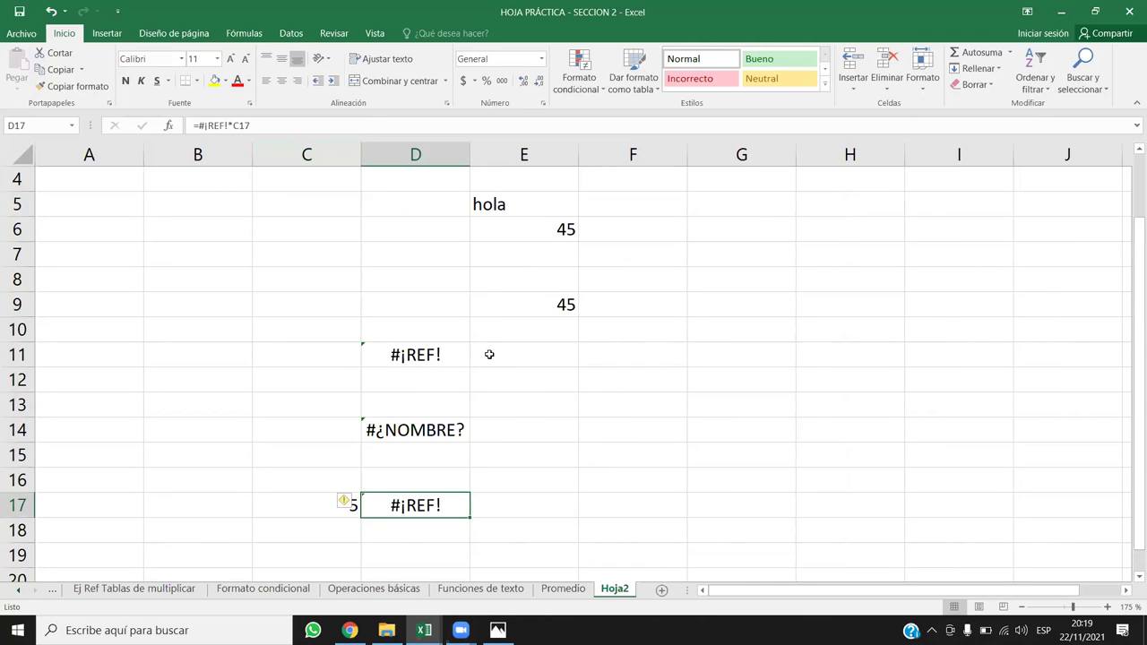
left_click(439, 354)
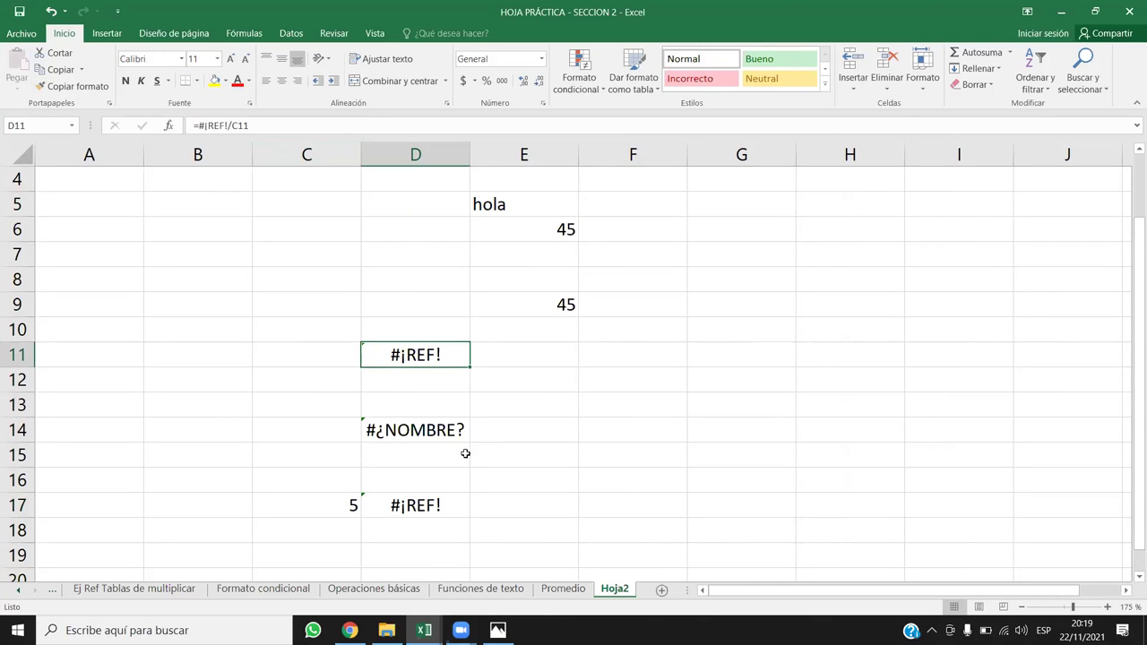
scroll(457, 448, "down", 1)
left_click(439, 430)
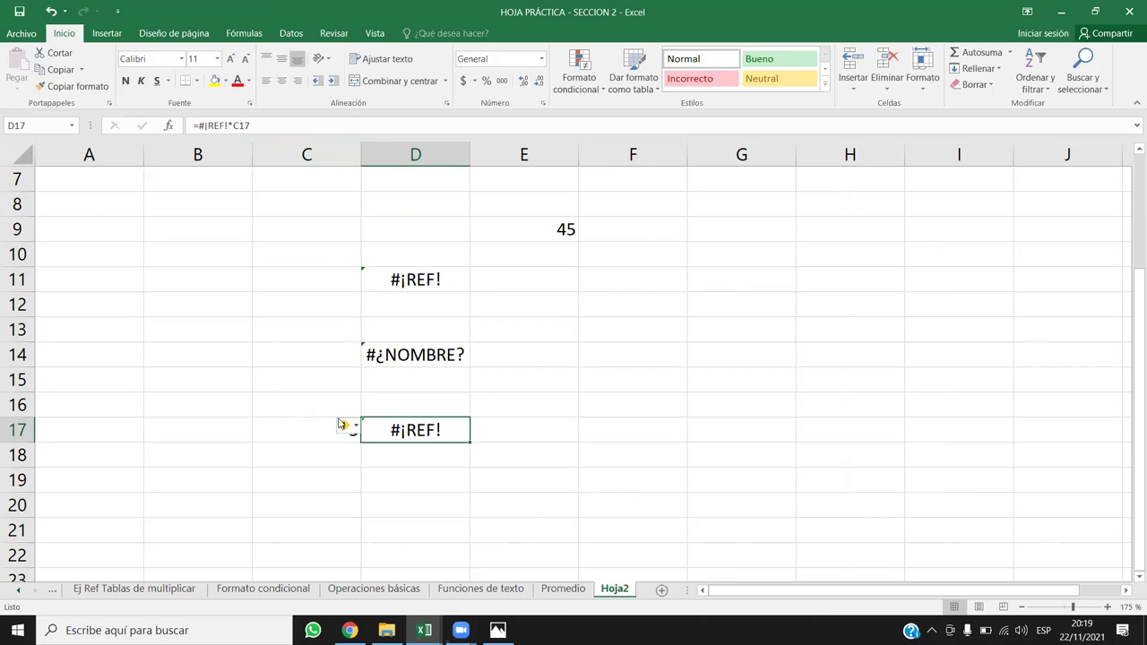
mouse_move(341, 423)
Step: Repair D17's formula by replacing #¡REF! with B17, giving =B17*C17
left_click(225, 126)
key("BackSpace")
key("BackSpace")
key("BackSpace")
key("BackSpace")
key("BackSpace")
key("BackSpace")
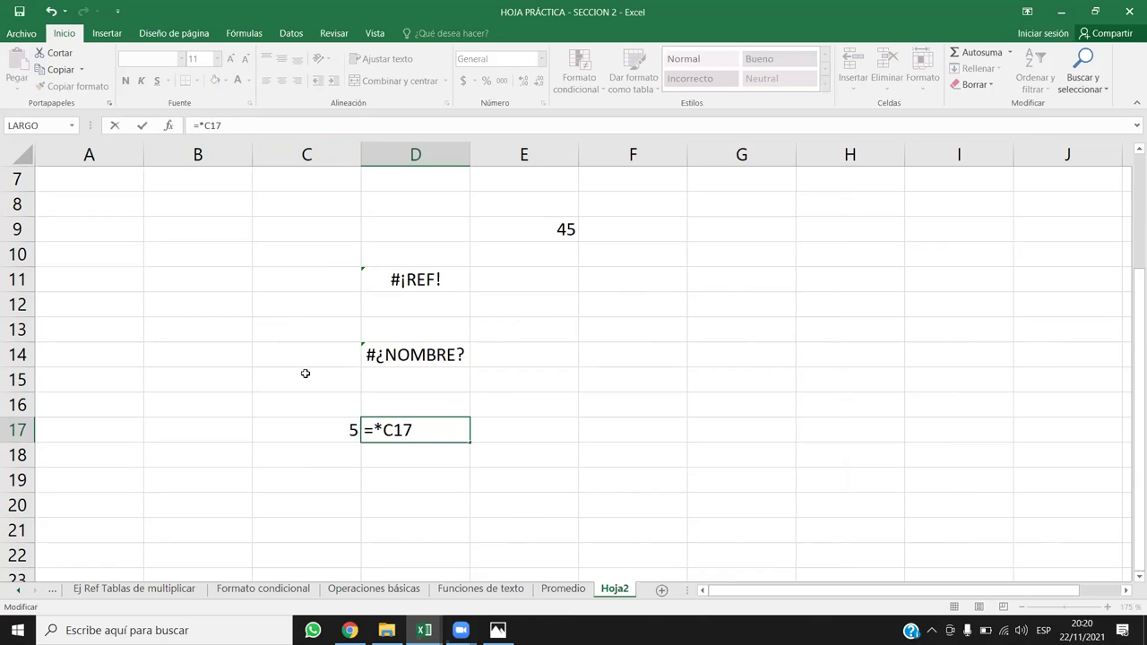
left_click(224, 428)
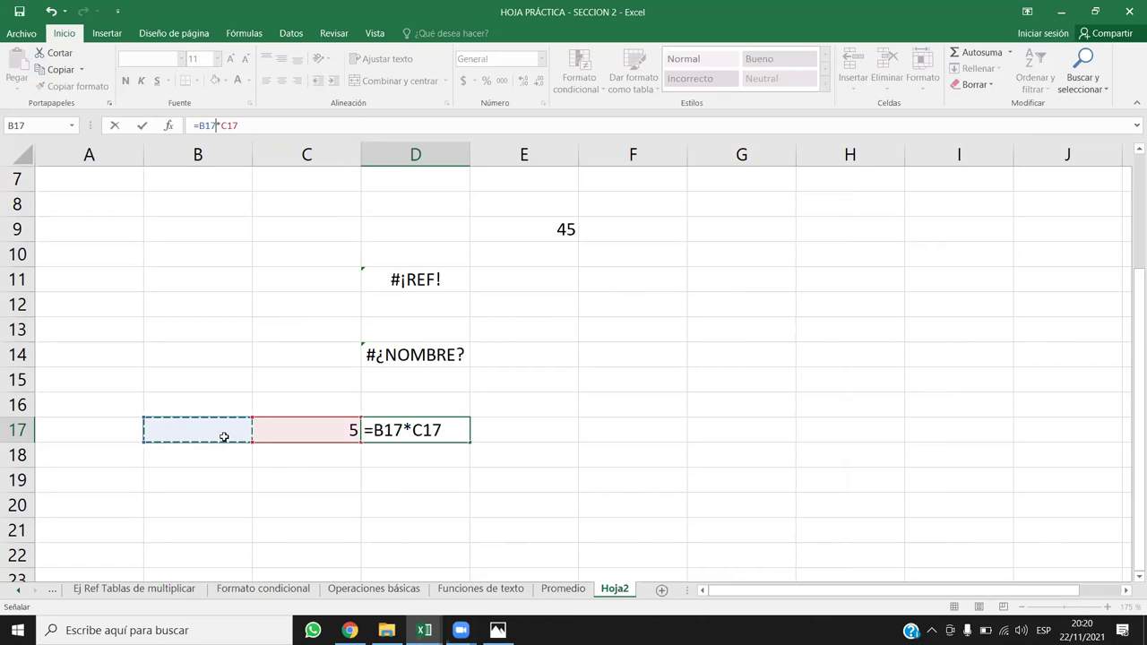
key("Return")
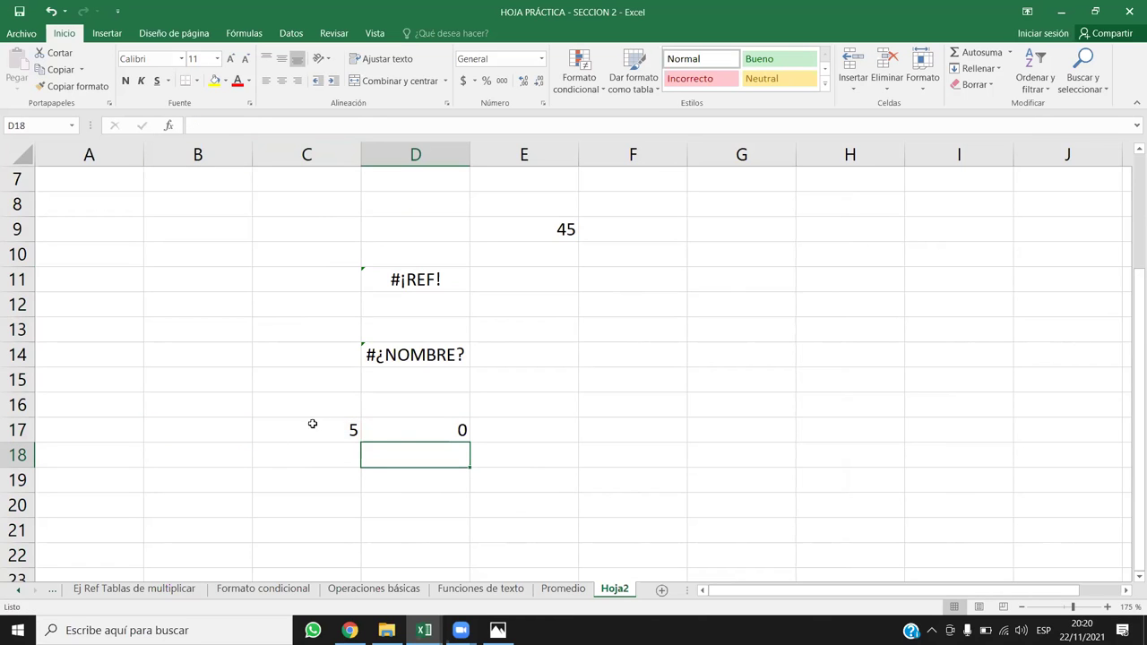
Step: Re-enter 2 in B17 so D17 shows 10 again
left_click(218, 423)
type("2")
key("Return")
left_click_drag(426, 432, 223, 428)
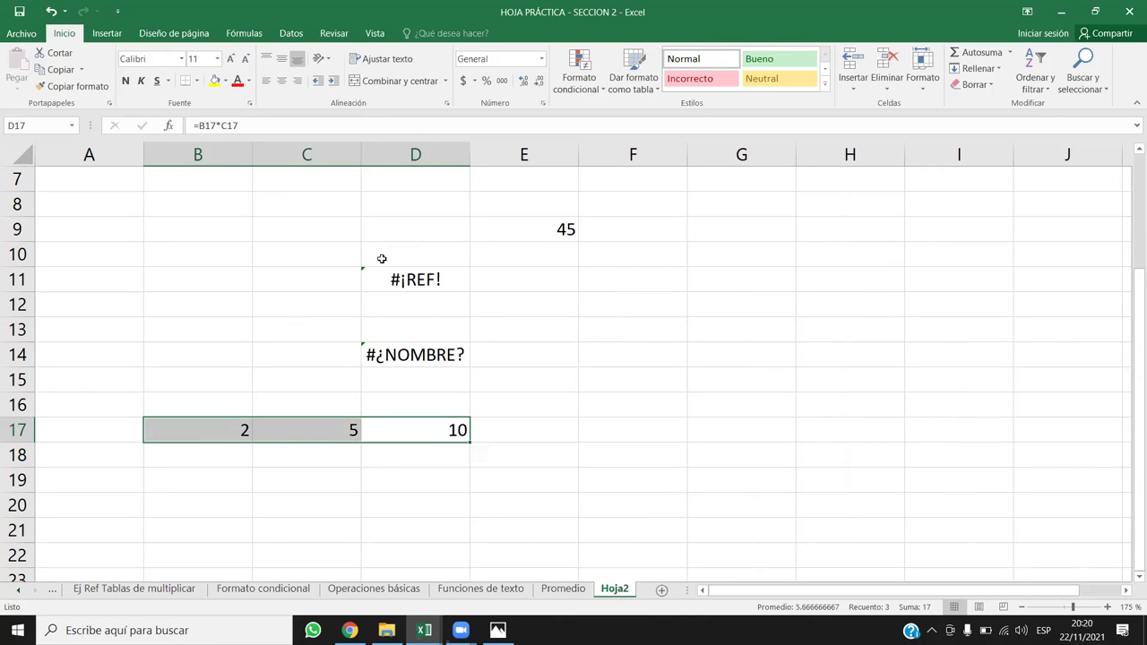
Step: Open D11's broken division formula and leave it unchanged
double_click(409, 278)
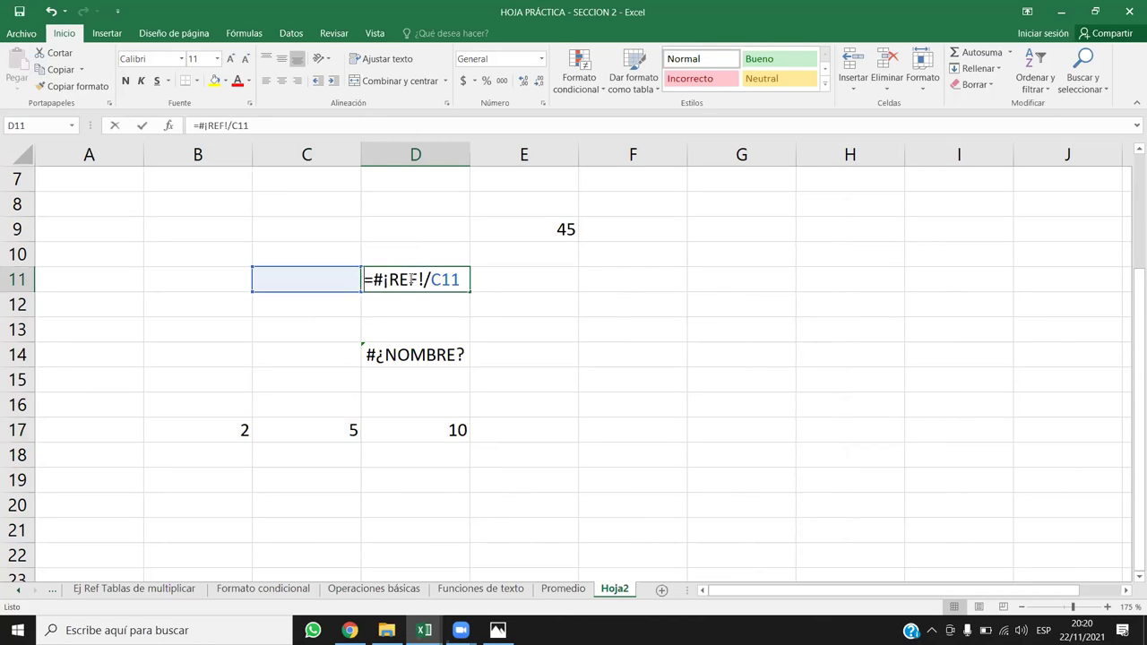
left_click(443, 317)
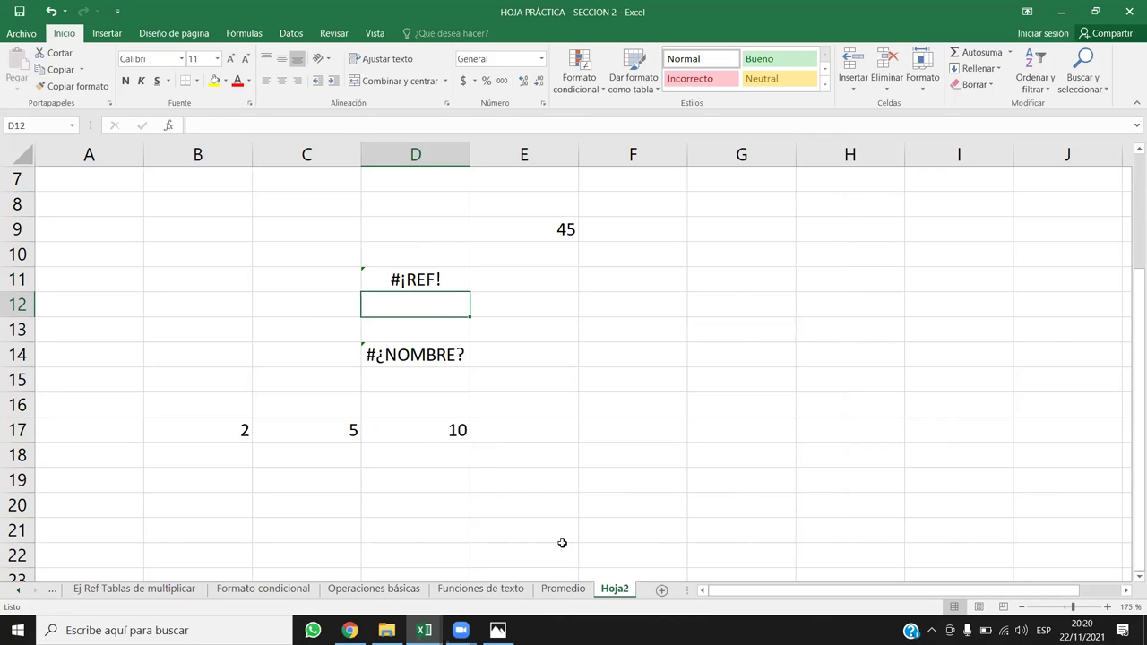
right_click(624, 591)
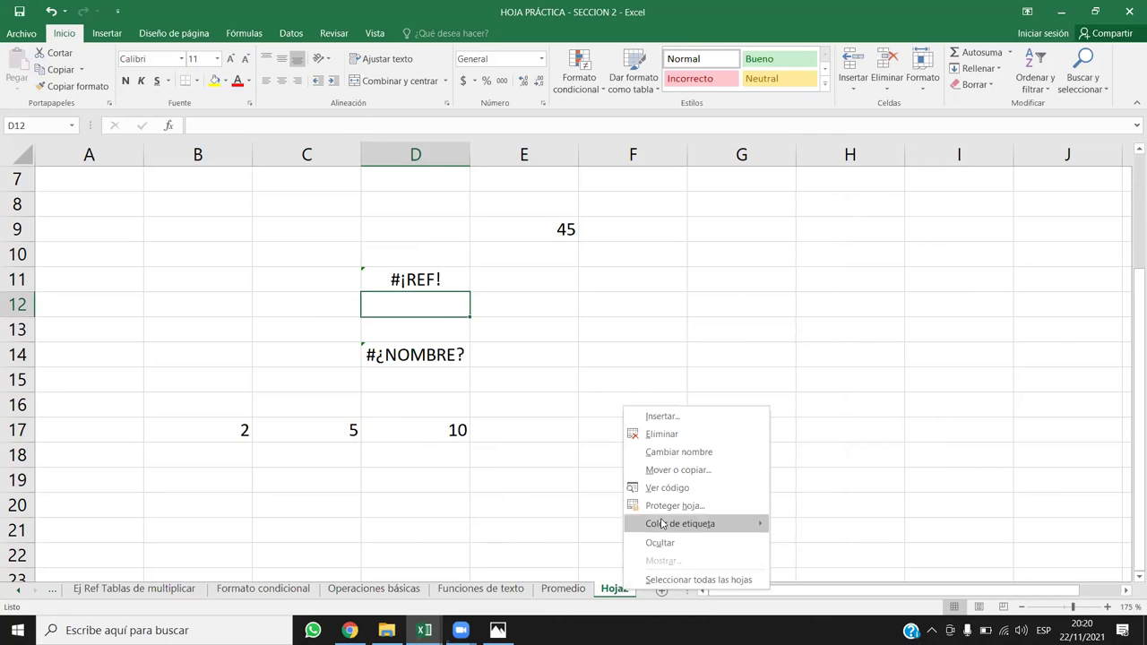
Step: Permanently delete the Hoja2 sheet, then select the TOTAL row 15 on Promedio
left_click(661, 434)
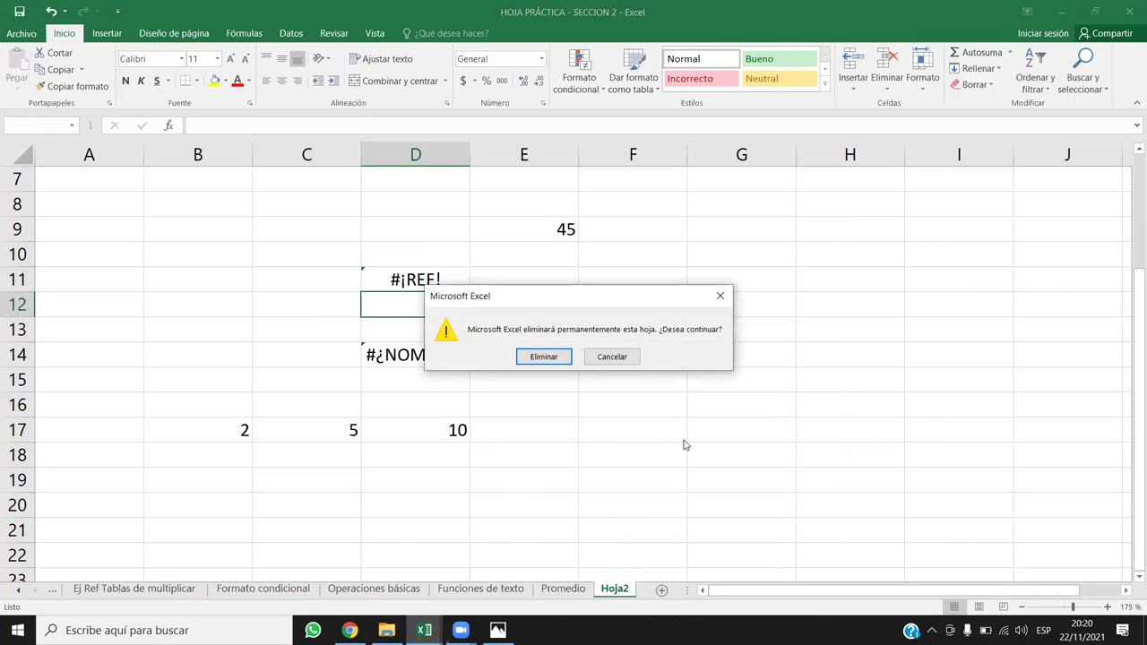
left_click(543, 355)
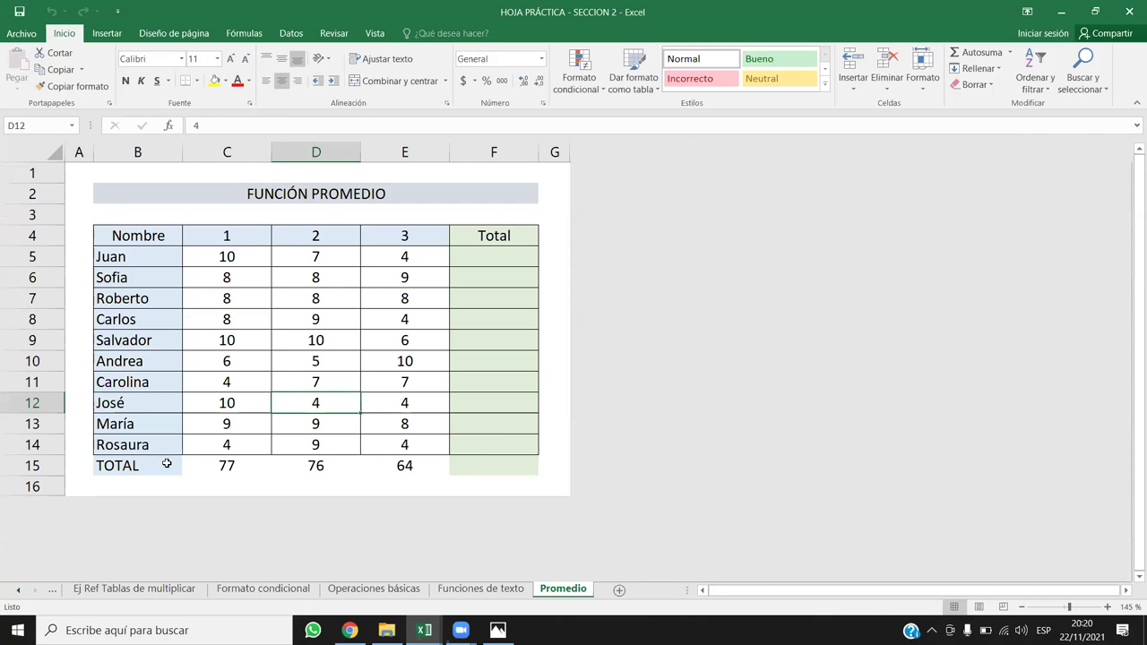
left_click(9, 465)
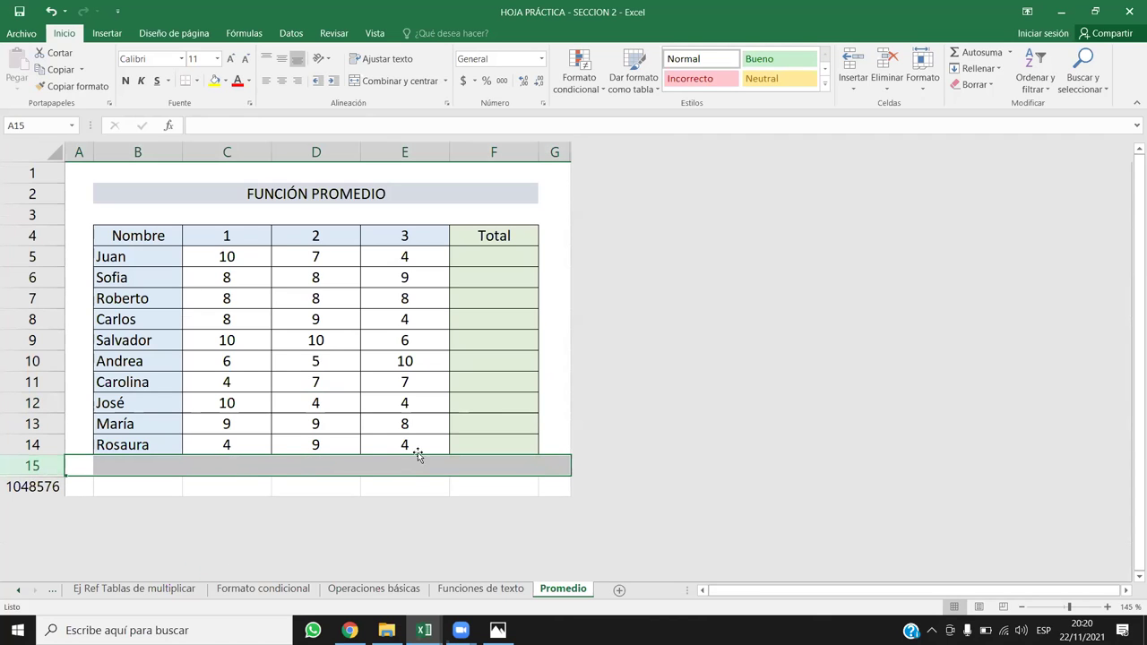
left_click(480, 589)
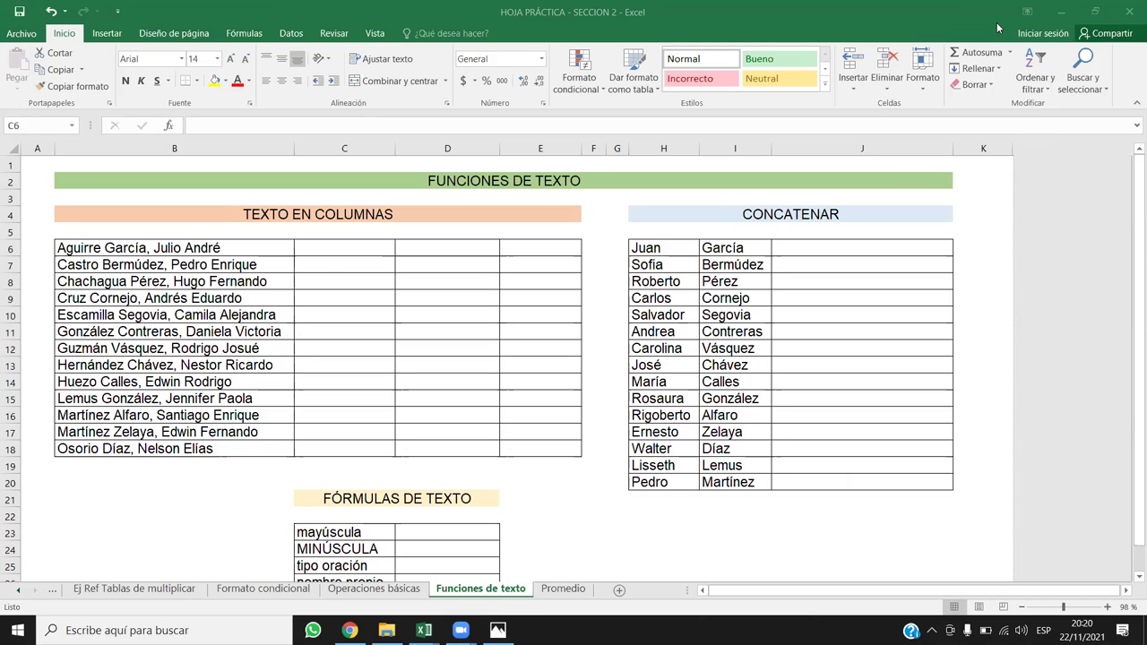
Step: Select the 13 full names in B6:B18 under TEXTO EN COLUMNAS and show the Datos tab
mouse_move(260, 252)
left_mouse_down()
mouse_move(528, 474)
mouse_move(533, 454)
mouse_move(236, 248)
left_mouse_up()
key("ctrl+shift+Down")
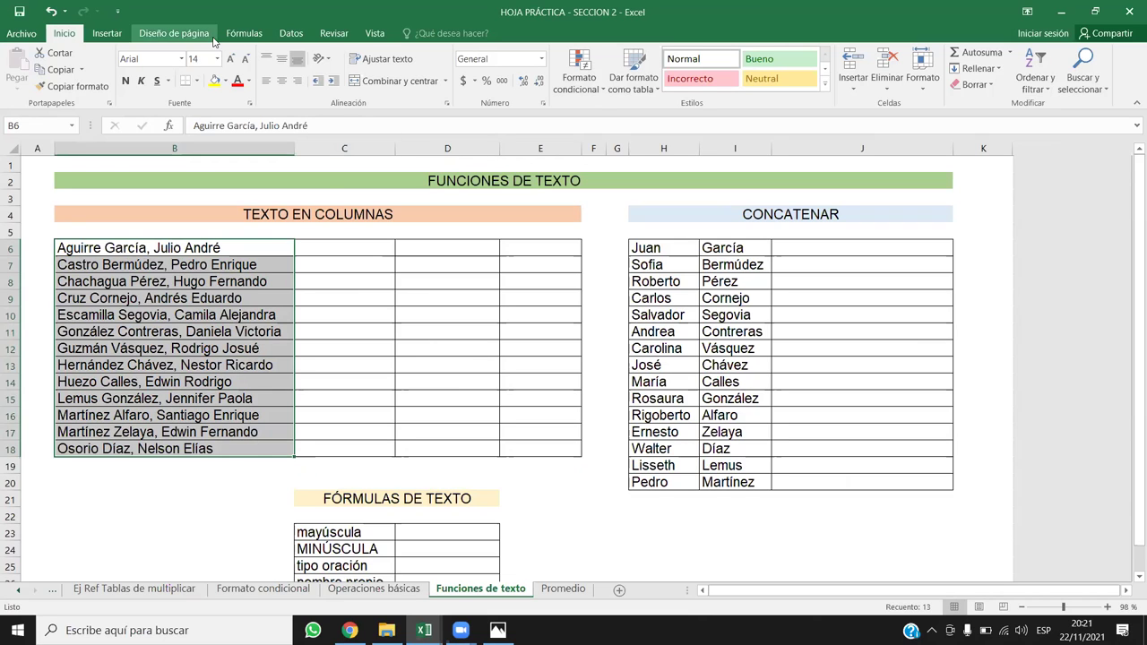
left_click(285, 33)
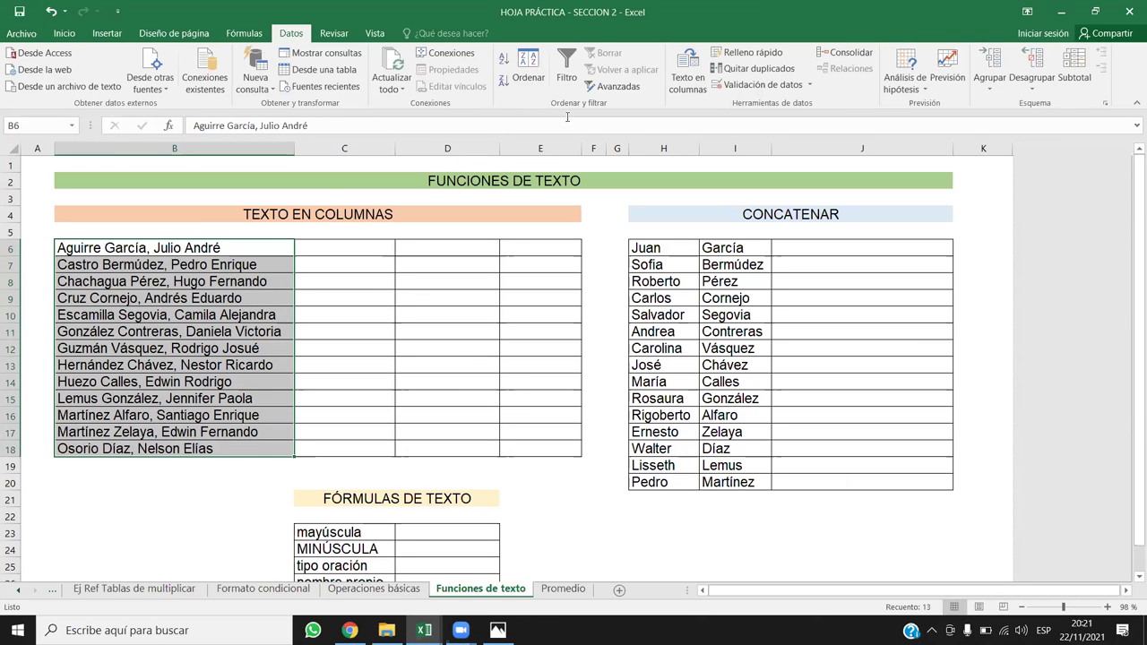
Step: Split B6:B18 at the comma with Texto en columnas (Delimitados, Coma), replacing existing data
left_click(686, 72)
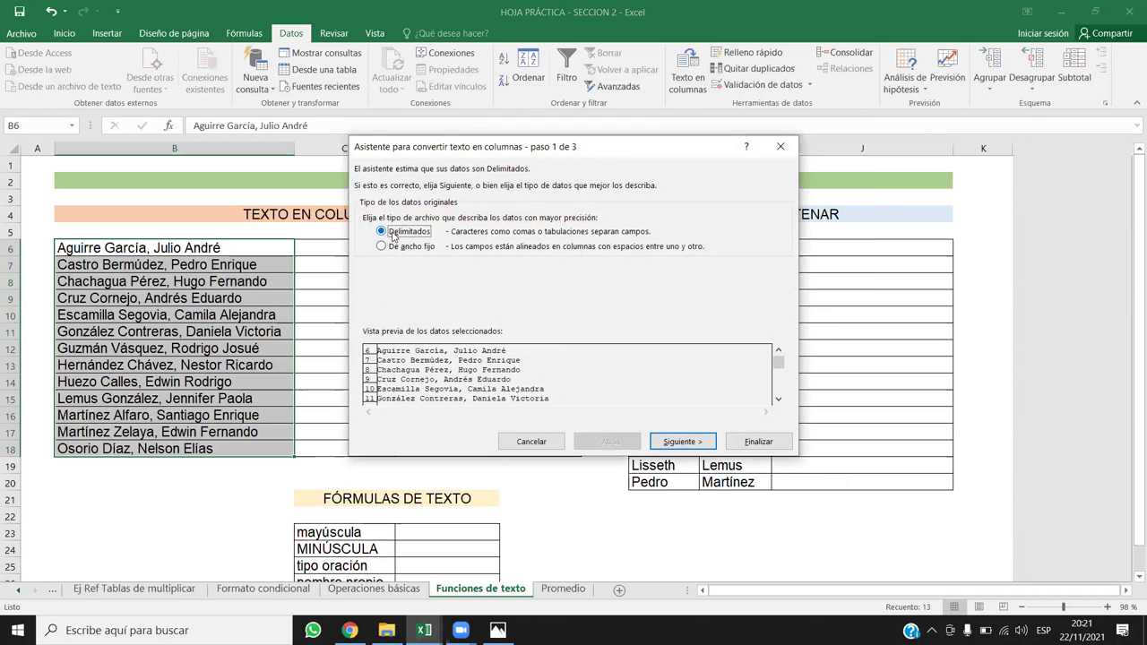
left_click(667, 438)
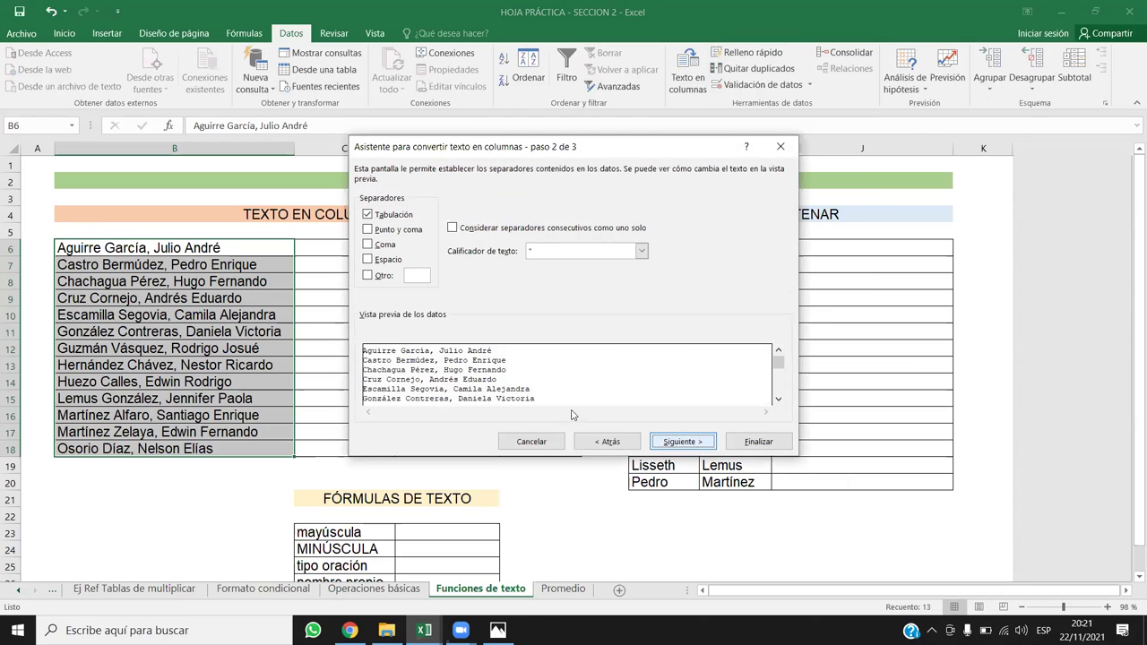
left_click(369, 244)
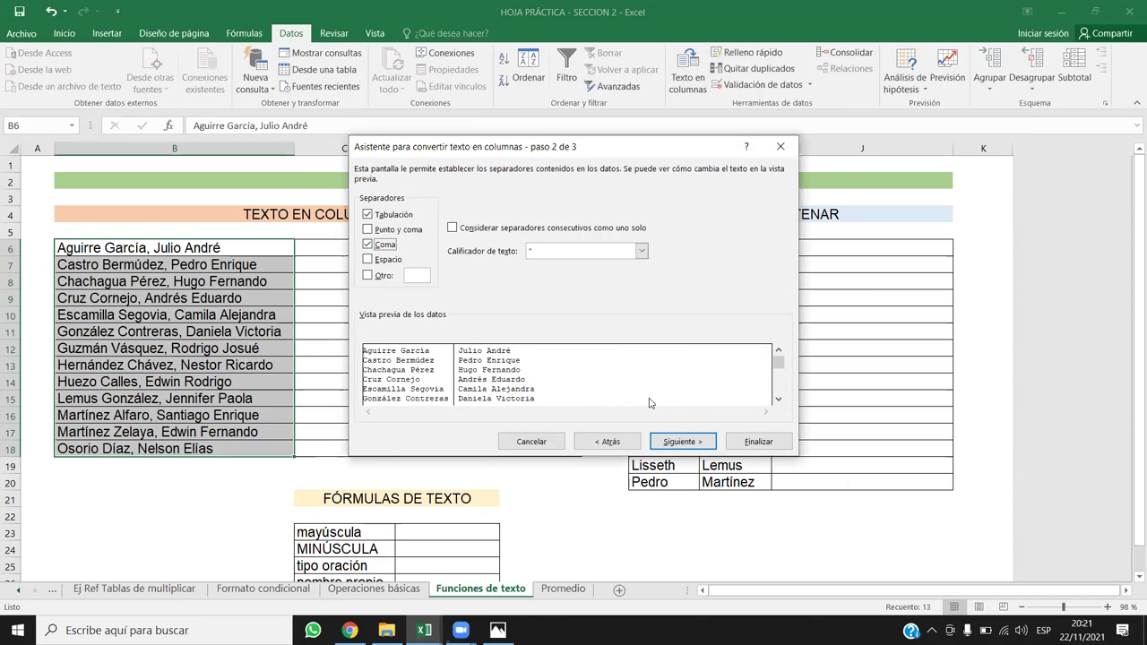
left_click(674, 440)
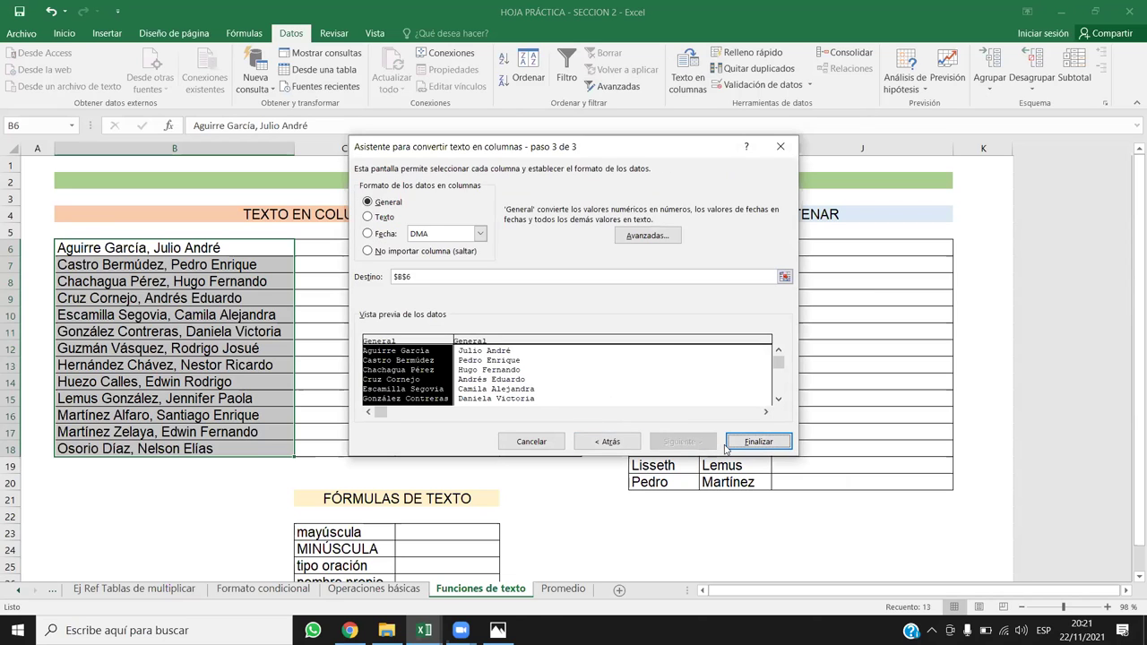
left_click(613, 441)
left_click(766, 441)
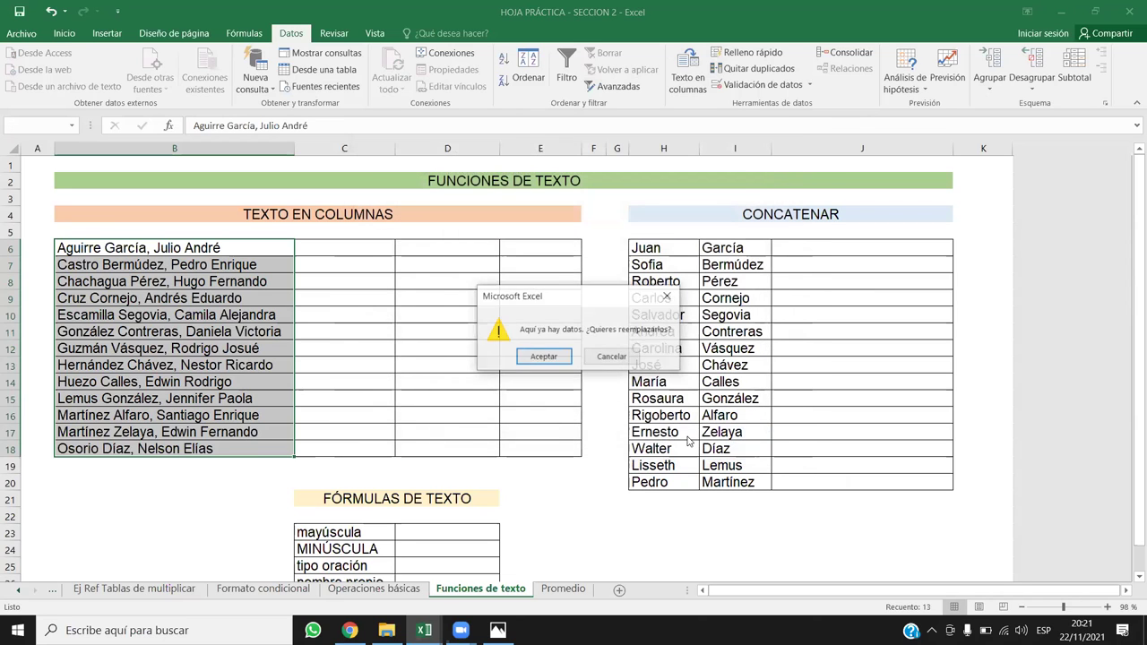
left_click(544, 360)
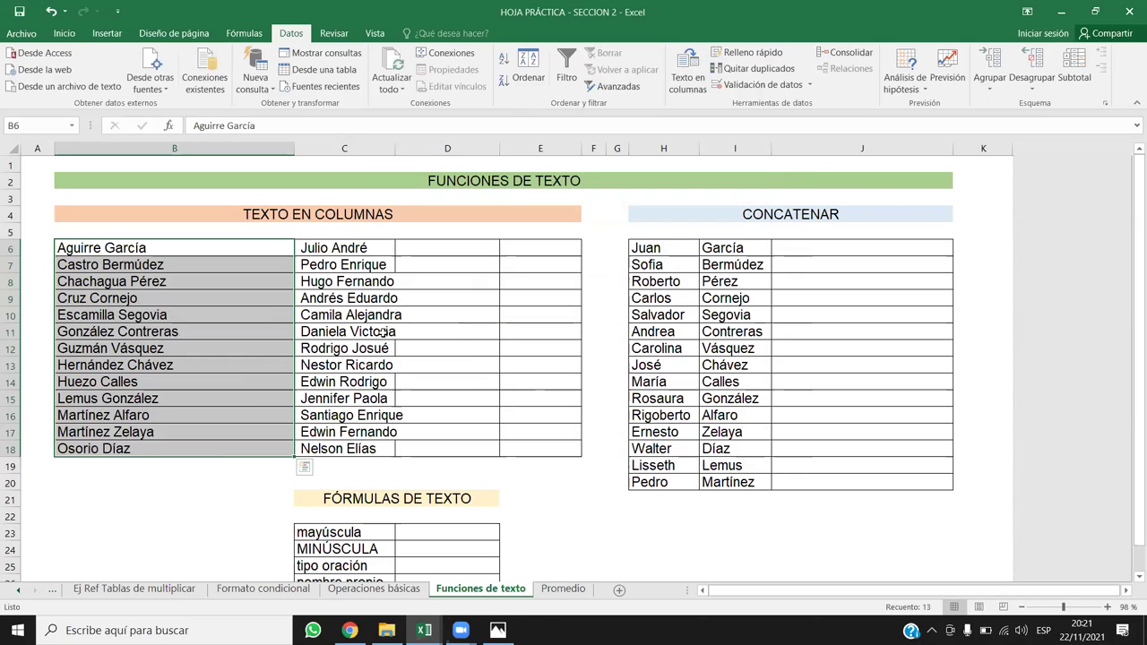
left_click(435, 250)
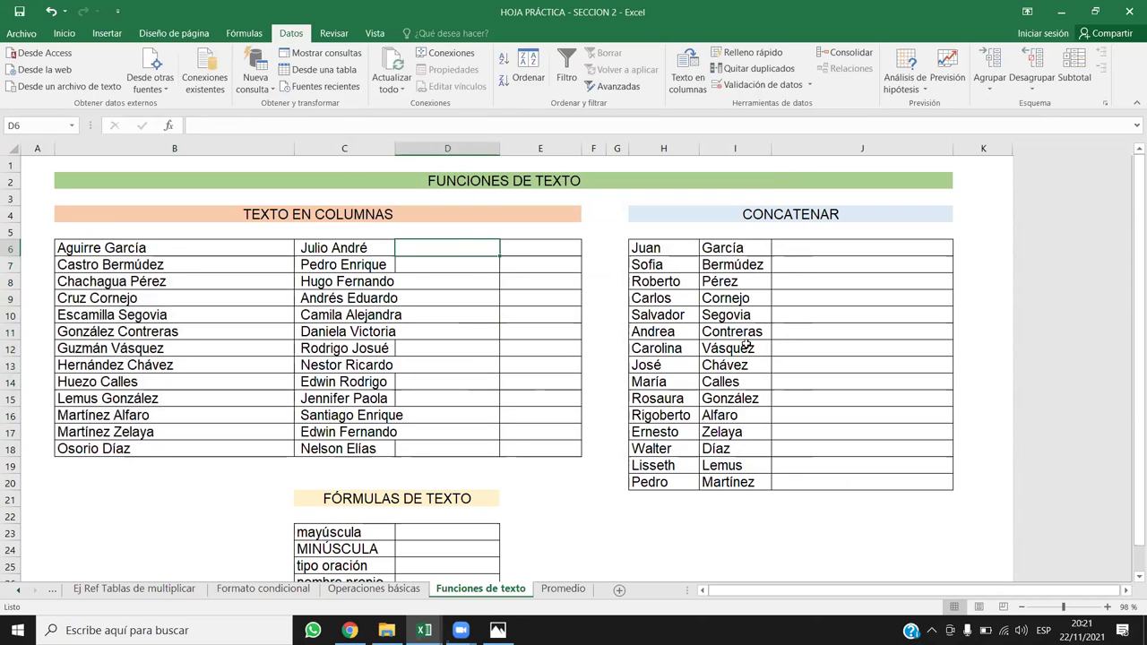
Step: Enter =ESPACIOS(C6) in D6 and fill it down to D18
type("=es")
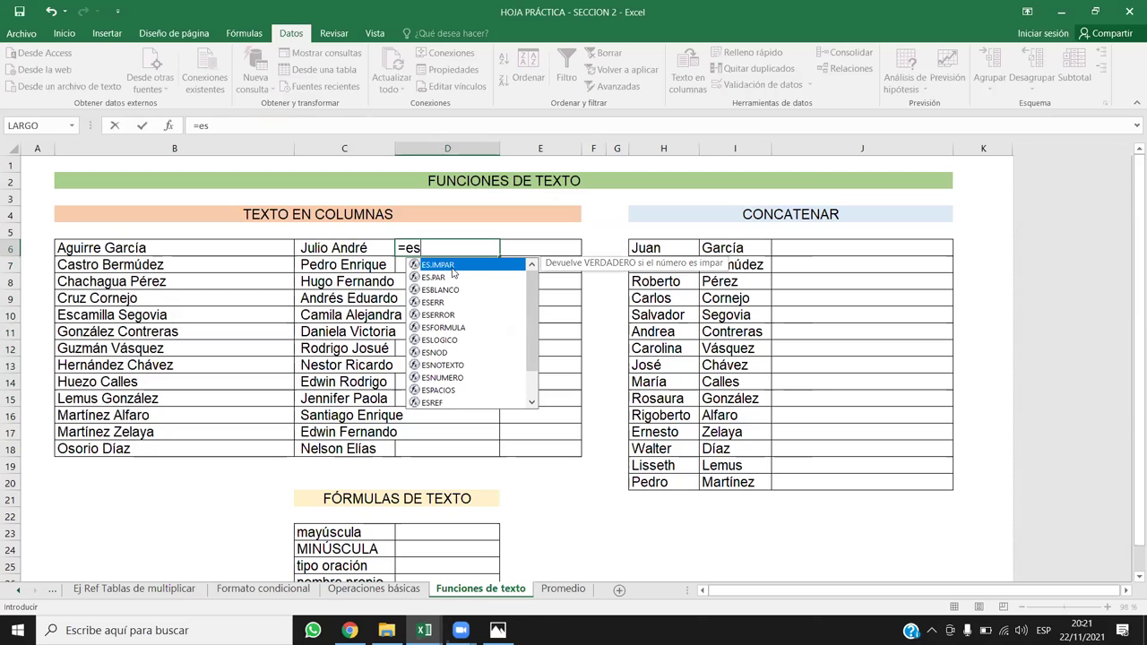
double_click(453, 390)
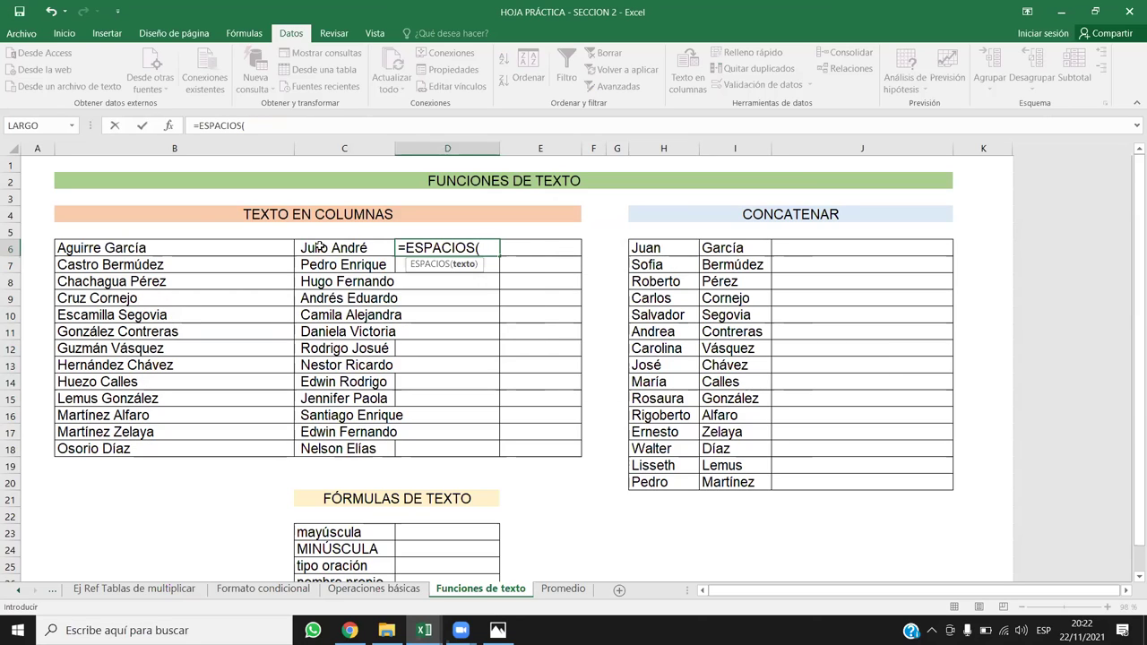
left_click(321, 250)
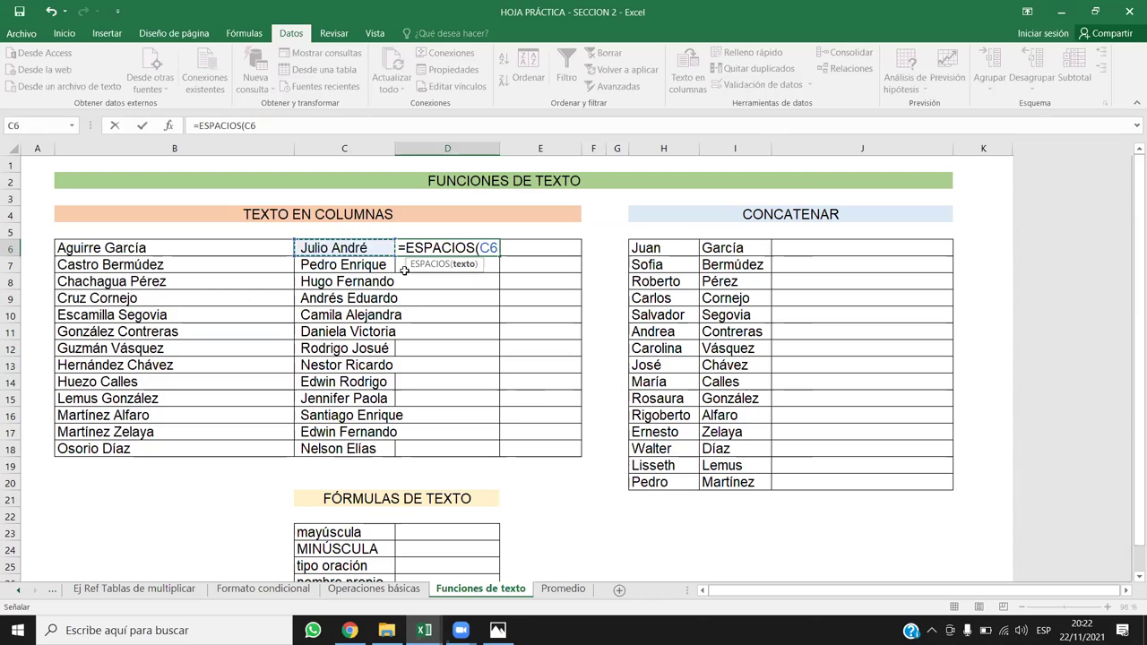
key("Return")
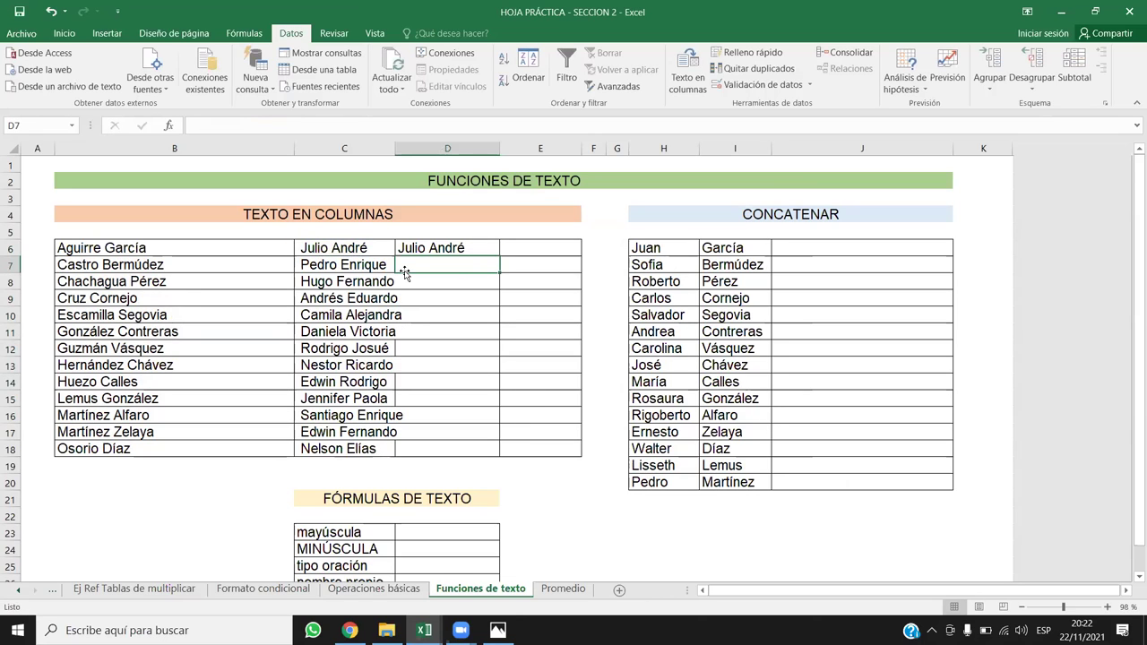
left_click(472, 251)
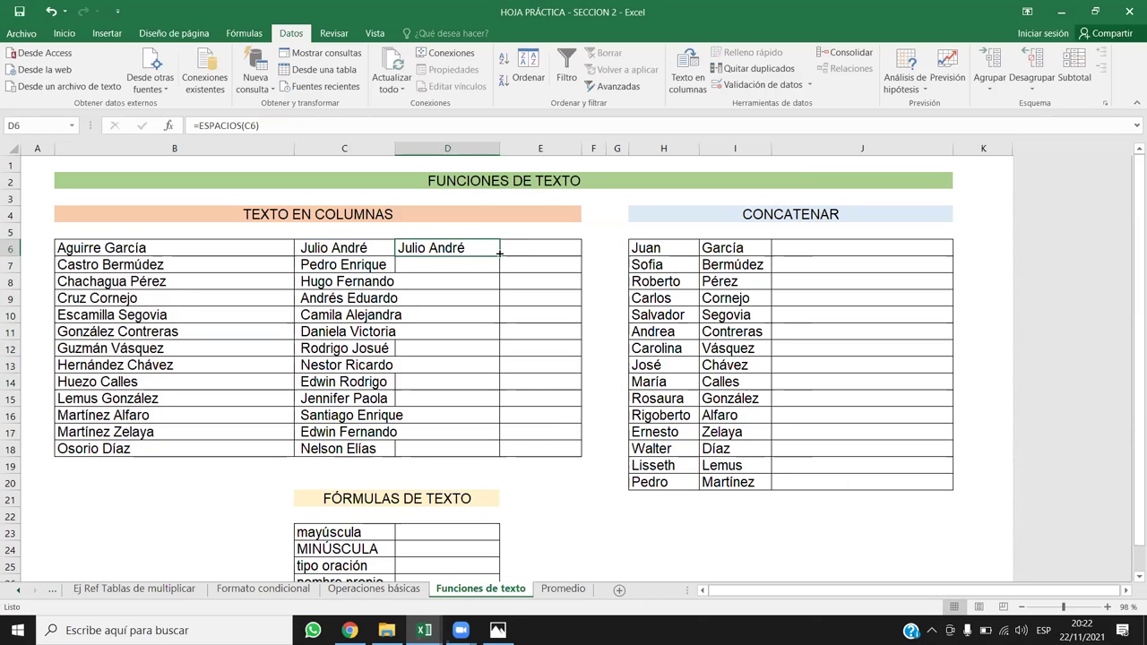
double_click(499, 253)
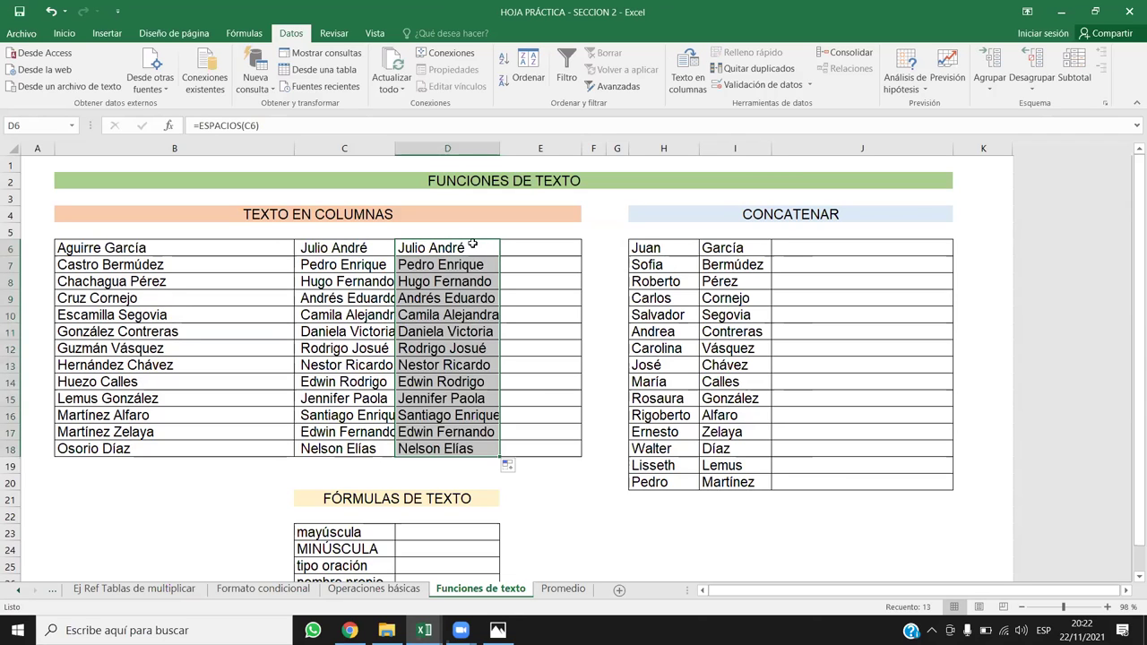
Step: Paste the trimmed first names as values over C6:C18 and clear D6:D18
key("ctrl+c")
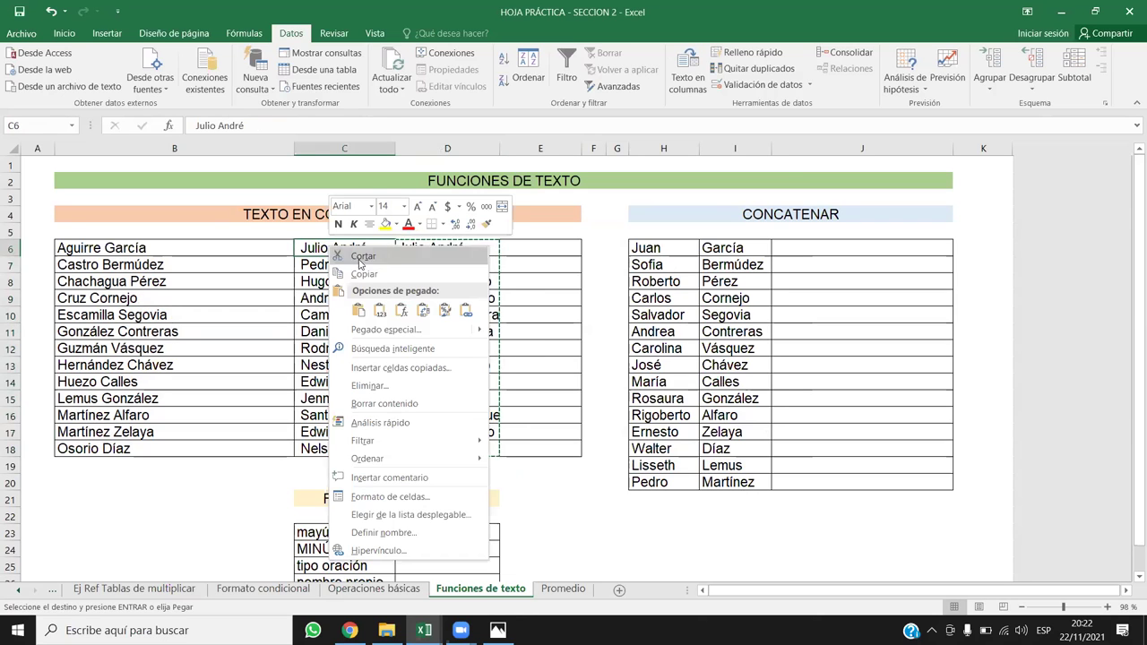
left_click(380, 310)
left_click_drag(437, 248, 485, 450)
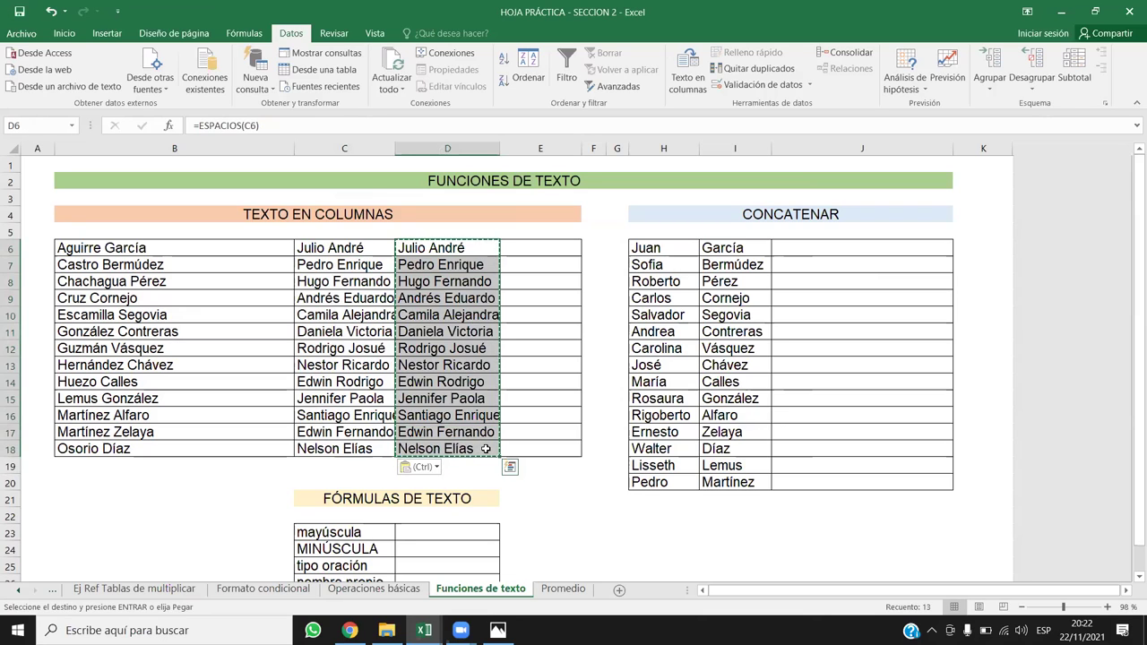
key("Delete")
Step: Widen column C and narrow column B to fit the names
left_click(366, 278)
left_click_drag(395, 149, 411, 148)
left_click_drag(294, 149, 208, 150)
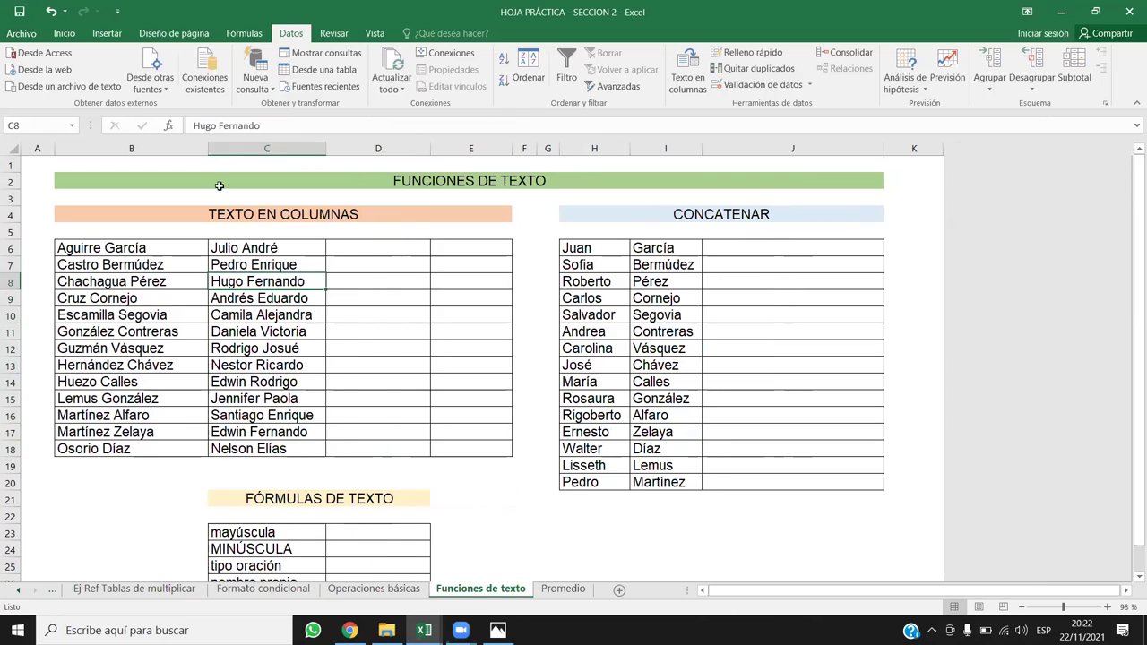
left_click(370, 247)
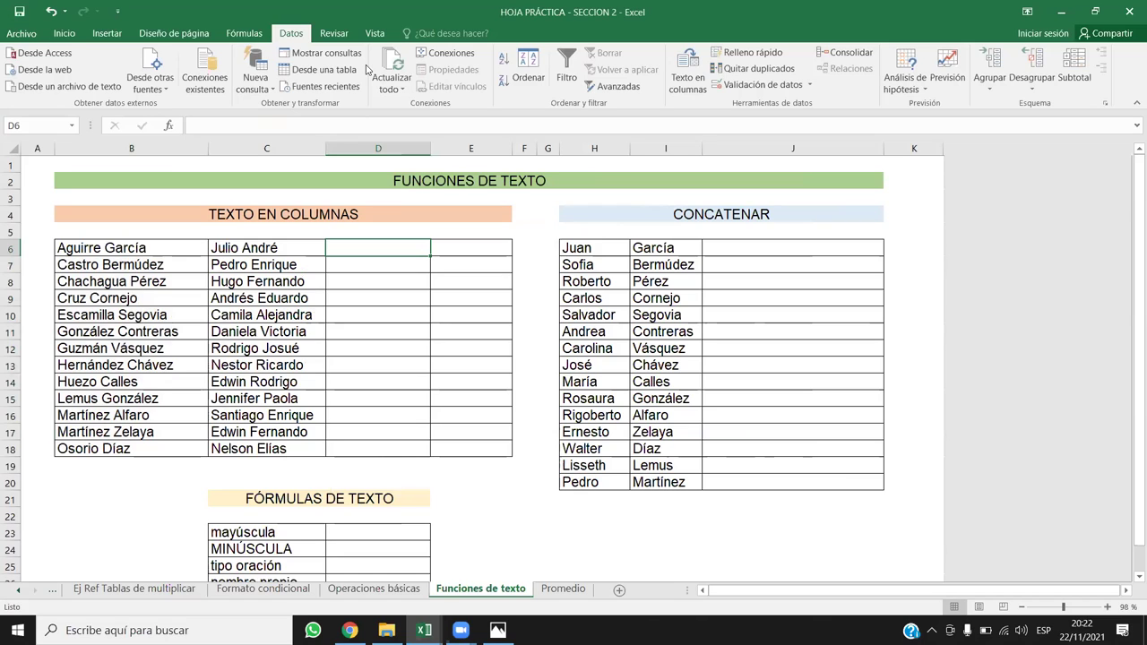
Step: Enter =CONCATENAR(C6;" ";B6) in D6 to join first name and surname
left_click(352, 317)
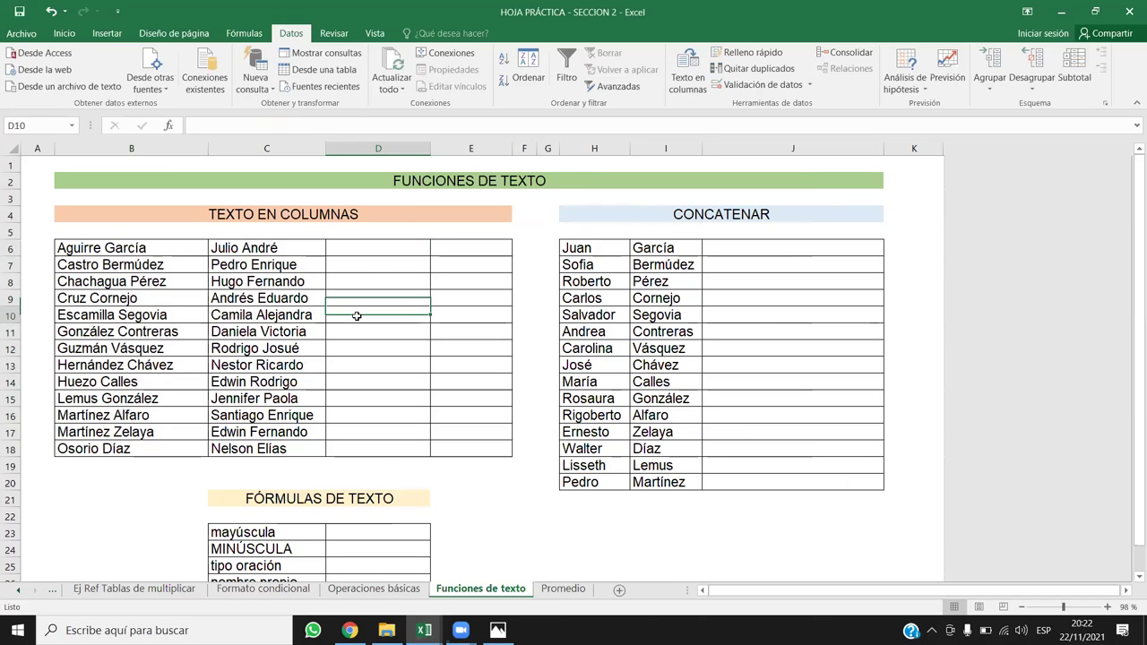
left_click(374, 255)
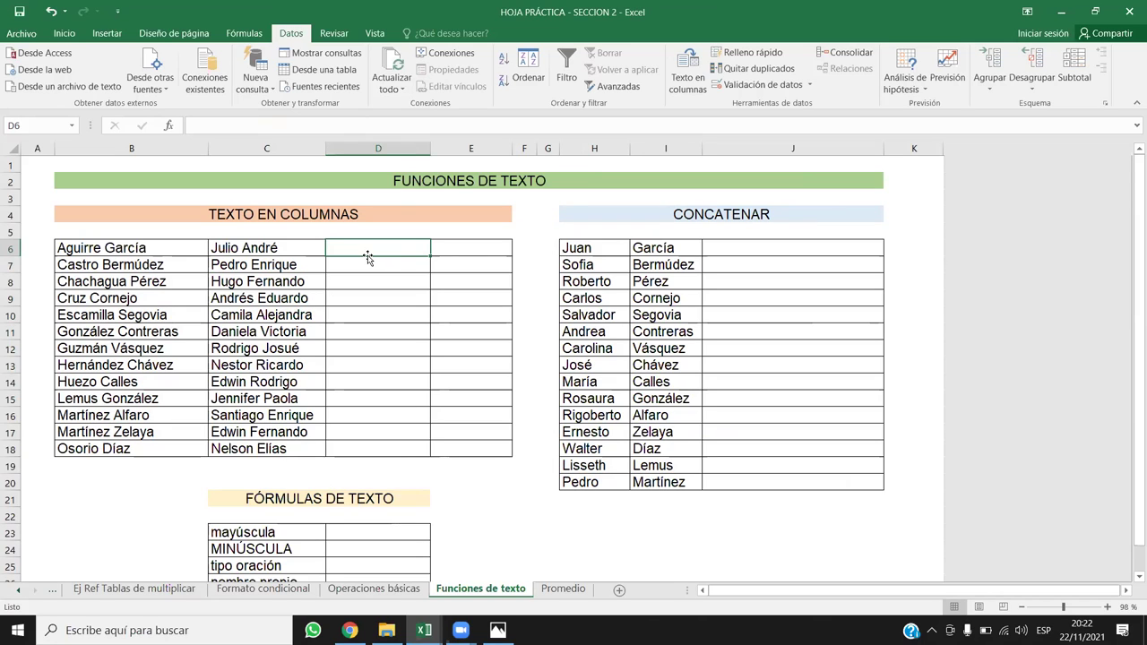
type("=")
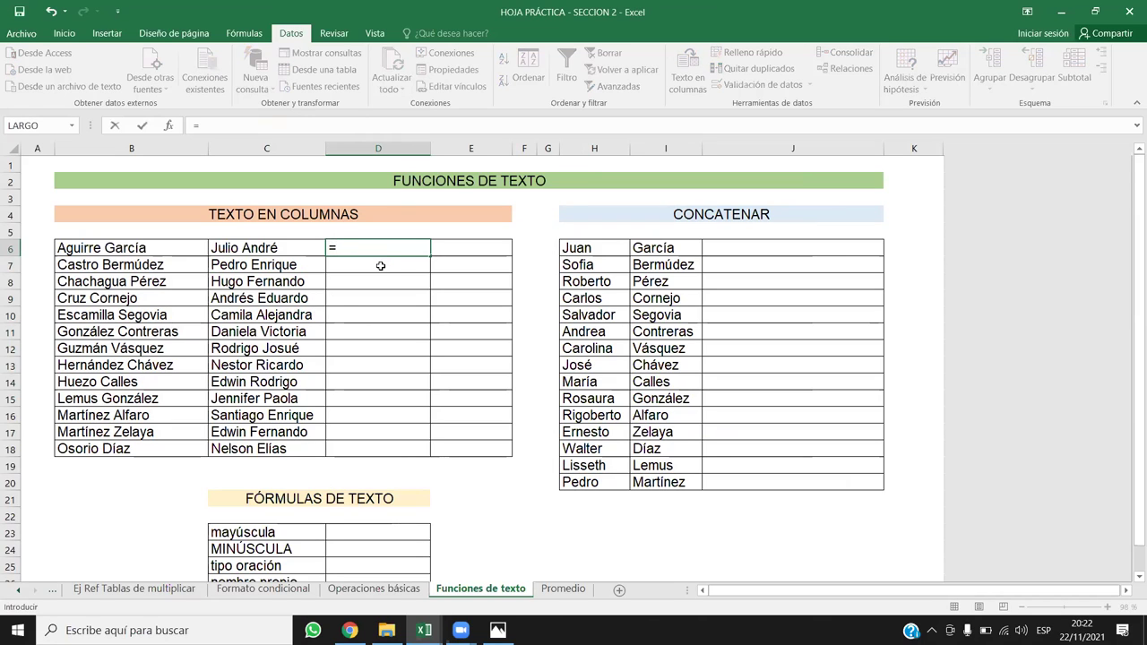
type("con")
double_click(380, 269)
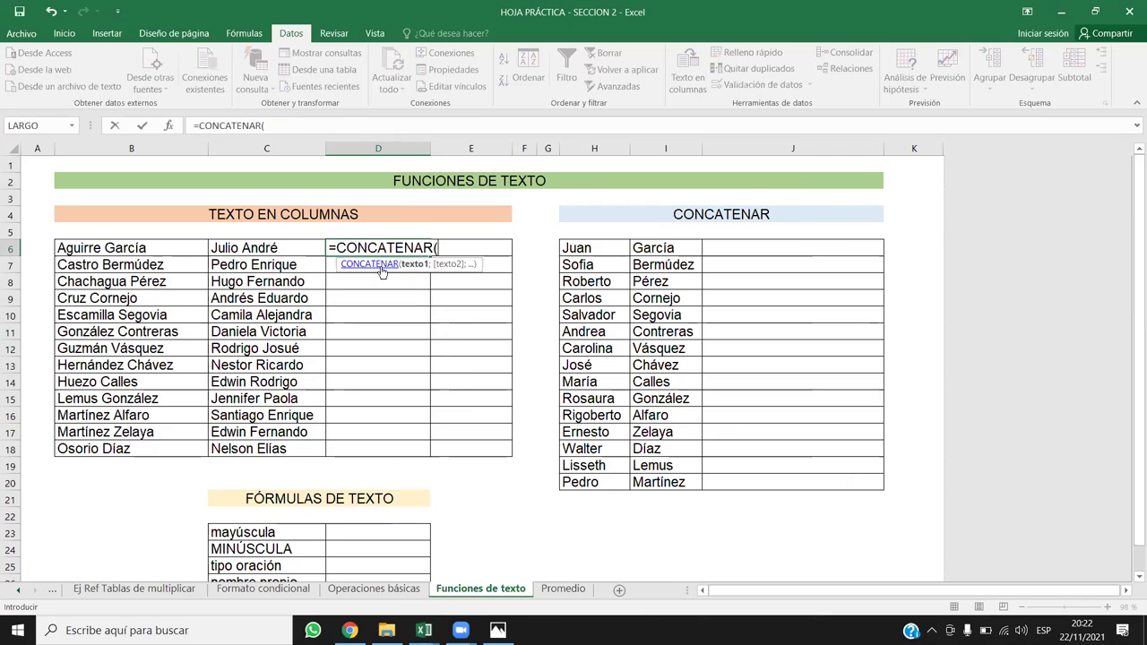
left_click(258, 251)
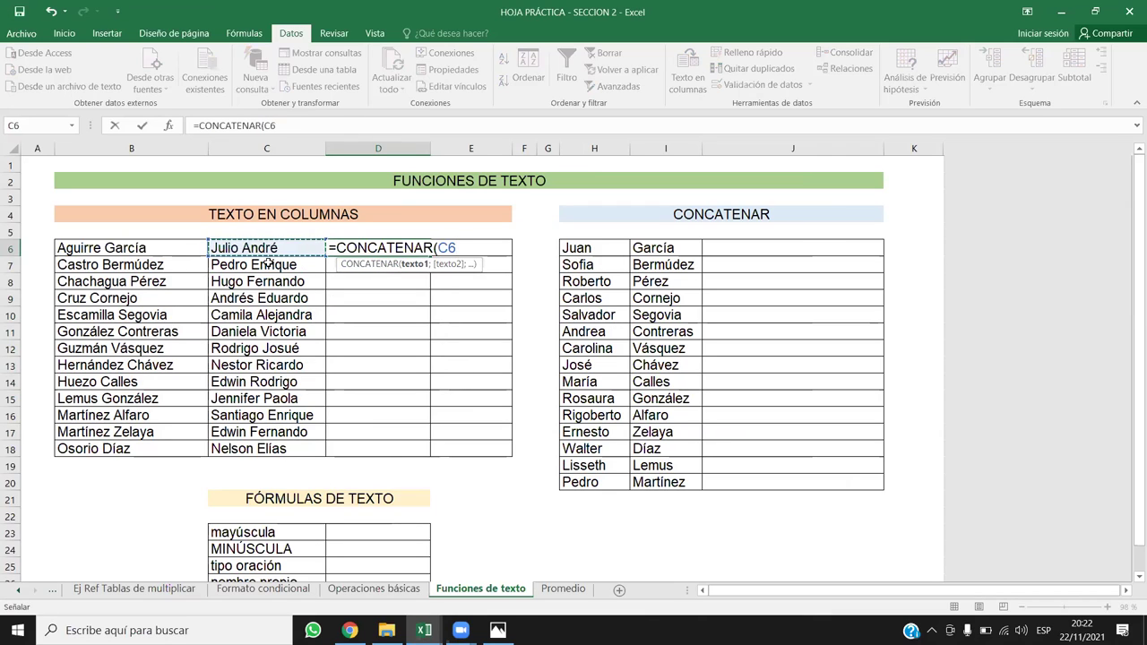
type(";")
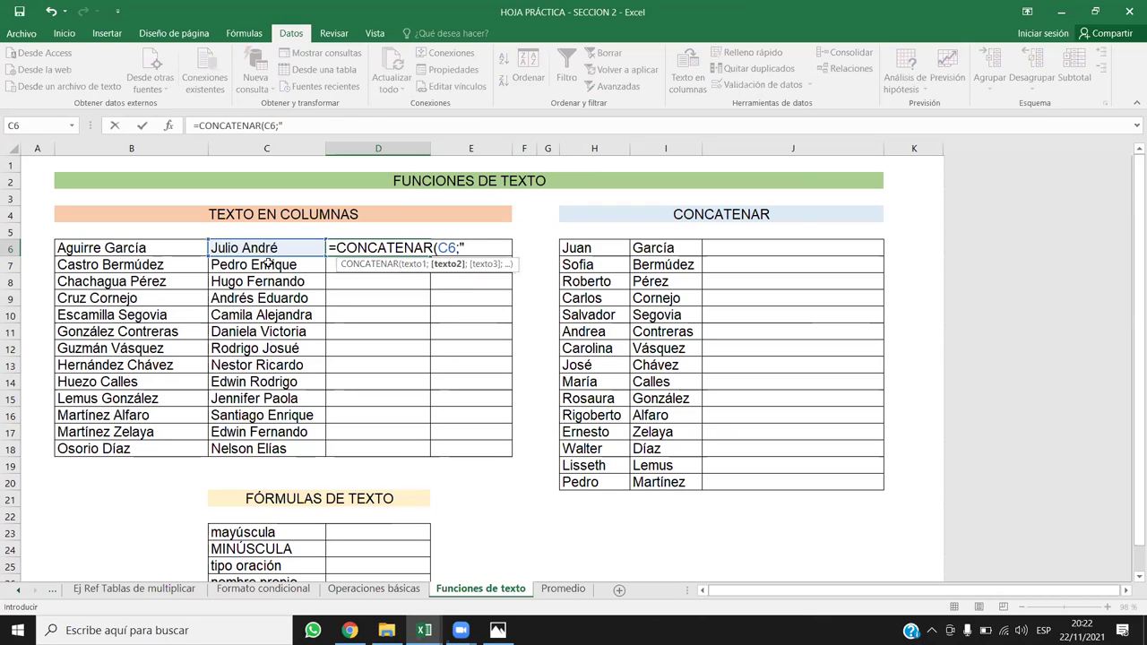
type("\" \";")
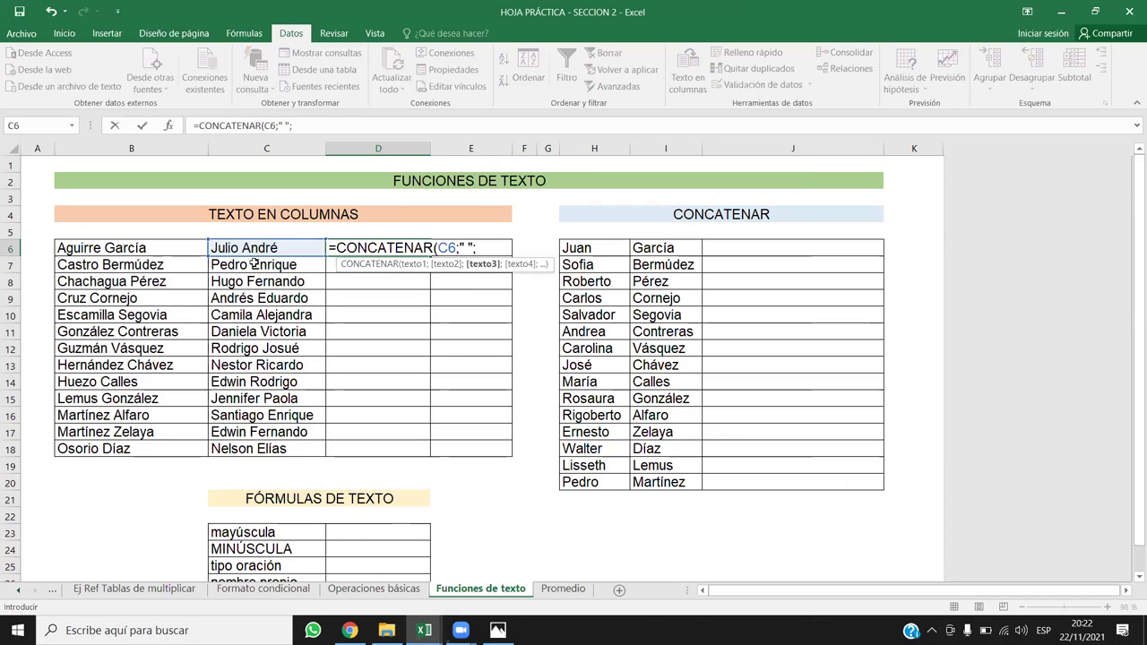
left_click(100, 247)
type(")")
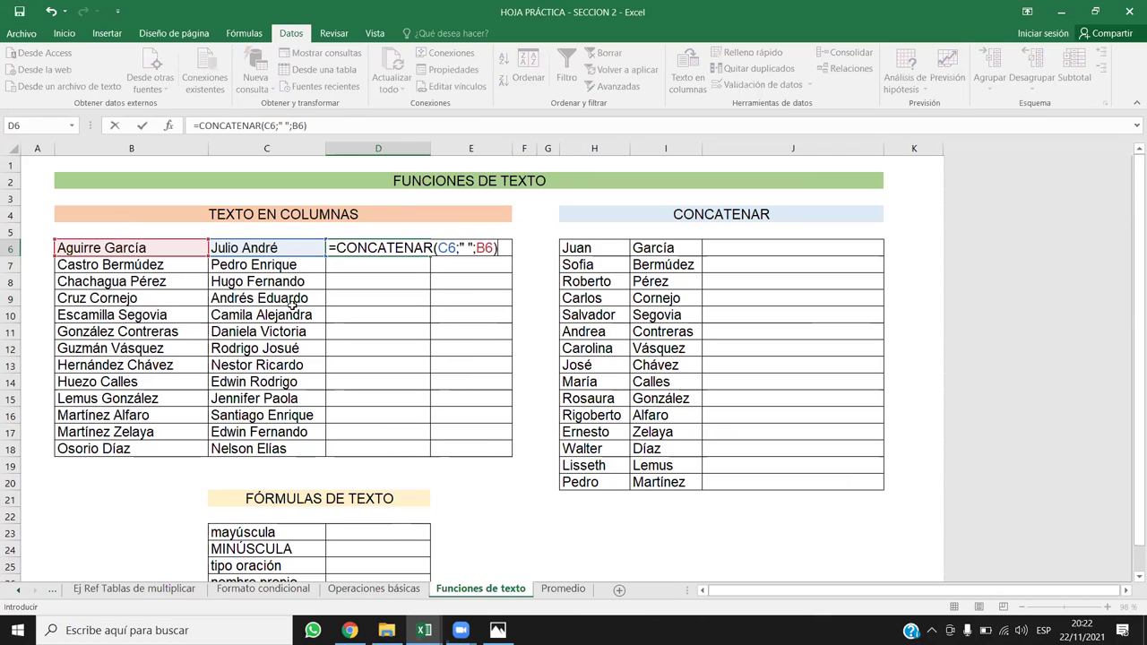
key("Return")
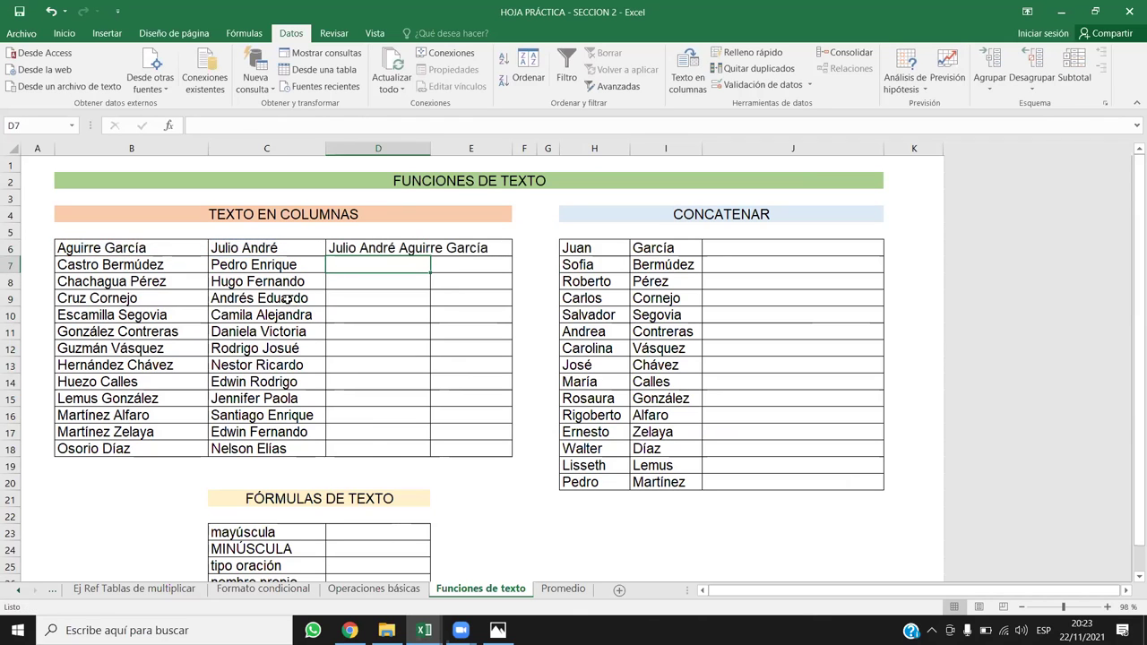
Step: Fill the joining formula down to D18 and widen column D to fit the names
left_click(408, 244)
double_click(430, 257)
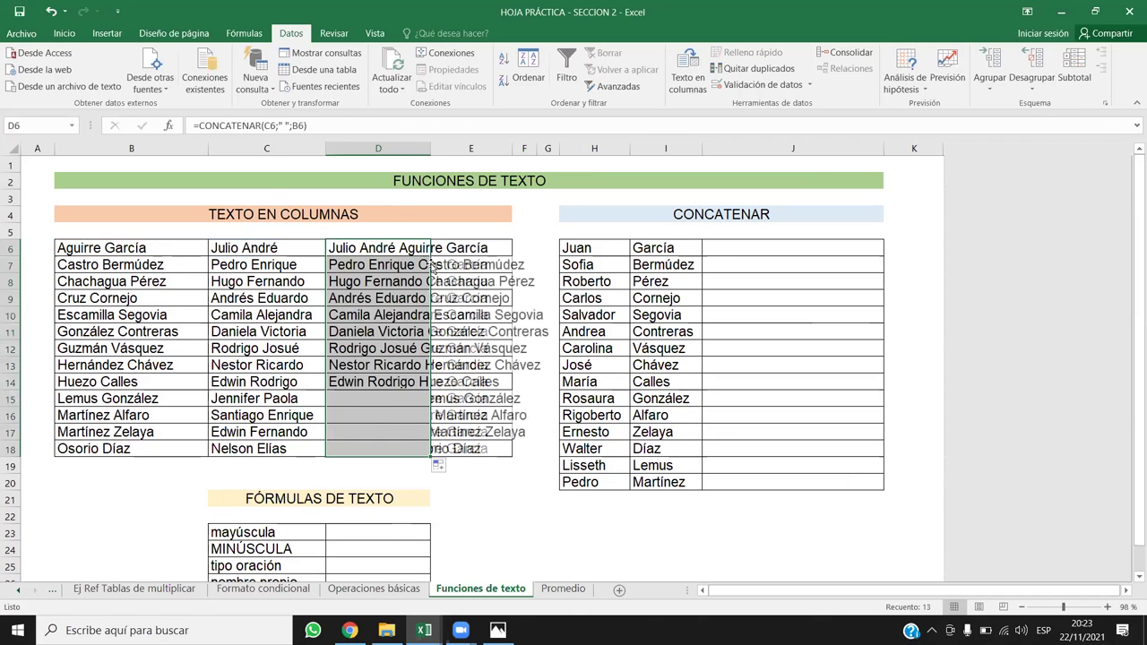
left_click_drag(430, 148, 559, 148)
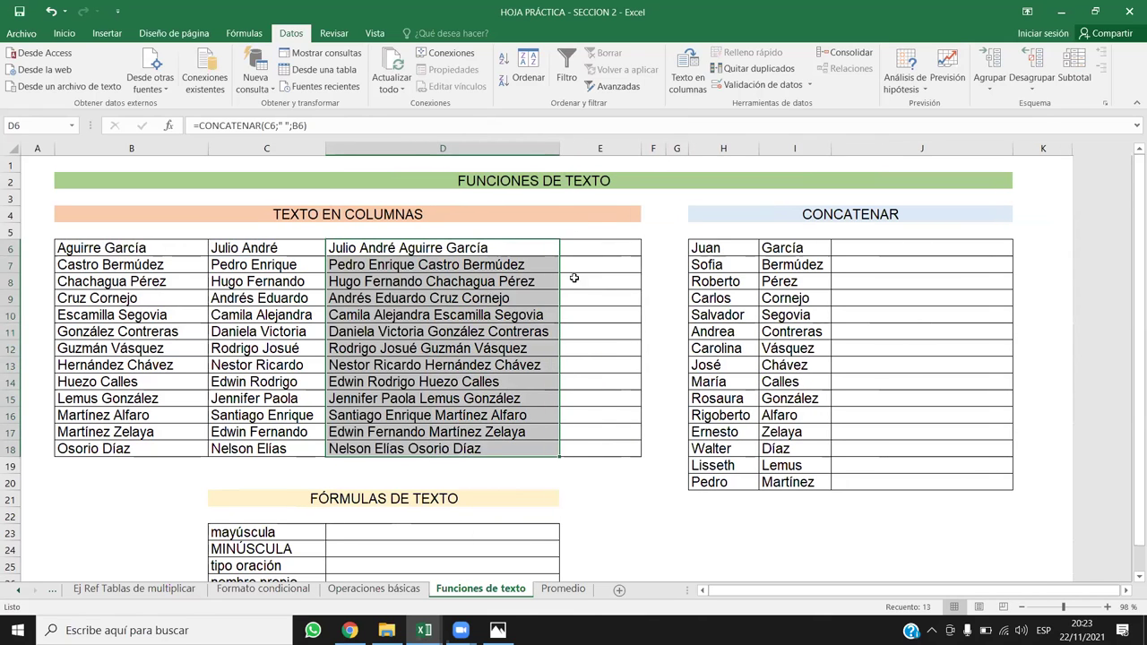
left_click(570, 362)
Step: Convert the joined names in D6:D18 to plain values with Paste Values
left_click_drag(491, 253, 484, 439)
key("ctrl+c")
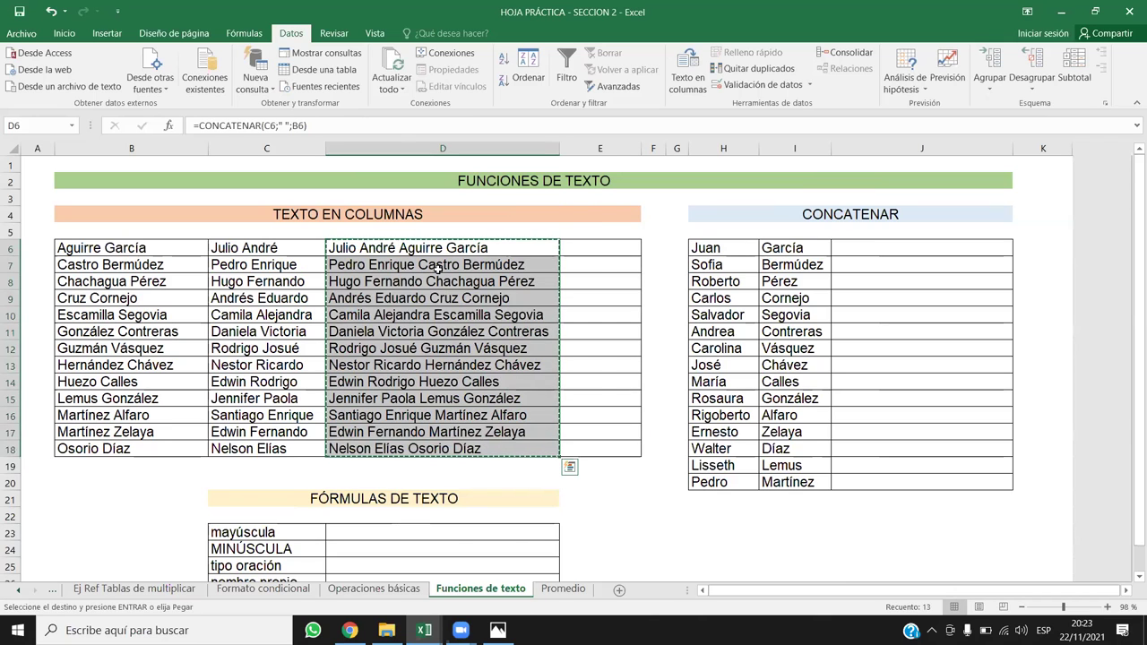
right_click(450, 257)
left_click(490, 316)
left_click(430, 314)
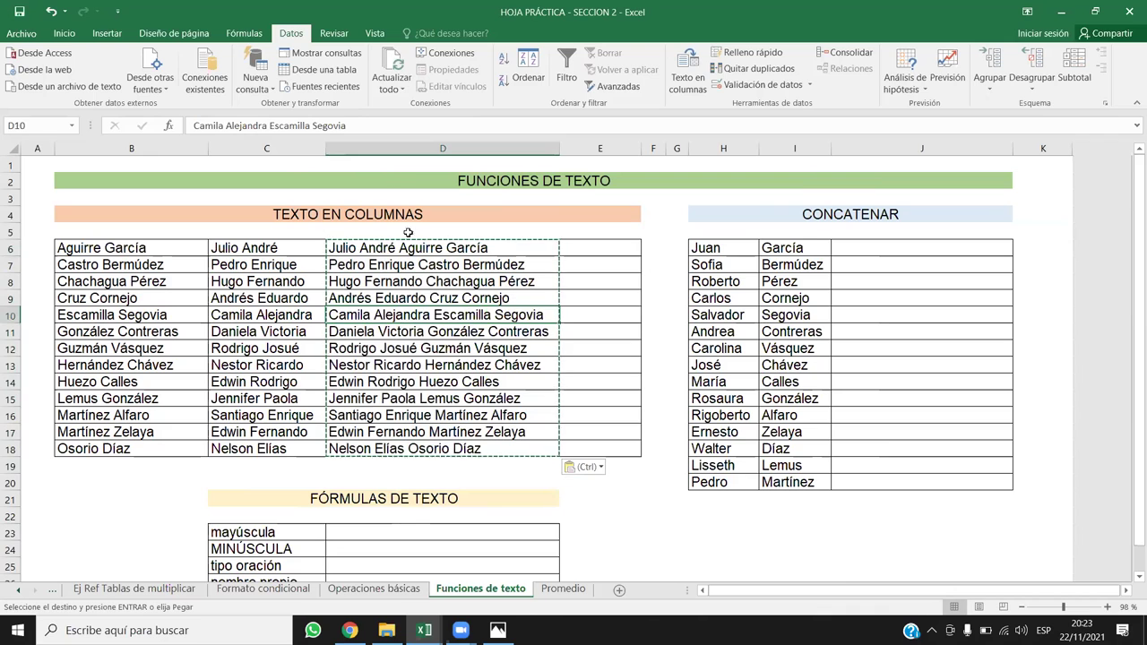
key("Down")
key("shift+Down")
left_click_drag(439, 248, 457, 448)
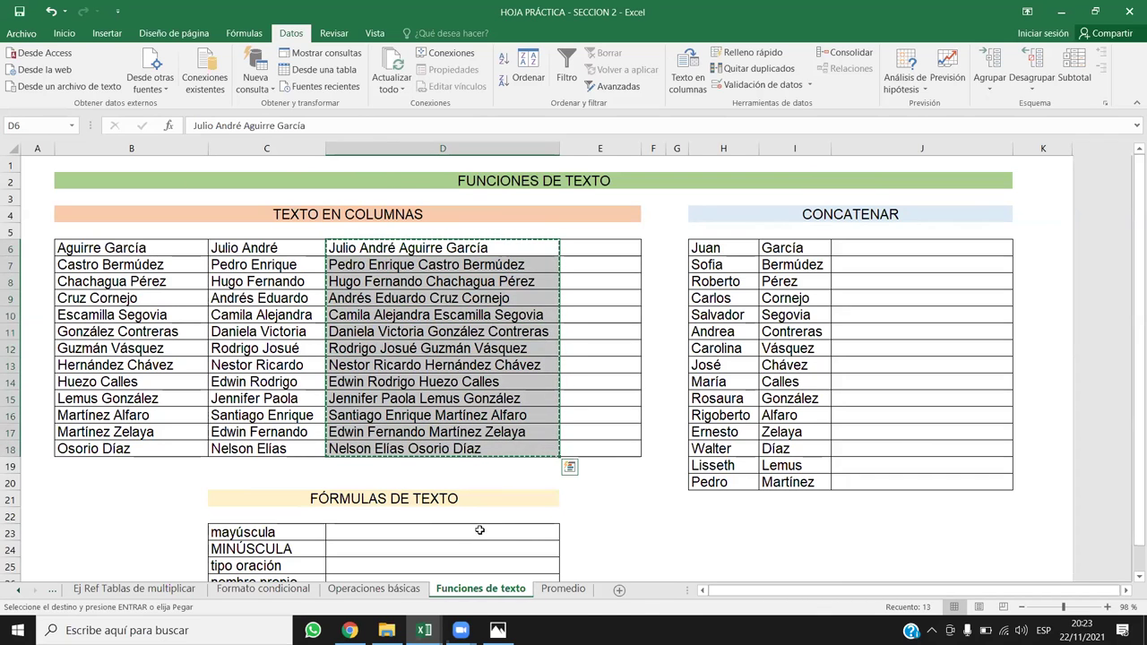
Step: Paste the full names into C5 of a new sheet Hoja3, auto-fit column C, and return to Funciones de texto
left_click(620, 593)
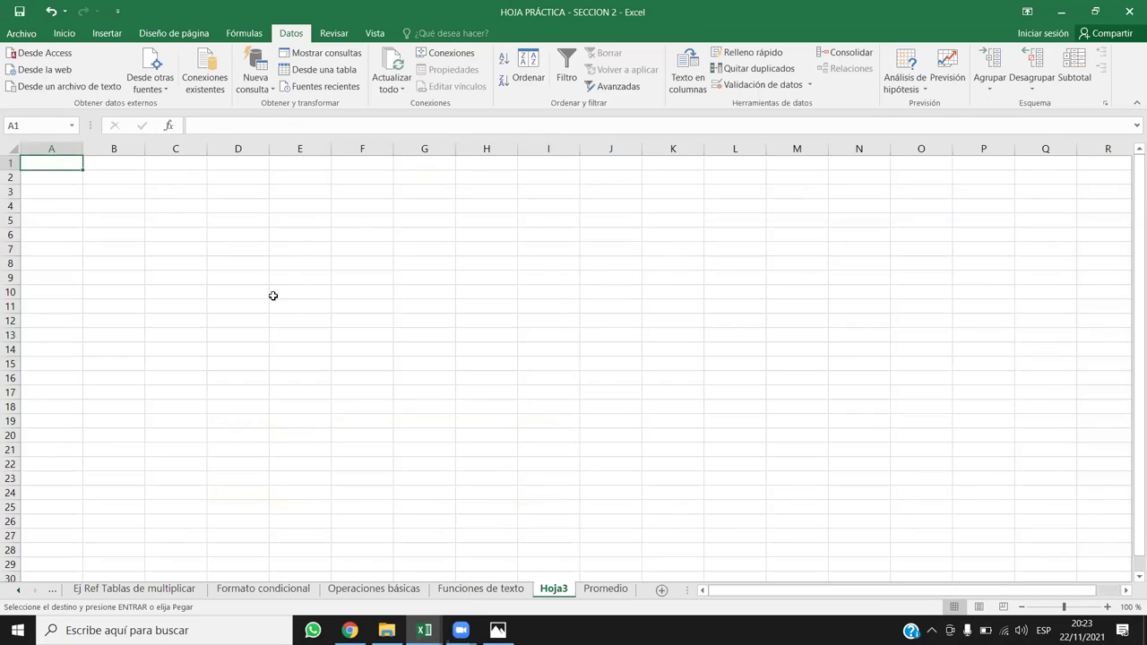
left_click(199, 217)
key("ctrl+v")
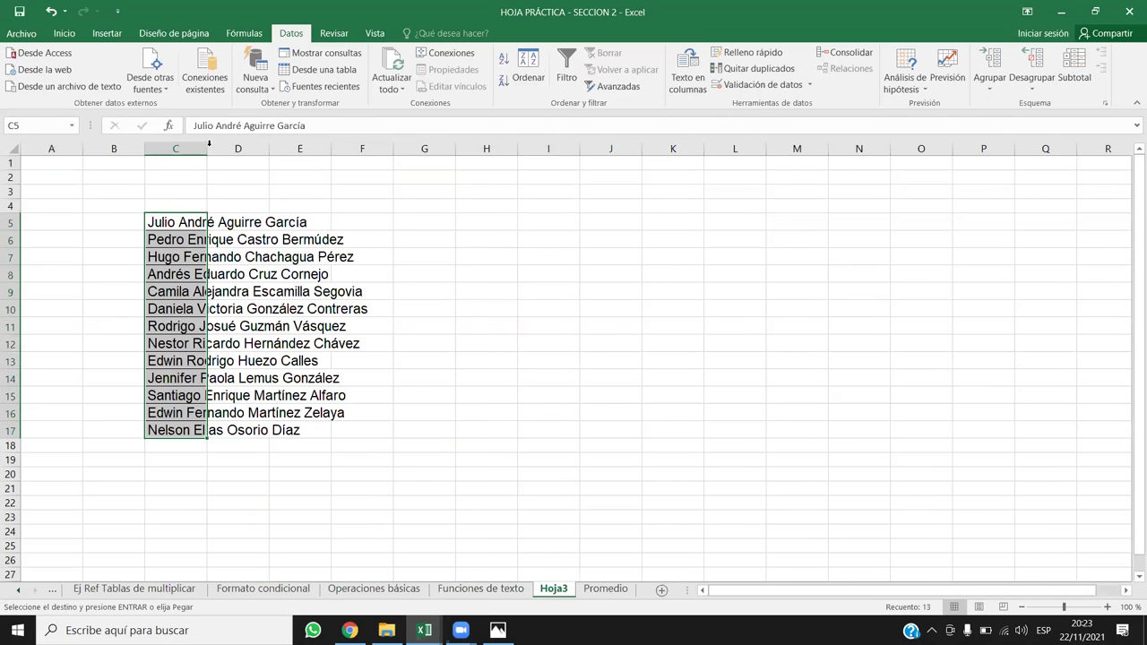
double_click(206, 148)
left_click(467, 587)
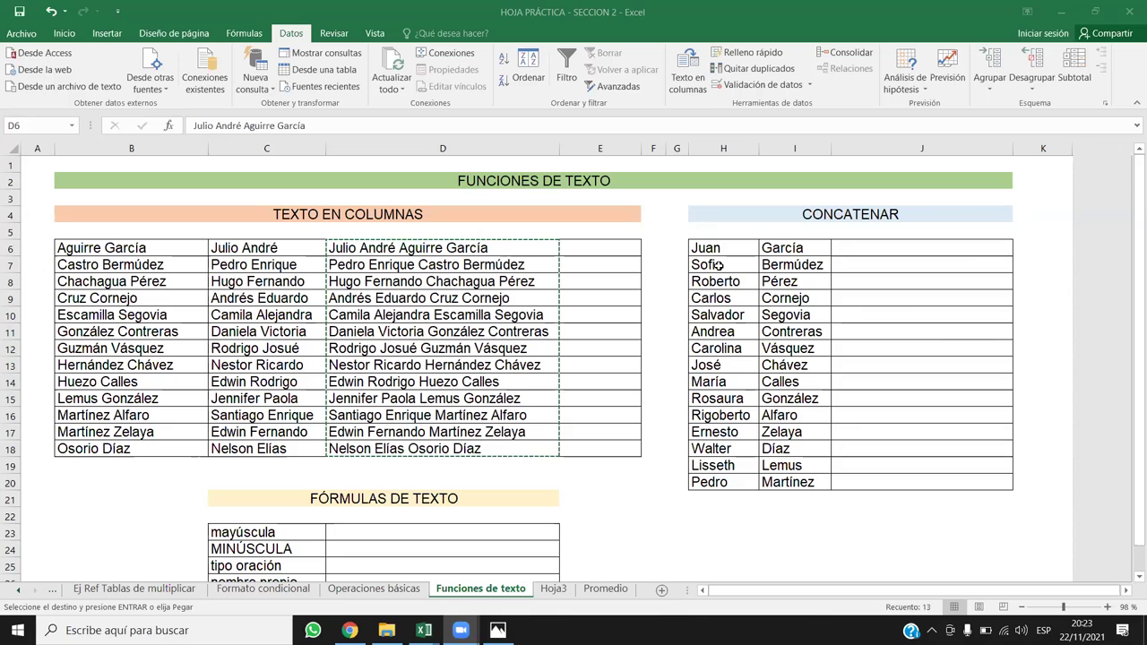
key("Right")
key("Right")
key("Right")
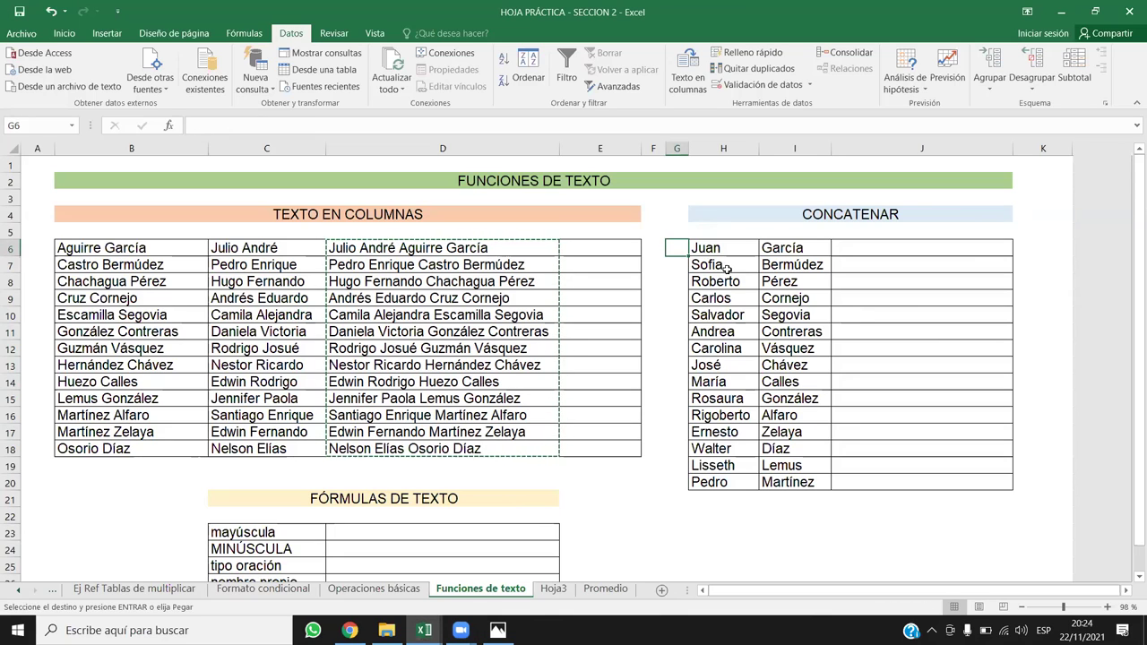
Step: Type titles Lcdo, Lcda and Ing in G6–G8 and widen column G to fit
type("L")
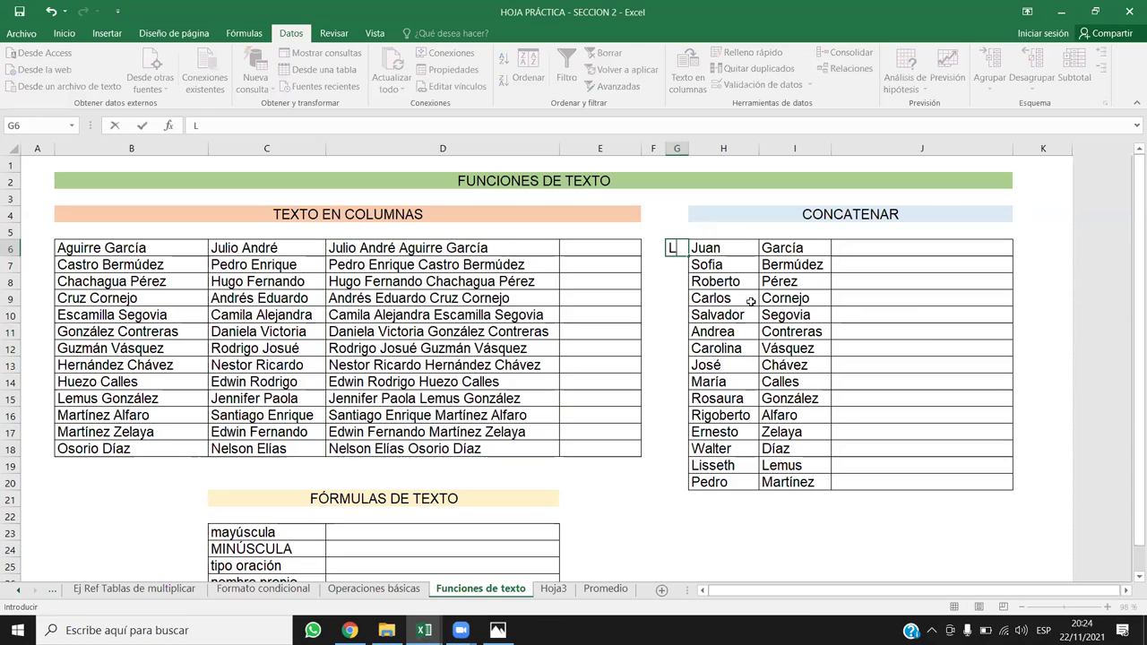
type("ic")
key("BackSpace")
key("BackSpace")
type("cdo}")
key("BackSpace")
key("Return")
type("lcda}")
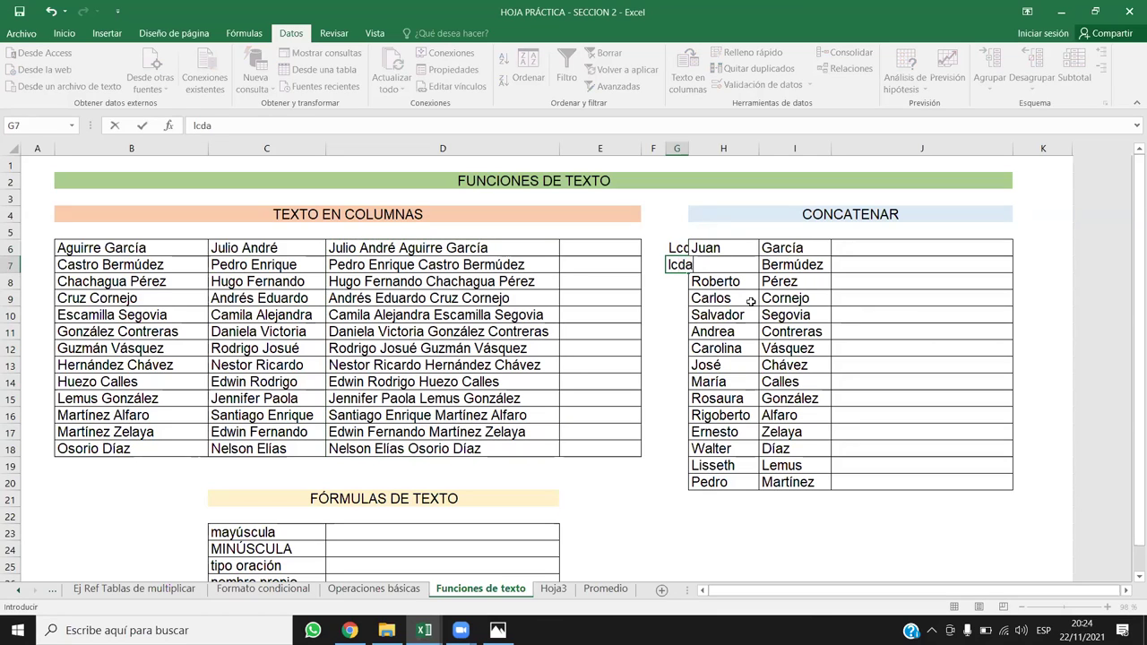
key("BackSpace")
key("BackSpace")
key("BackSpace")
type("Lcda")
key("Return")
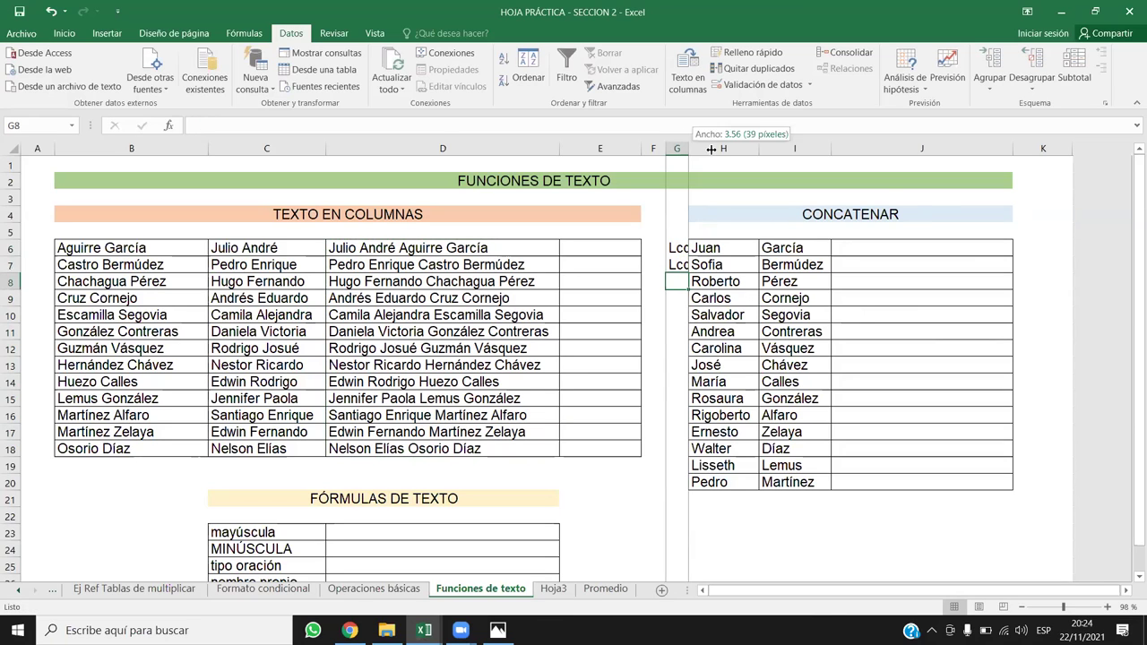
double_click(689, 148)
type("Ing")
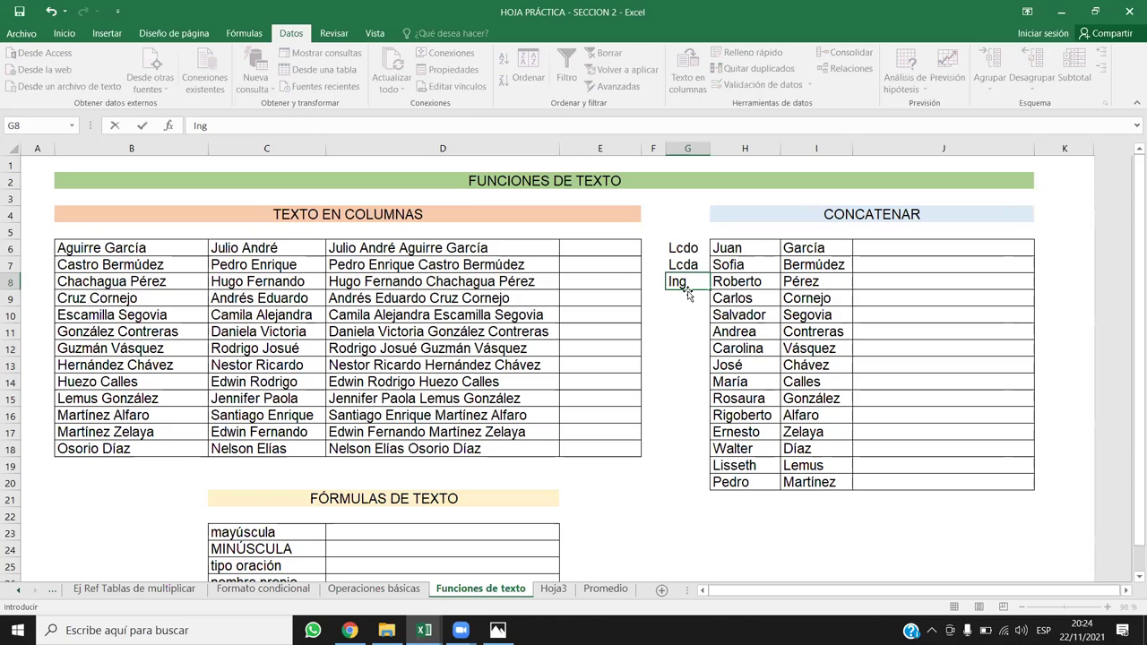
key("Return")
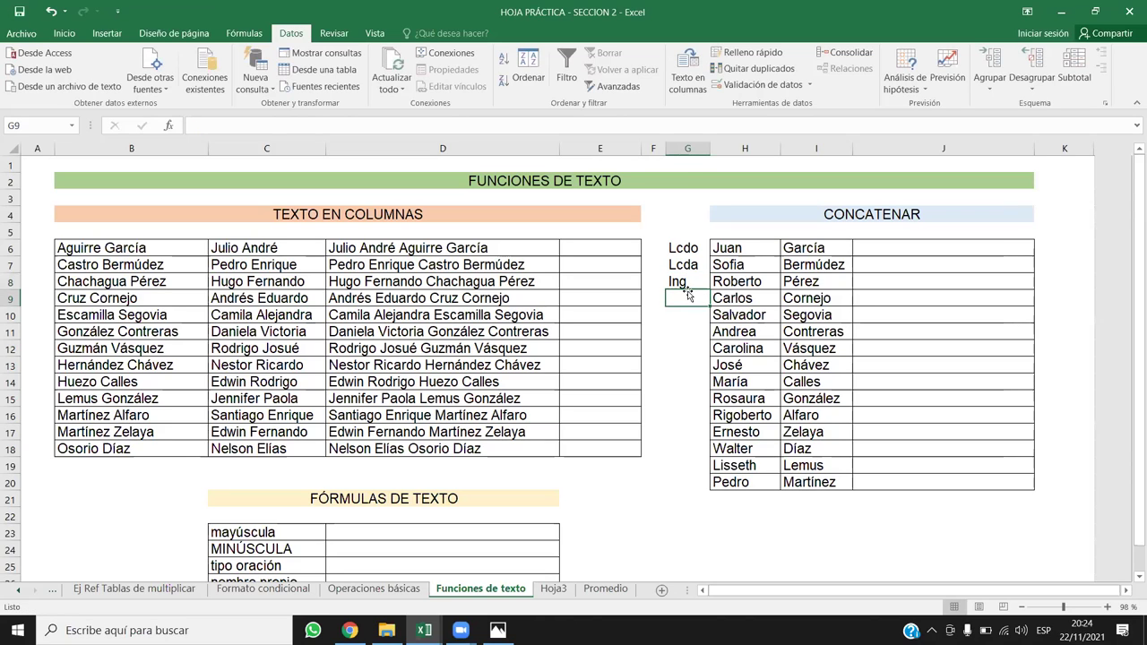
left_click_drag(710, 148, 721, 148)
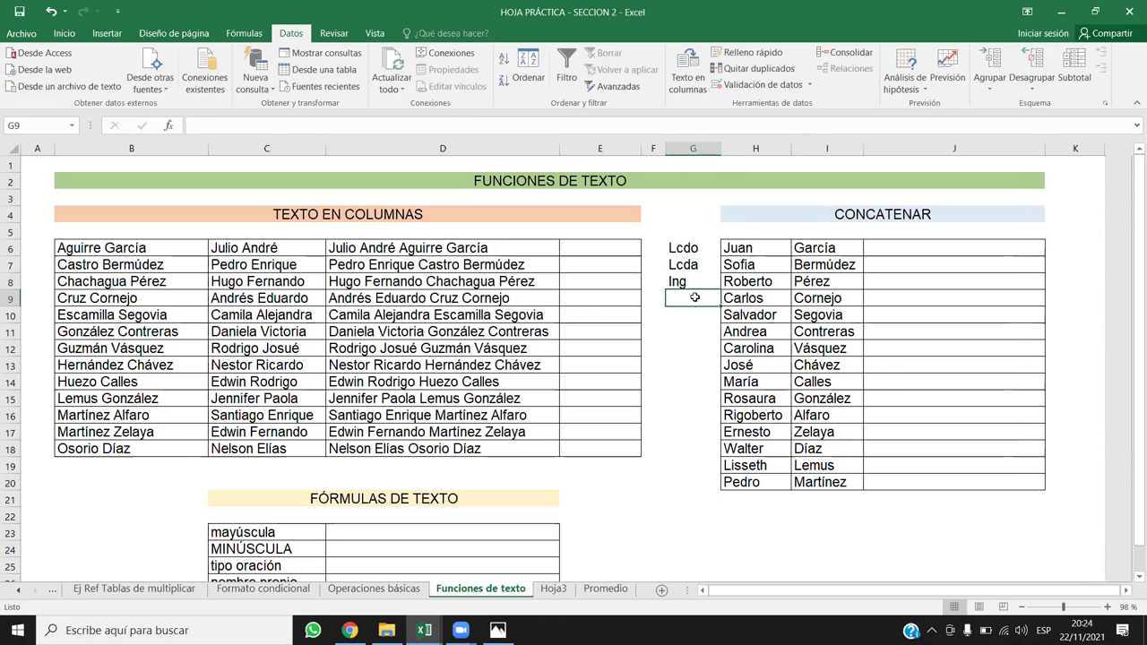
Step: Enter titles Prof, Arq, Sra, Sr and Lcda in the next title cells down to G13
type("Prof")
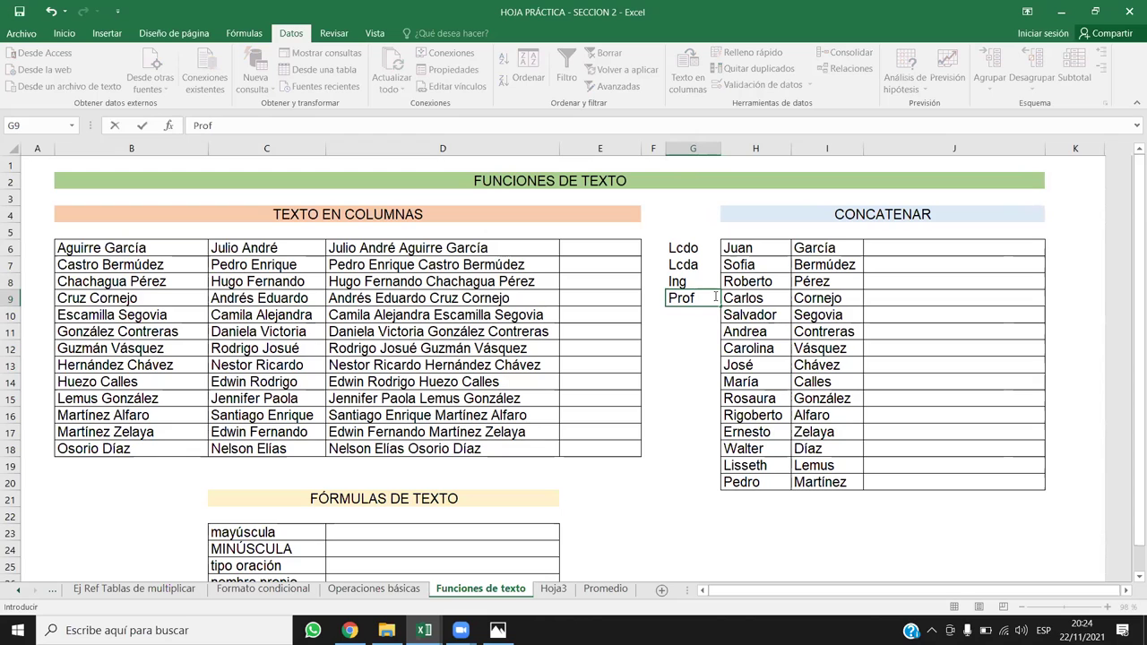
key("Return")
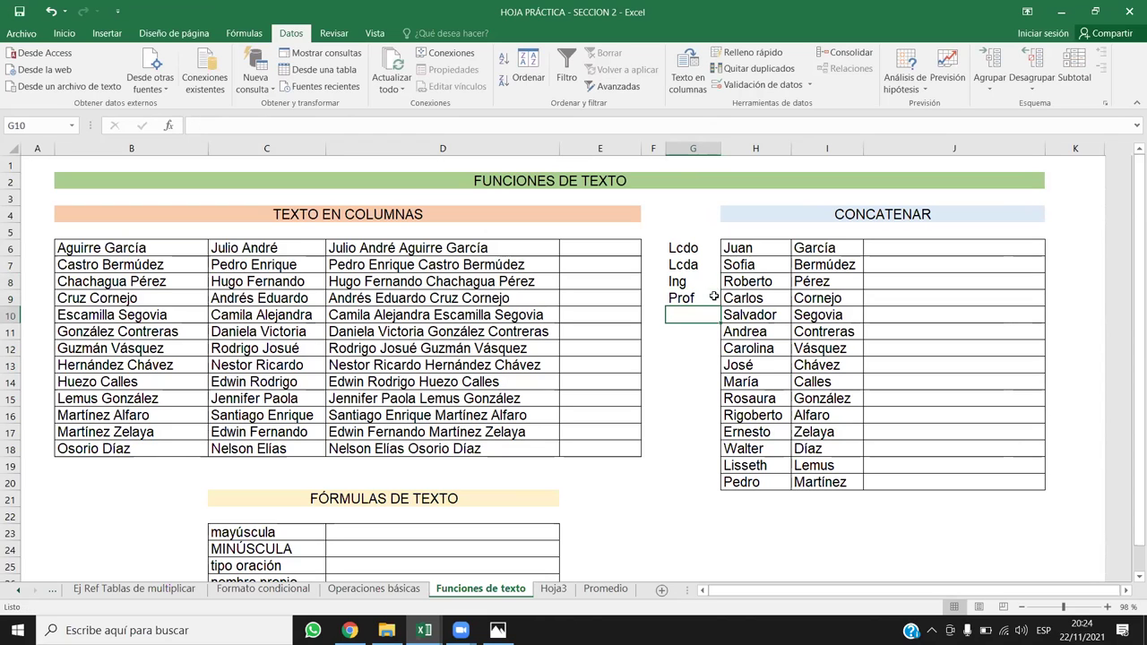
type("Arq")
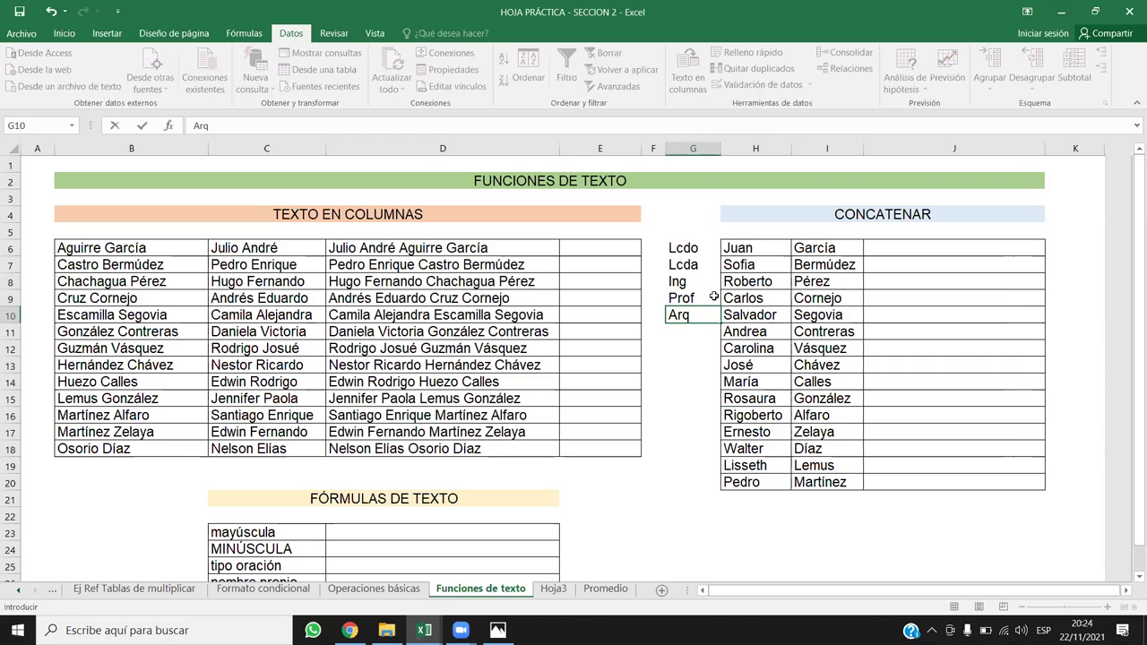
key("Return")
type("sr")
key("BackSpace")
type("Sr")
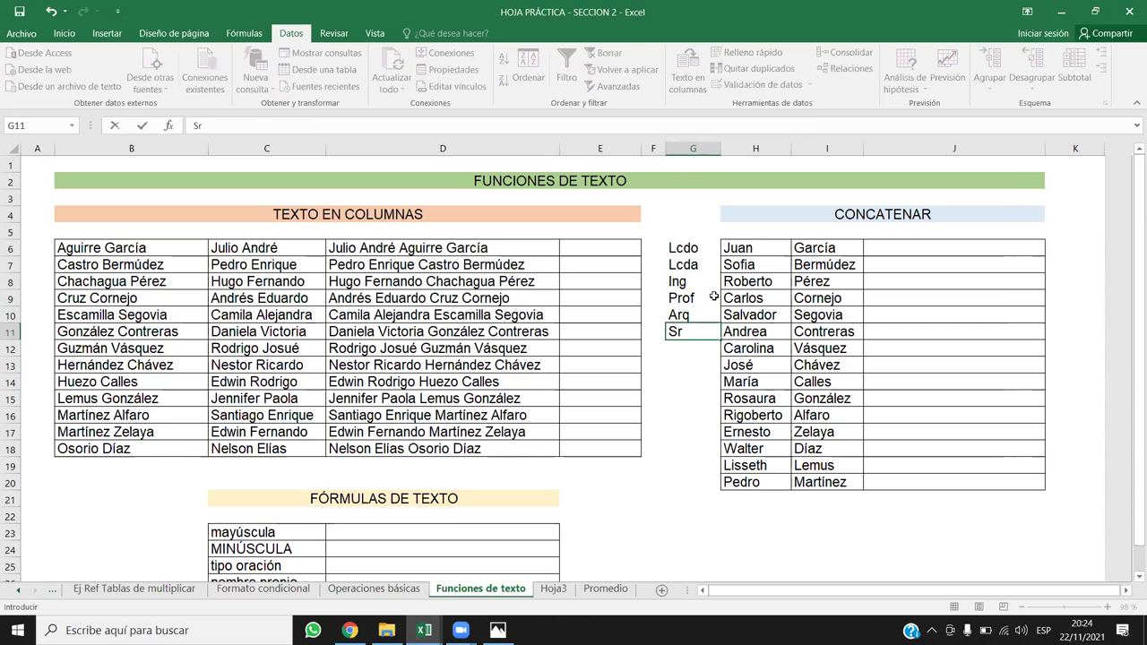
type("a")
key("Return")
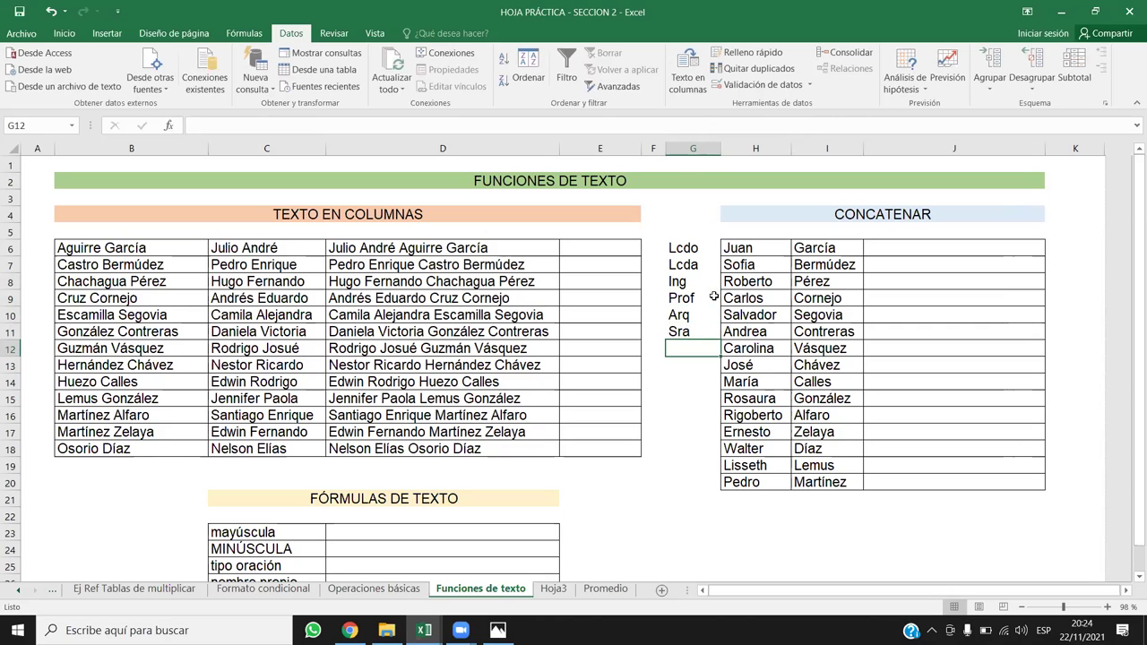
key("Down")
type("s")
key("BackSpace")
key("BackSpace")
type("Sra")
key("BackSpace")
key("Up")
type("I")
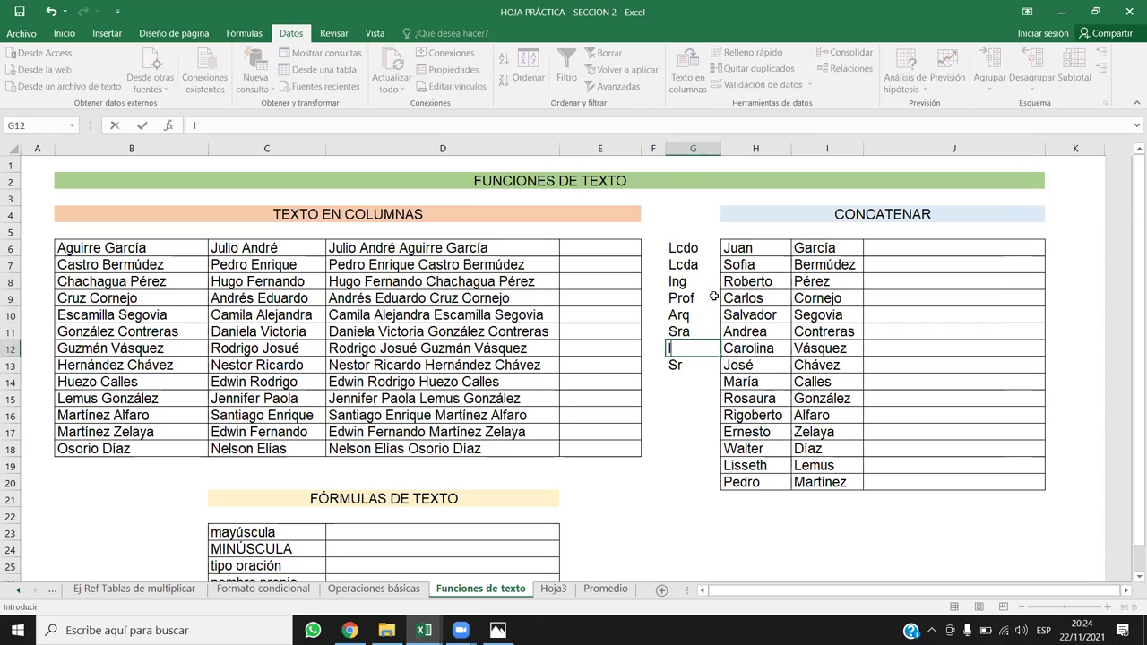
type("cda}")
key("BackSpace")
key("Return")
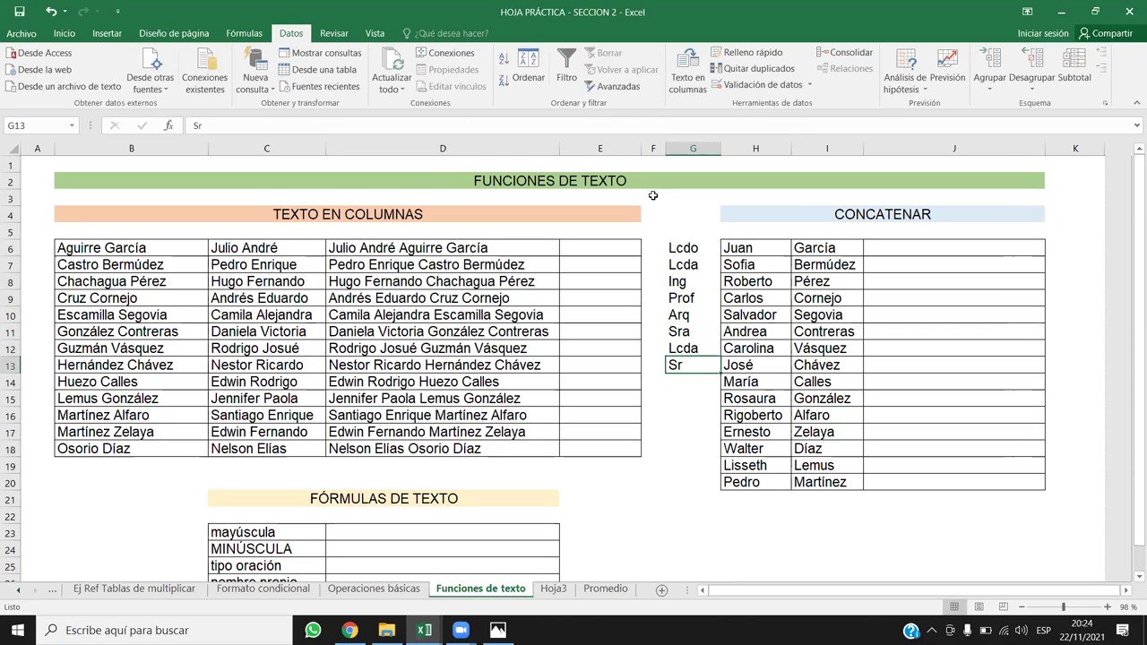
Step: Copy Lcdo from G6 into the empty title cells G16, G17, G18 and G20
left_click(731, 382)
left_click(702, 380)
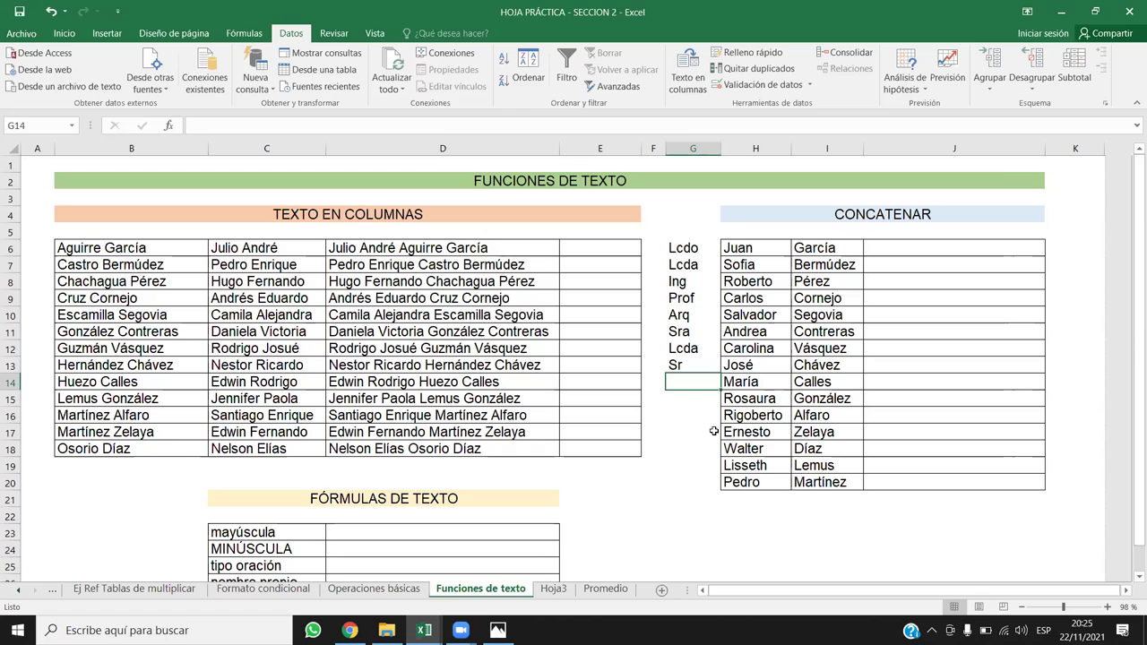
left_click(729, 248)
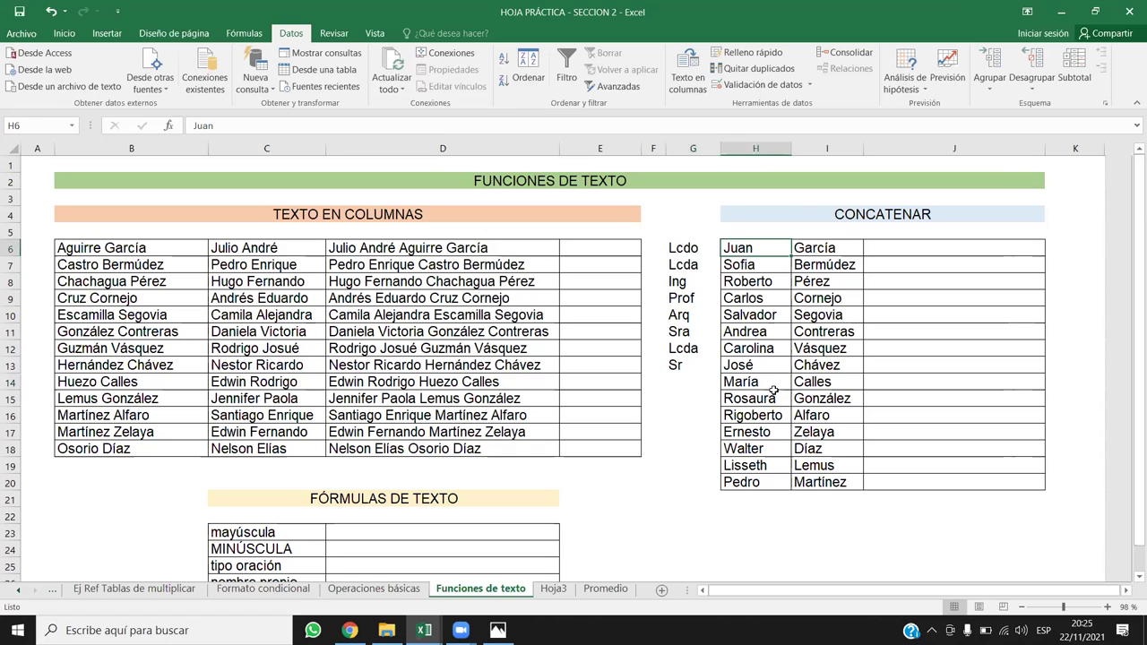
left_click(761, 415)
left_click(761, 432)
left_click(763, 448)
left_click(763, 481)
left_click(688, 248)
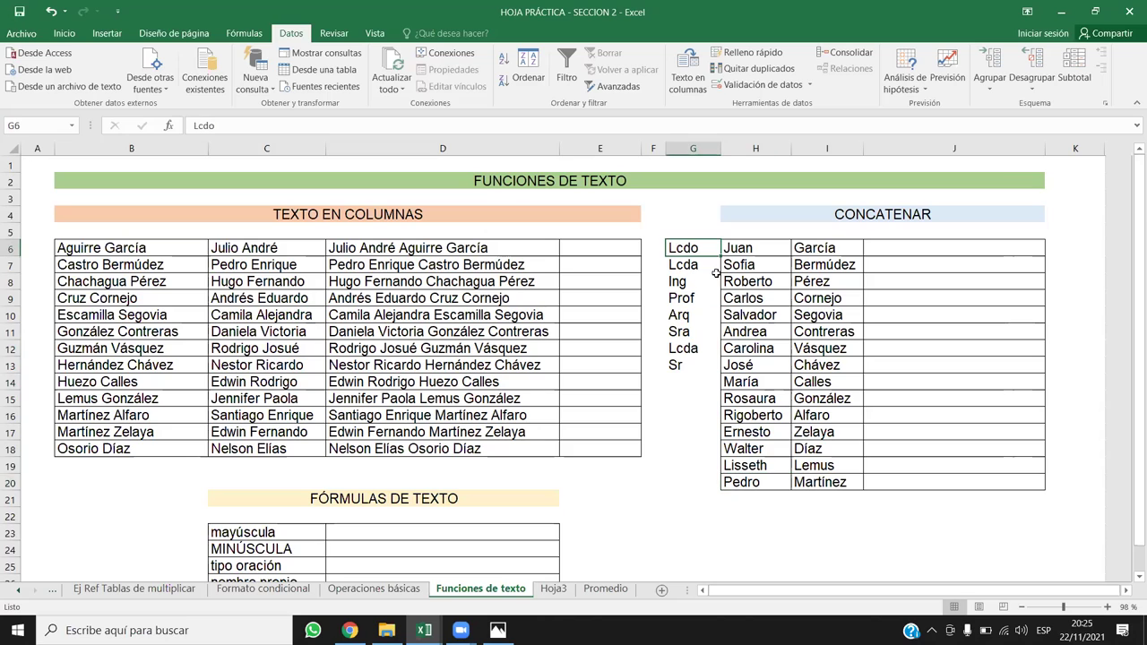
key("ctrl+c")
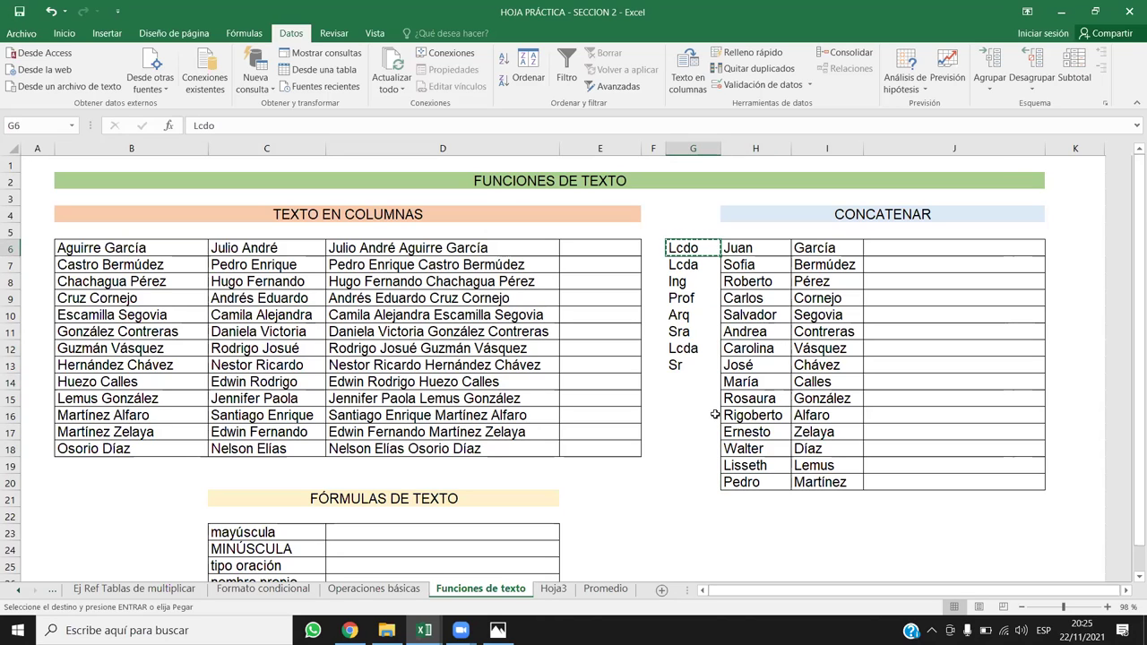
left_click_drag(709, 432, 709, 421)
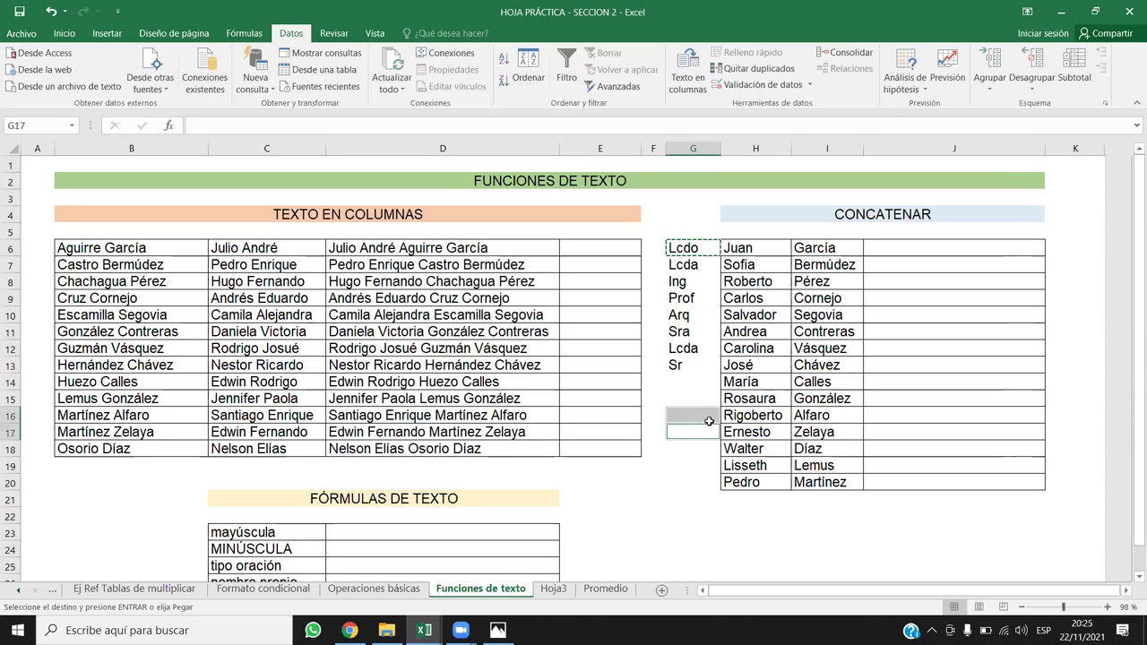
left_click(698, 449, "ctrl")
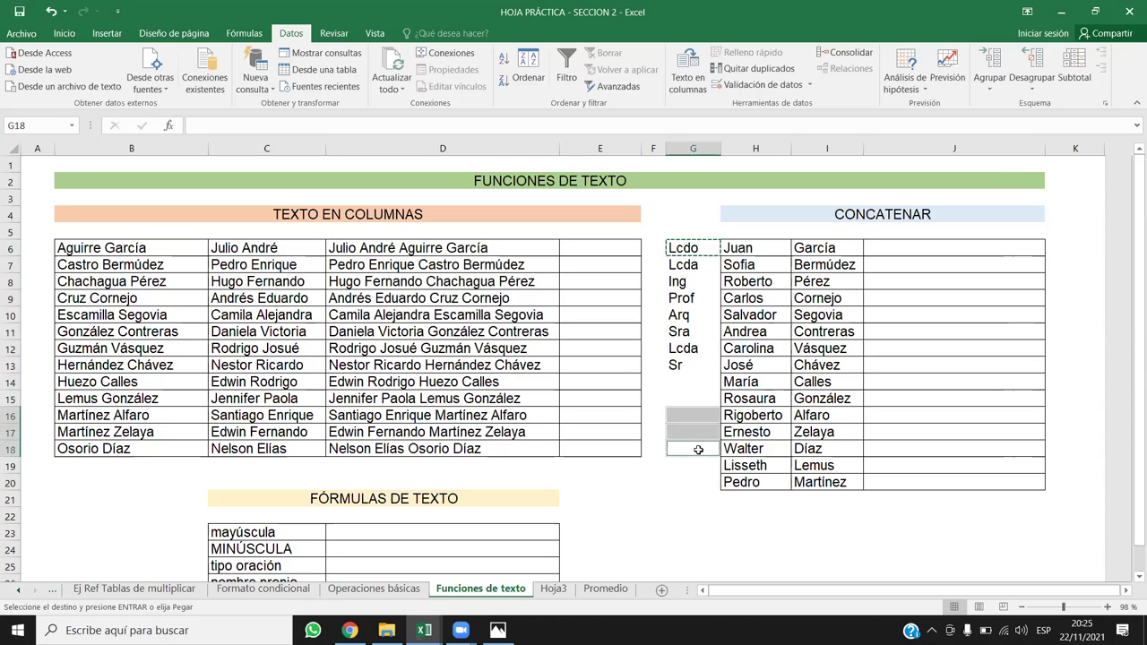
left_click(712, 483, "ctrl")
key("ctrl+v")
Step: Copy Lcda from G7 into the remaining empty title cells G14, G15 and G19
left_click(743, 398)
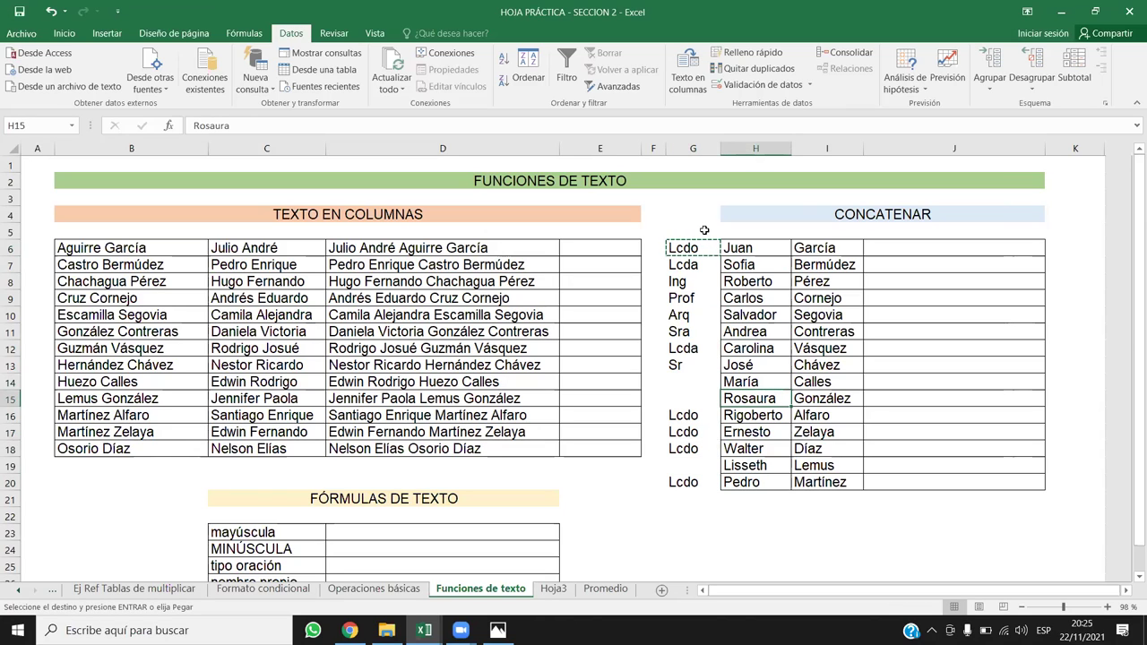
left_click(698, 262)
key("ctrl+c")
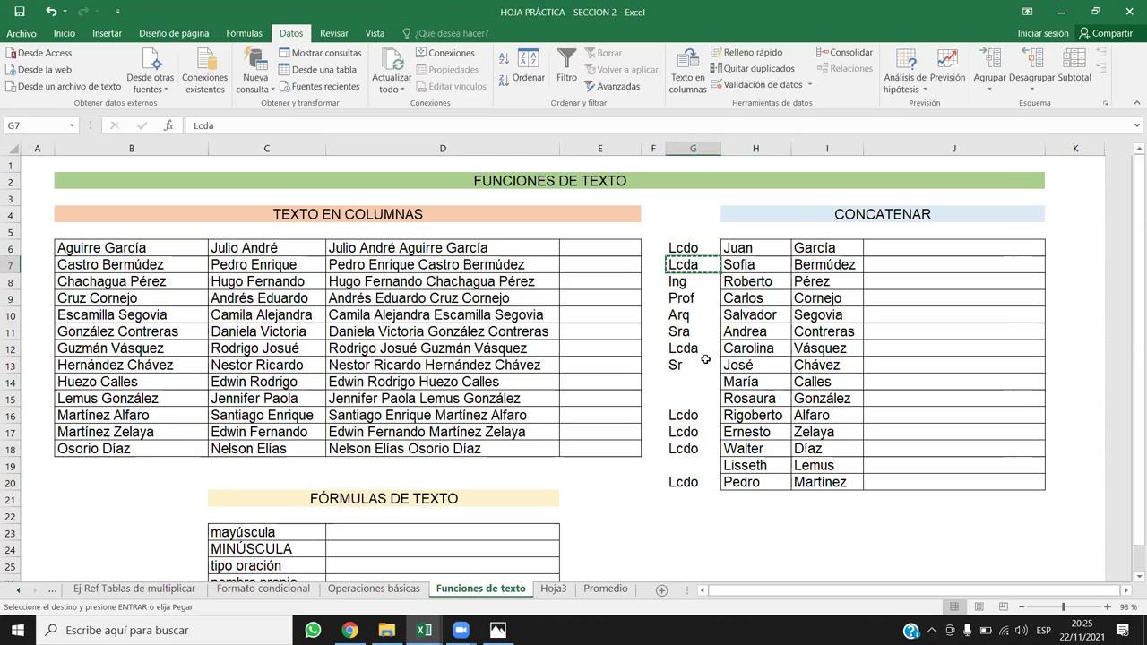
left_click_drag(704, 384, 704, 399)
left_click(690, 464, "ctrl")
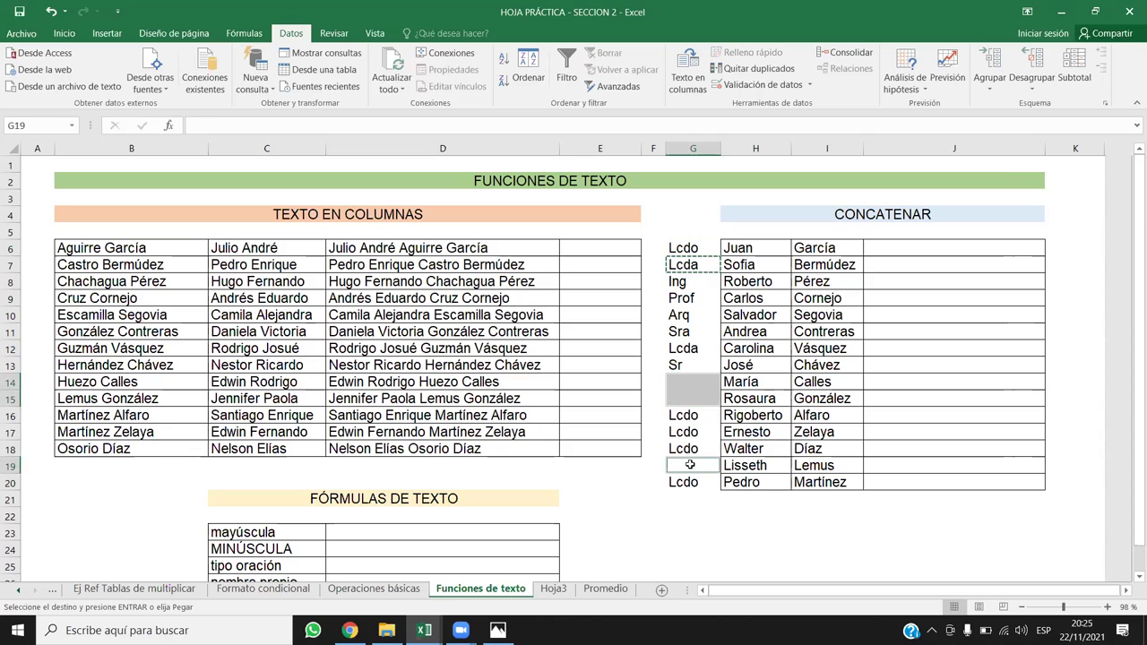
key("ctrl+v")
left_click(915, 448)
key("Escape")
left_click(942, 301)
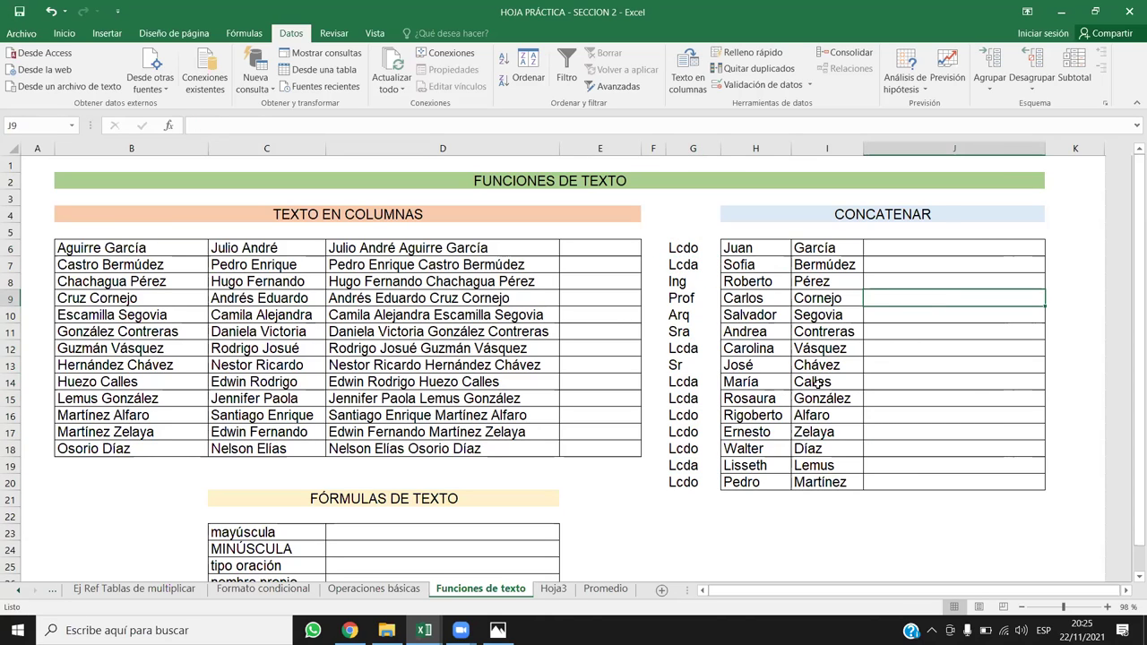
left_click(867, 250)
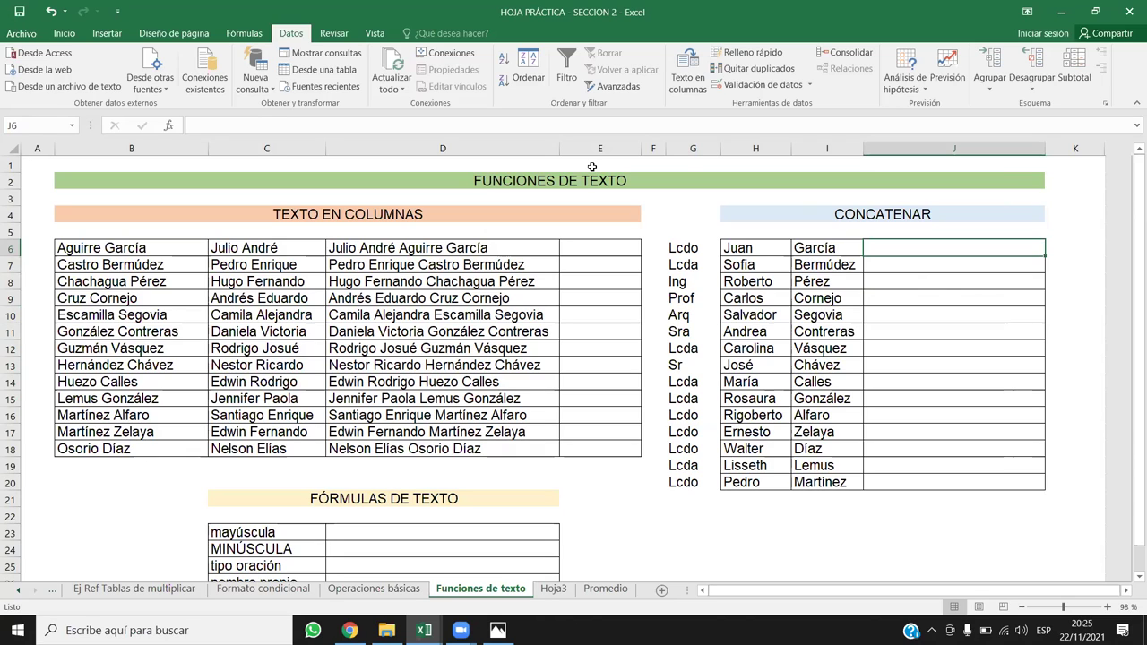
Step: Enter =G6&" "&H6&" "&I6 in J6 to join title, first name and surname
type("=")
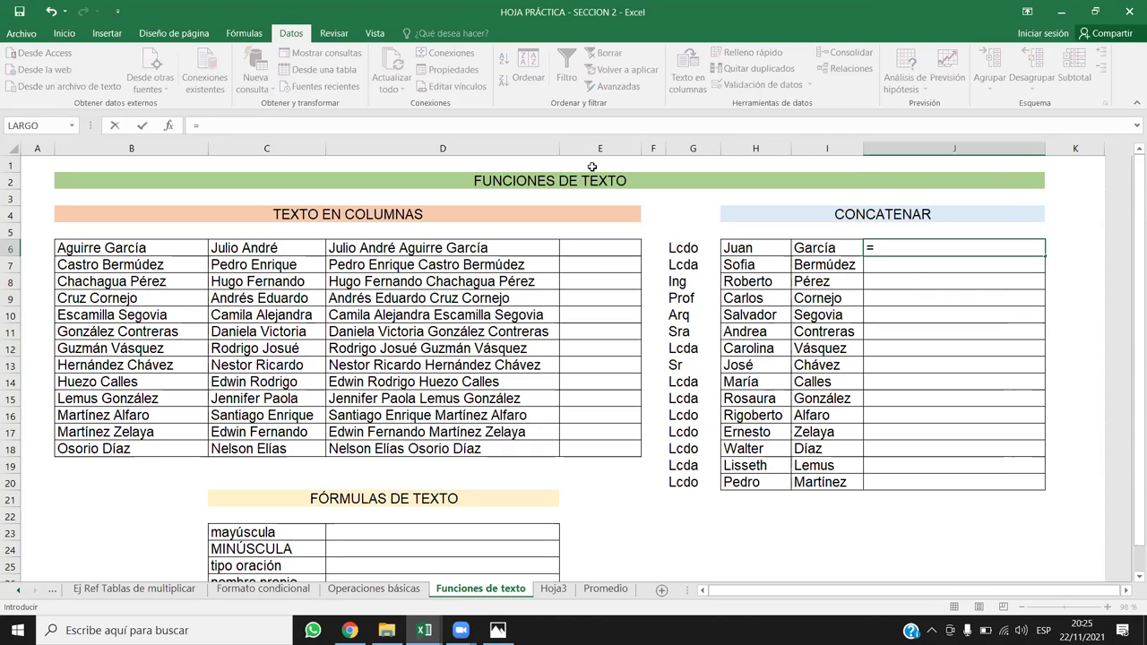
left_click(695, 250)
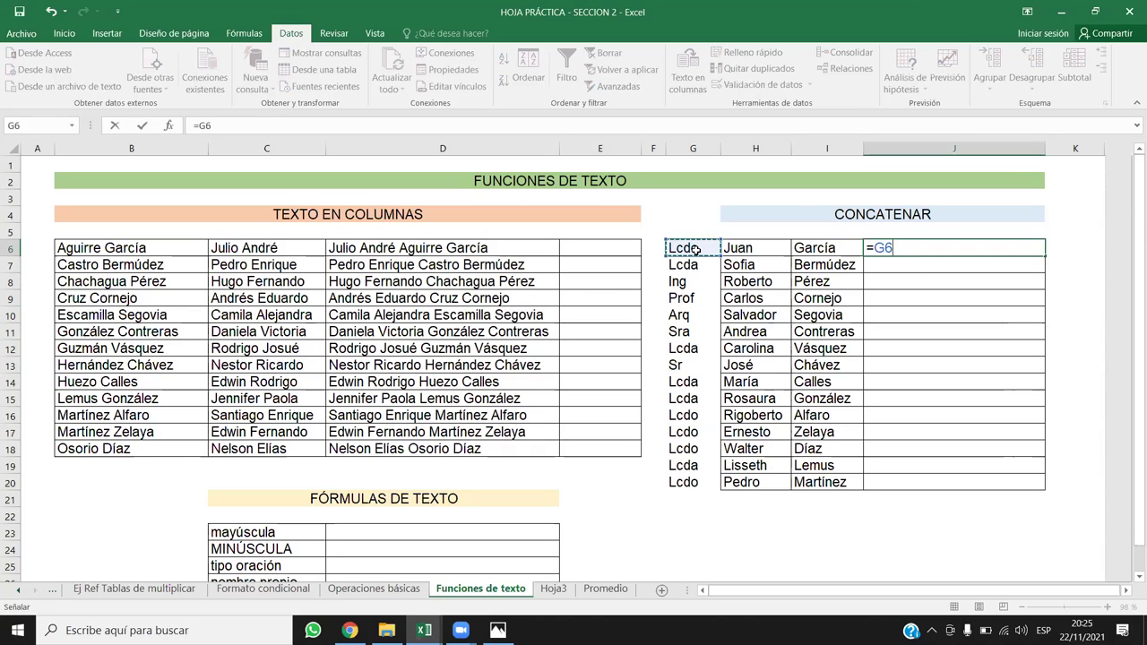
type(";")
key("BackSpace")
type("&\" \"&")
left_click(751, 248)
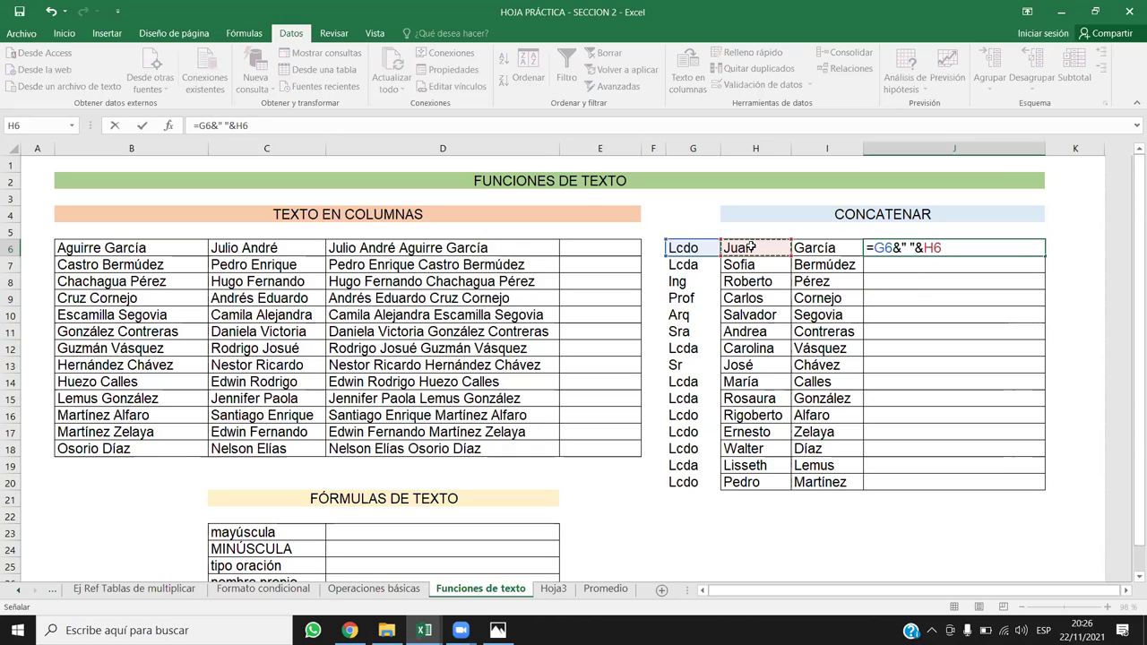
type("&\" \"&")
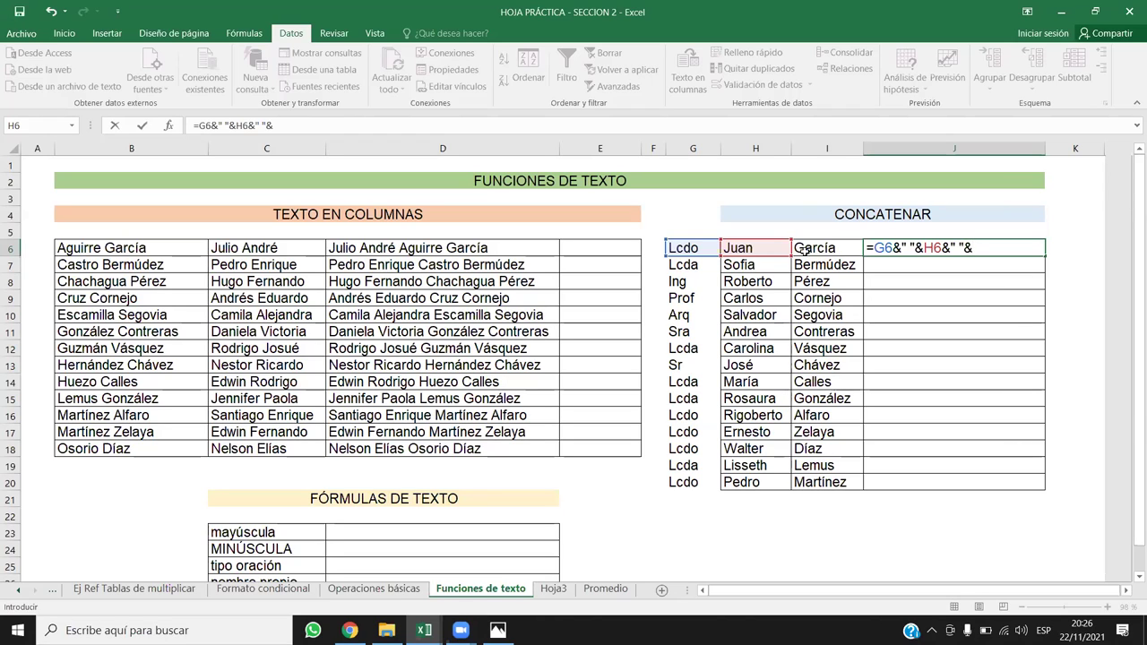
left_click(804, 250)
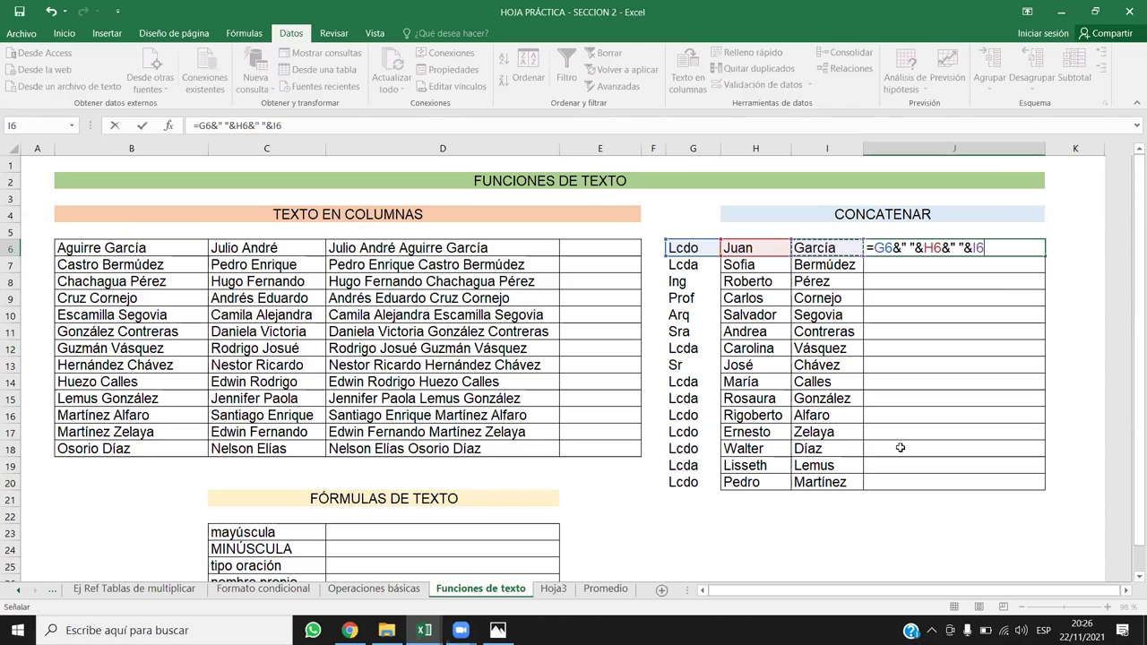
key("Return")
Step: Fill the joining formula down column J through row 20
left_click(988, 244)
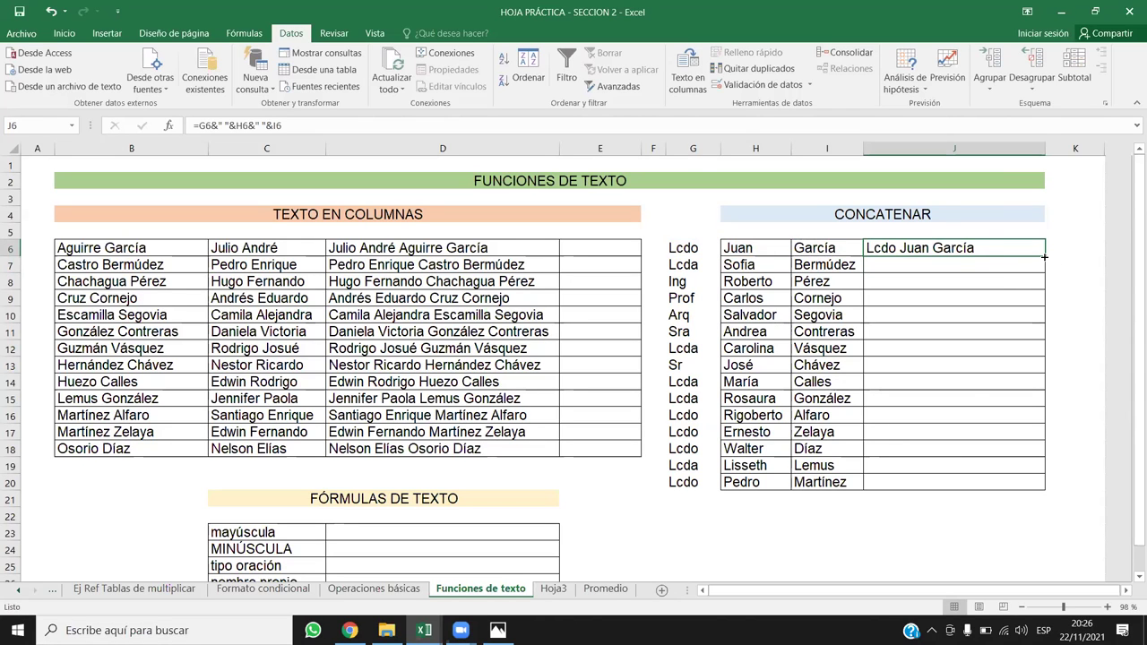
double_click(1043, 257)
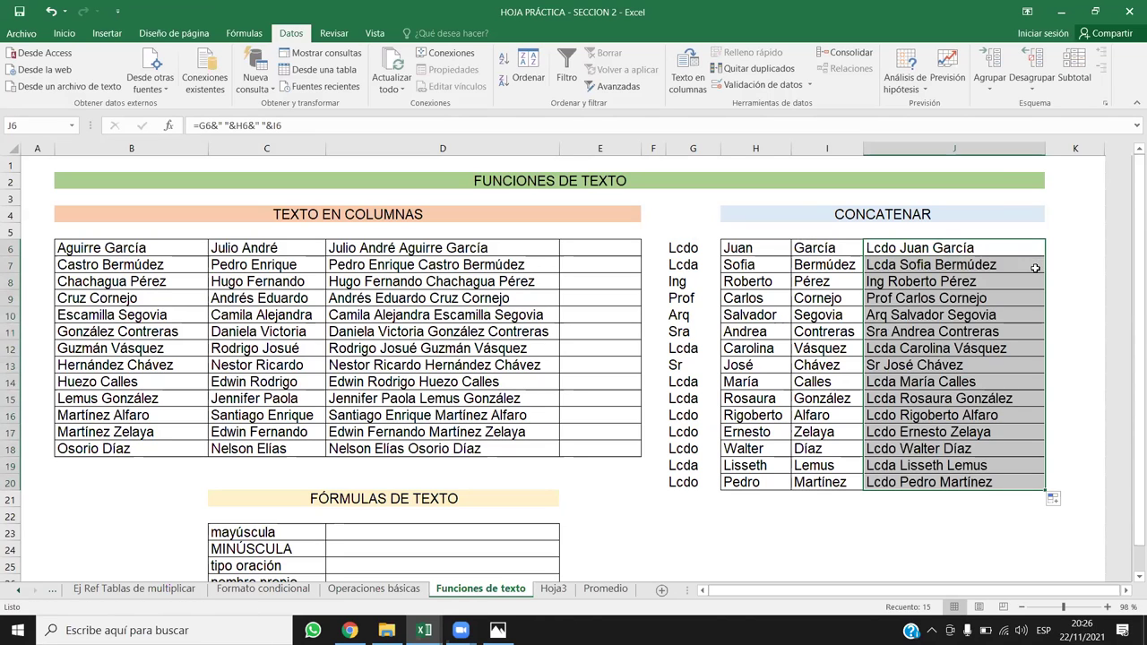
left_click(961, 524)
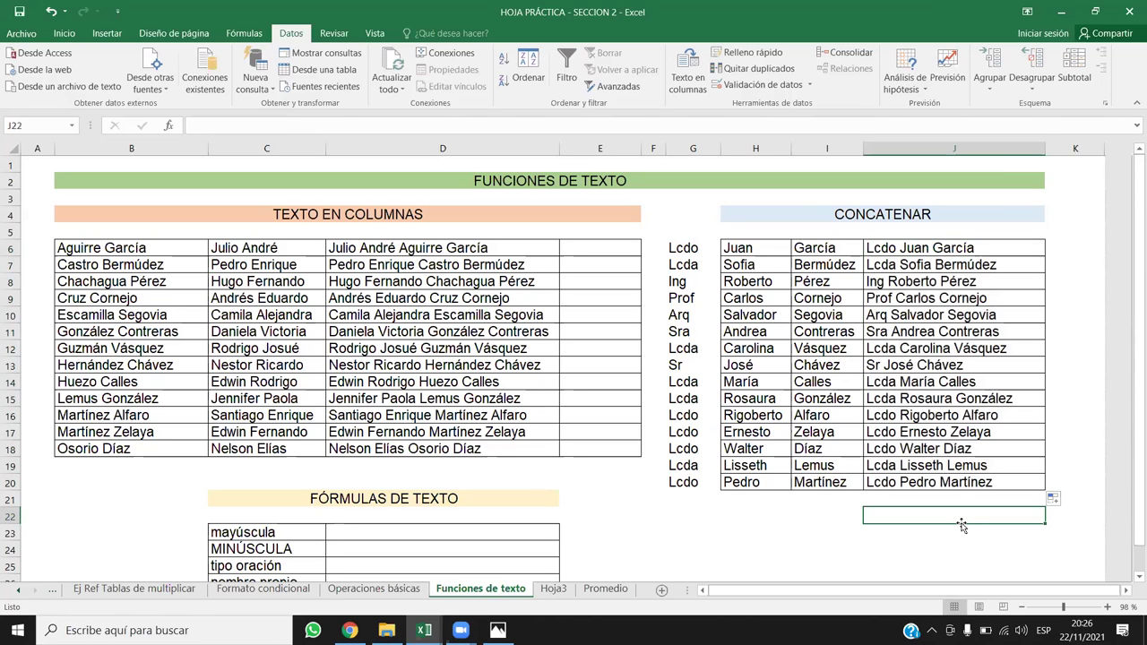
left_click(924, 246)
left_click_drag(938, 335, 938, 481)
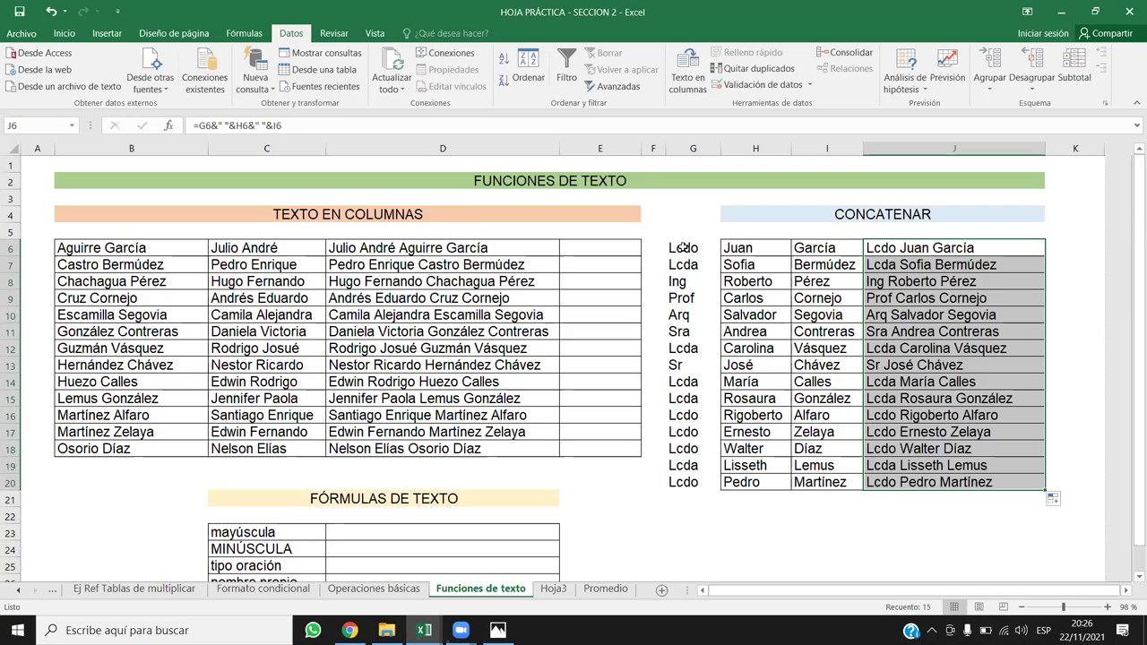
left_click_drag(682, 247, 683, 482)
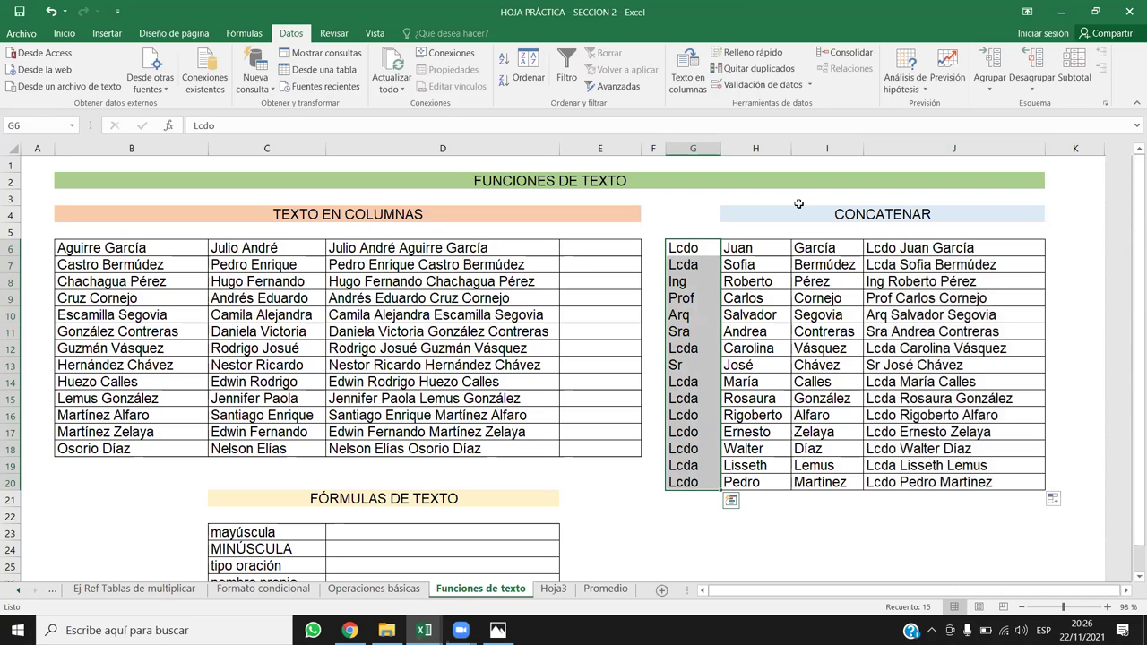
scroll(839, 294, "down", 1)
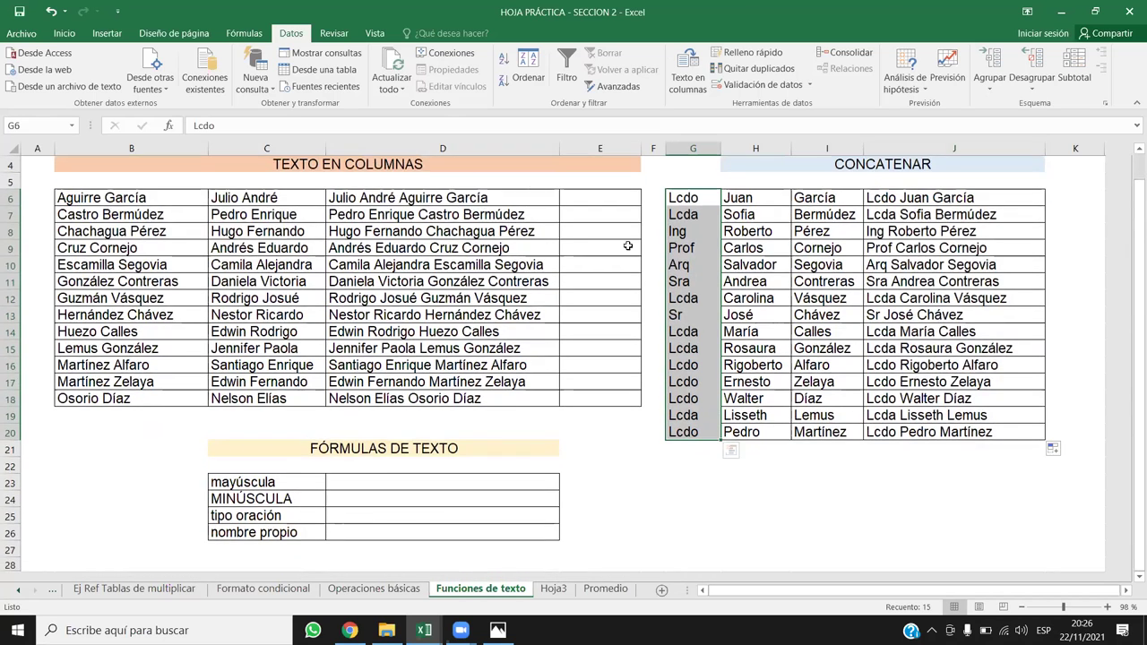
scroll(840, 294, "up", 1)
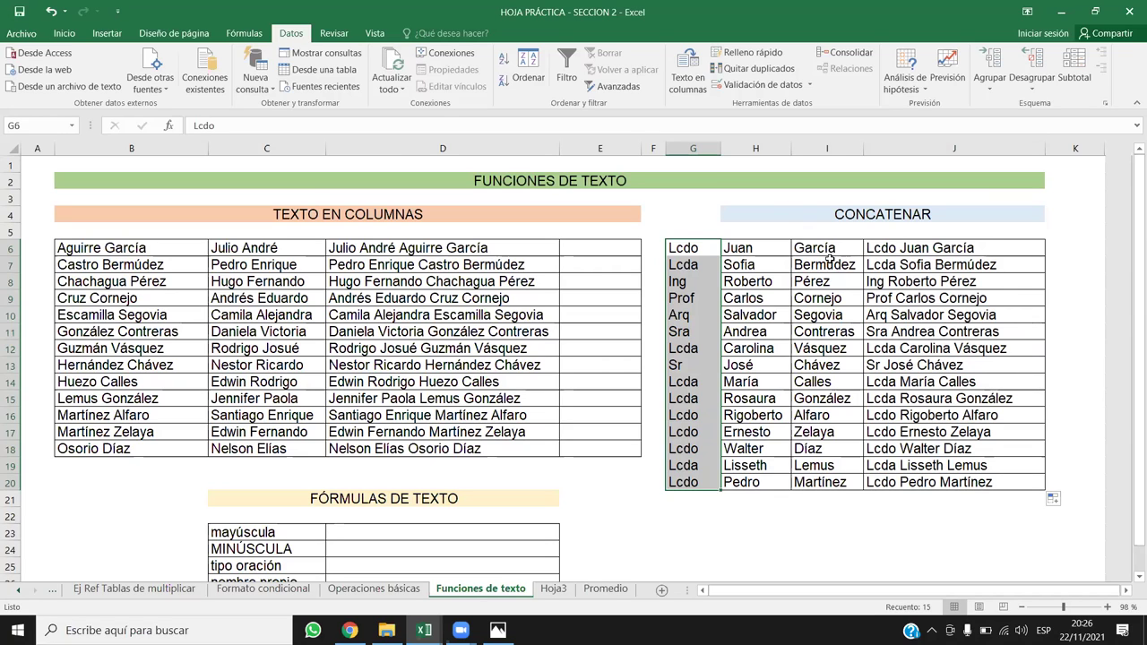
left_click(907, 255)
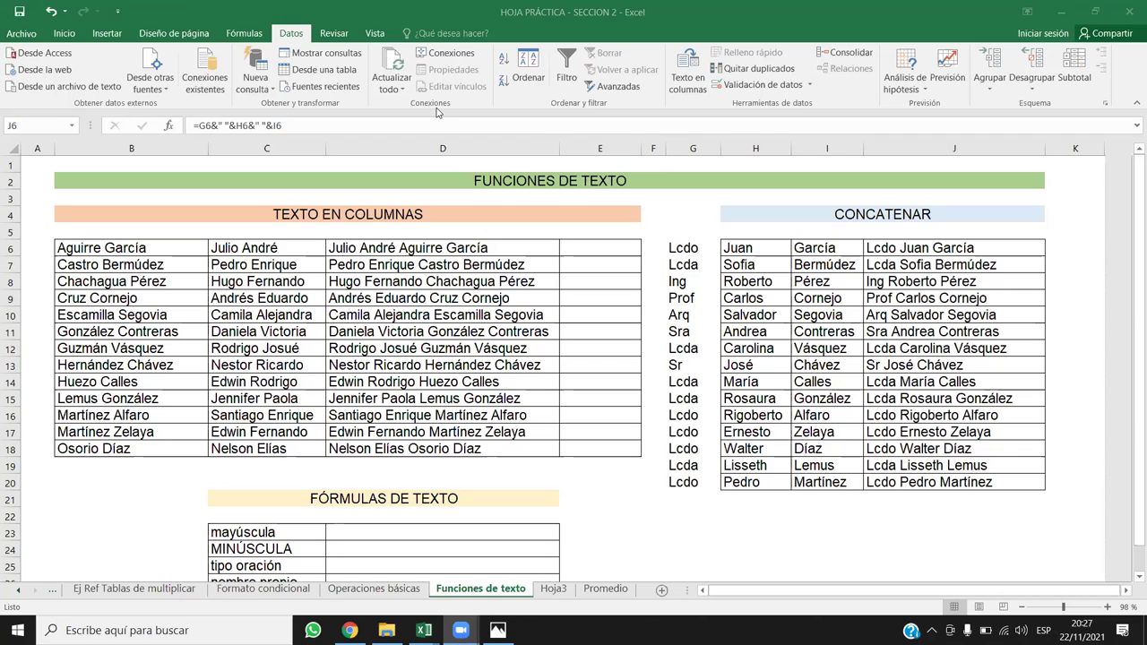
left_click(939, 297)
Step: Copy the first names, surnames and joined names from H6:J20 and paste them at C5 on Hoja3
left_click_drag(750, 244, 920, 482)
key("ctrl+c")
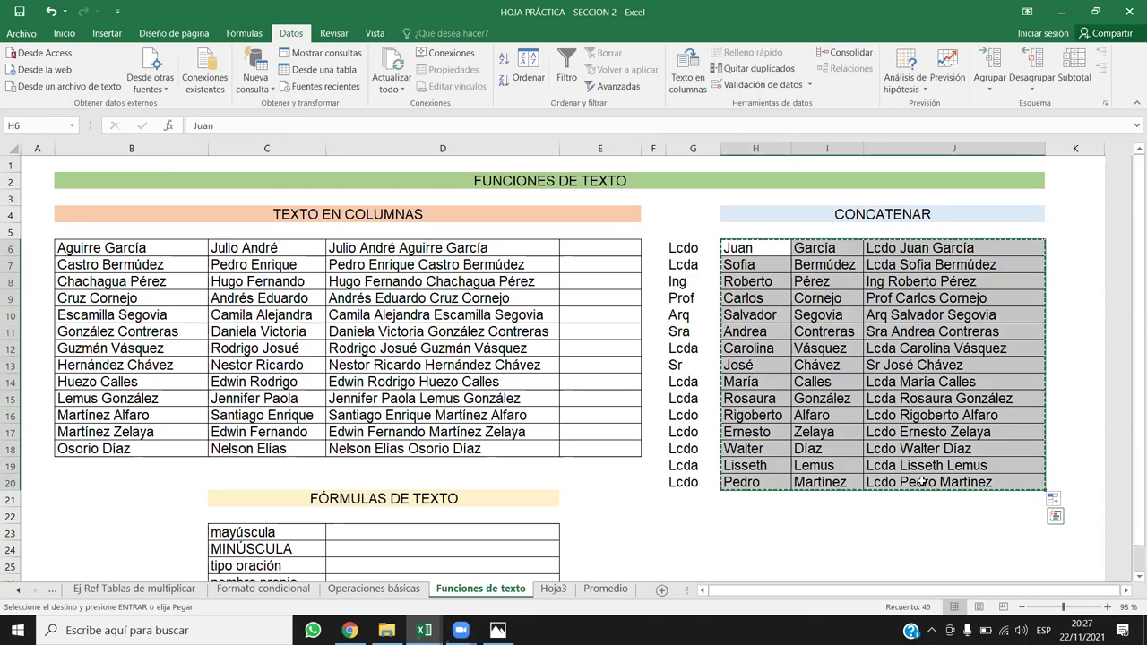
left_click(569, 594)
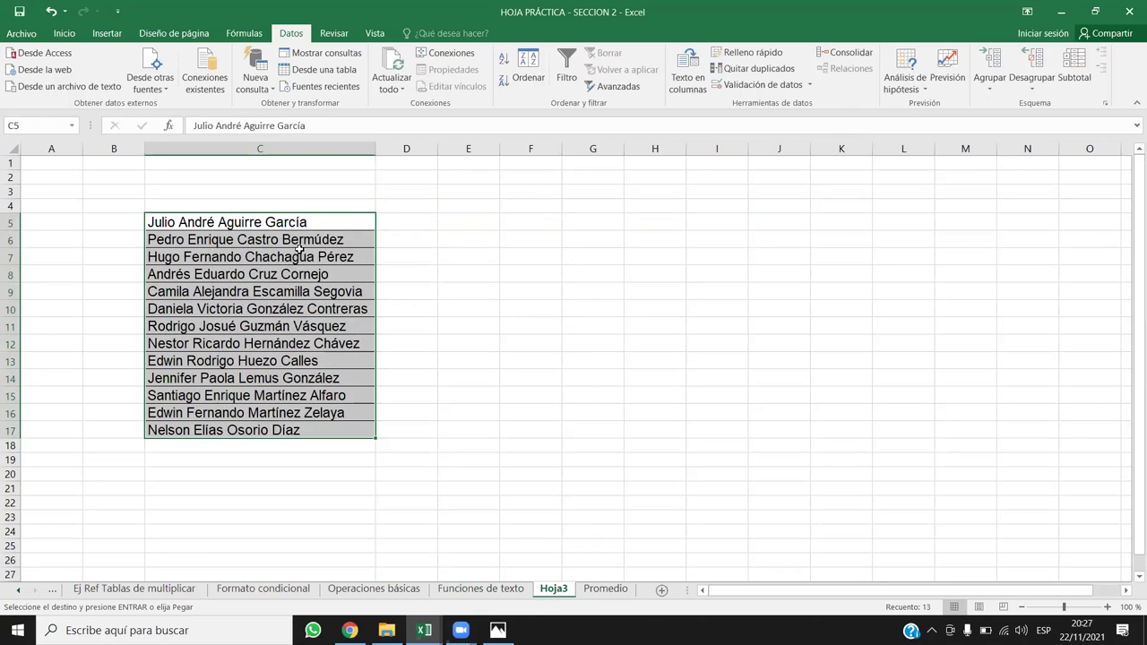
key("ctrl+v")
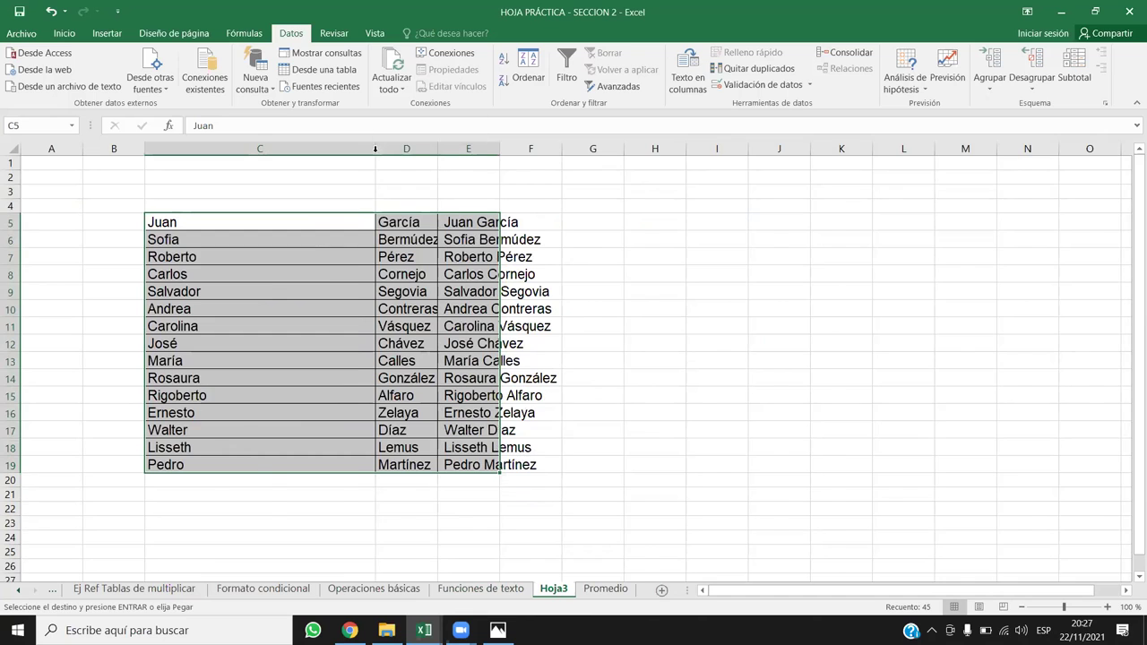
Step: Fit columns C, D and E to the pasted names, cancelling an accidental move of E5
double_click(375, 148)
left_click_drag(273, 149, 287, 148)
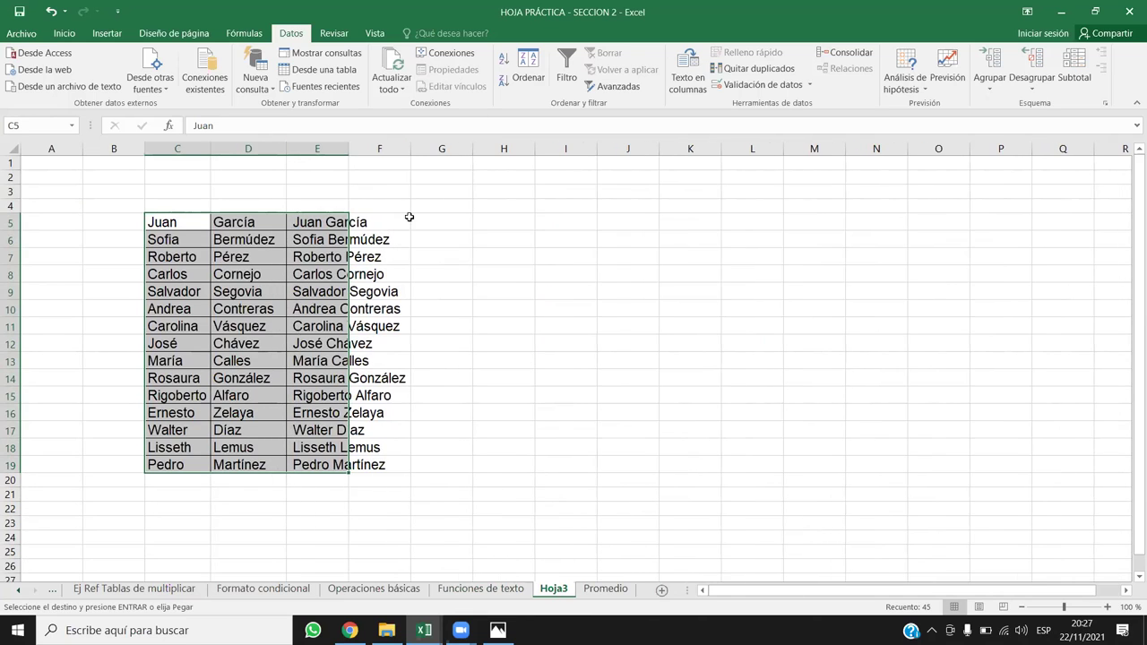
left_click(343, 219)
double_click(348, 149)
left_click_drag(375, 220, 377, 308)
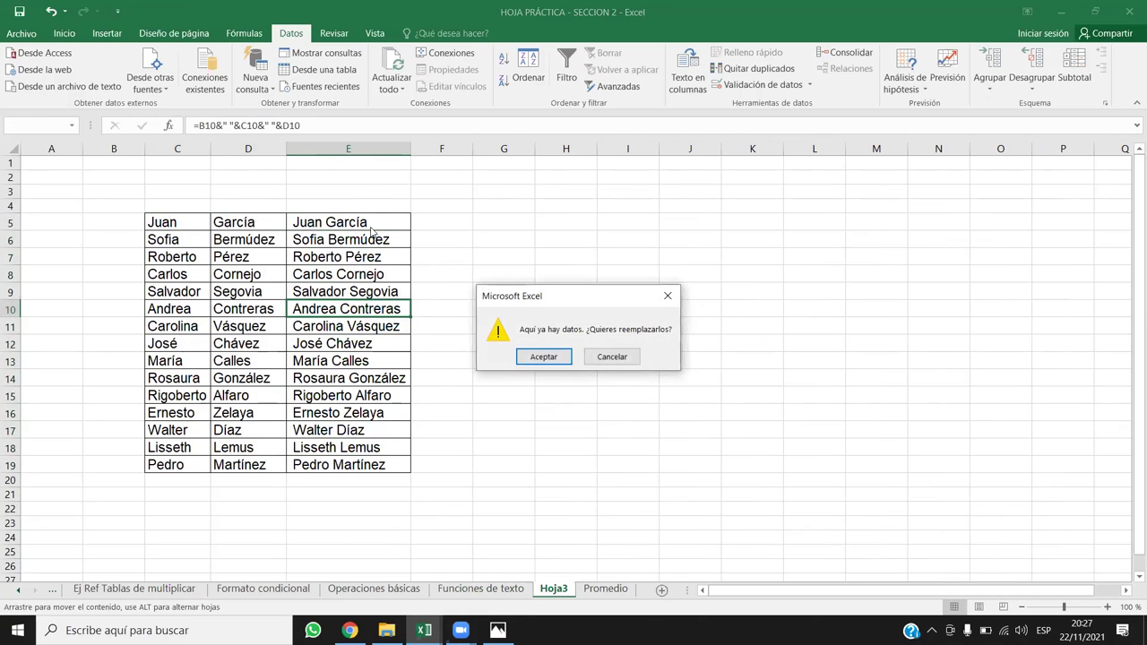
key("Escape")
Step: Clear the joined names from column E and widen columns C and D
left_click_drag(370, 222, 379, 465)
key("Delete")
left_click_drag(222, 148, 227, 149)
left_click_drag(301, 149, 312, 148)
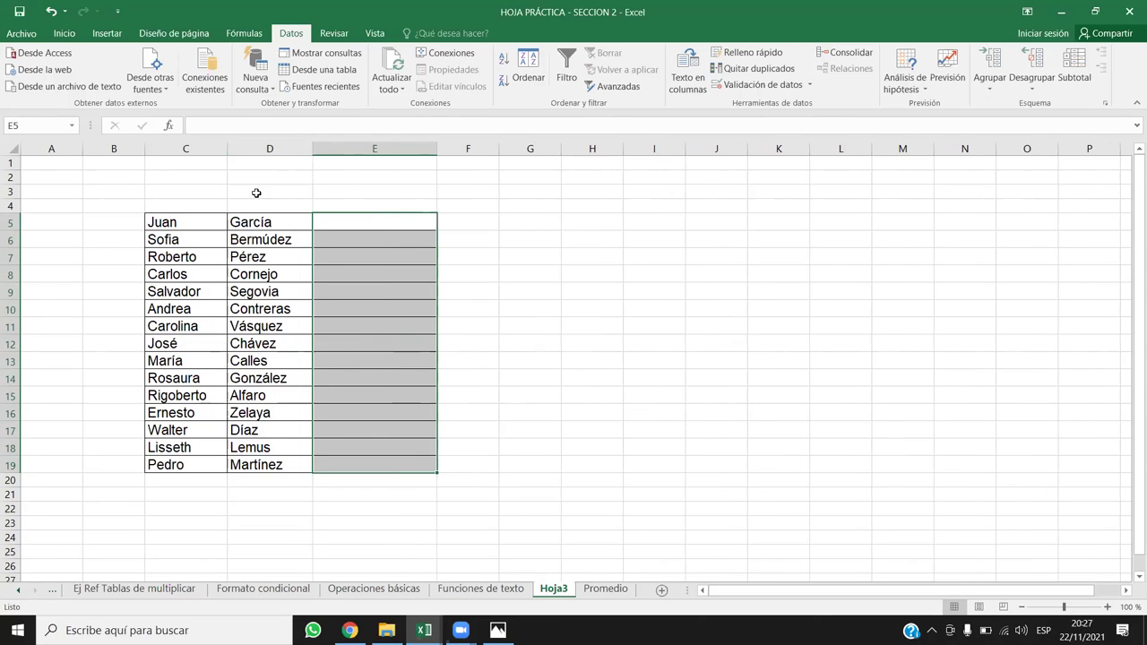
left_click(207, 208)
Step: Enter the heading Nombre in C4
key("Up")
type("n")
key("BackSpace")
key("Return")
type("Nombre")
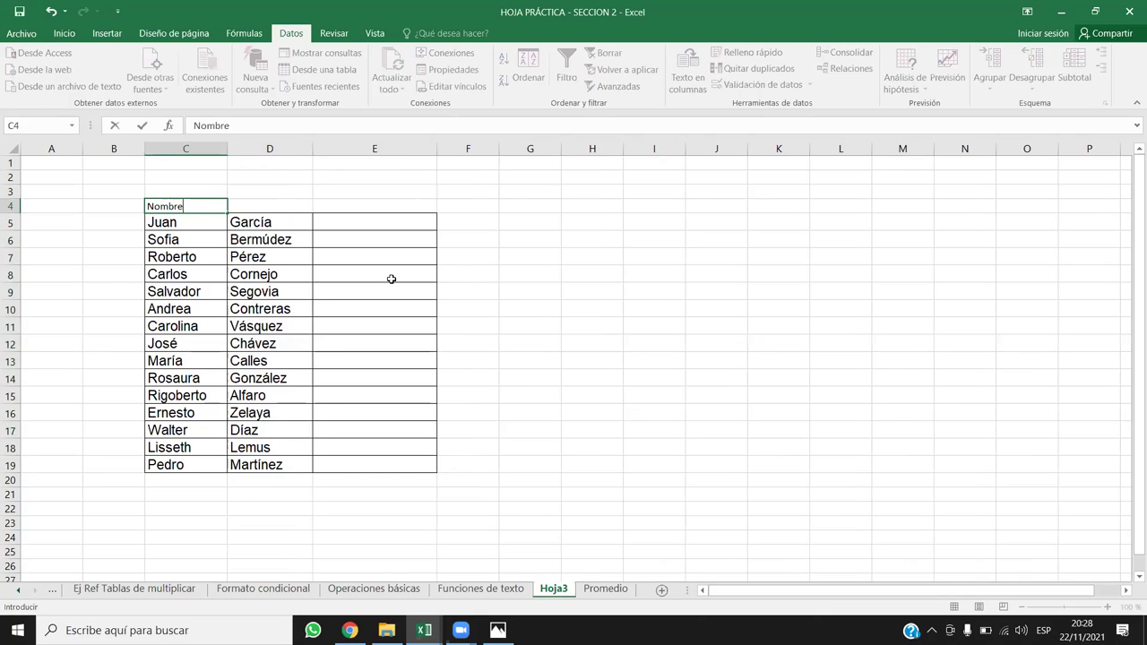
key("Tab")
Step: Add the headings Apellido in D4 and Correo in E4
type("Apellido")
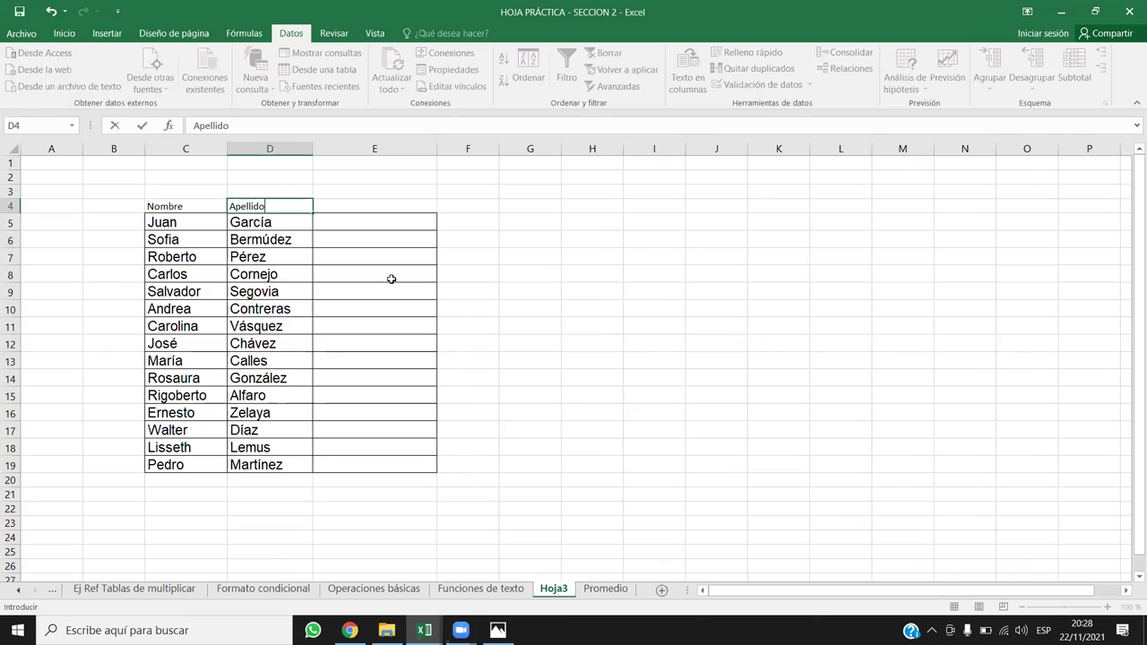
key("Down")
left_click(317, 209)
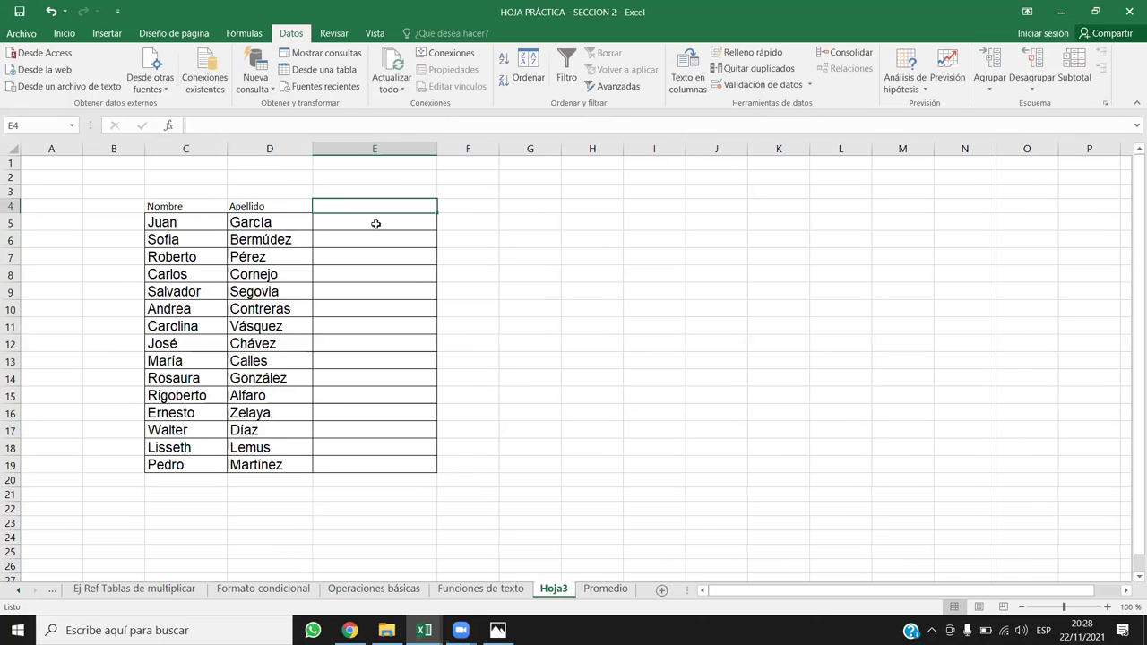
type("corre")
key("BackSpace")
key("BackSpace")
key("BackSpace")
key("BackSpace")
key("BackSpace")
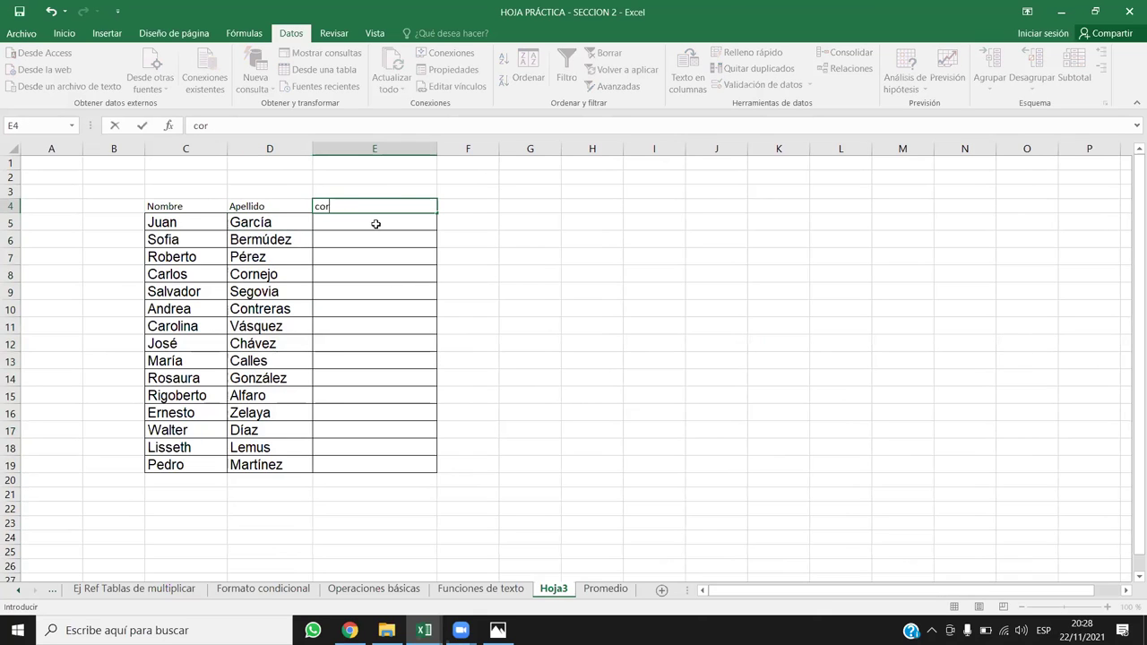
type("Correo")
key("Return")
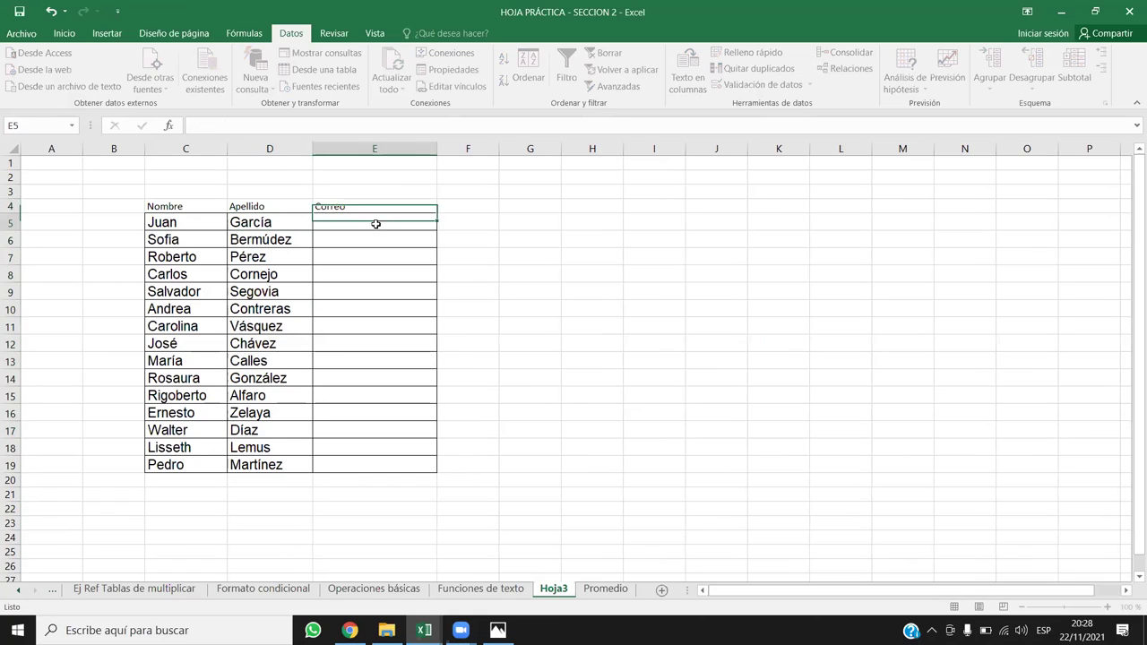
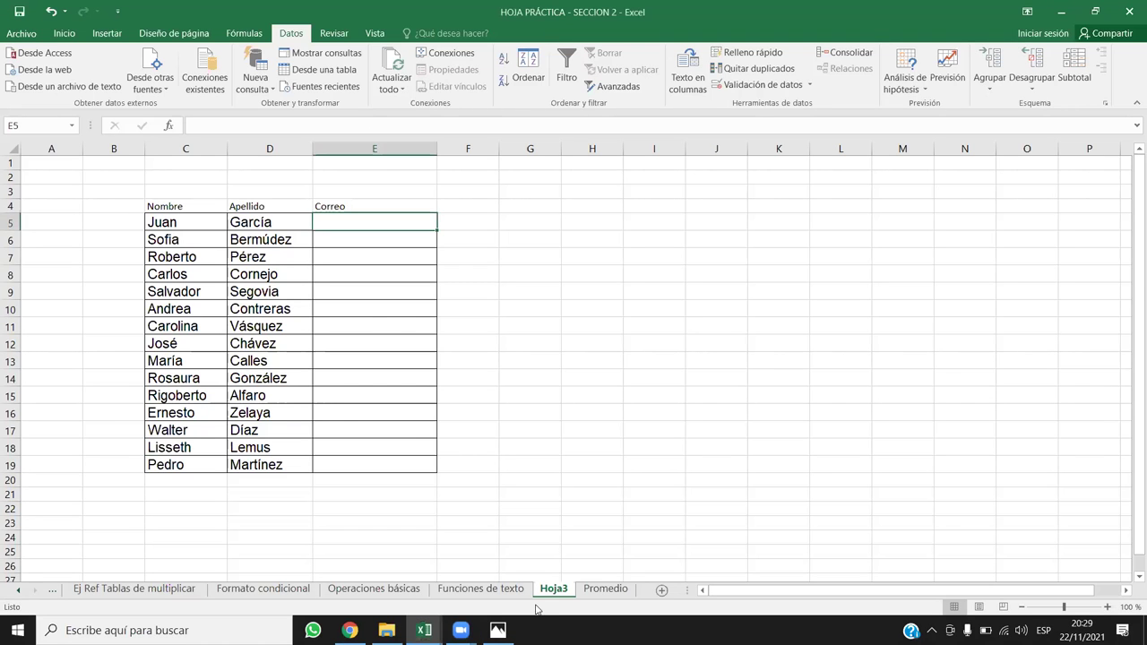
Step: Go to the Funciones de texto sheet and scroll down to the FÓRMULAS DE TEXTO table
left_click(480, 588)
scroll(501, 403, "down", 3)
left_click_drag(290, 351, 527, 427)
left_click(580, 414)
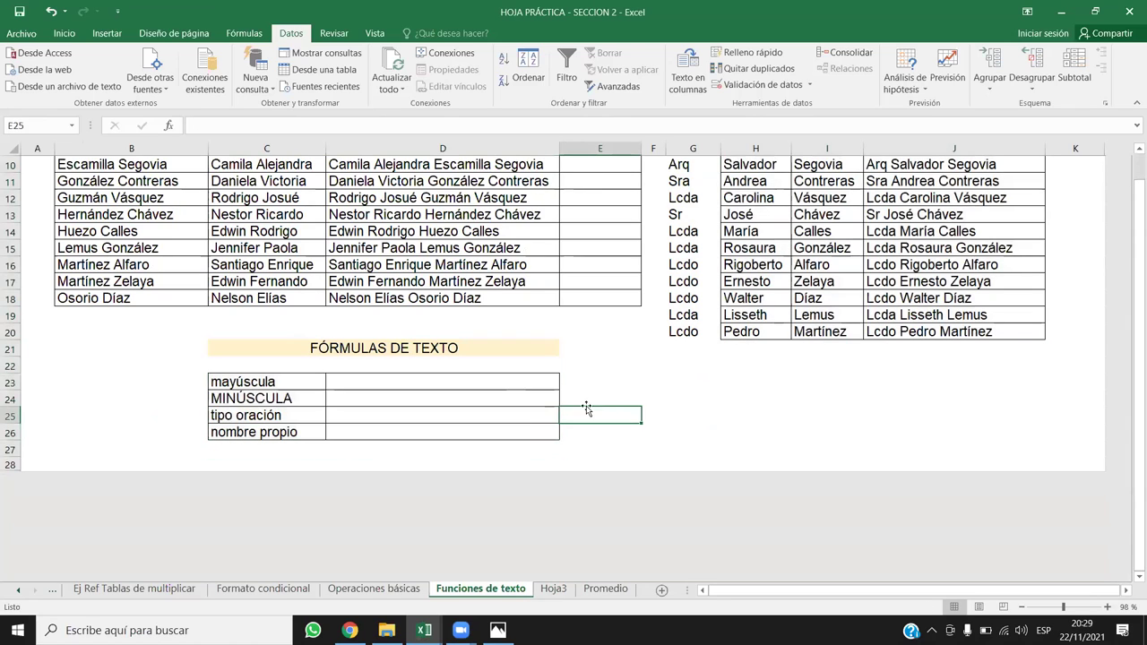
left_click(550, 588)
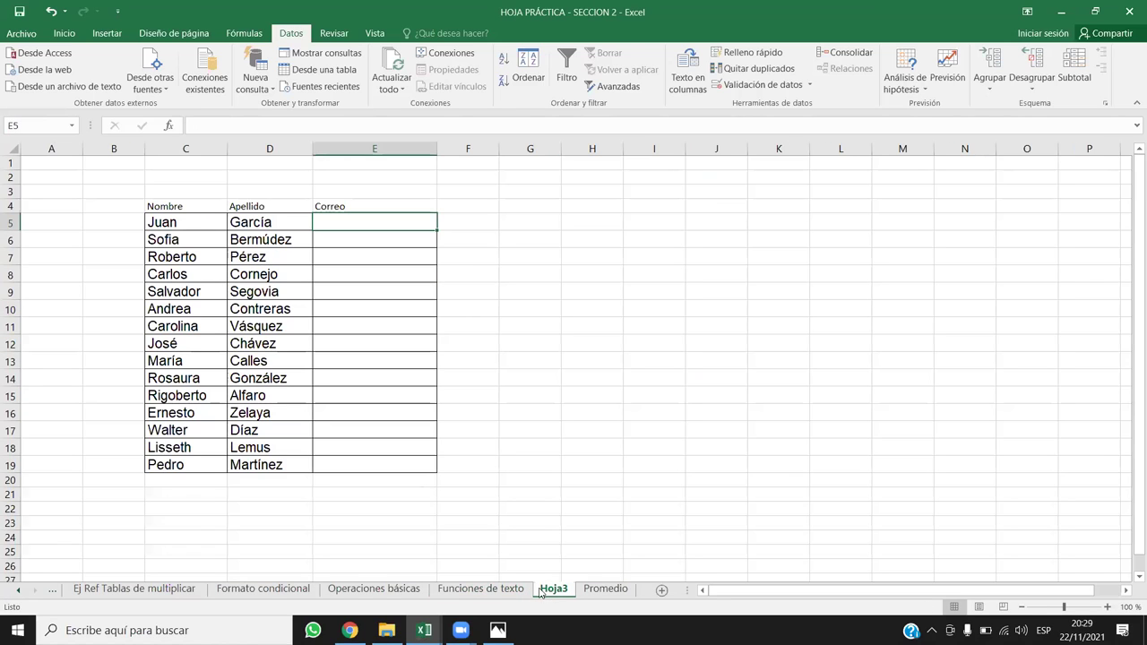
left_click(480, 588)
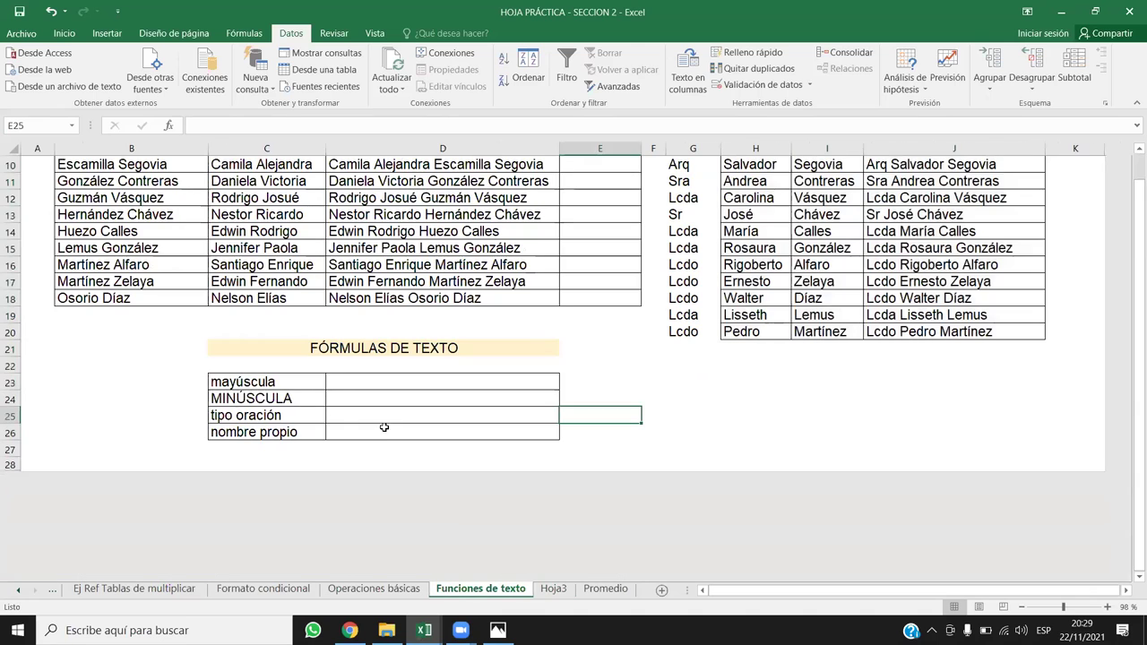
left_click_drag(333, 351, 350, 422)
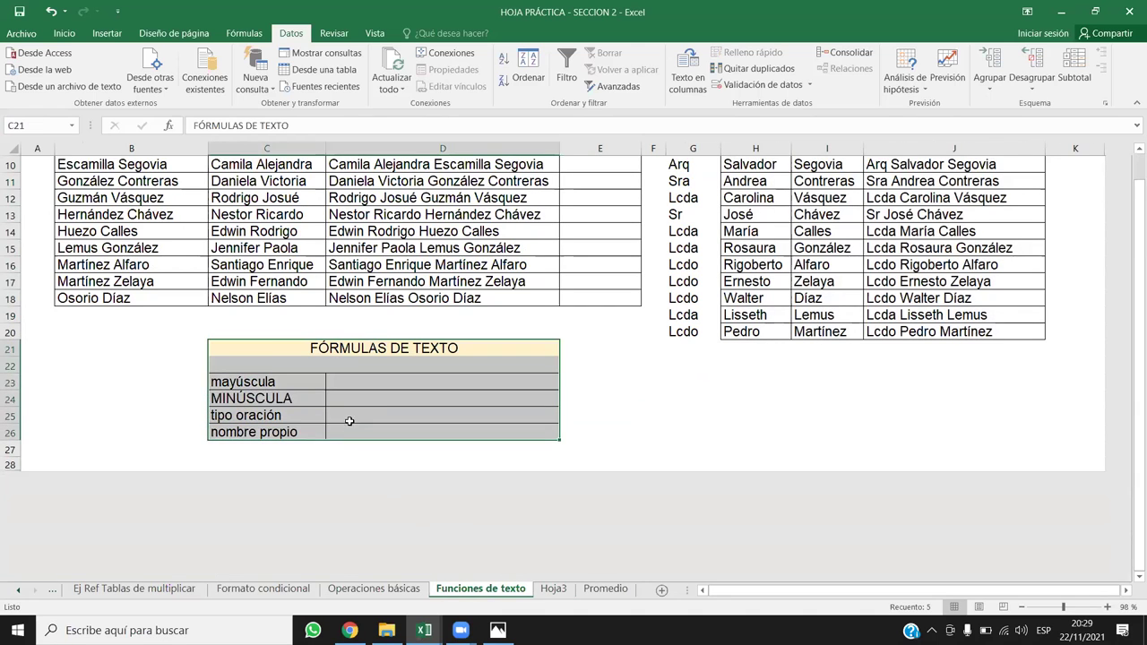
left_click(349, 421)
Step: Check the mayúscula and MINÚSCULA labels, then start a formula in D23
left_click(381, 377)
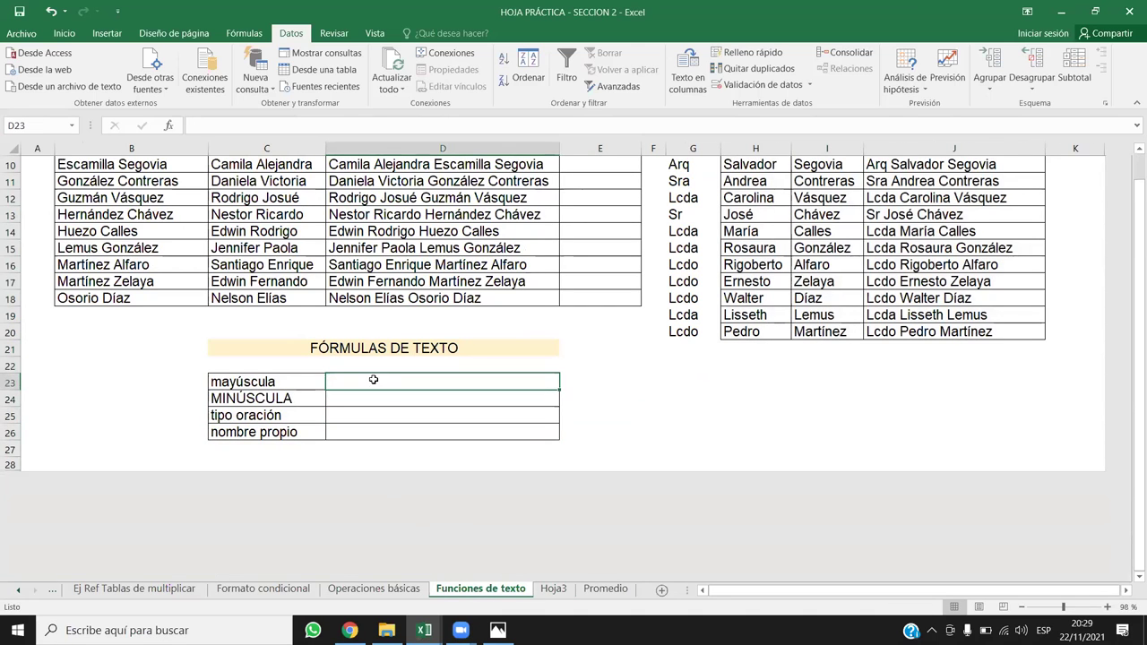
left_click(288, 380)
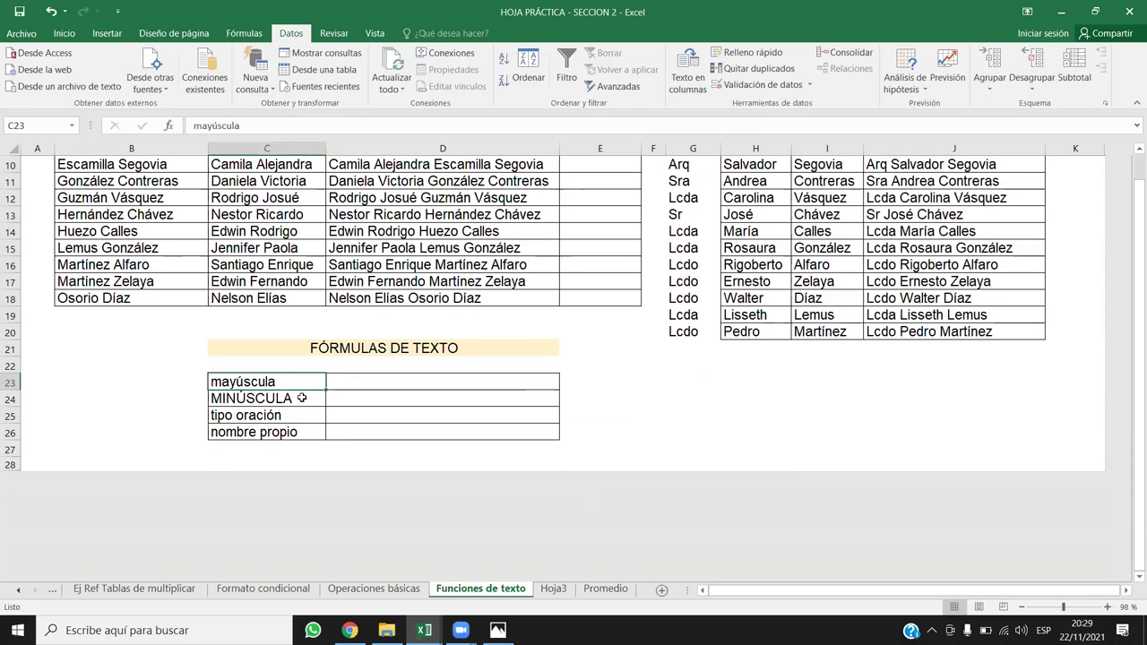
left_click(397, 381)
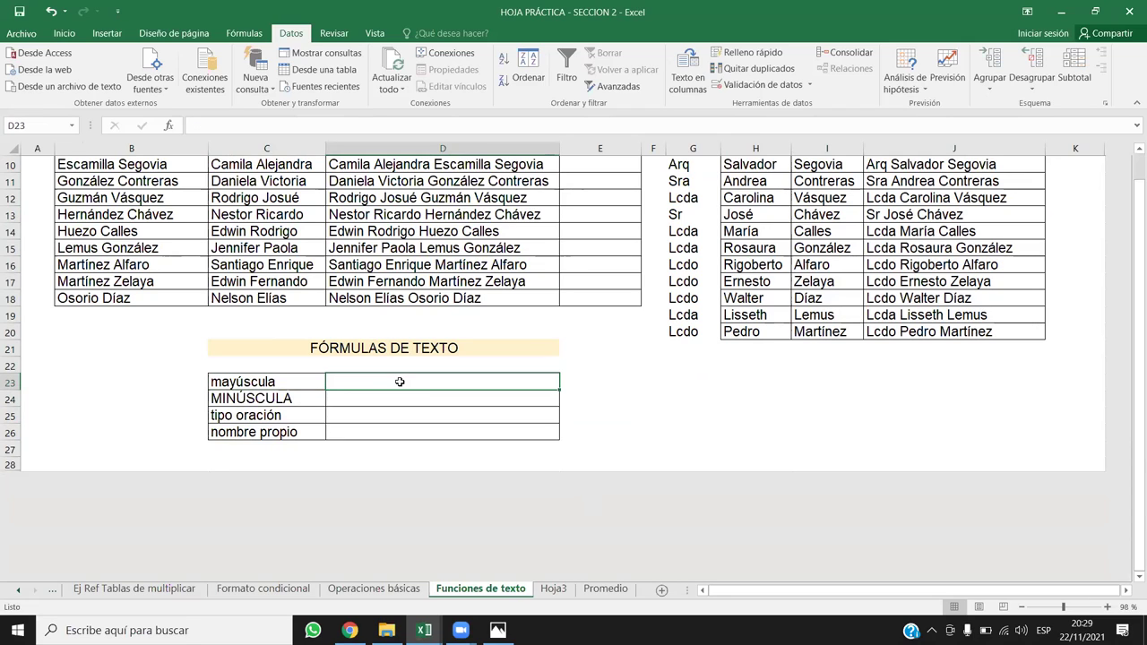
left_click(256, 407)
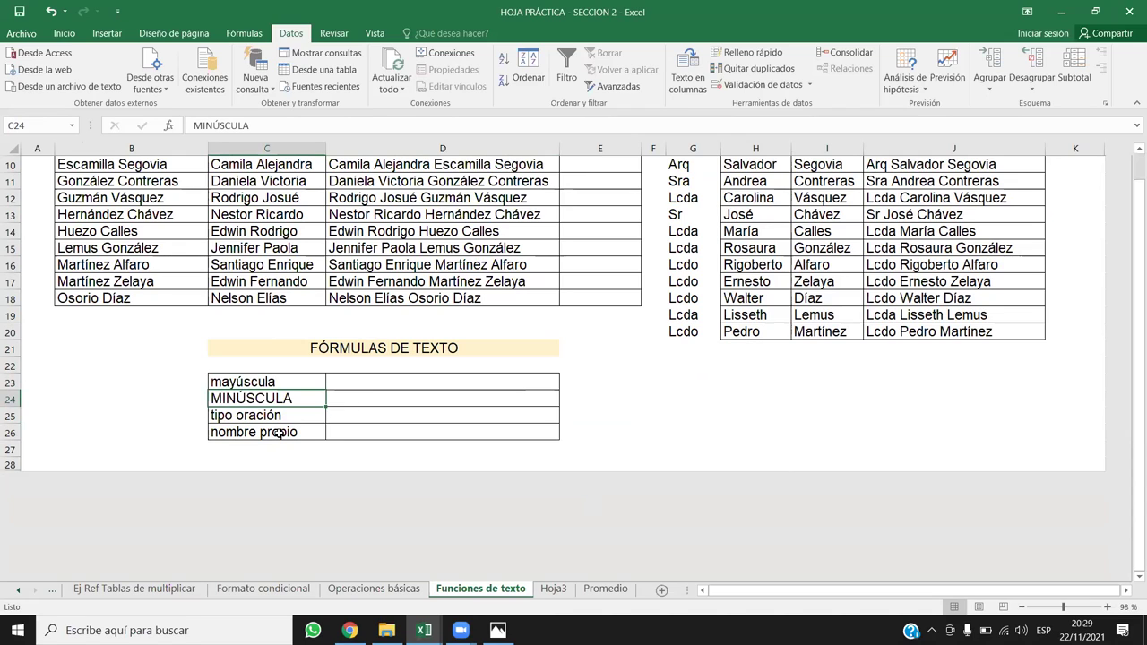
left_click(399, 411)
left_click(385, 382)
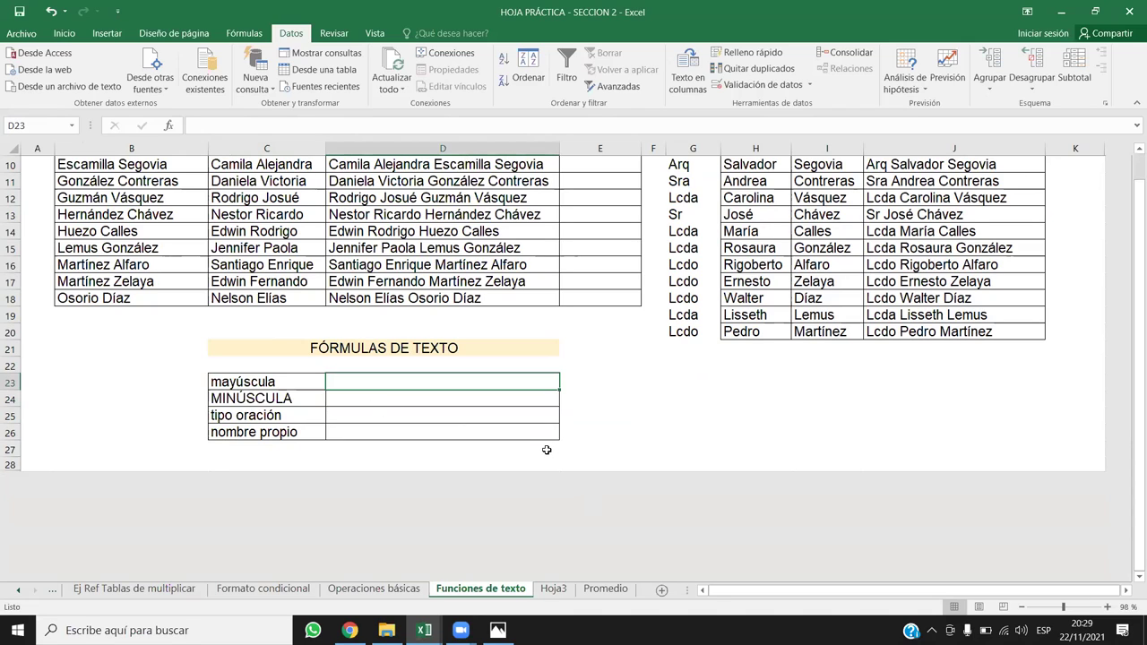
type("=")
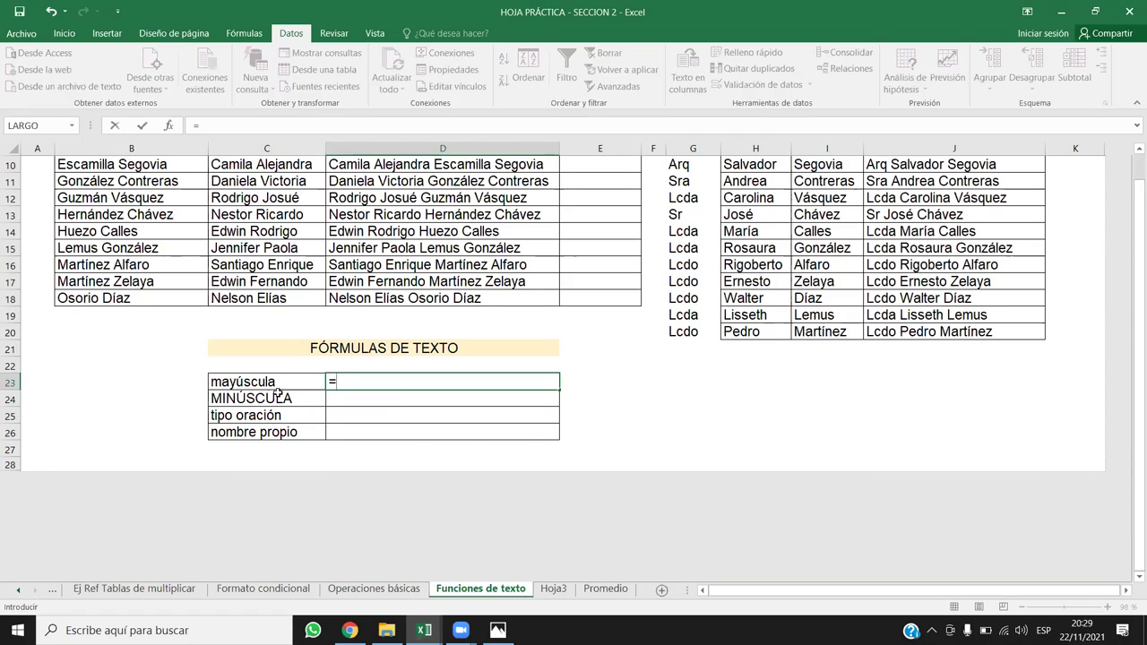
Step: Enter =MAYUSC(C23) in D23 so it shows MAYÚSCULA
left_click(253, 385)
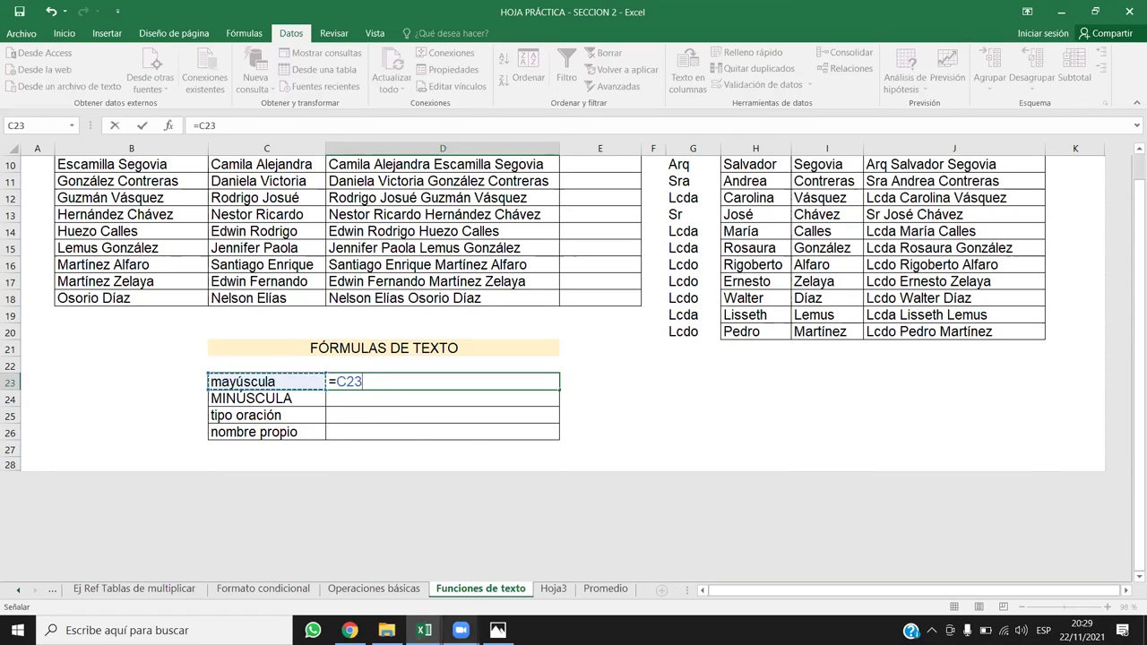
key("BackSpace")
key("BackSpace")
key("BackSpace")
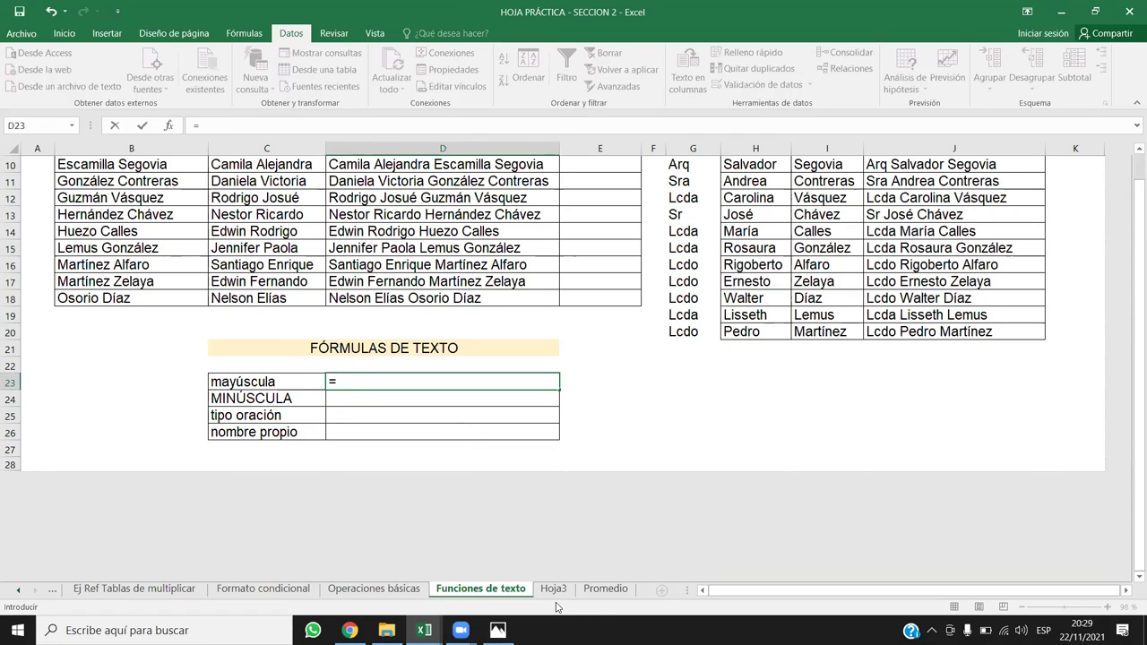
type("mayus")
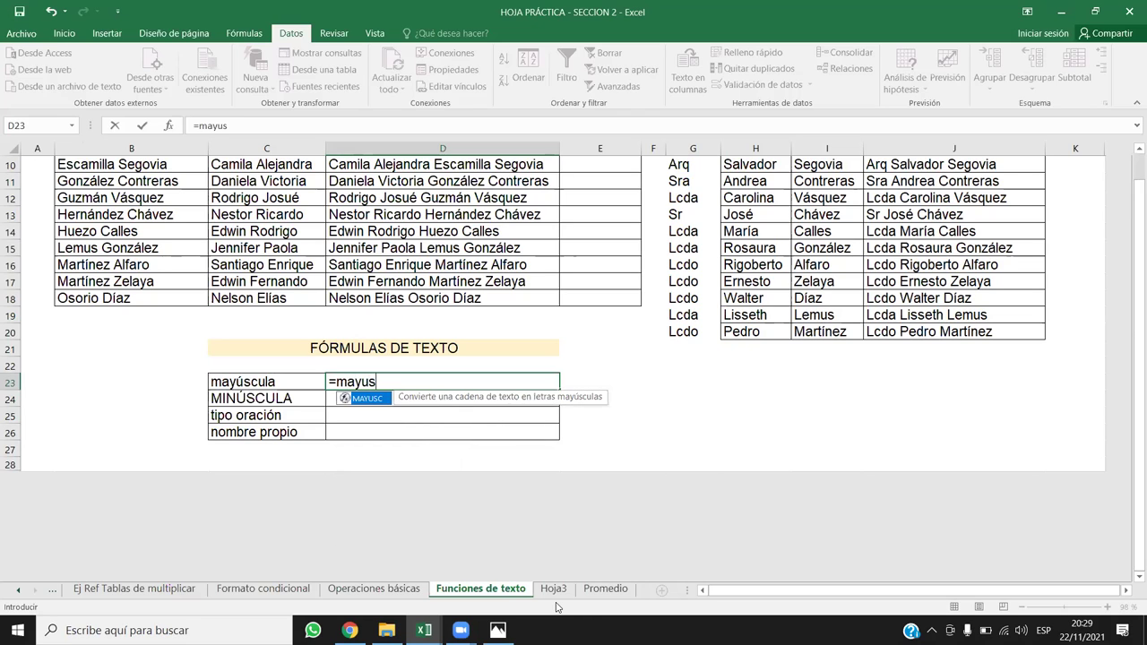
key("Tab")
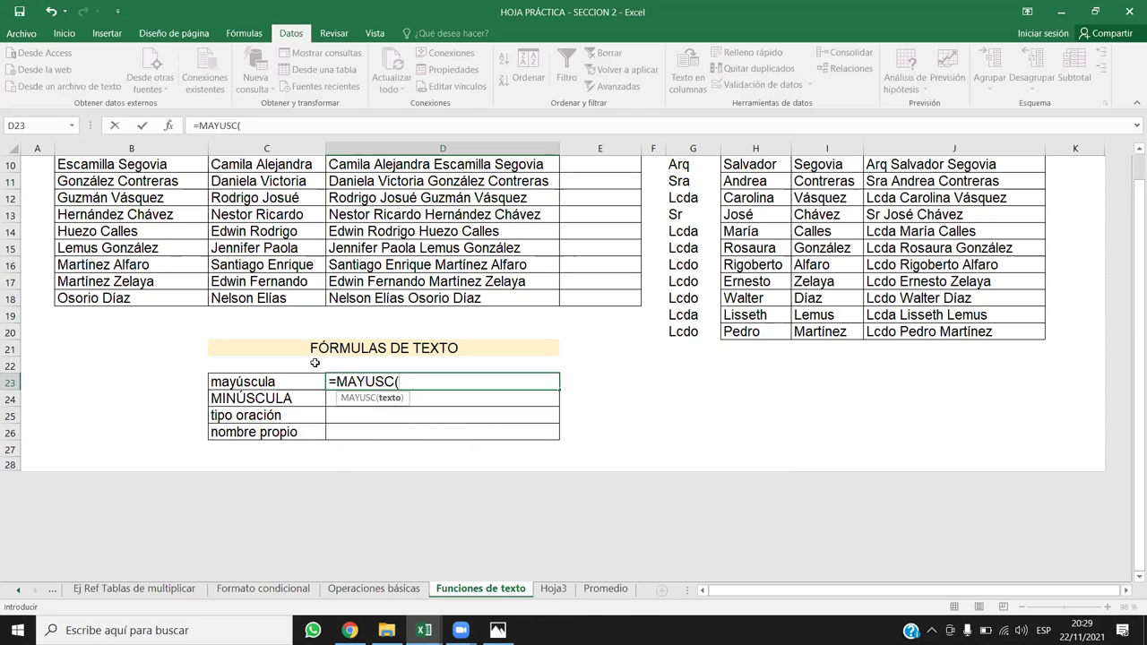
left_click(283, 386)
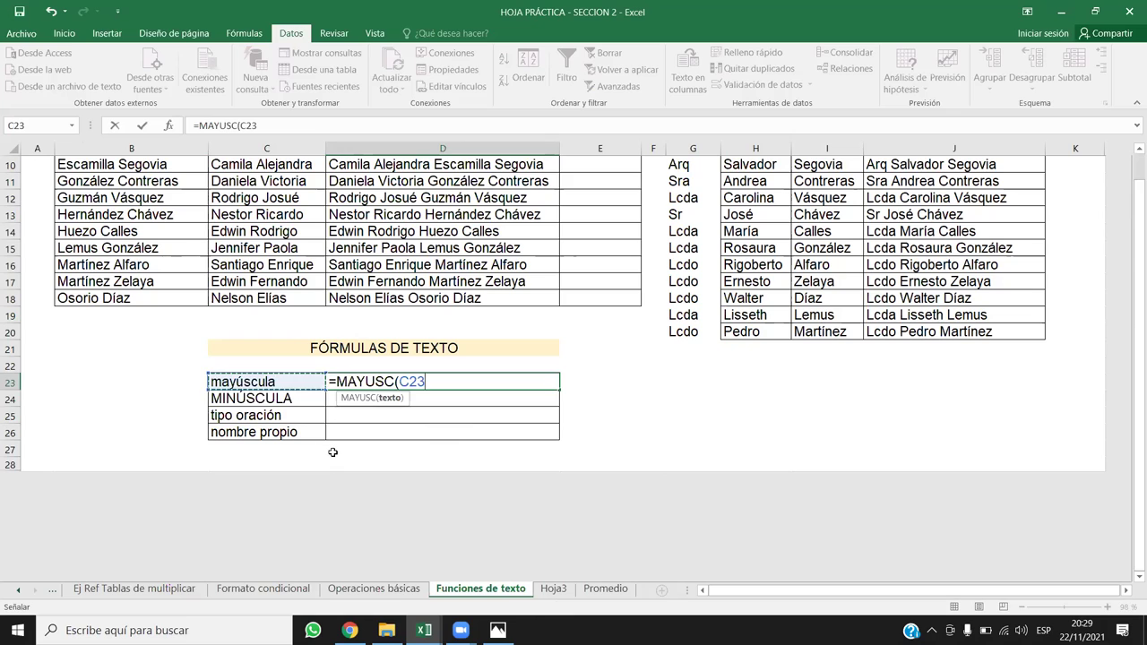
key("Return")
left_click(445, 387)
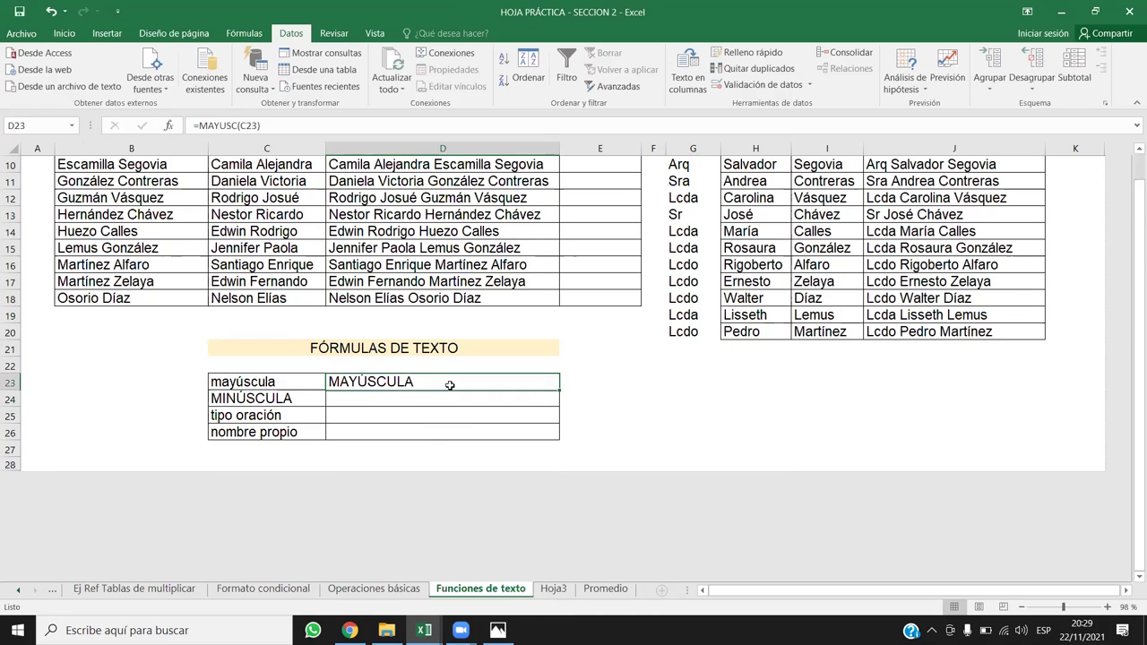
Step: Enter =MINUSC(C24) in D24 so it shows minúscula
left_click(407, 400)
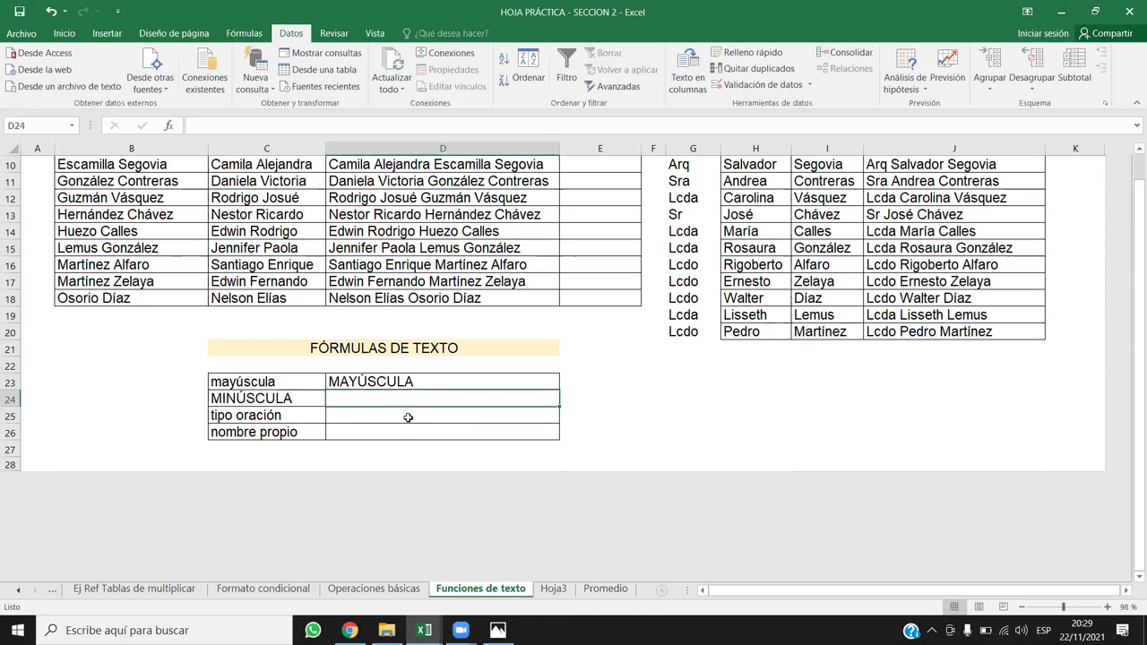
type("=min")
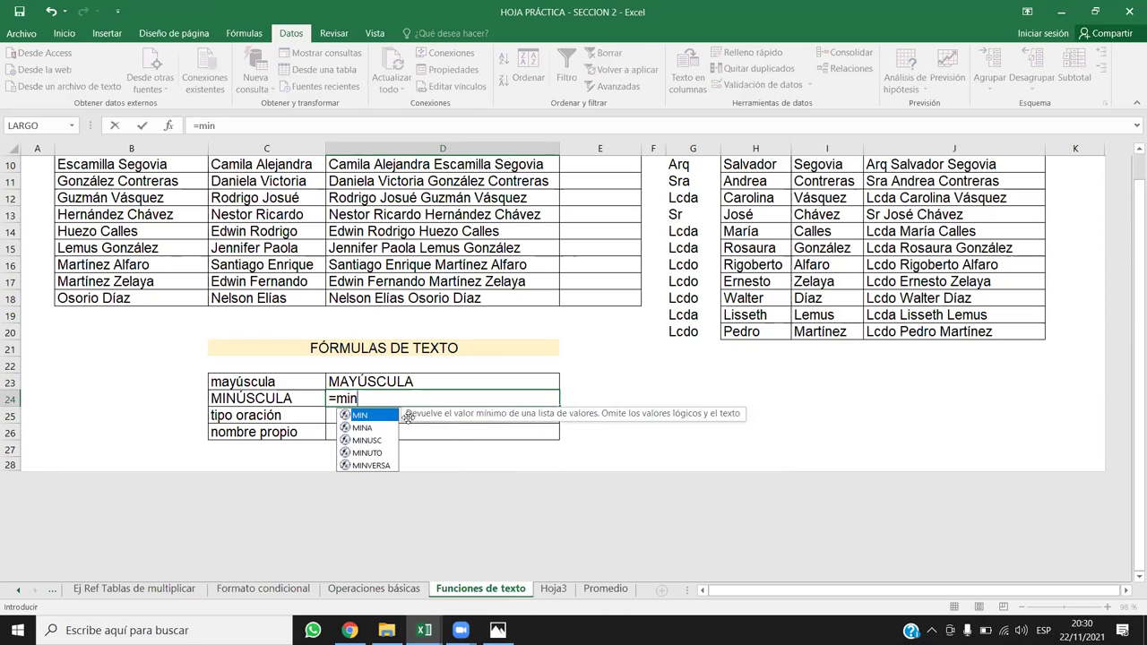
double_click(371, 441)
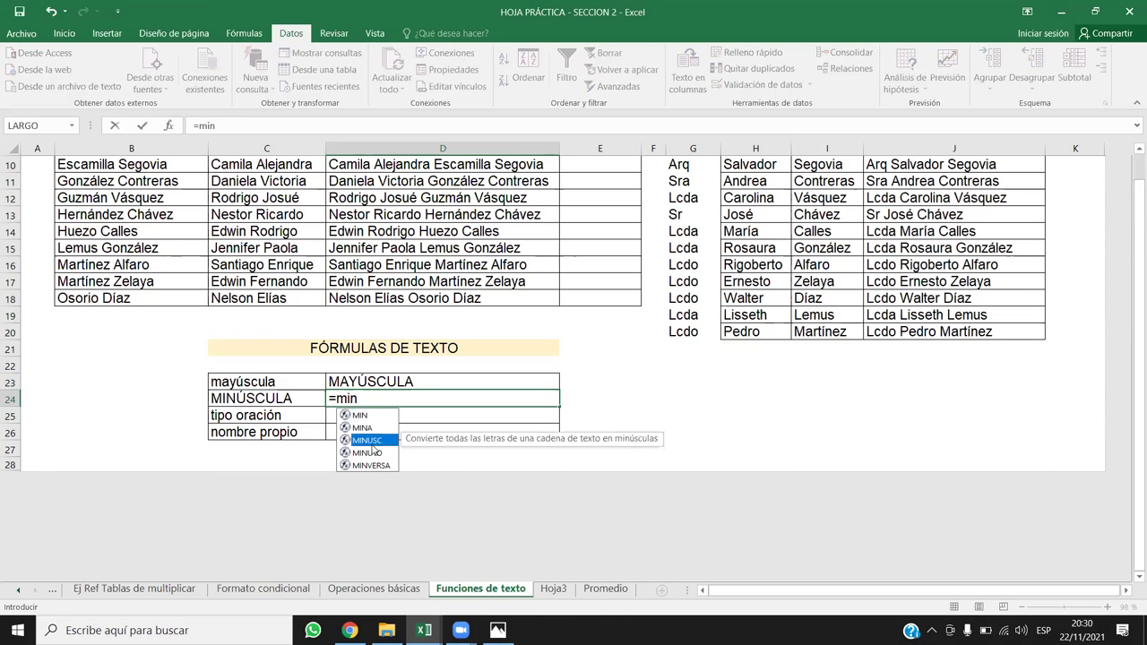
left_click(276, 400)
type(")")
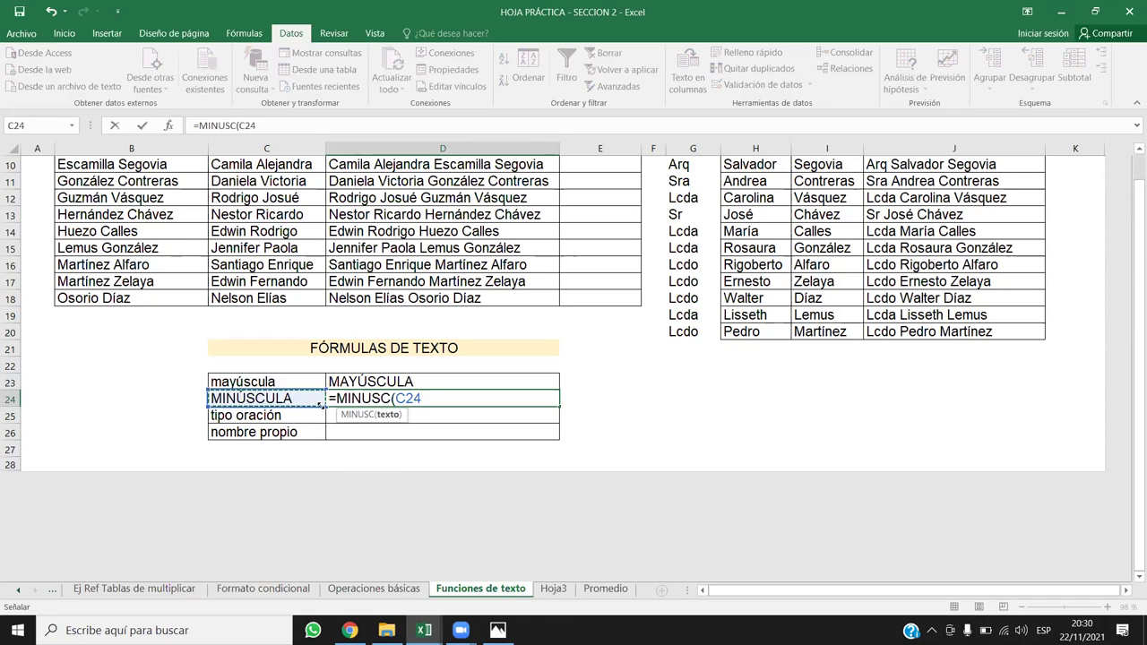
key("Return")
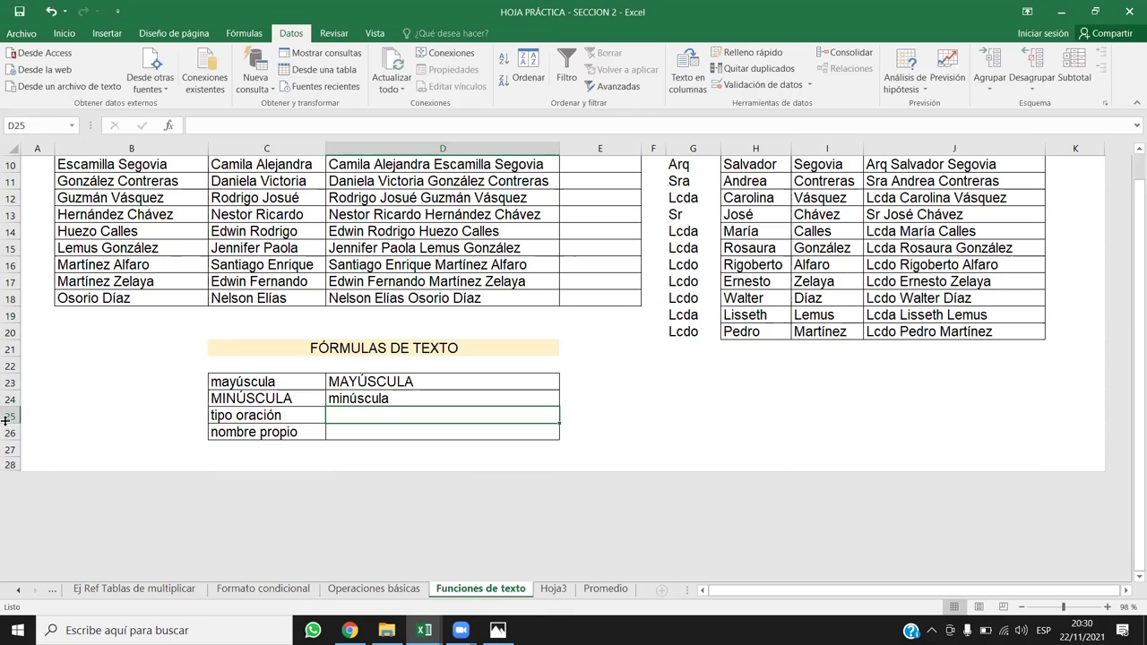
left_click_drag(11, 423, 10, 417)
Step: Delete the tipo oración row and enter =NOMPROPIO(C25) in D25
left_click(11, 415)
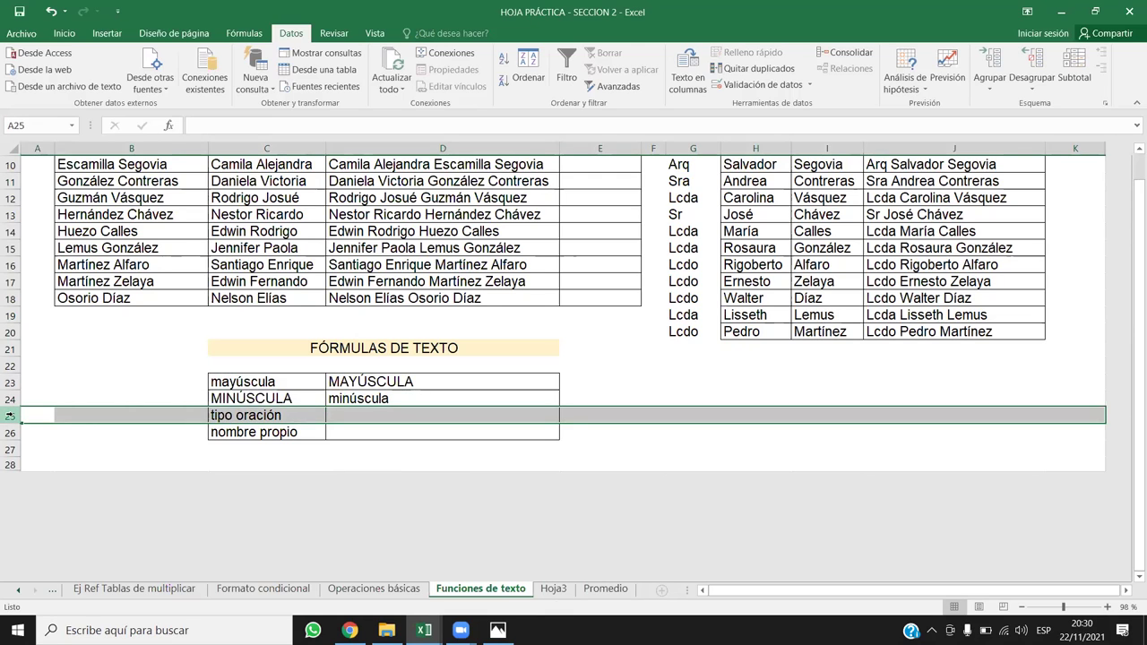
key("ctrl+minus")
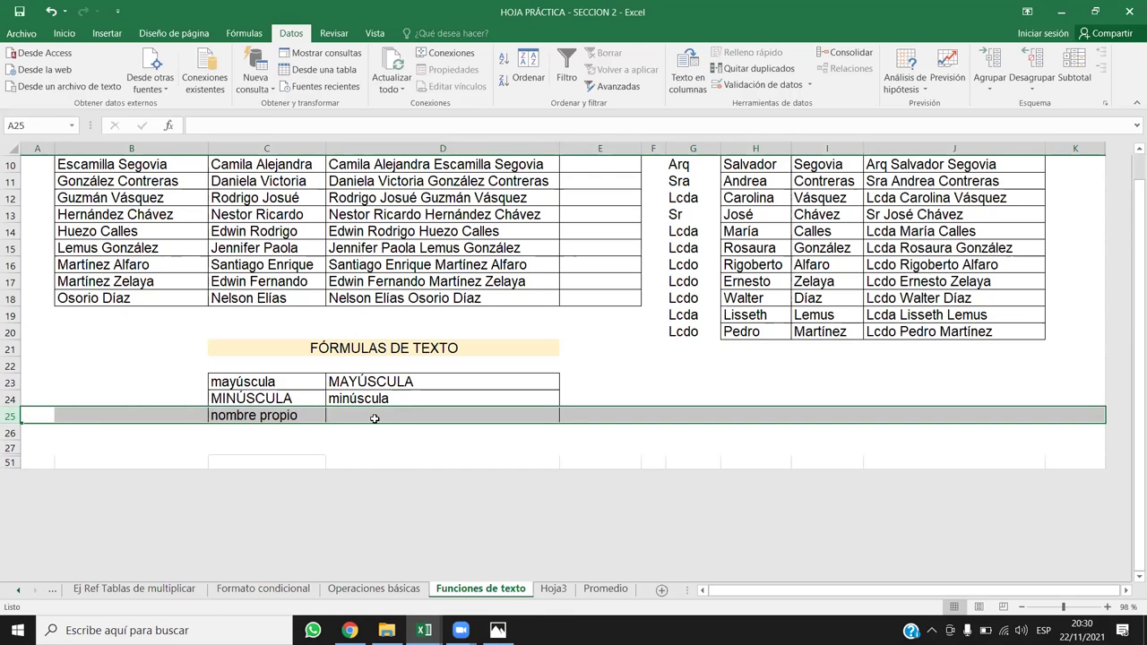
left_click(445, 415)
type("=")
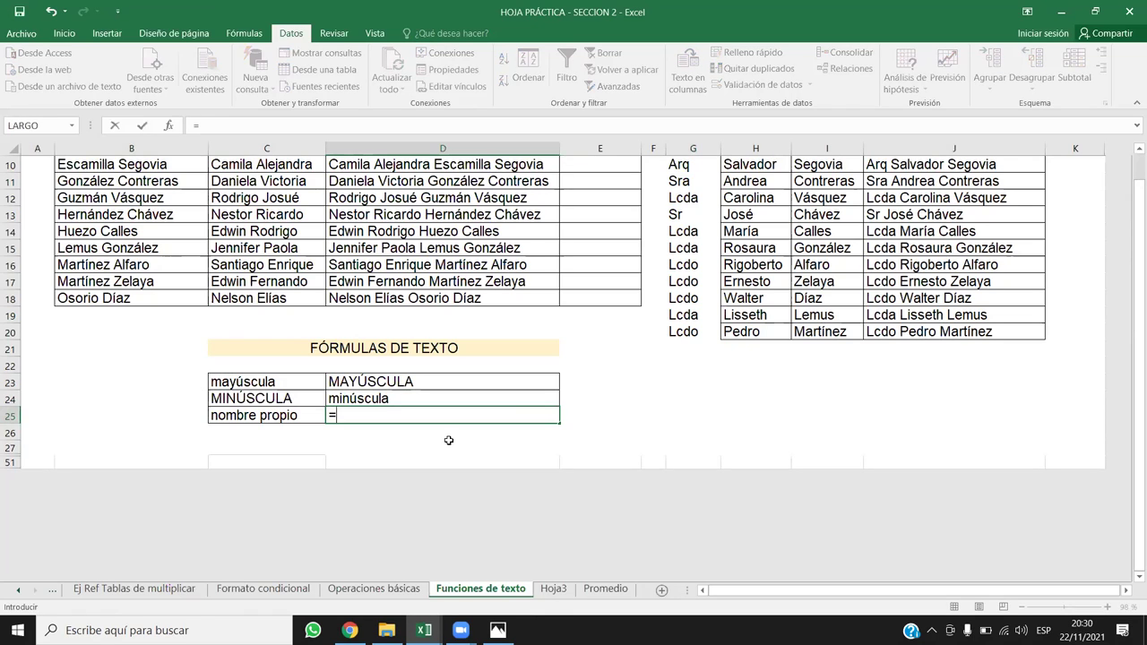
type("Nomb")
key("BackSpace")
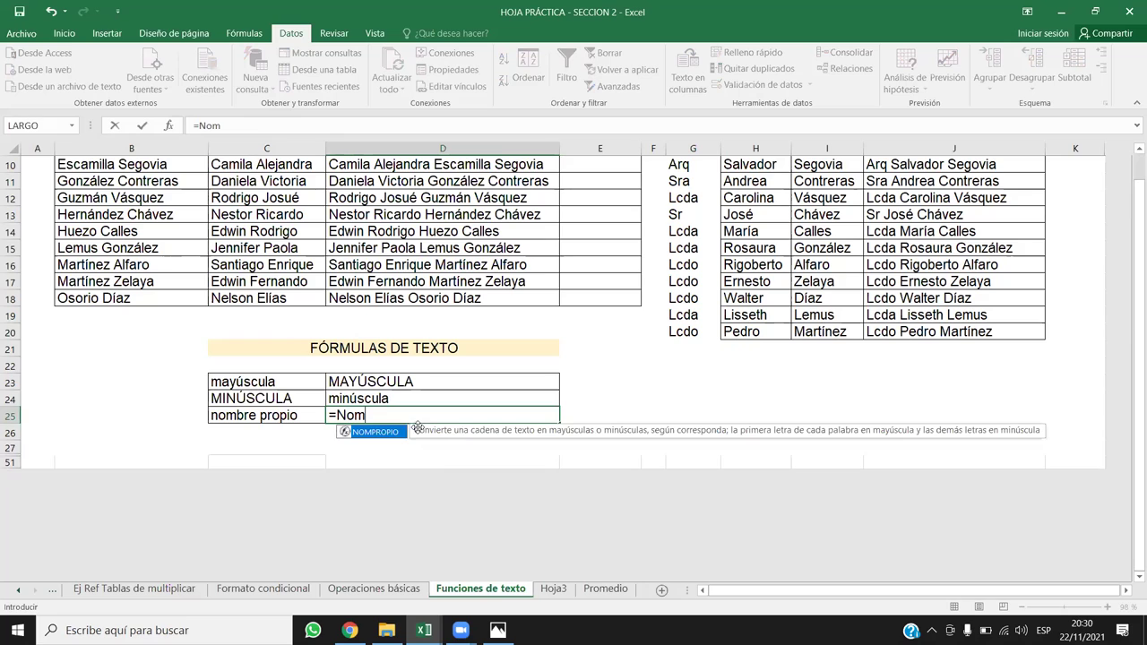
double_click(398, 435)
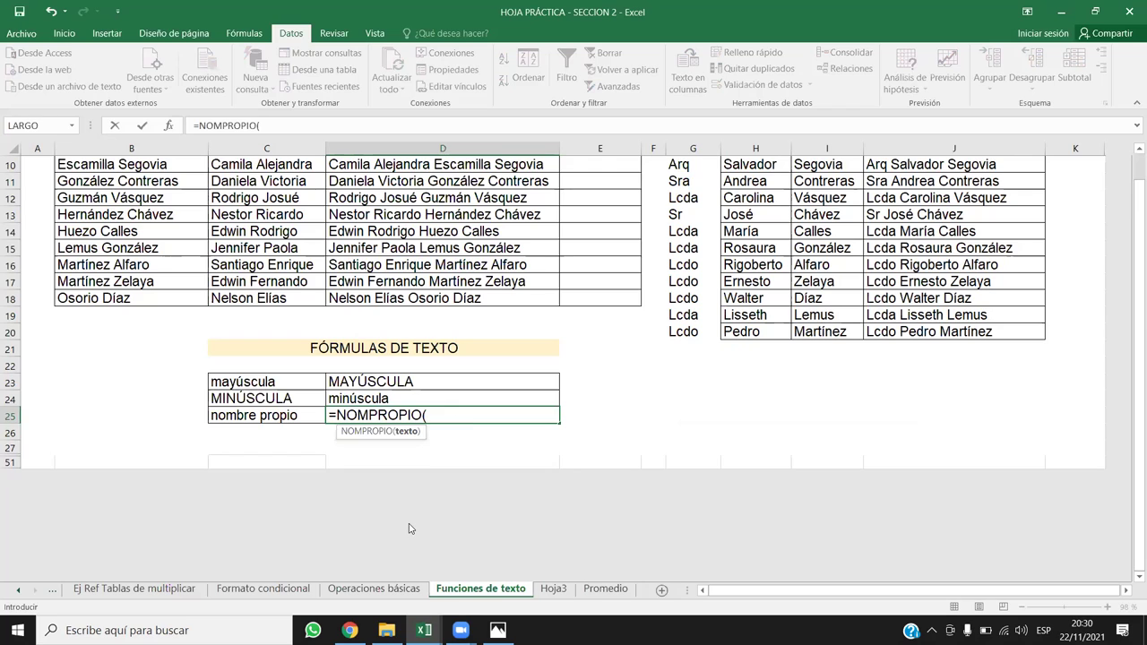
left_click(258, 417)
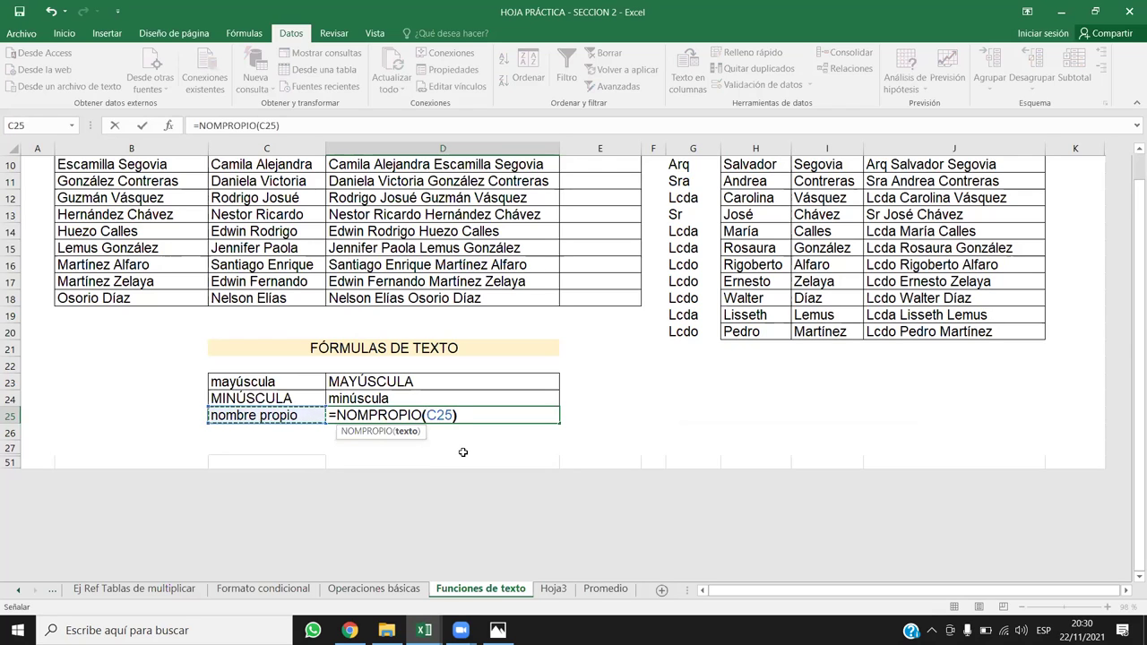
type(")")
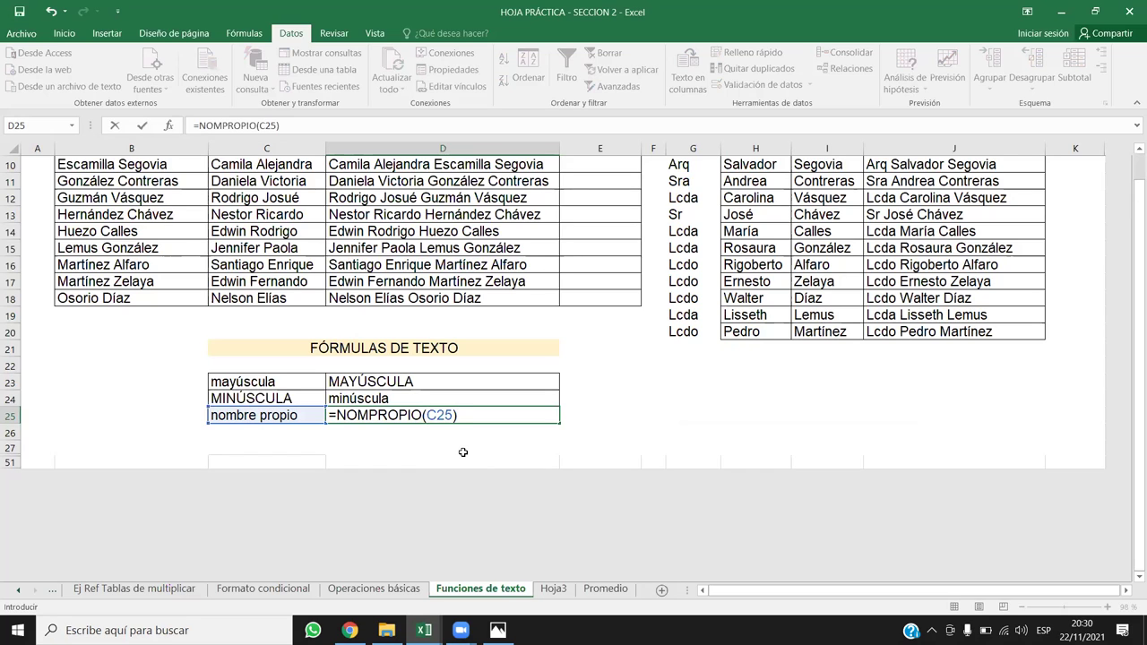
key("Return")
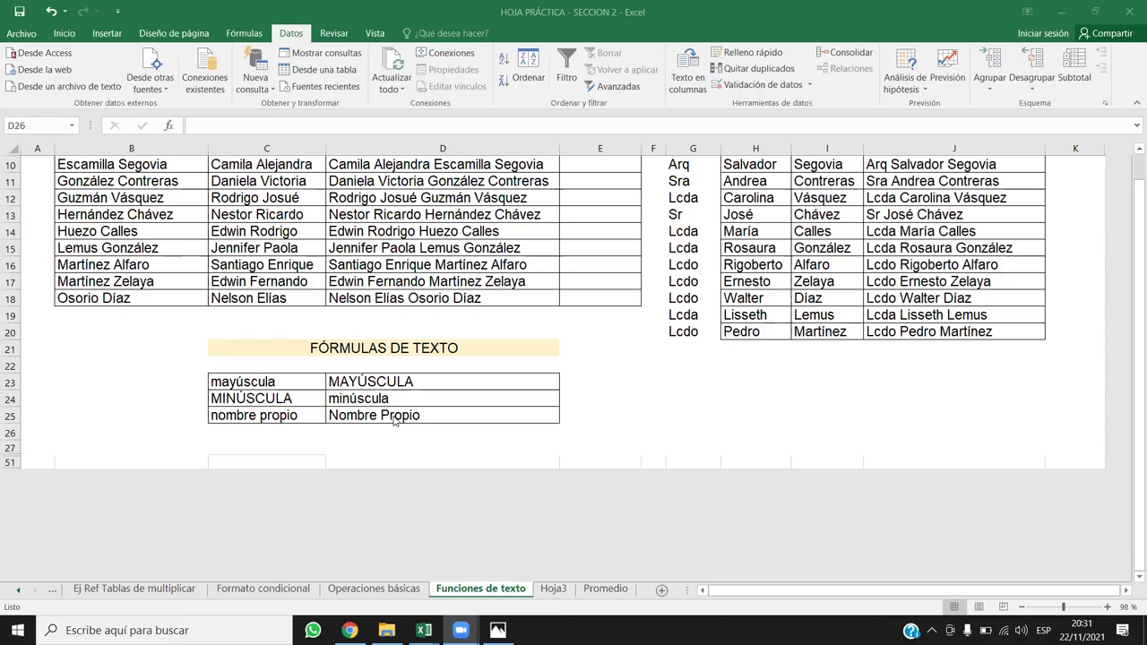
Step: Switch to Hoja3 and select the Correo column
key("alt+Tab")
left_click_drag(396, 351, 412, 434)
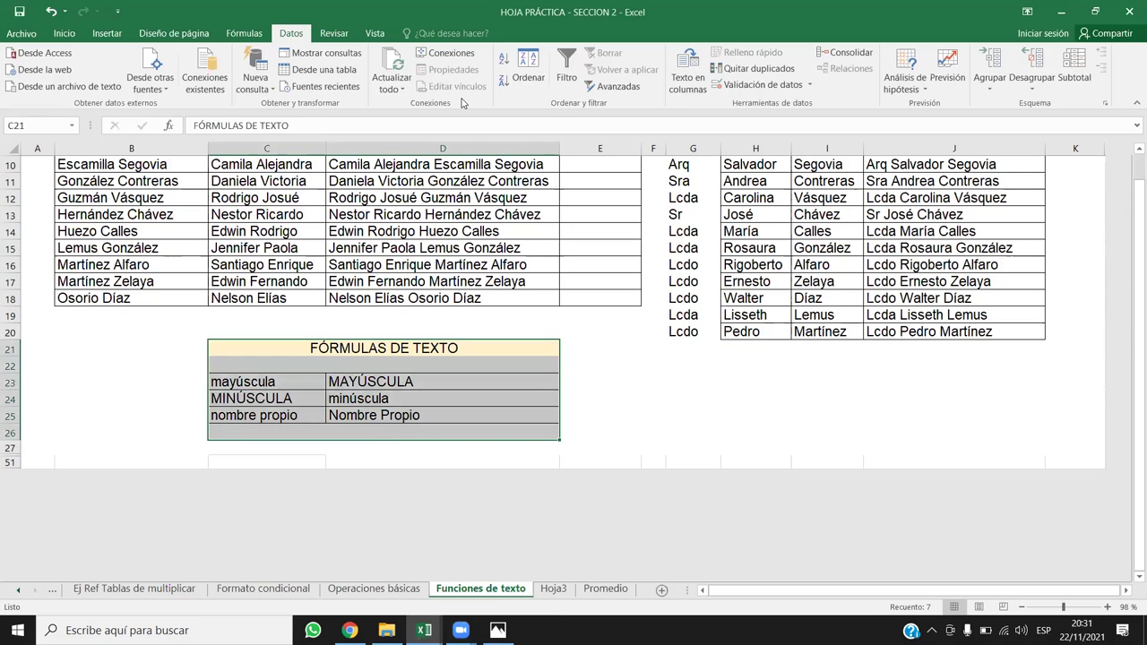
left_click(552, 589)
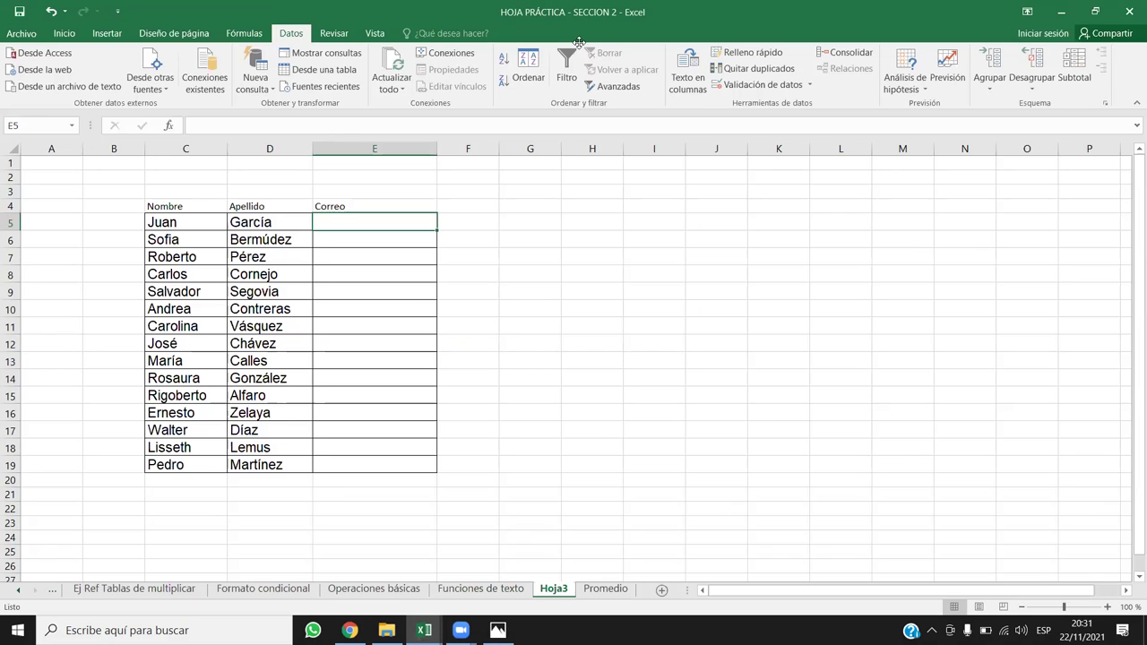
left_click(365, 150)
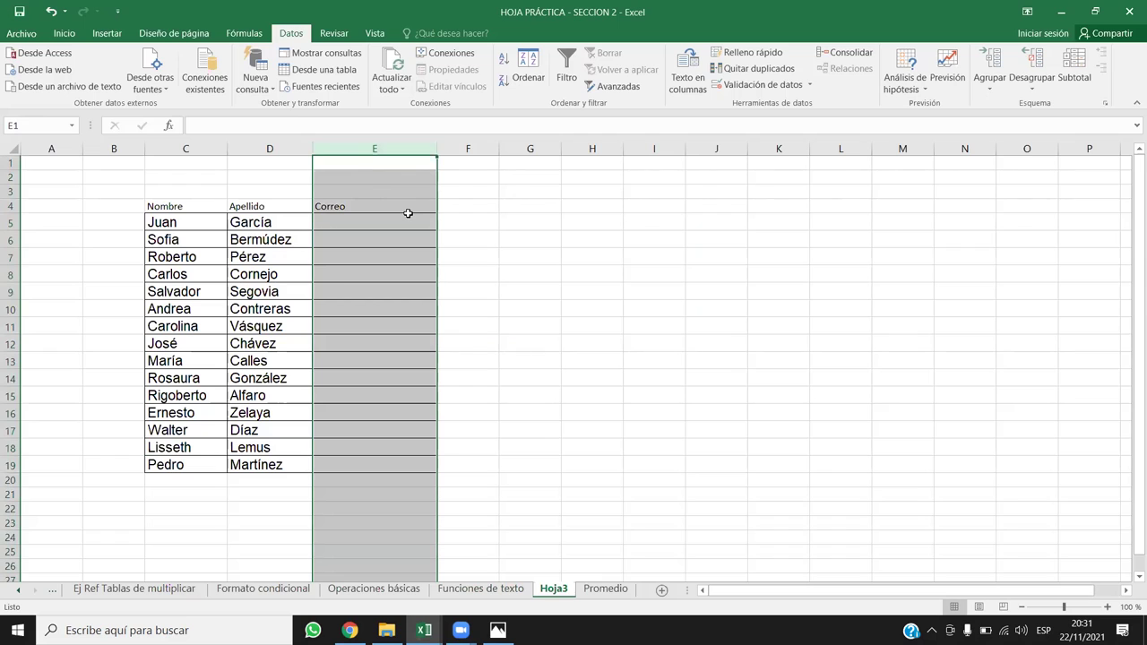
Step: Insert two blank columns before Correo and select cell E5
key("ctrl+plus")
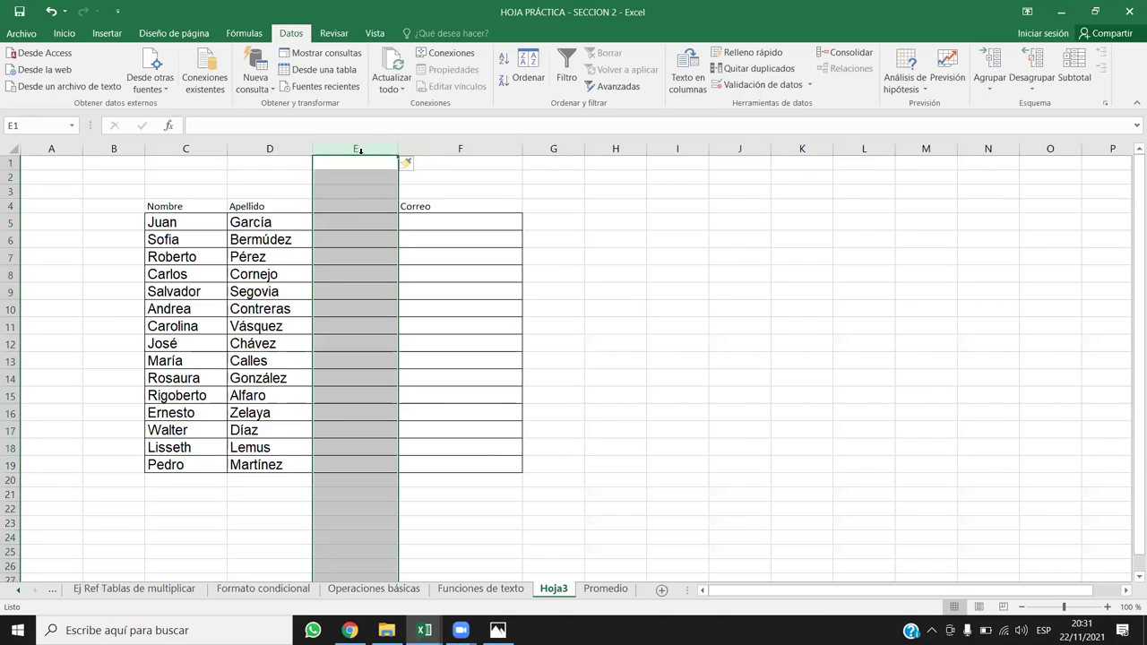
key("ctrl+plus")
left_click_drag(573, 220, 561, 457)
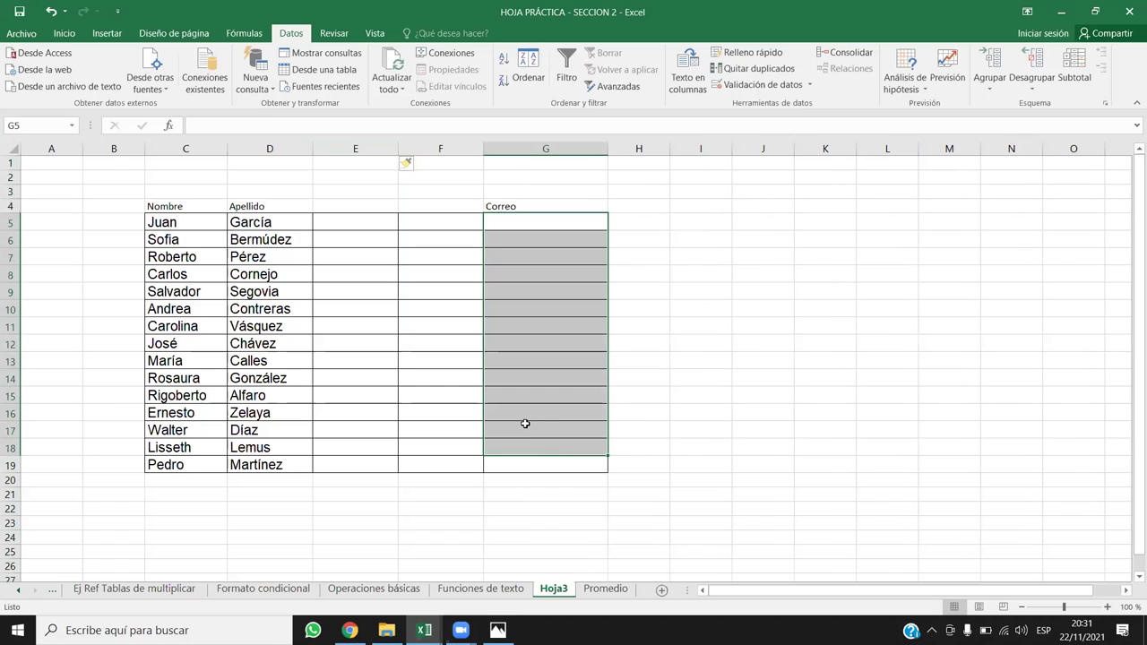
left_click(344, 230)
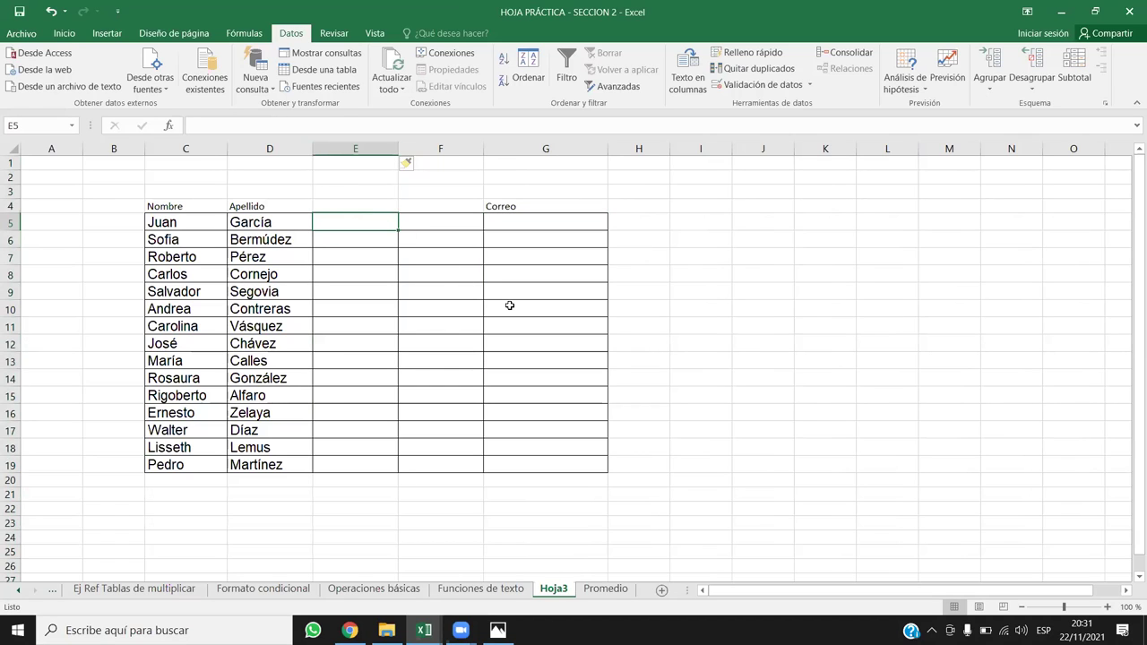
Step: Enter =MINUSC(C5) in E5, fill it across to F and down to row 19, and copy the results
type("=")
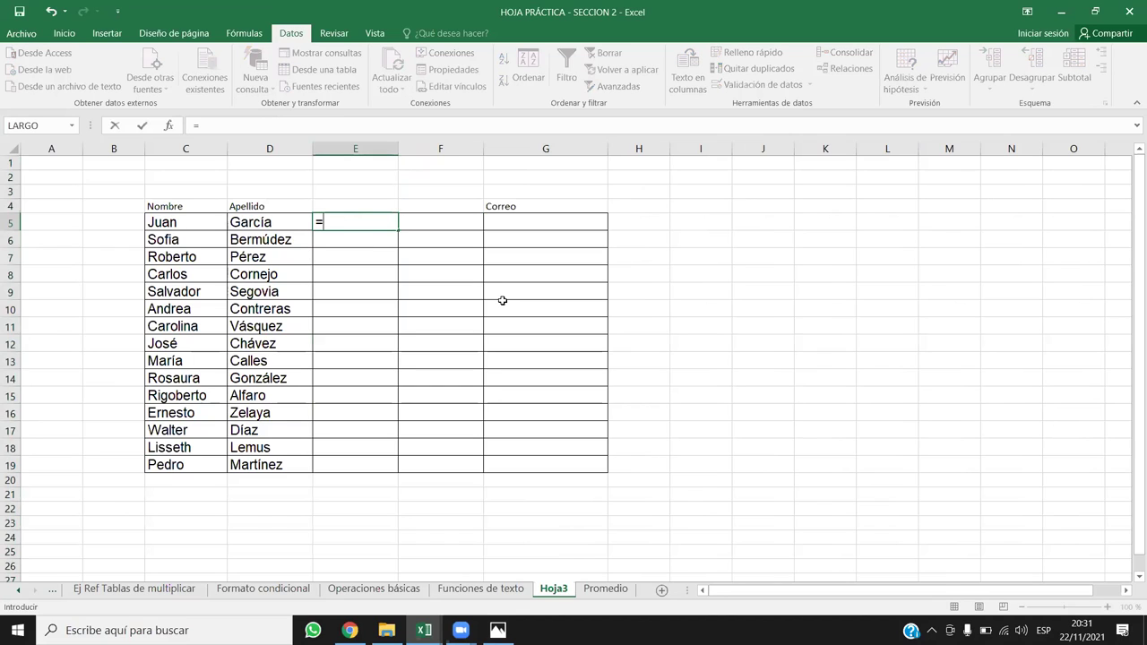
type("Mi")
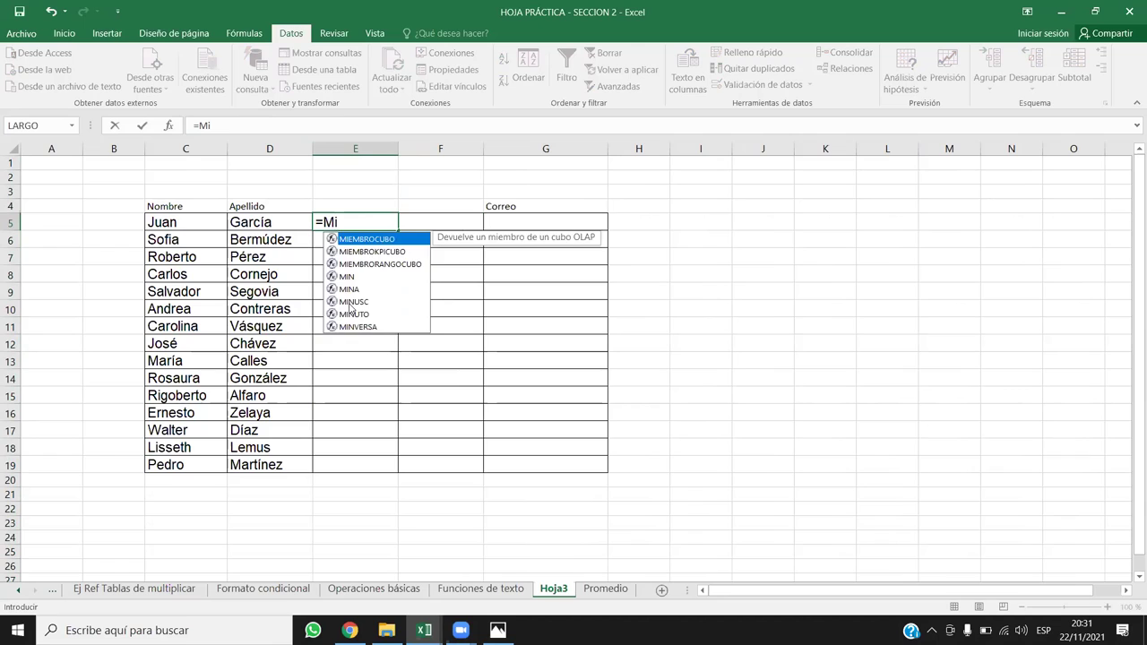
double_click(349, 301)
left_click(195, 224)
type(")")
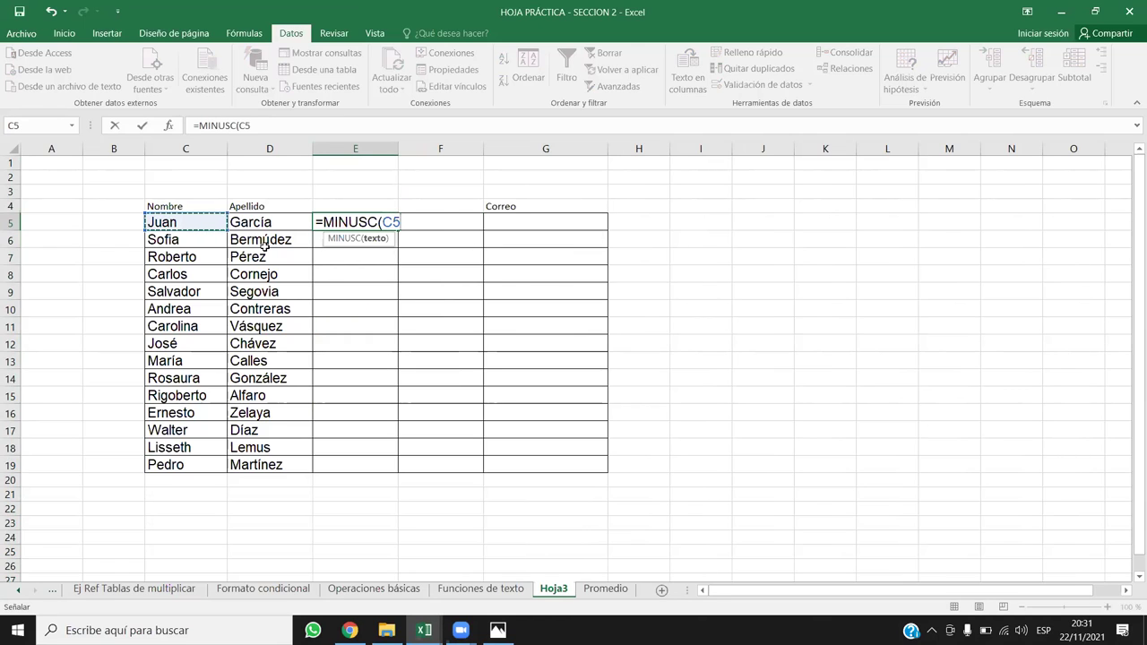
key("Return")
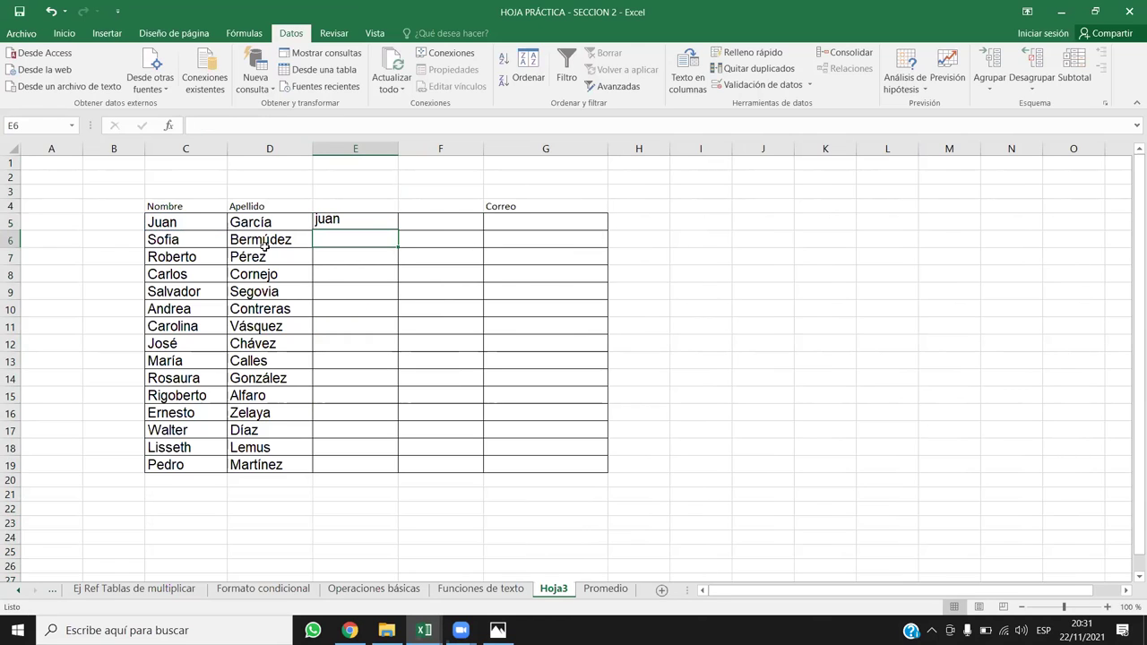
left_click(396, 217)
left_click_drag(399, 230, 484, 225)
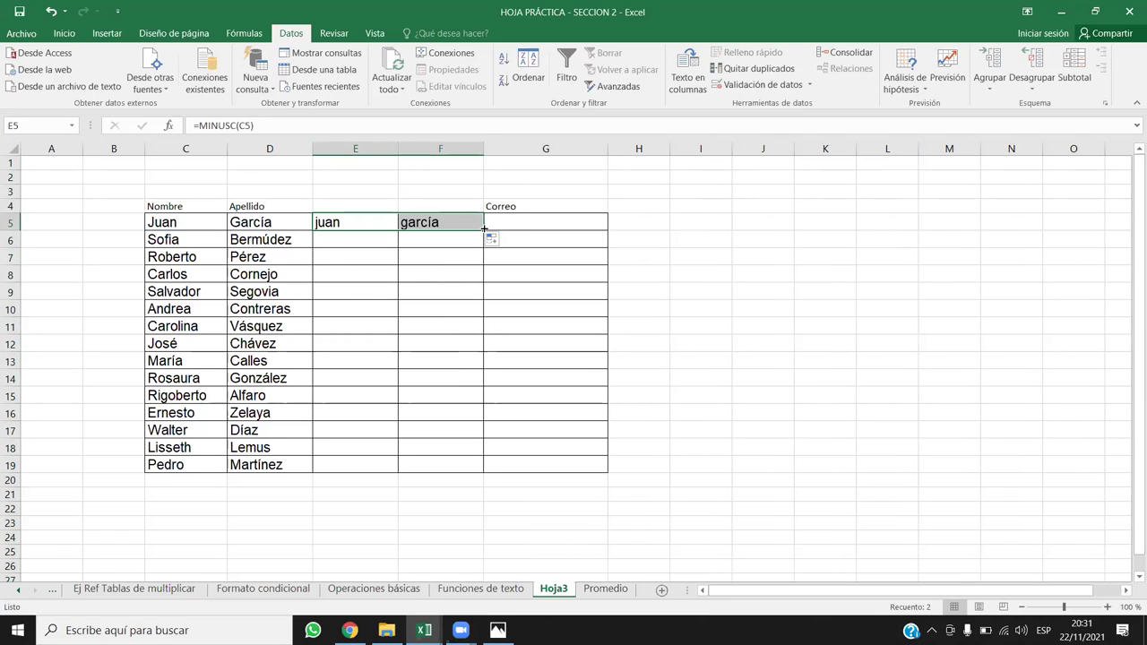
double_click(484, 229)
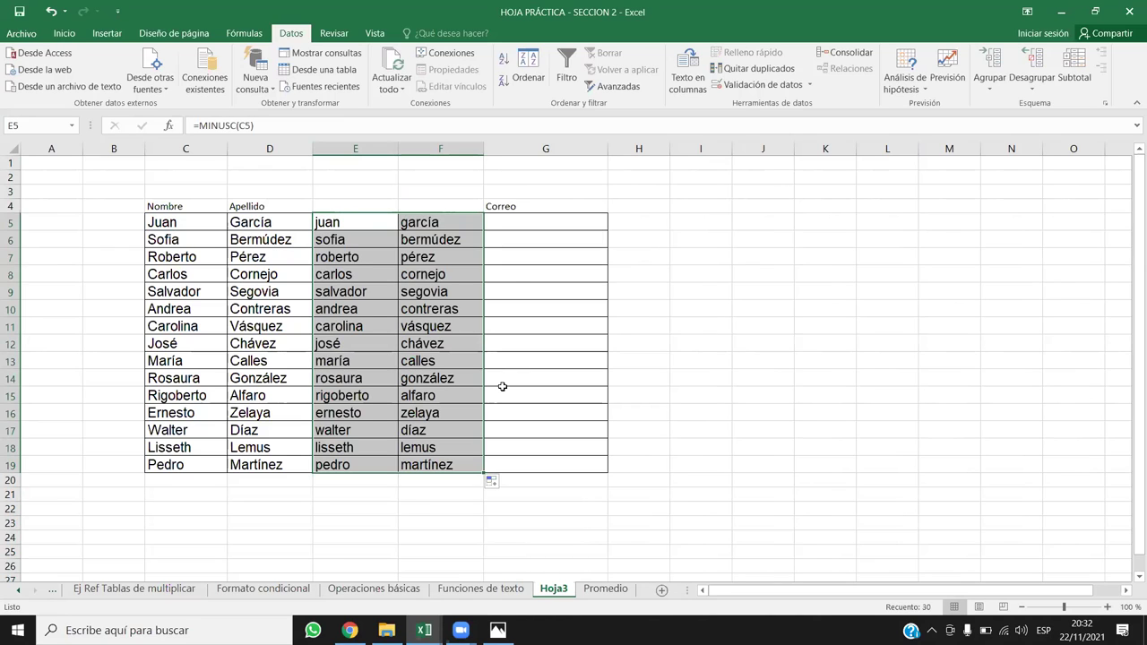
key("ctrl+c")
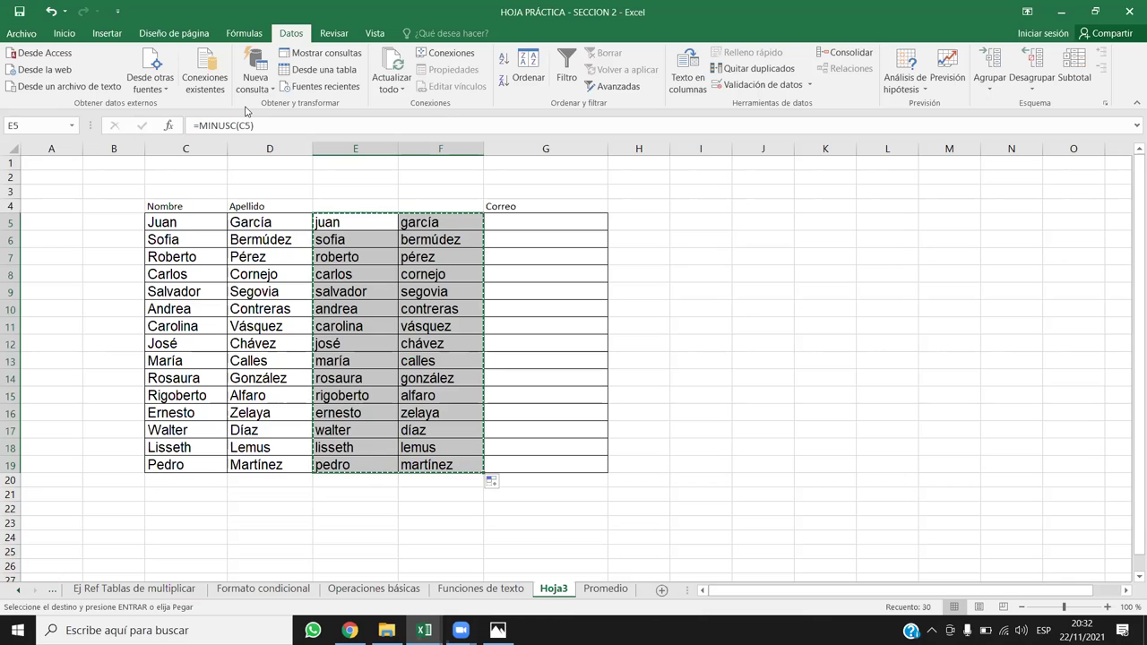
Step: Paste the lowercase names as values over C5, replacing the original names and surnames
left_click(174, 222)
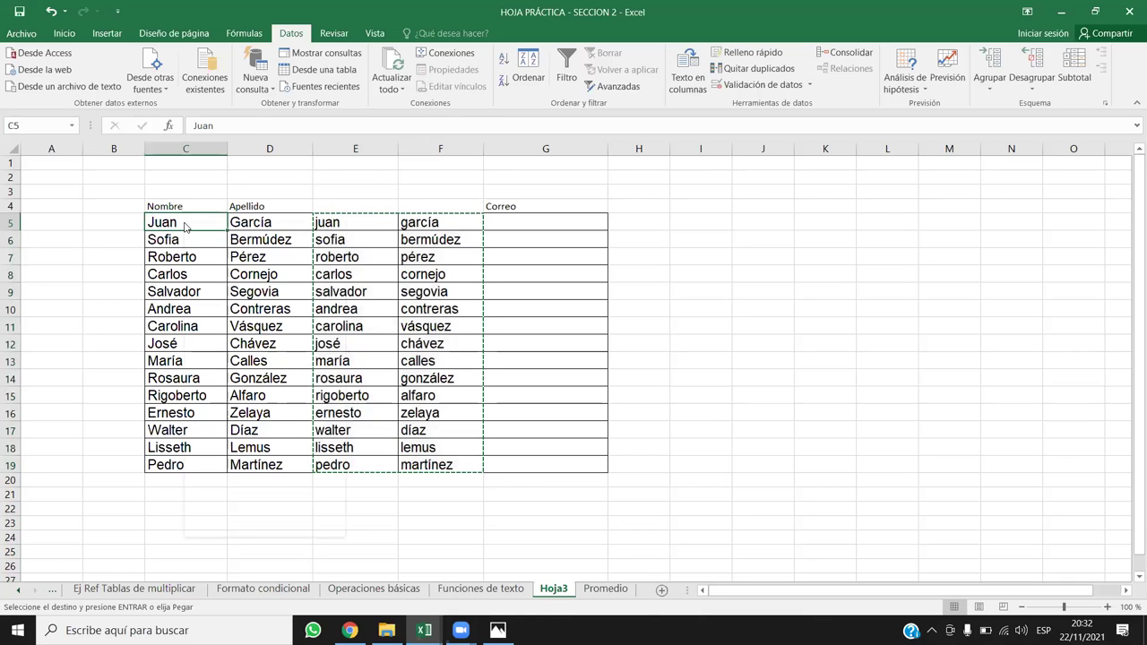
right_click(185, 224)
left_click(236, 286)
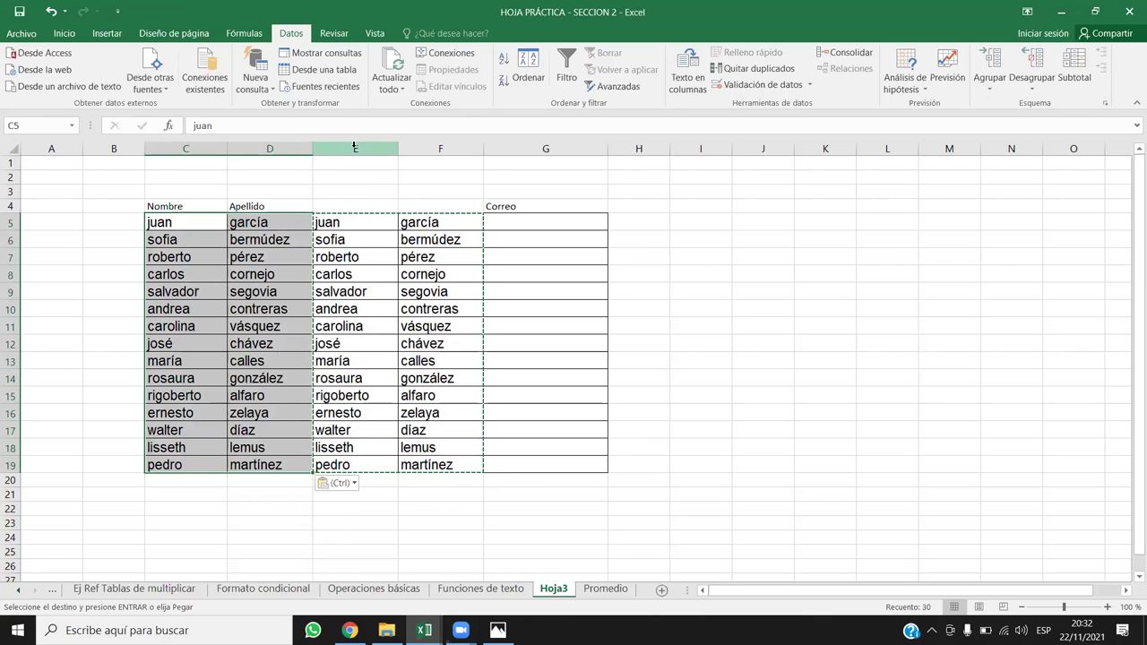
left_click(367, 270)
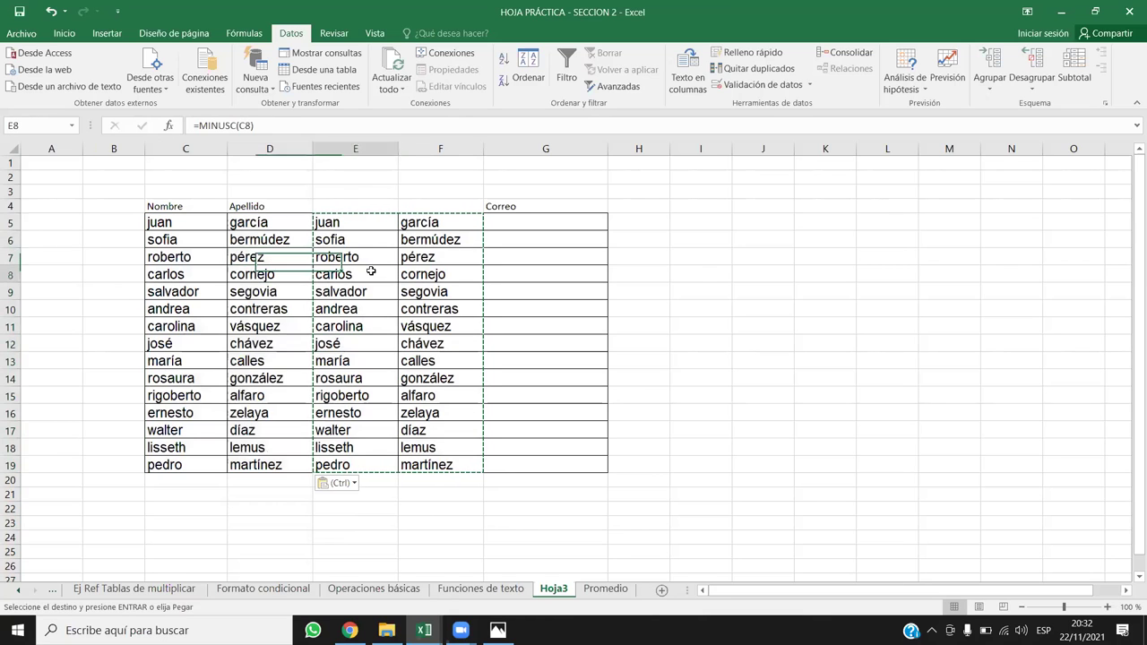
left_click(249, 224)
left_click(334, 218)
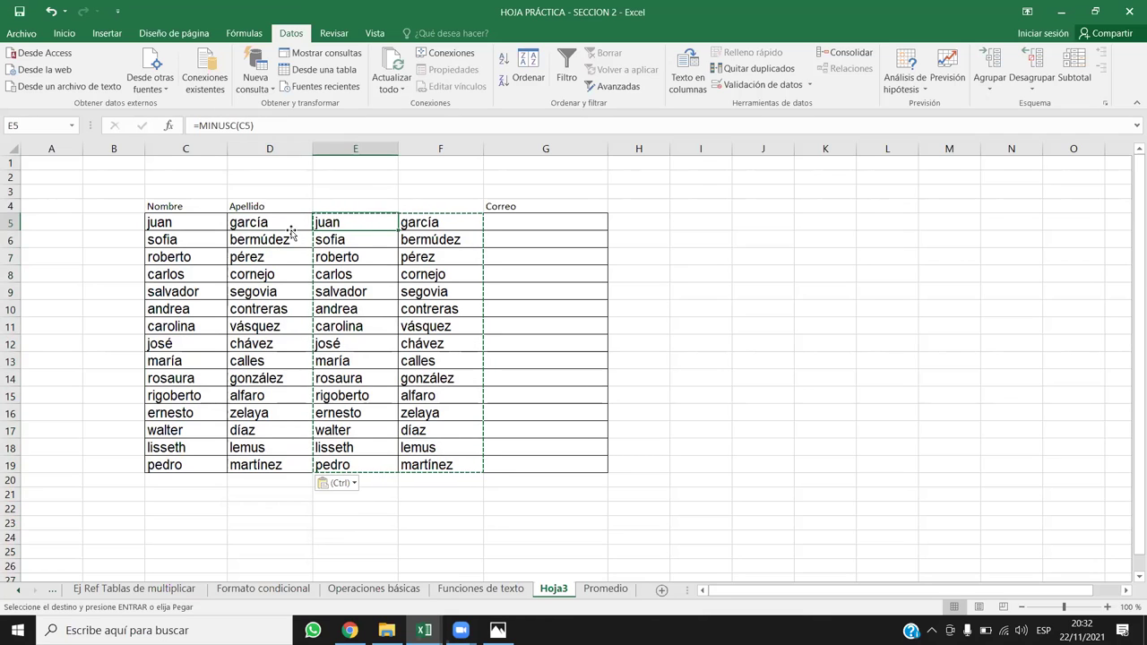
left_click(290, 225)
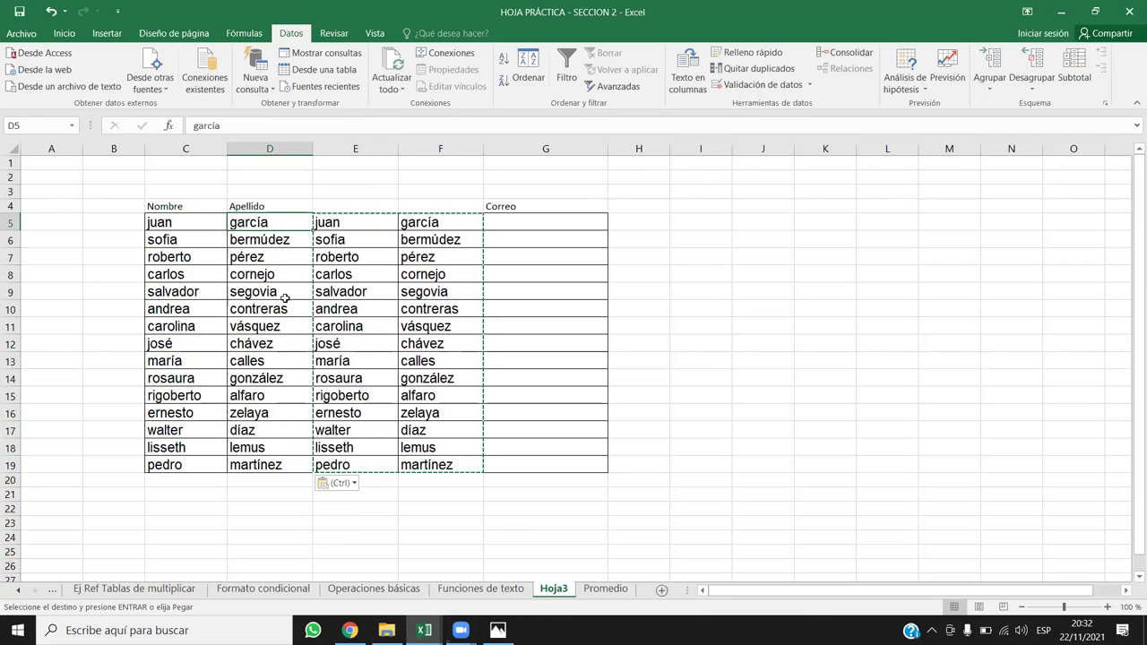
Step: Delete the helper columns E and F
left_click_drag(372, 148, 428, 140)
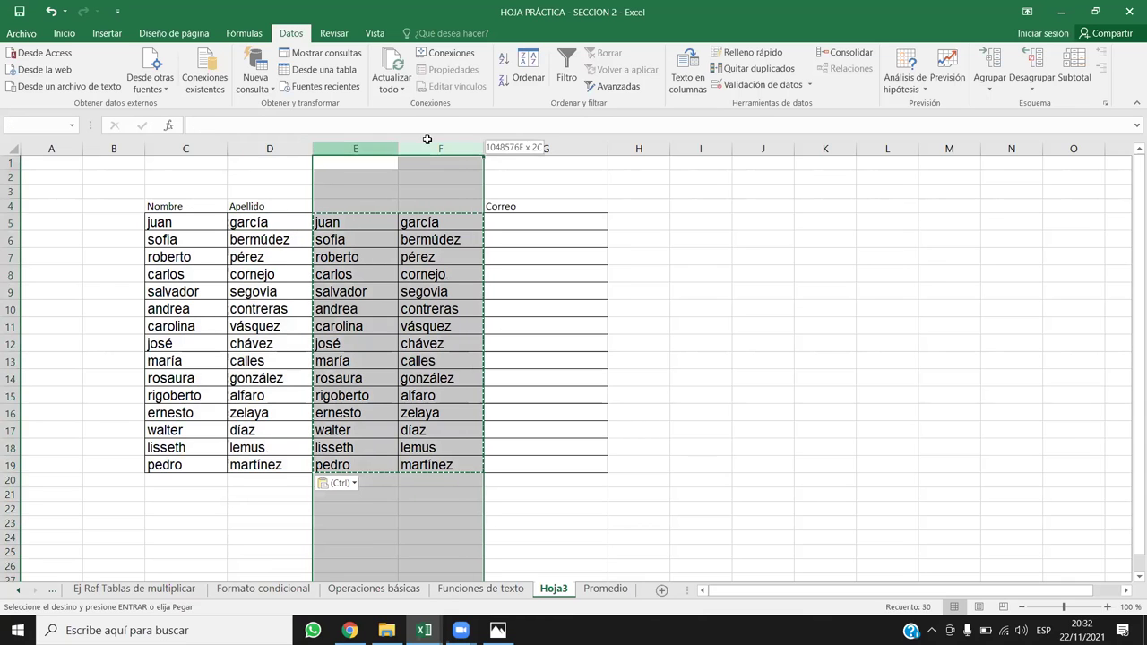
key("ctrl+minus")
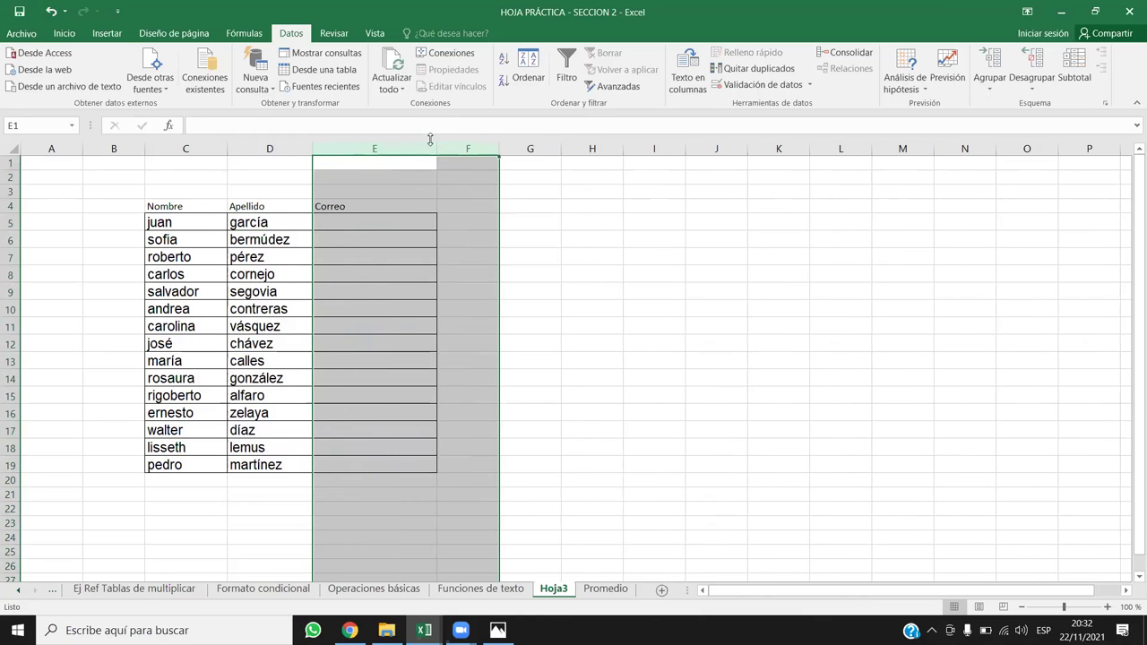
left_click(386, 267)
left_click(380, 278)
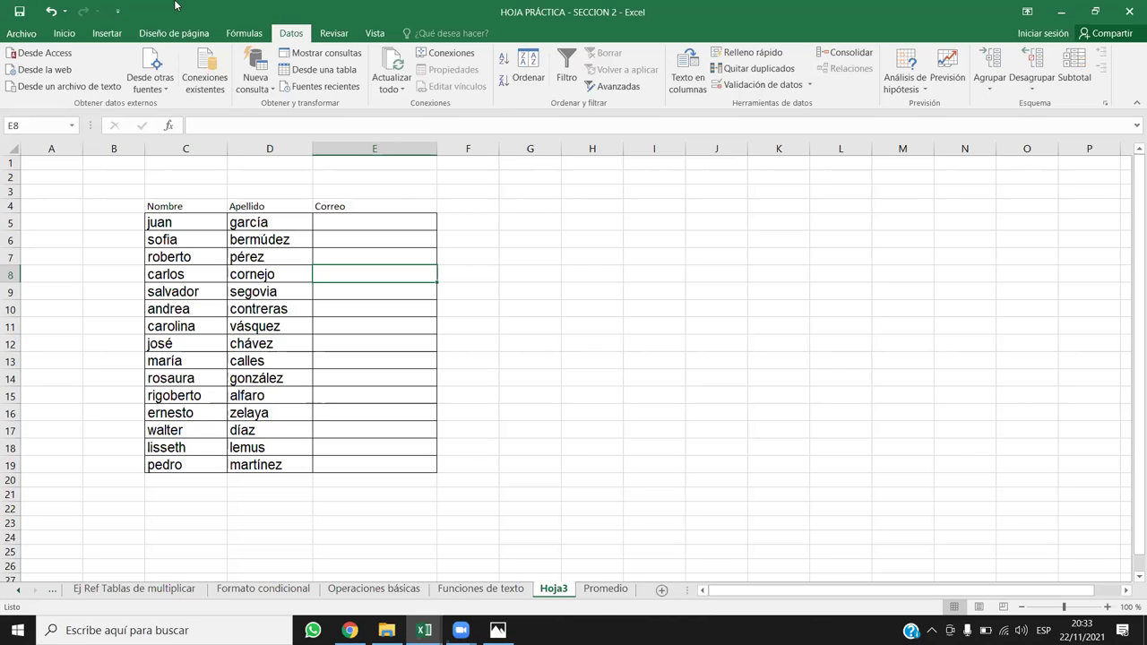
Step: Replace á with a across C5:D19 using Buscar y reemplazar (3 replacements)
left_click_drag(197, 215, 274, 466)
left_click(70, 33)
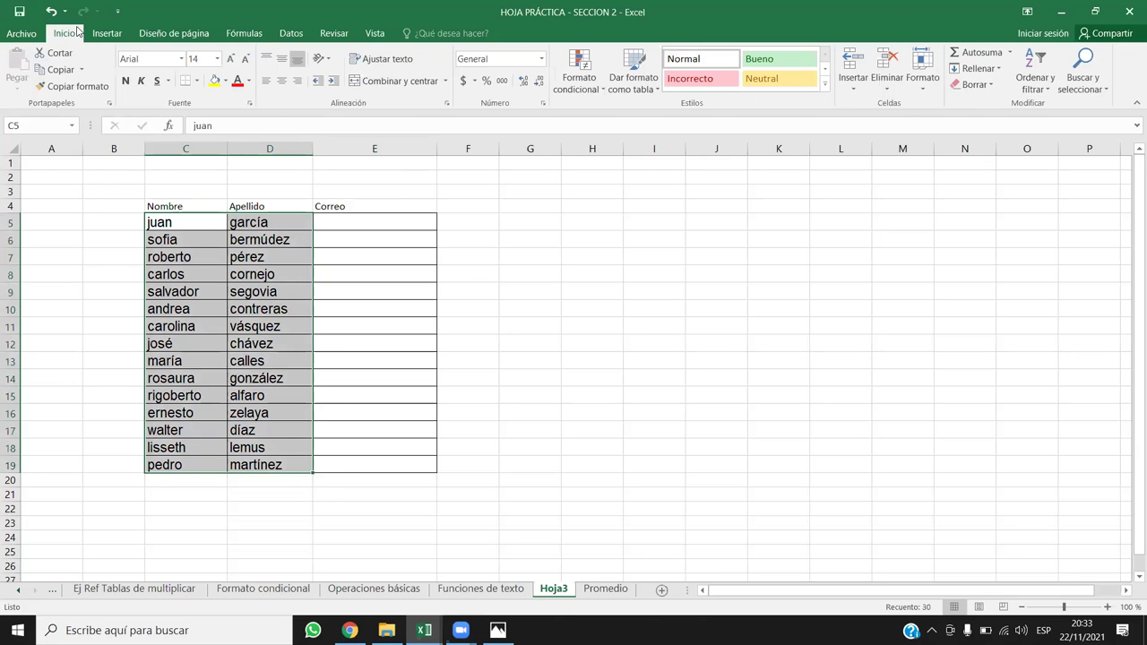
left_click(1081, 90)
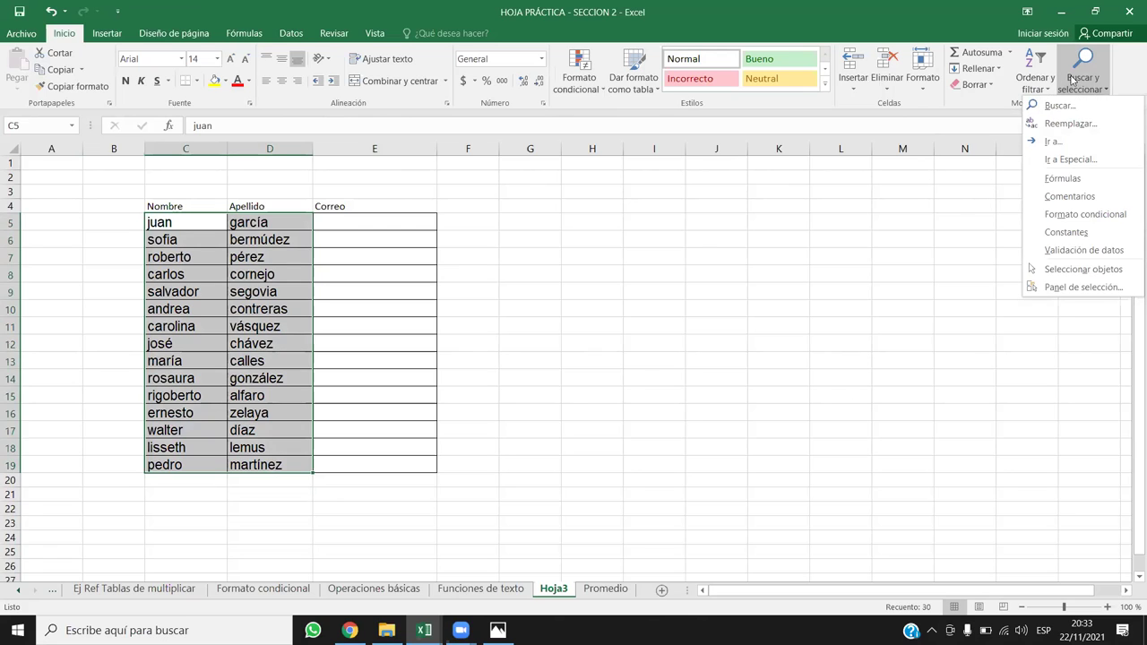
left_click(1069, 124)
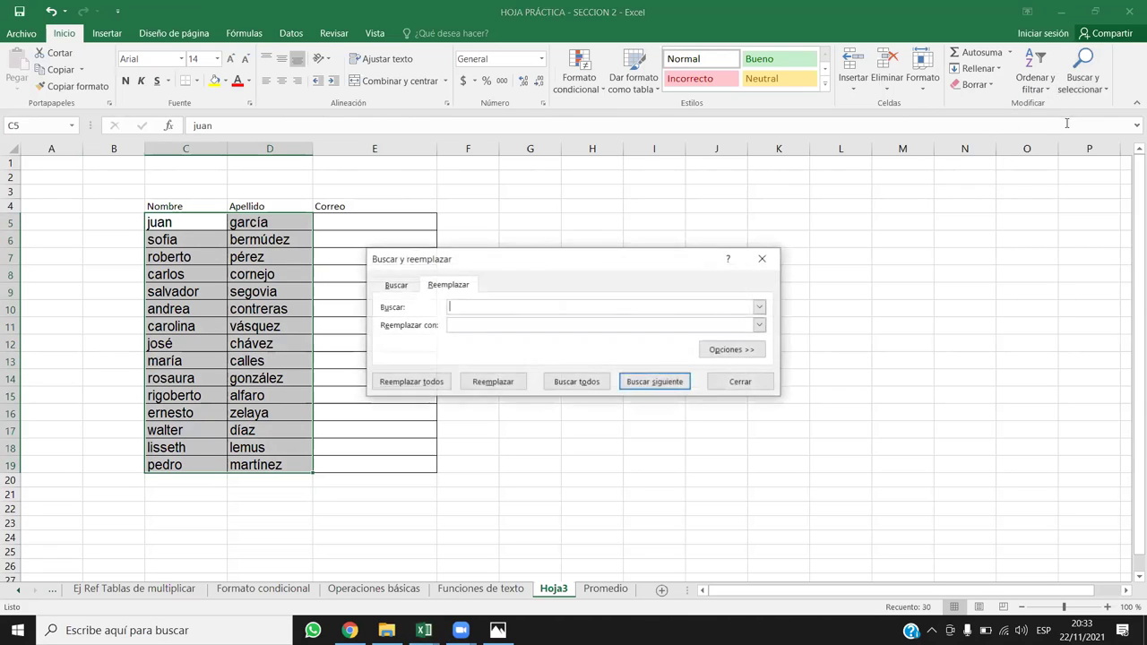
left_click_drag(590, 262, 636, 98)
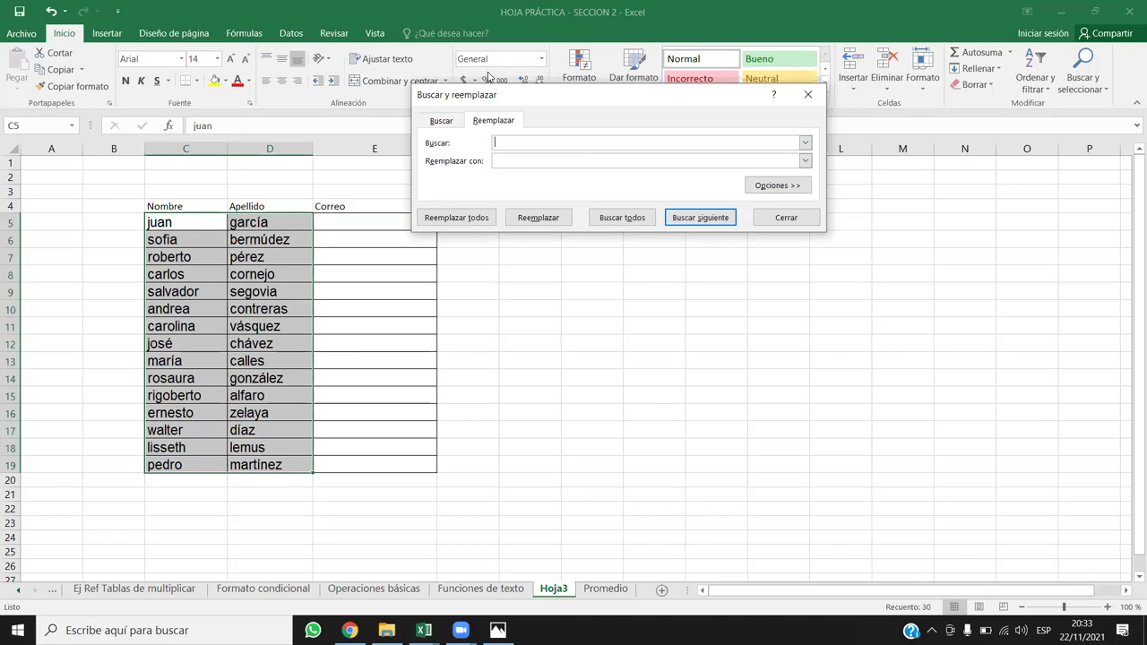
type("a")
left_click(466, 217)
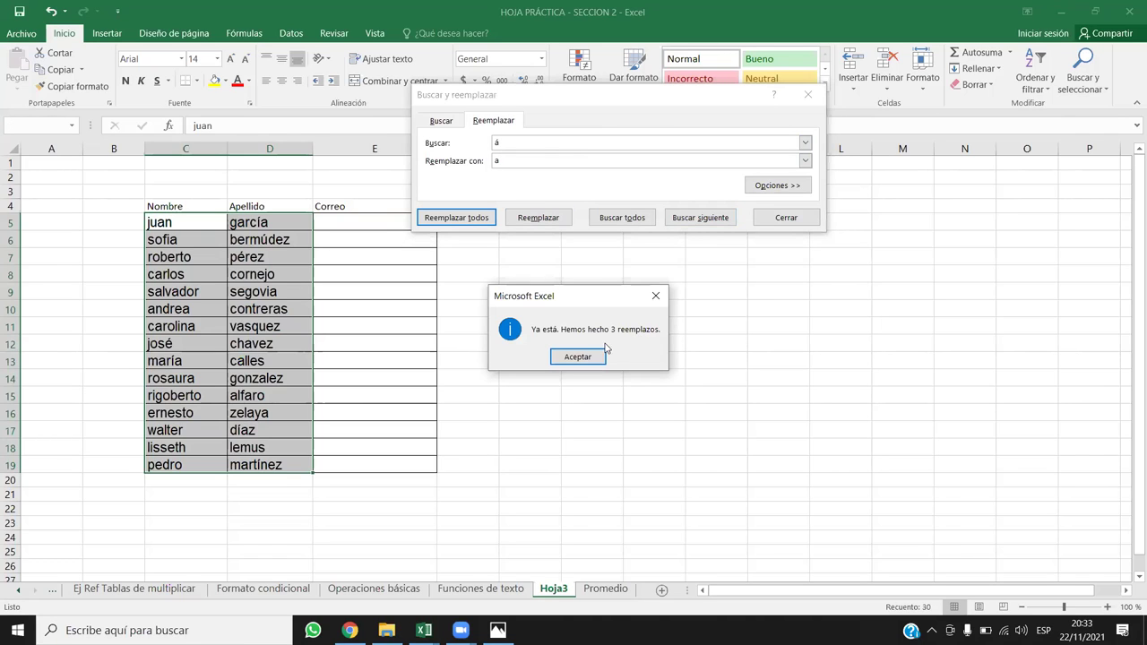
left_click(578, 358)
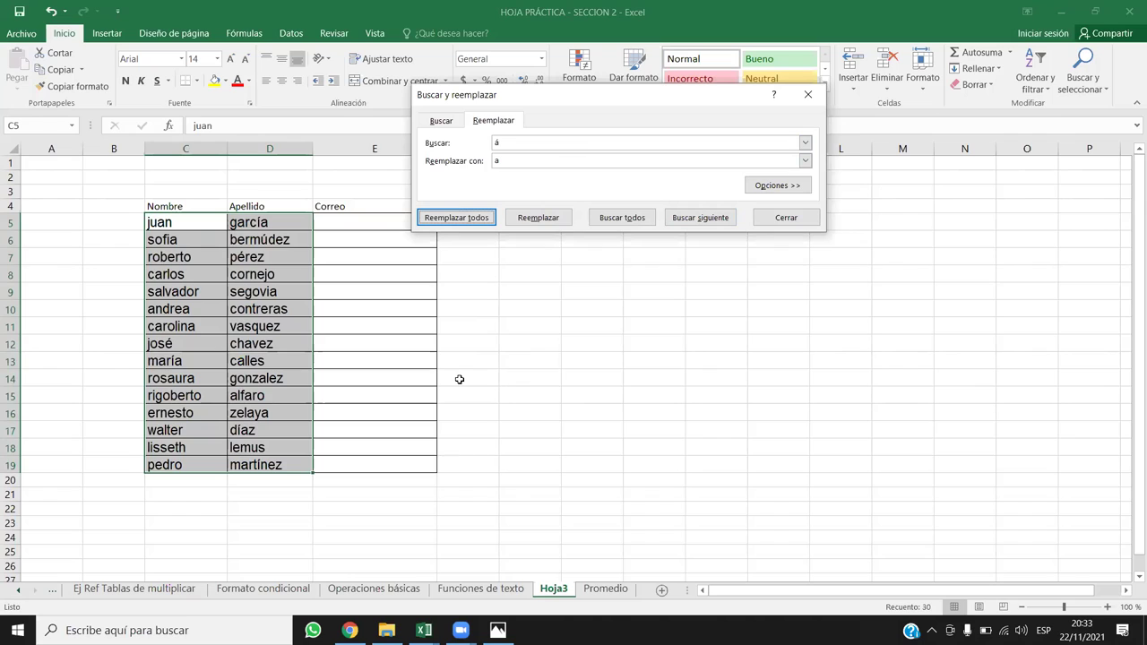
left_click_drag(541, 151, 472, 148)
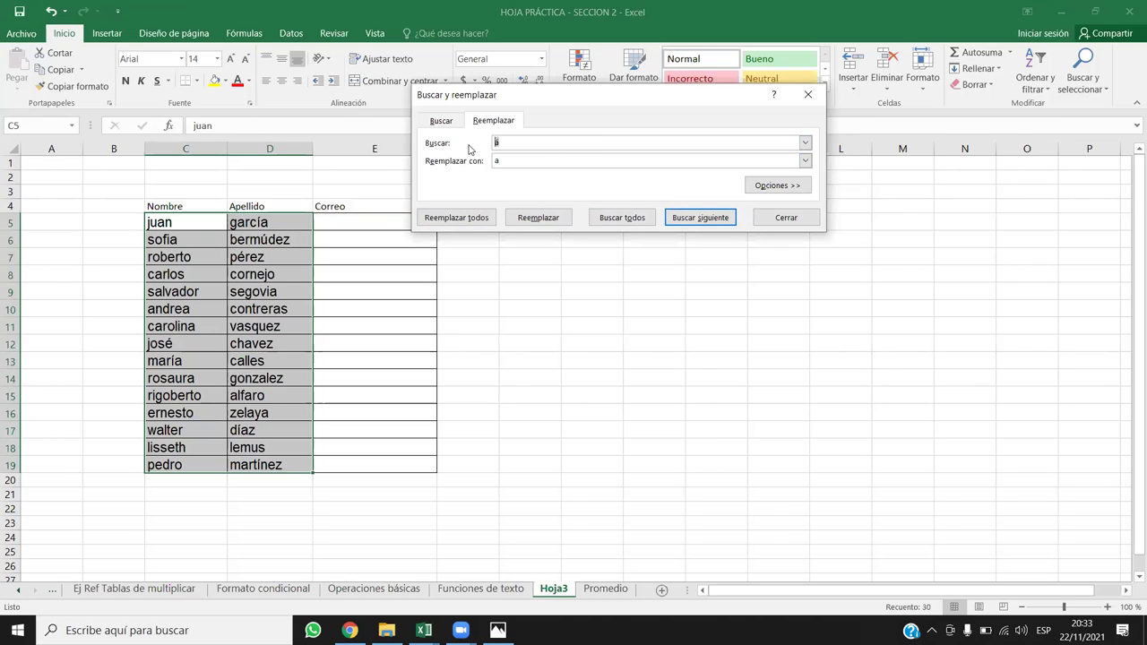
Step: Replace every é with e (2 replacements)
type("é")
key("Tab")
type("e")
left_click(479, 218)
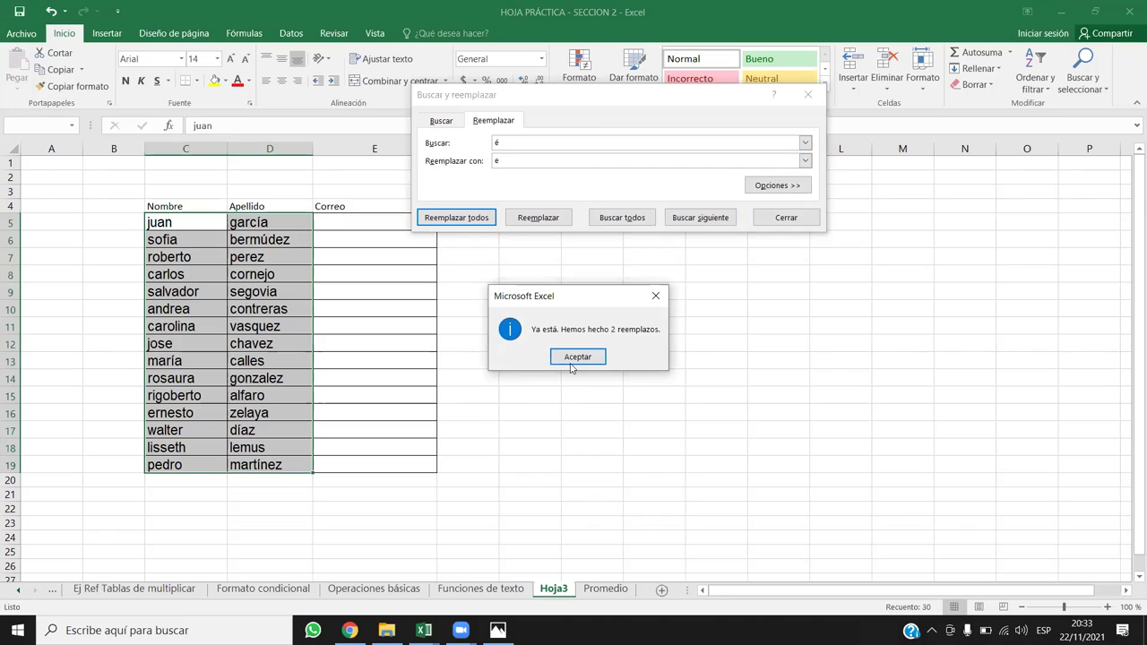
left_click(574, 360)
Step: Replace every í with i (4 replacements)
key("alt+u")
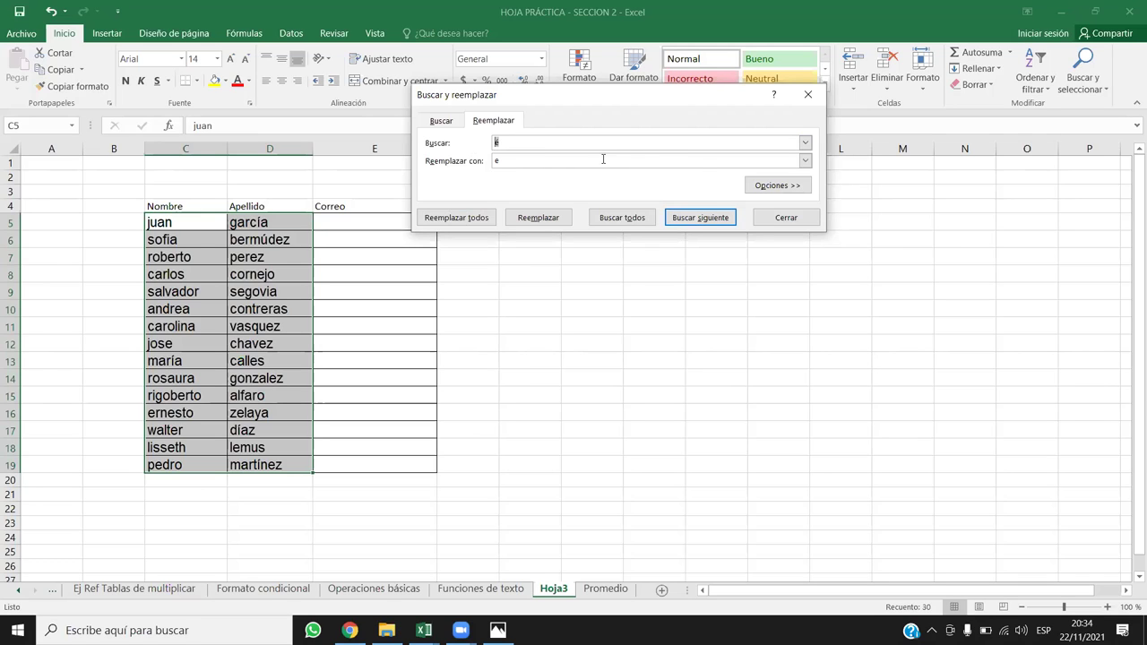
key("Tab")
type("iu")
key("BackSpace")
key("BackSpace")
type("í")
left_click(456, 218)
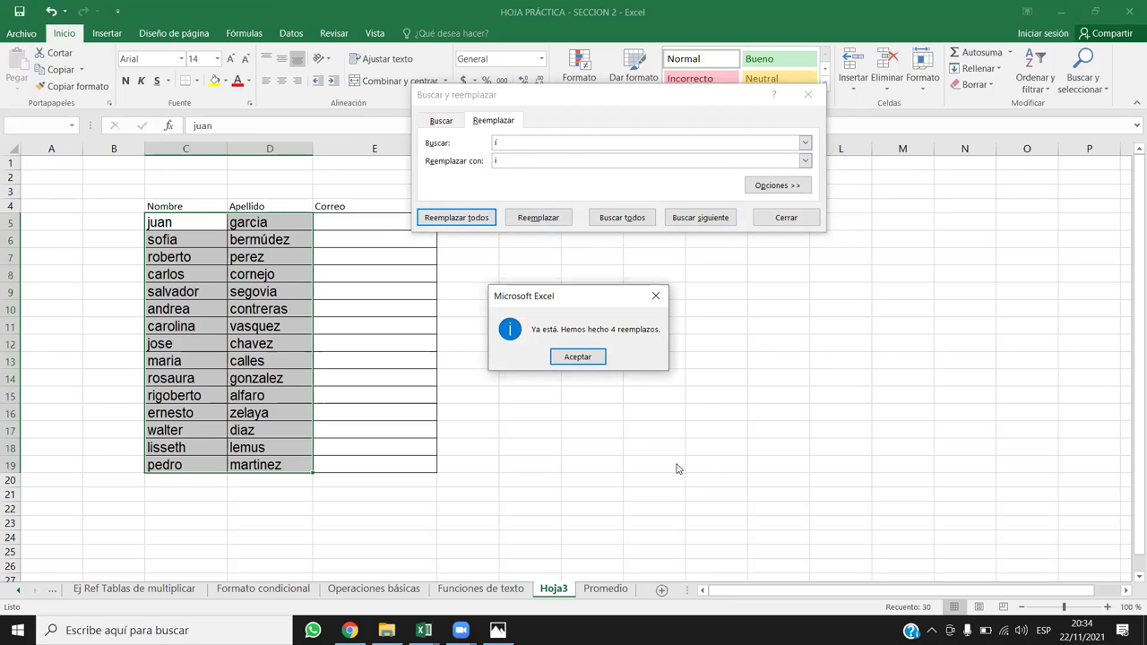
left_click(574, 362)
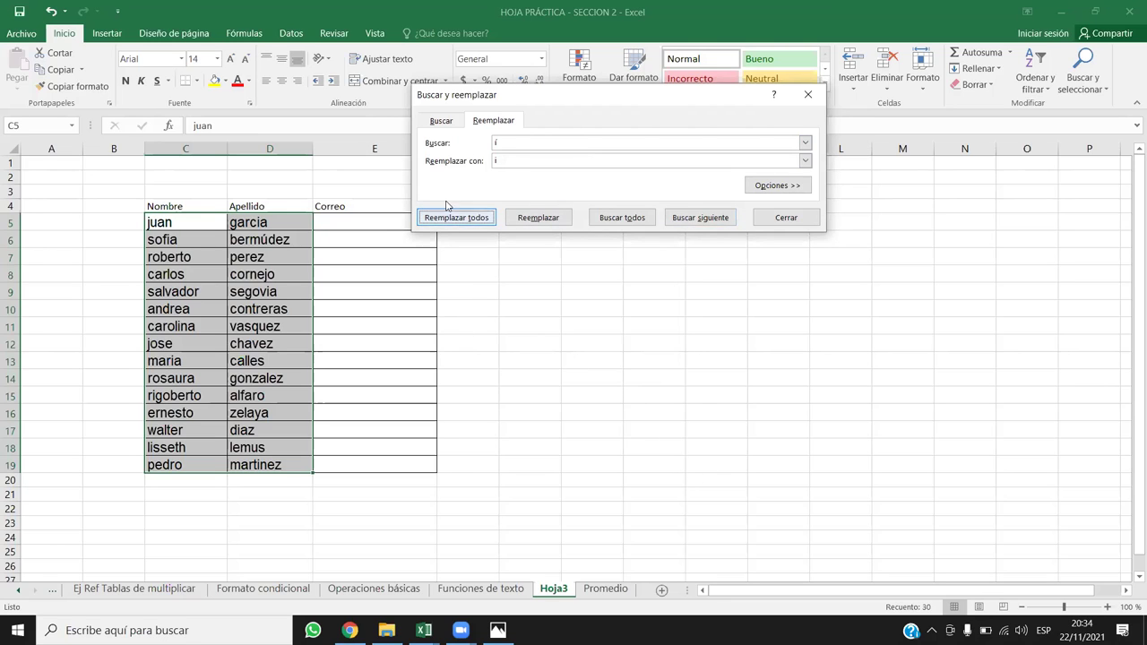
Step: Try replacing ó with o, which finds no matches
left_click(500, 141)
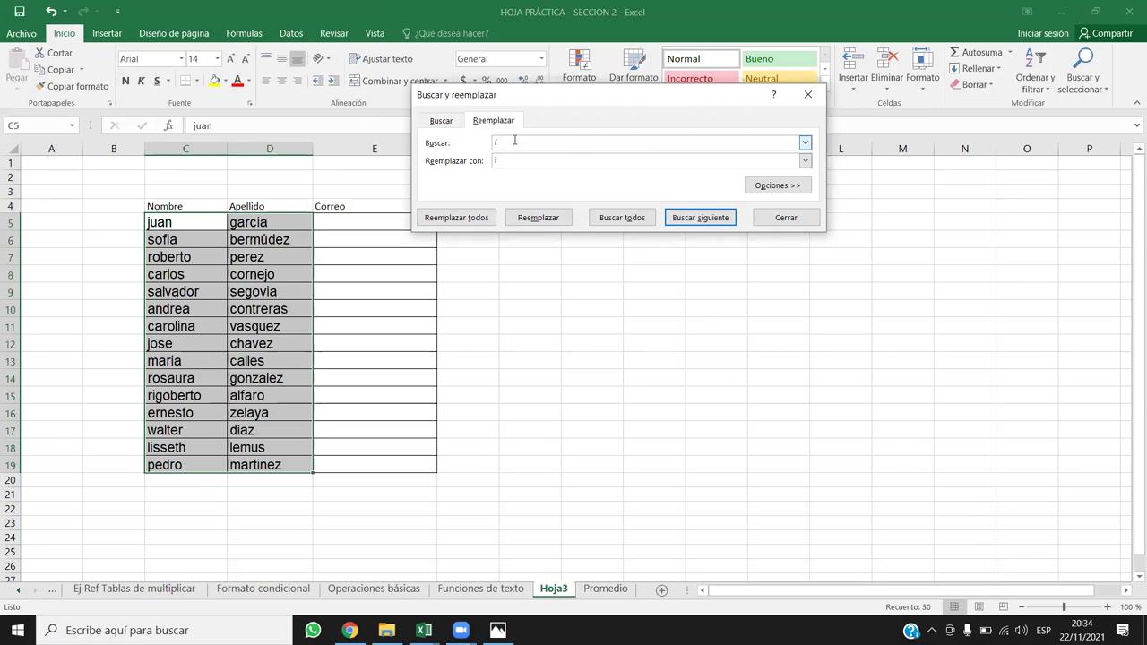
type("o")
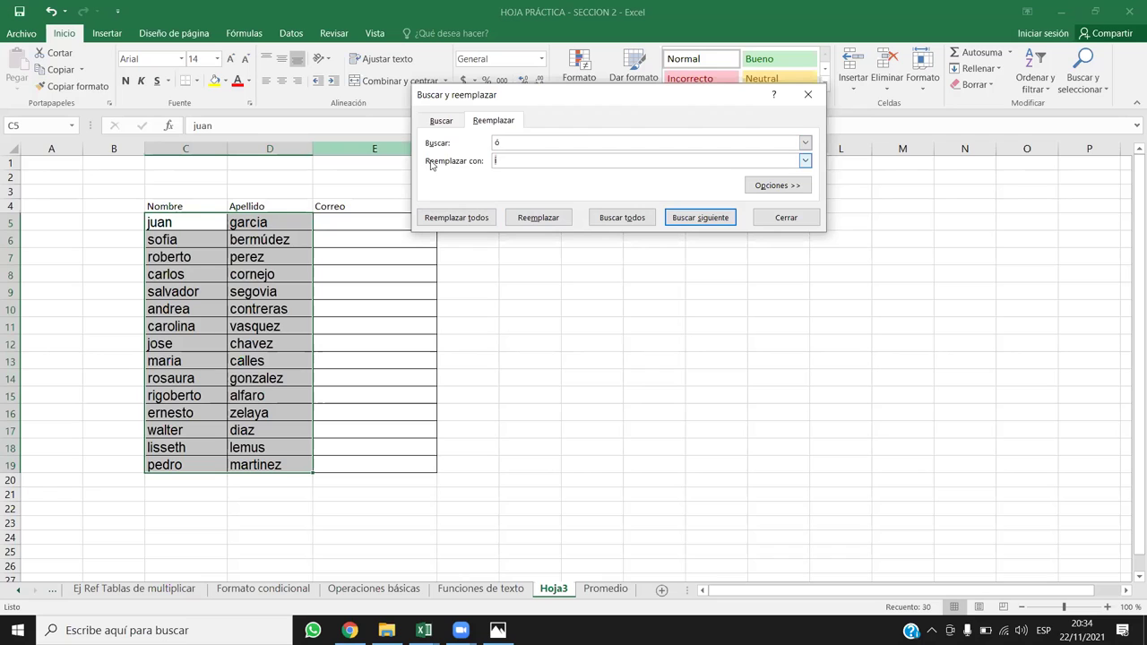
type("o")
left_click(454, 219)
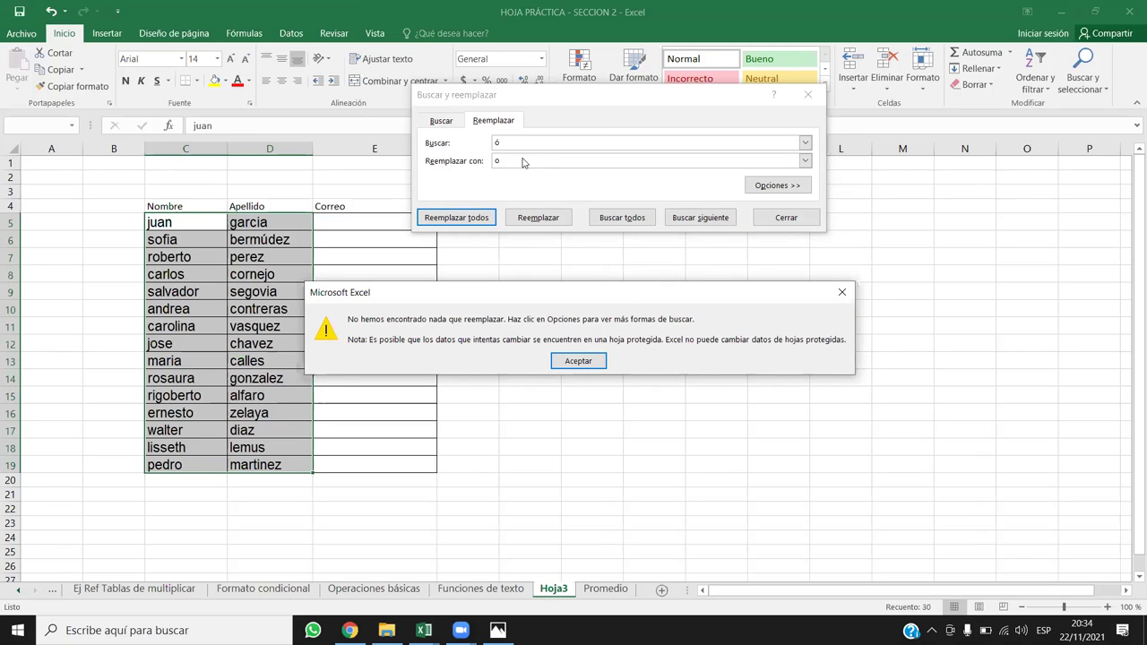
left_click(568, 357)
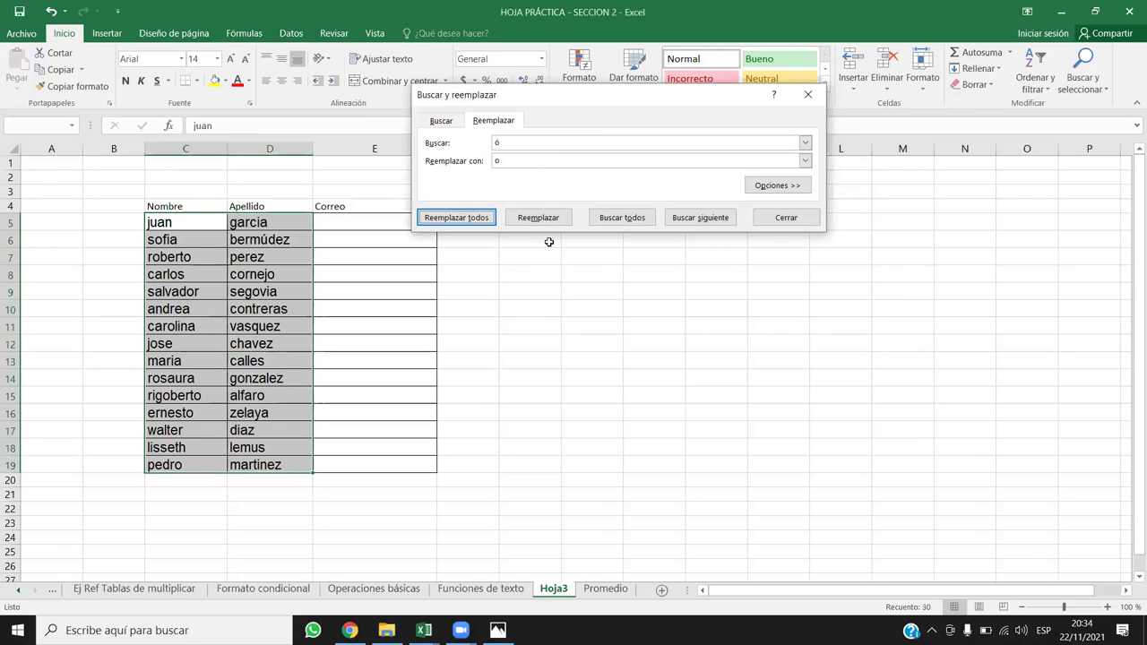
Step: Replace ú with u so bermúdez becomes bermudez, then close the replace window
double_click(516, 139)
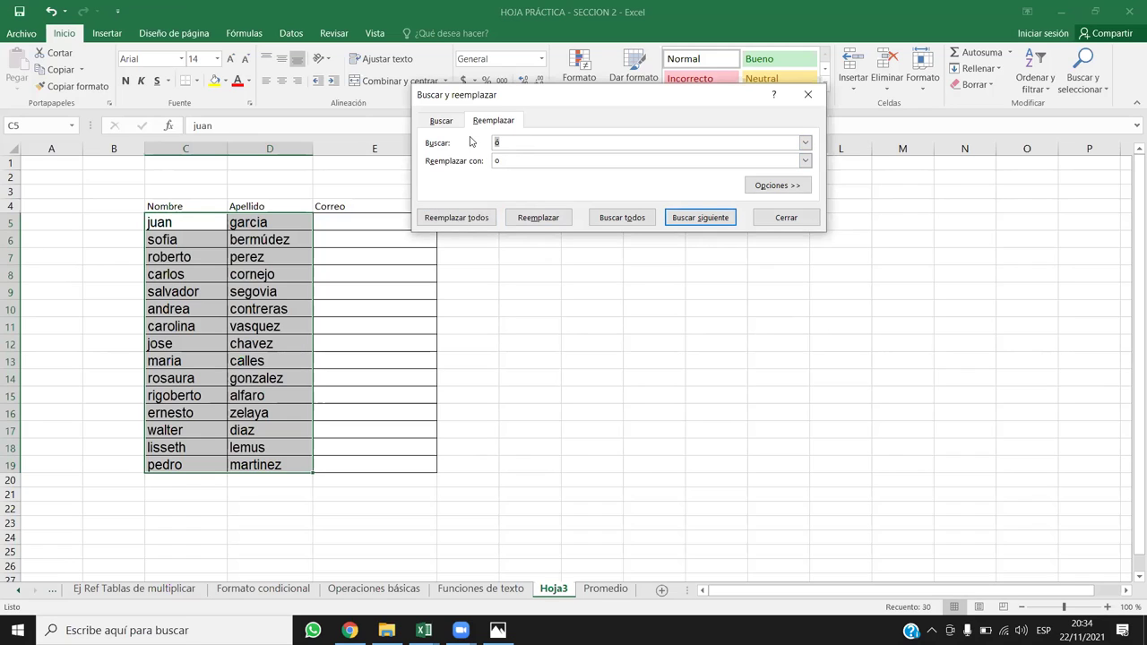
type("ú")
key("Tab")
type("u")
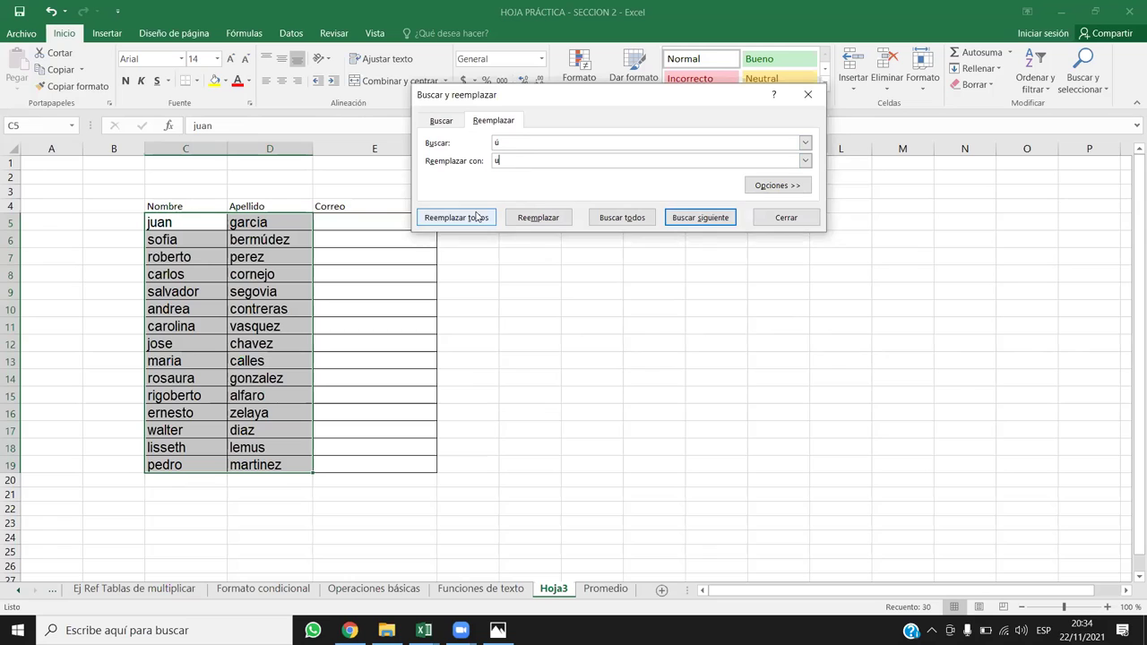
left_click(480, 215)
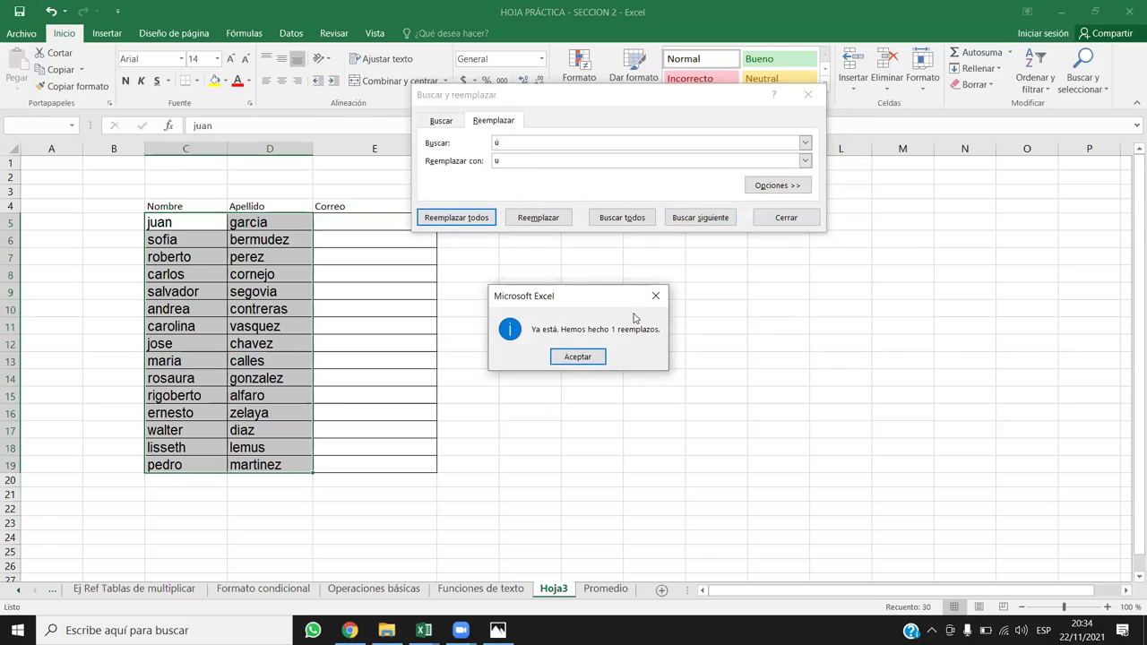
left_click(591, 356)
left_click(807, 94)
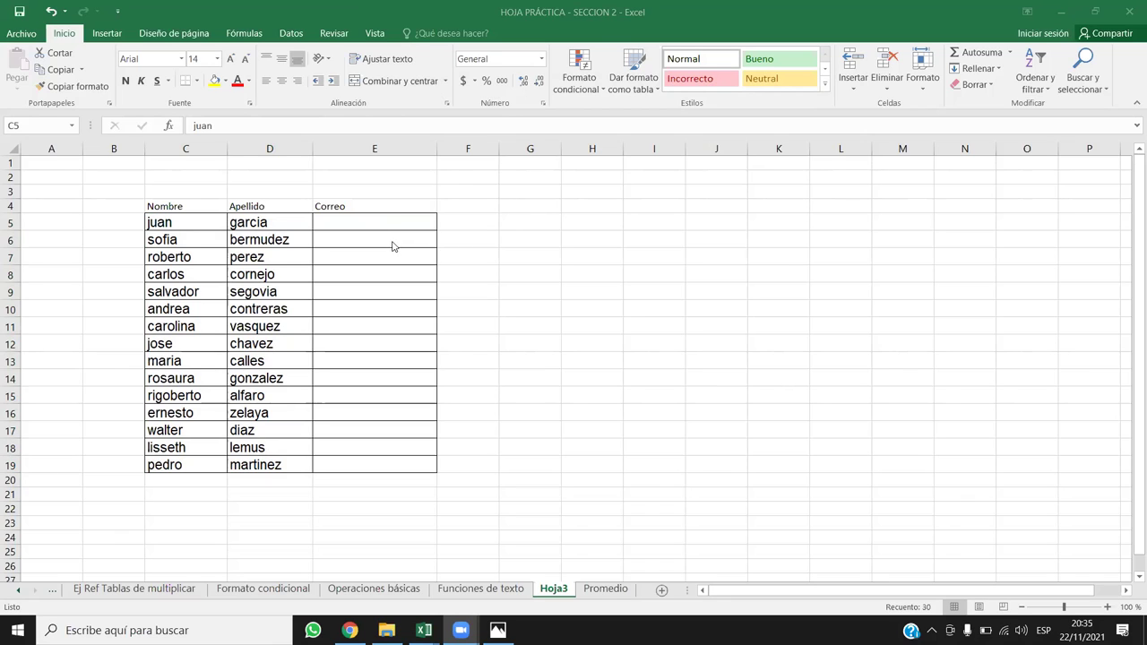
key("ctrl+shift+Right")
key("ctrl+shift+Down")
key("F2")
left_click(393, 223)
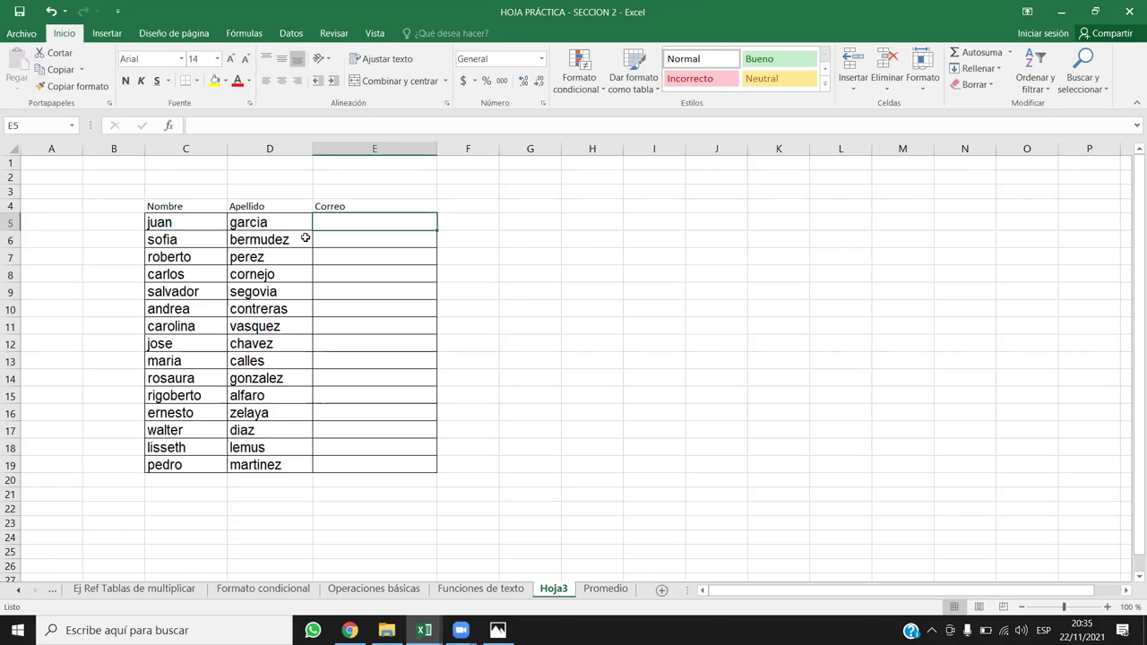
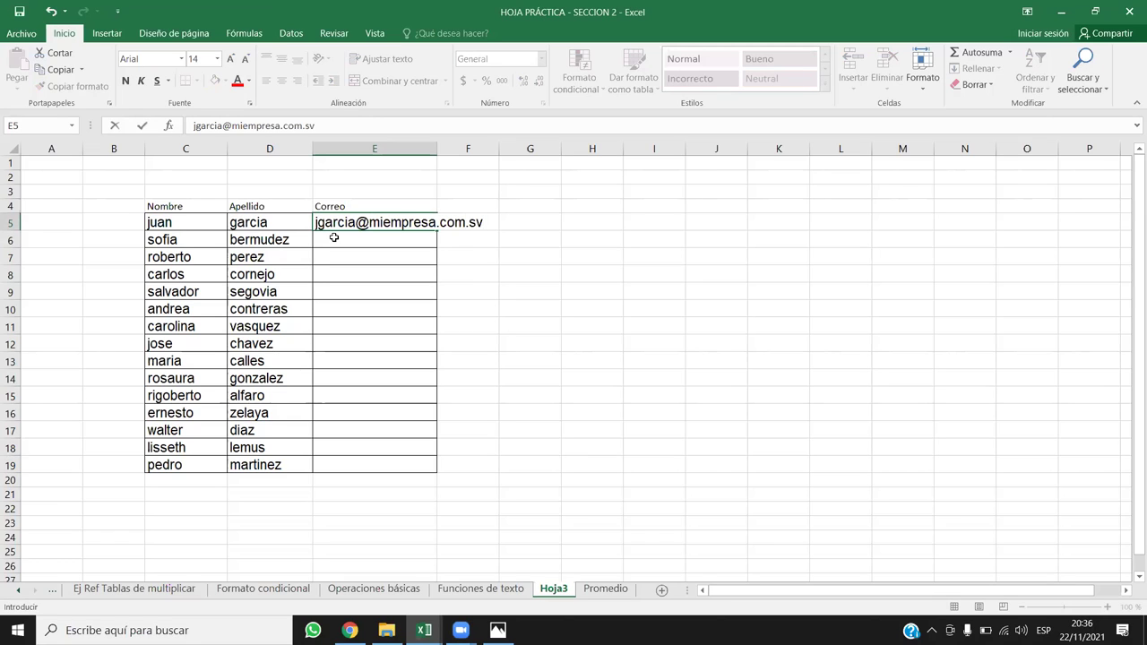
key("Return")
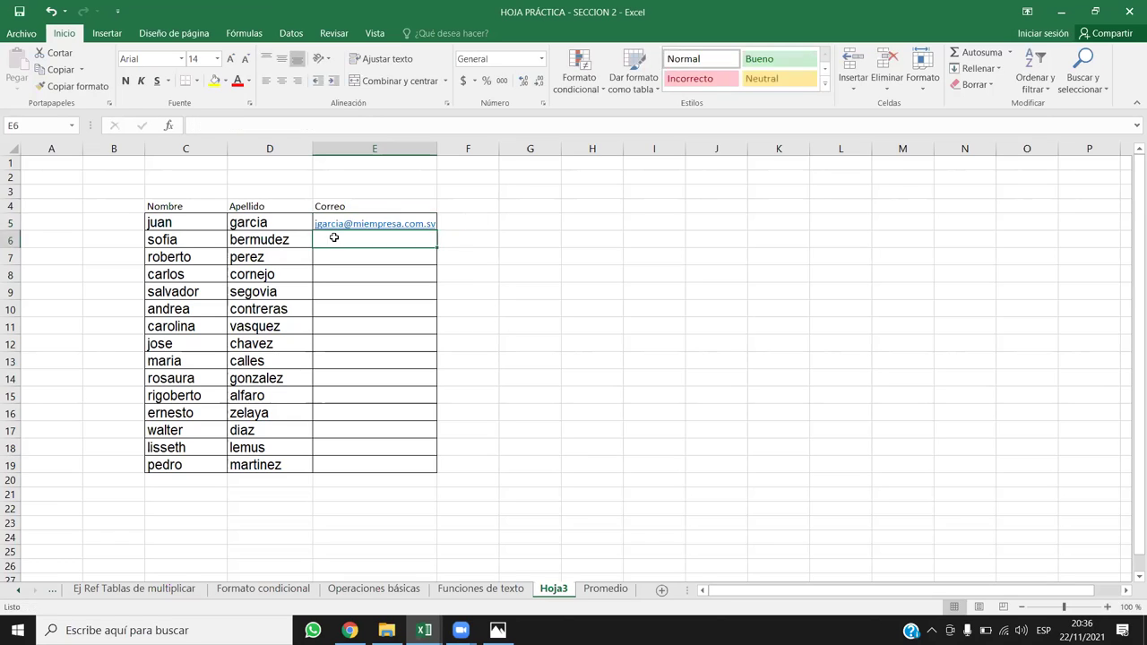
left_click(432, 219)
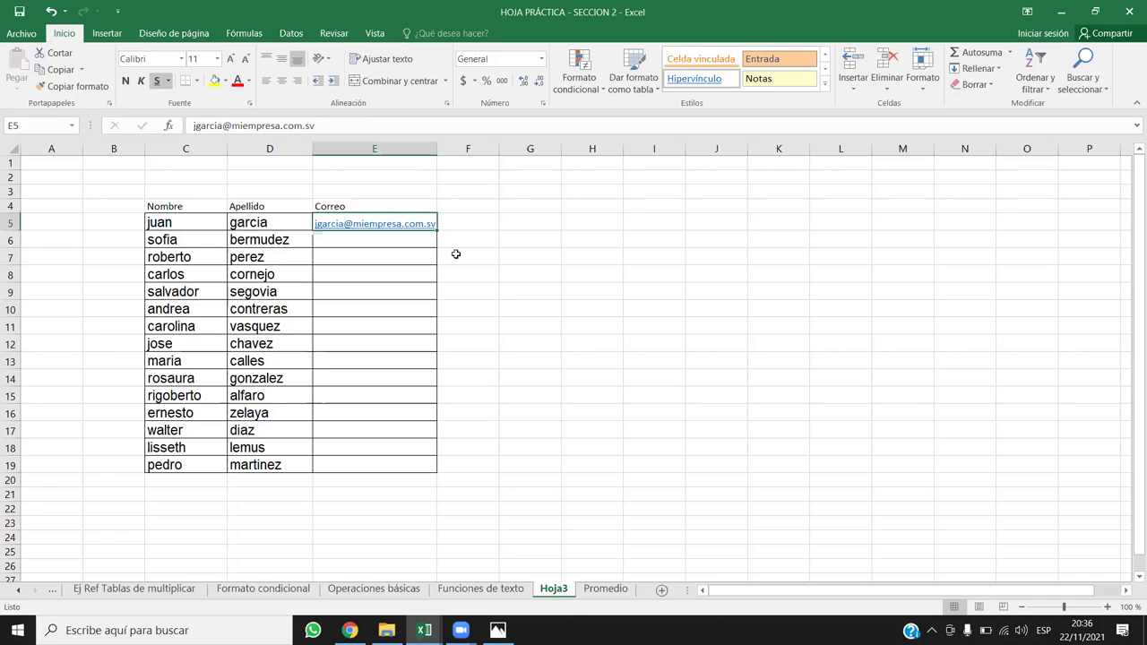
key("ctrl+z")
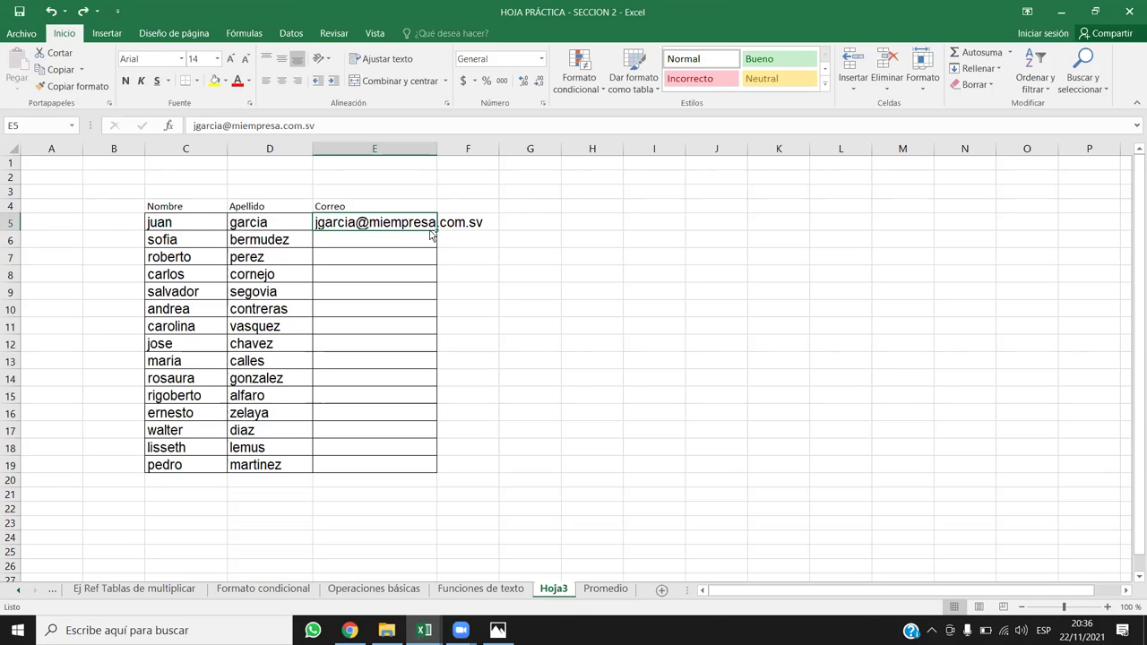
key("ctrl+z")
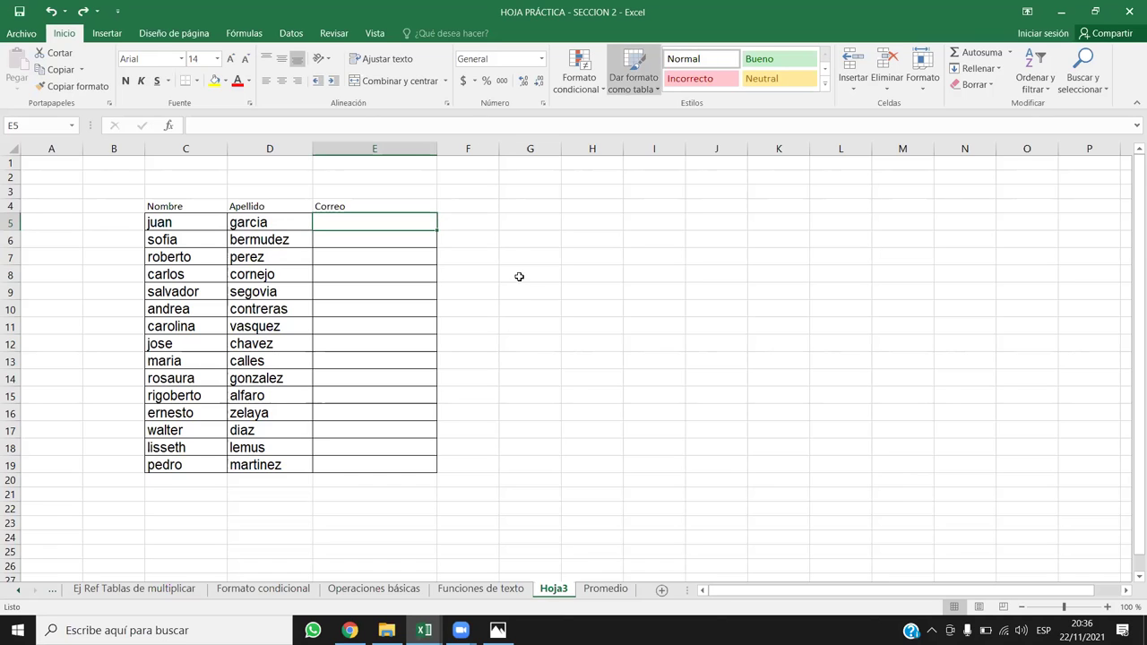
Step: Rename E4 to Correo1, fill Correo2 and Correo3 into F4:G4, widen them, and select C4:G19
left_click(484, 229)
double_click(389, 206)
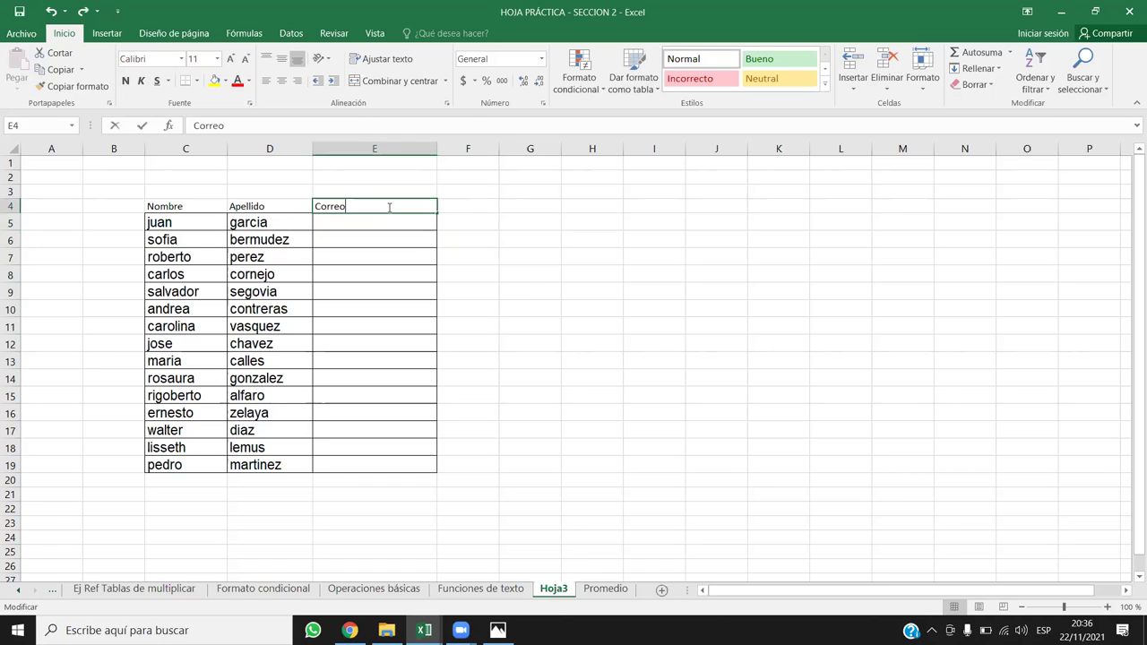
type("1")
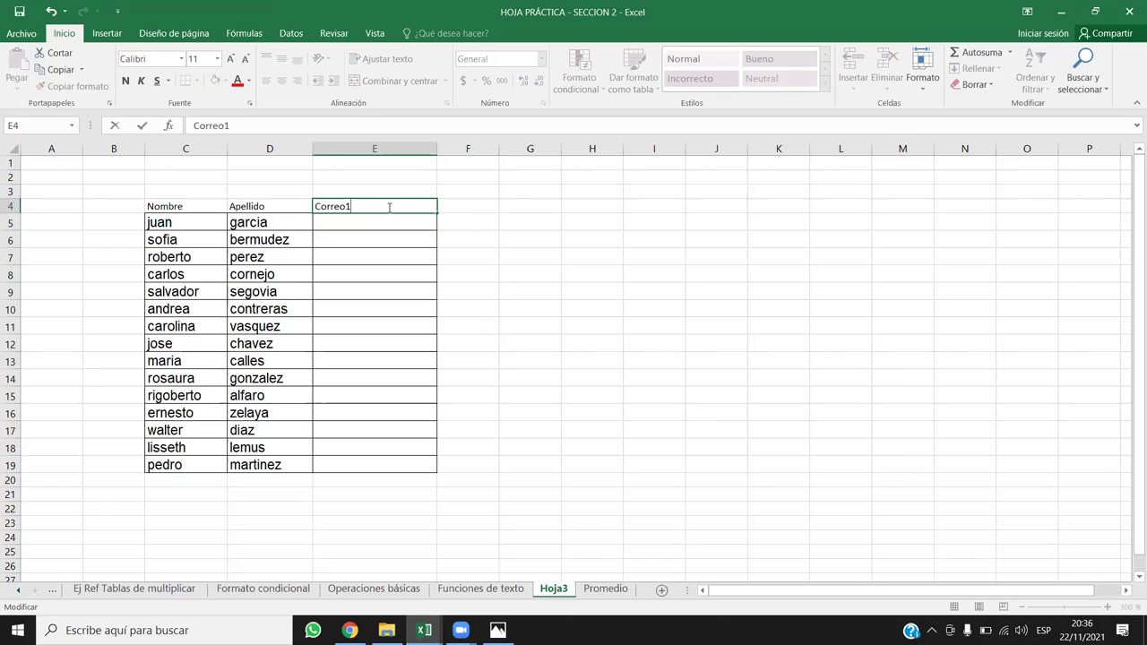
key("Return")
left_click(381, 206)
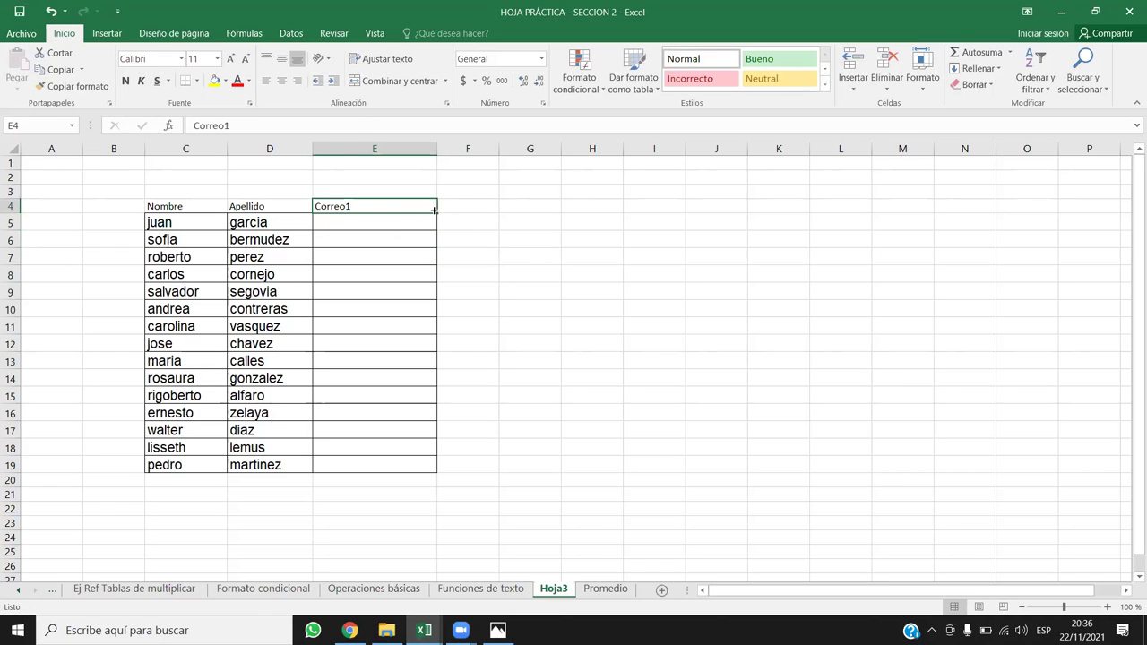
left_click_drag(440, 212, 565, 223)
left_click_drag(499, 149, 536, 149)
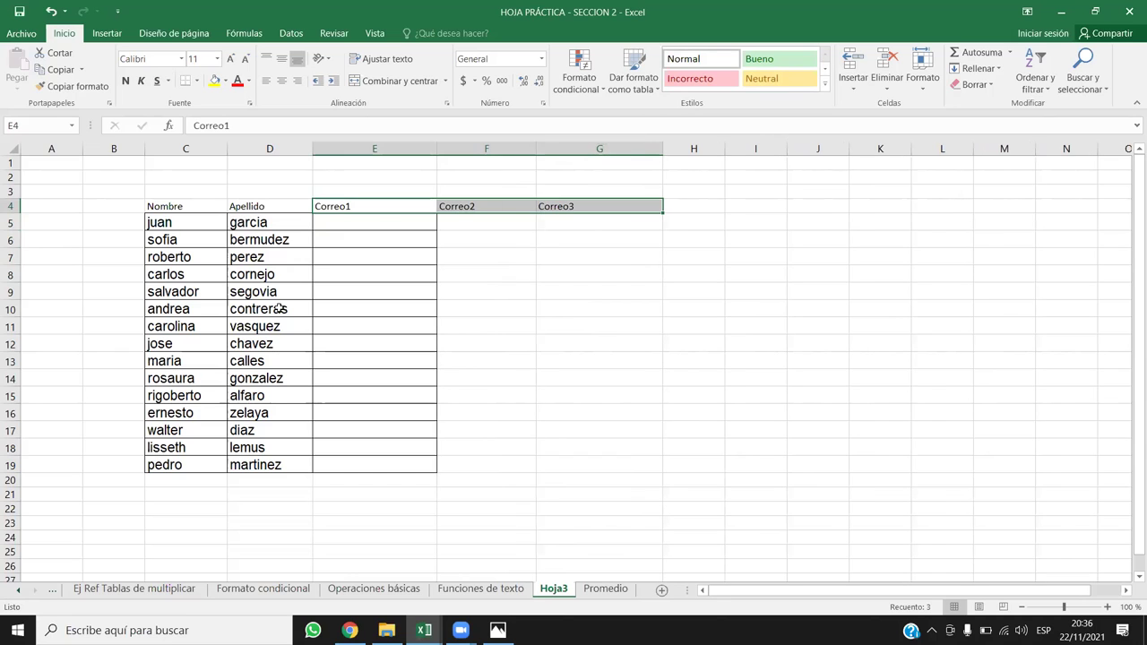
left_click_drag(169, 203, 649, 460)
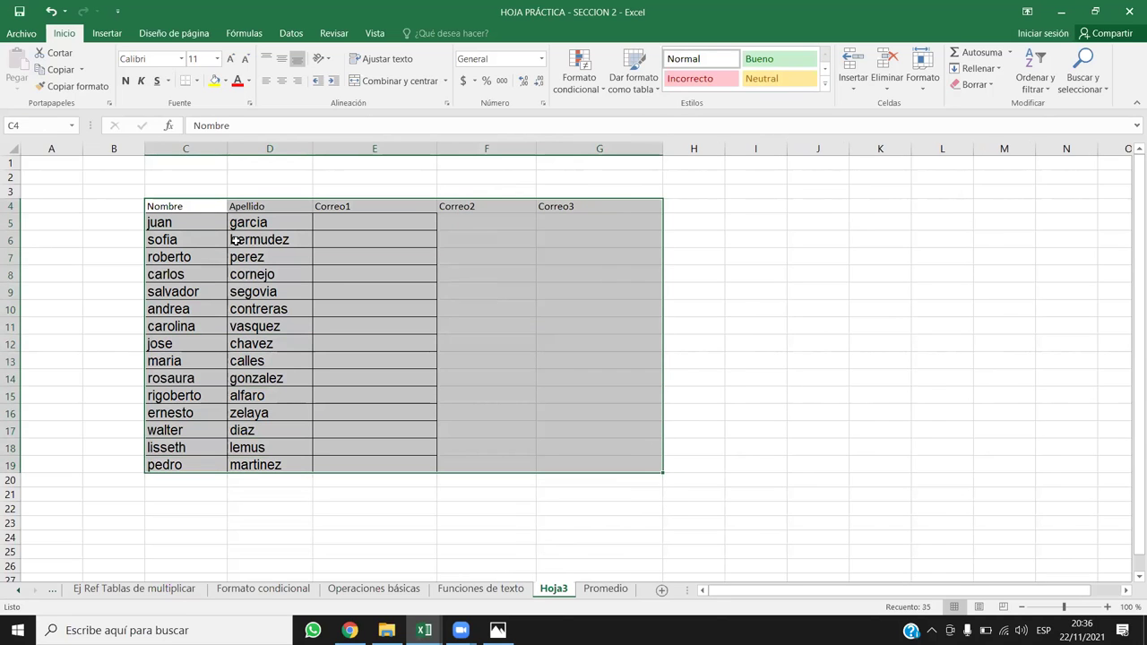
left_click(197, 80)
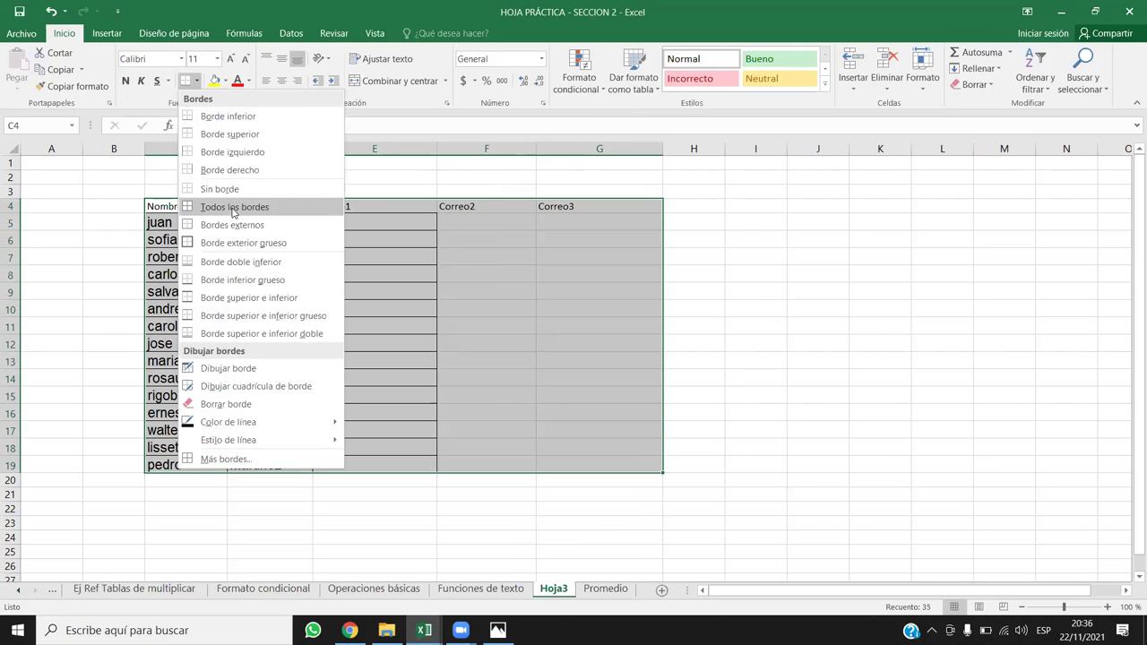
Step: Apply all borders to the table and make the Nombre–Correo3 header row bold and centred
left_click(223, 206)
left_click_drag(195, 206, 622, 205)
left_click(126, 81)
left_click(281, 81)
Step: Start a CONCATENAR formula in the first Correo1 cell, E5
left_click(412, 274)
left_click(388, 219)
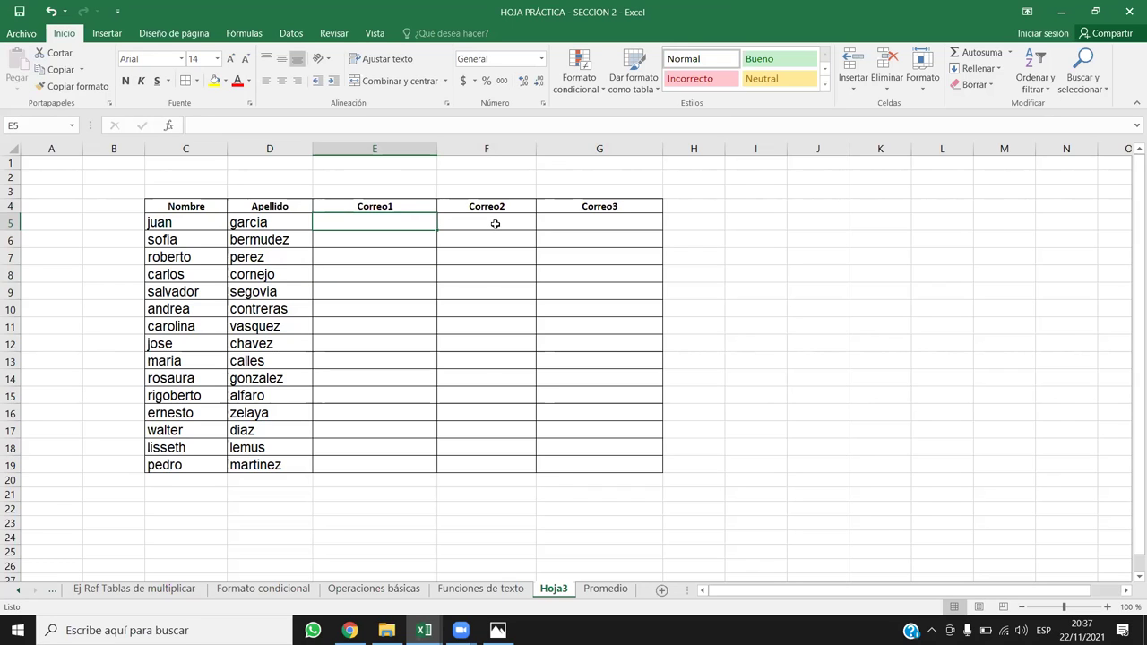
left_click(564, 219)
left_click(390, 231)
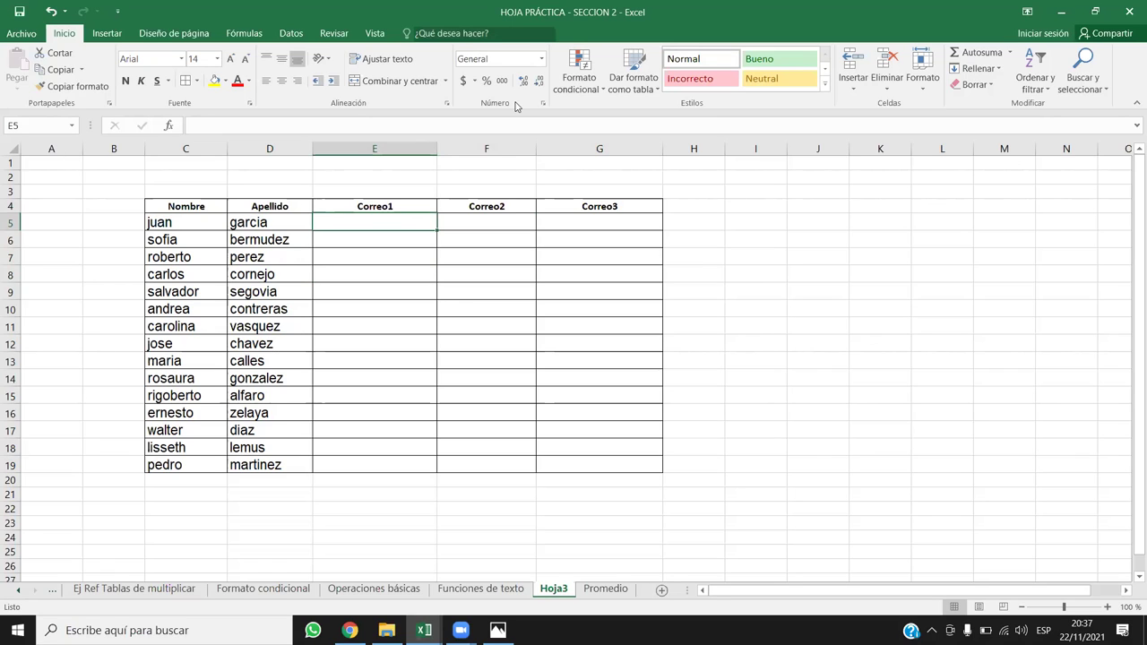
type("=")
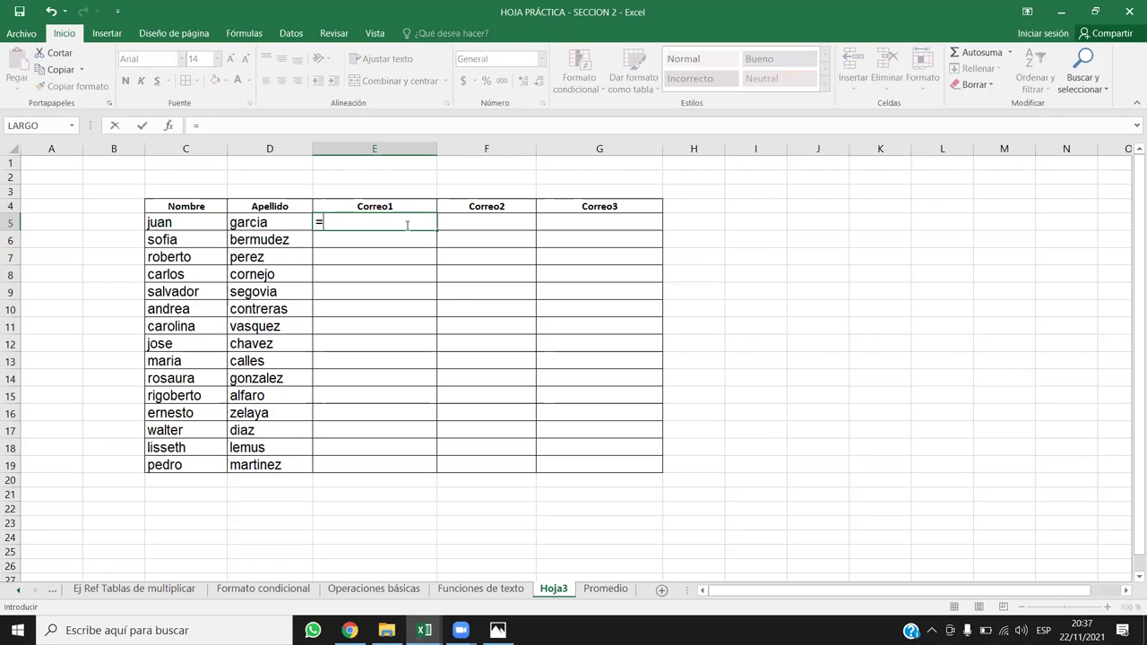
type("CON")
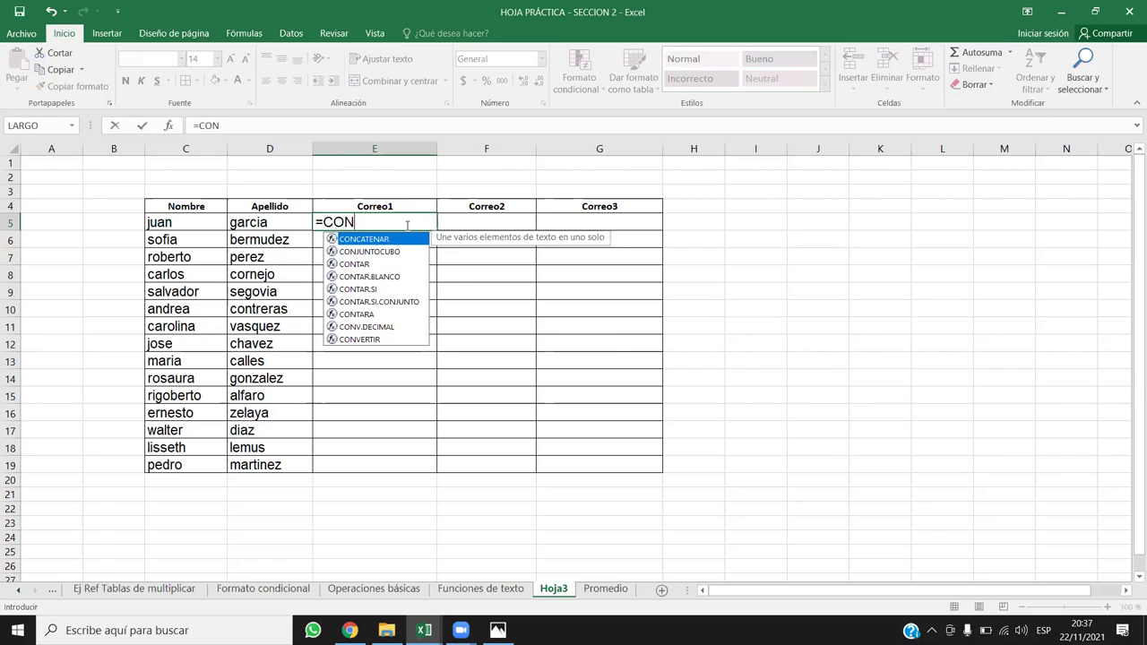
Step: Enter =CONCATENAR(D5;".";C5) in E5 so it shows garcia.juan
double_click(394, 240)
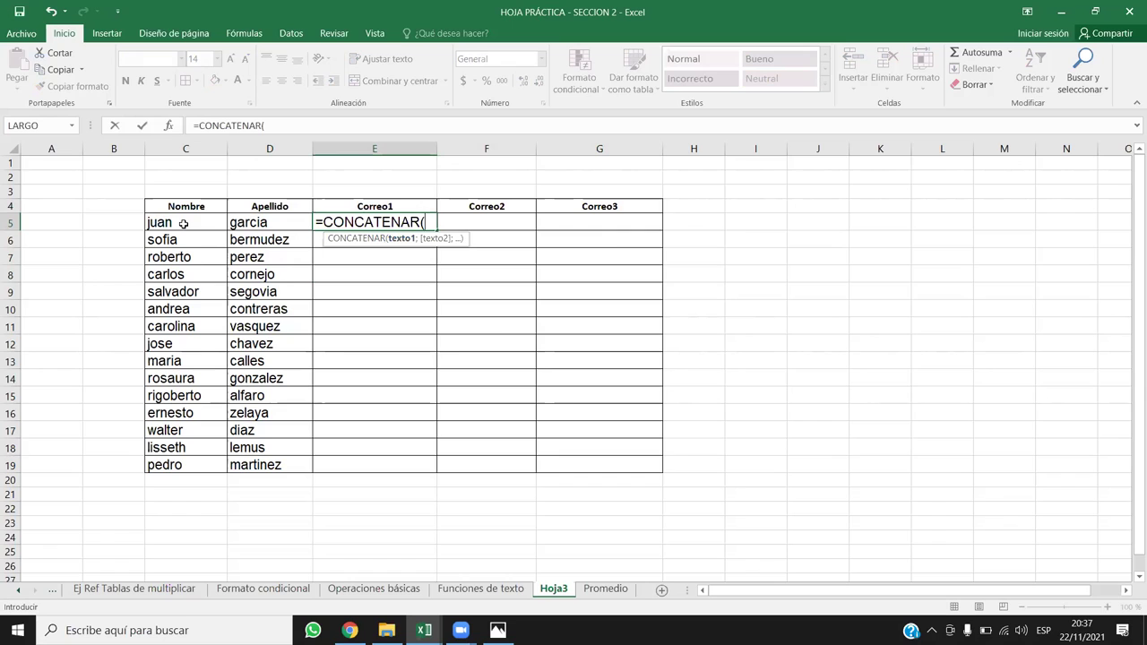
left_click(261, 222)
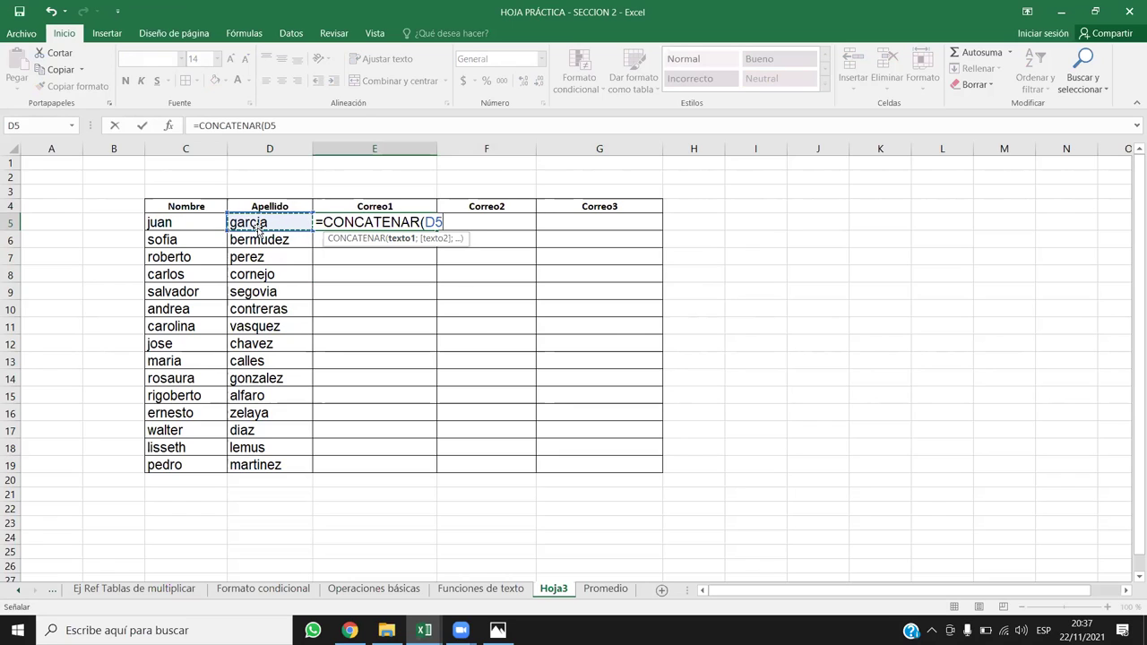
type(";")
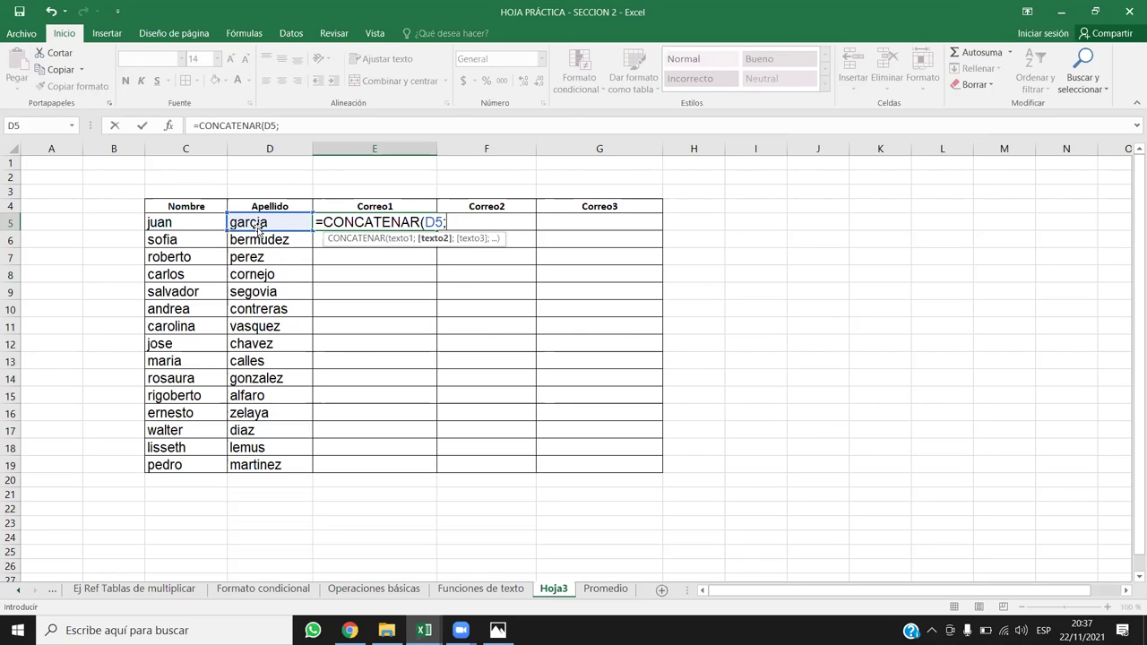
type("\".\"")
type(";")
left_click(177, 222)
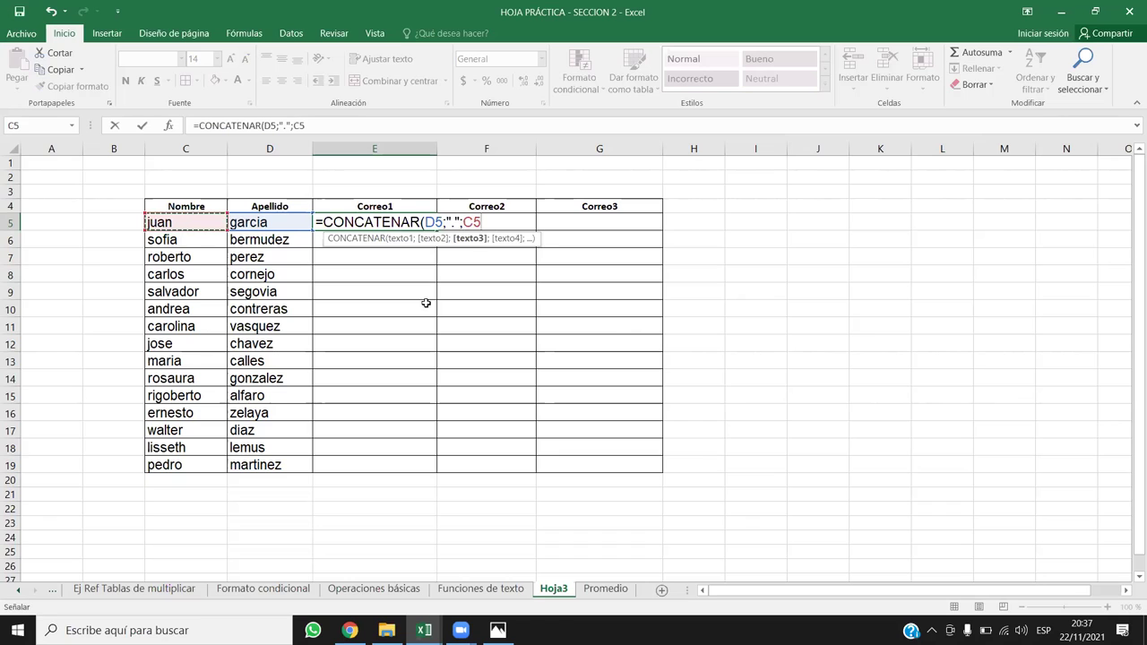
type(")")
key("Return")
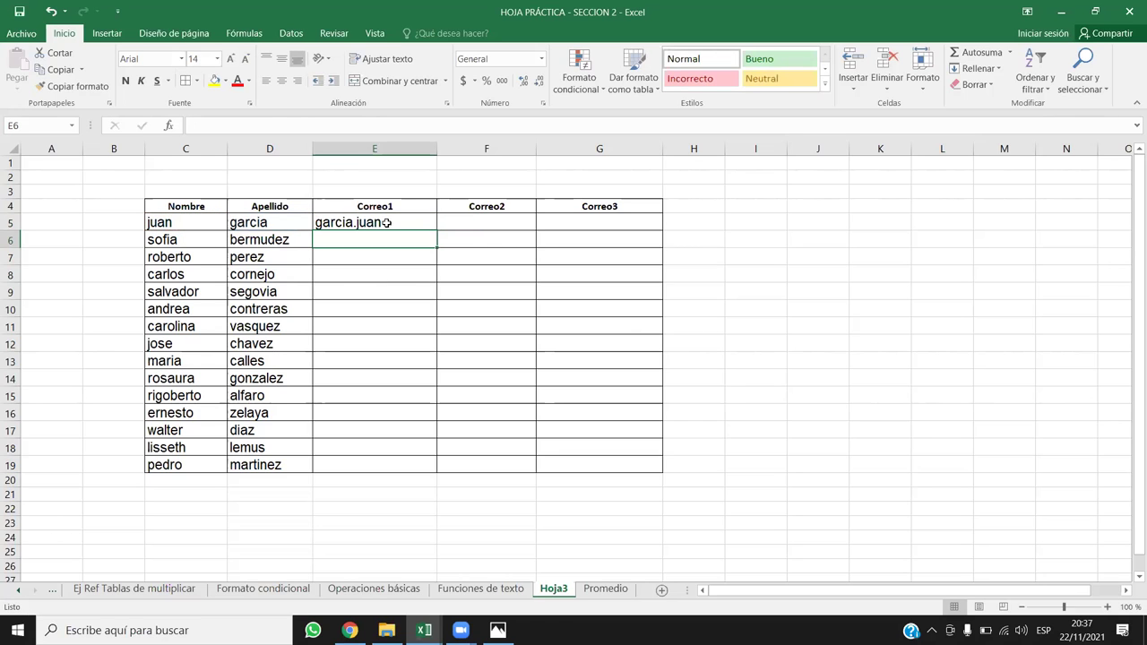
double_click(385, 222)
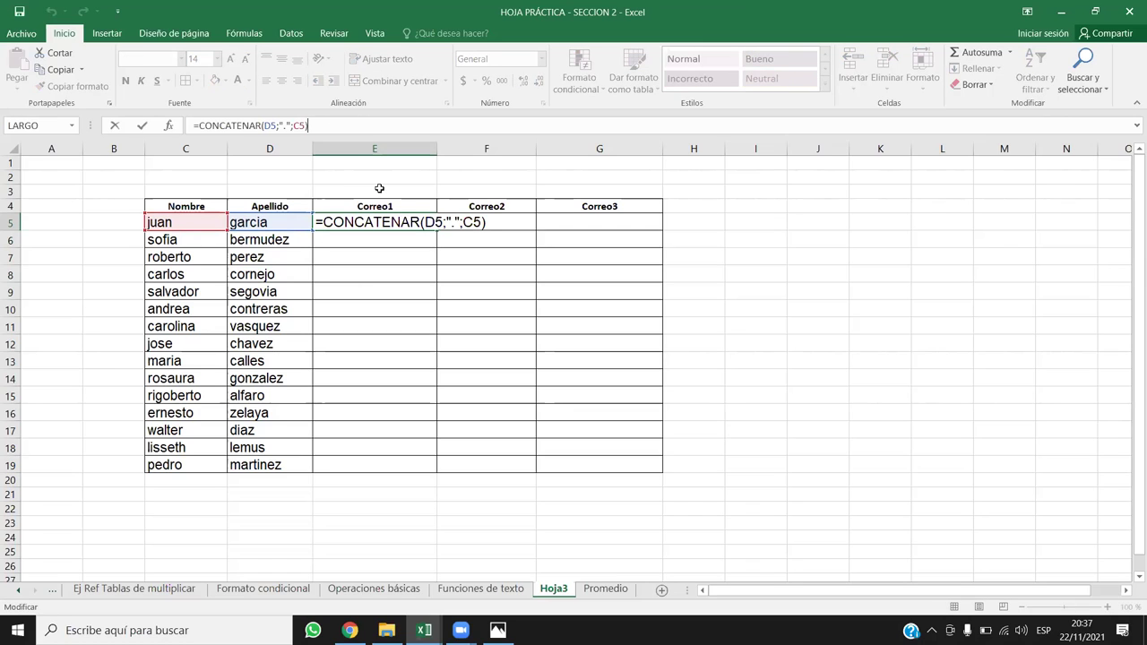
key("BackSpace")
type(";")
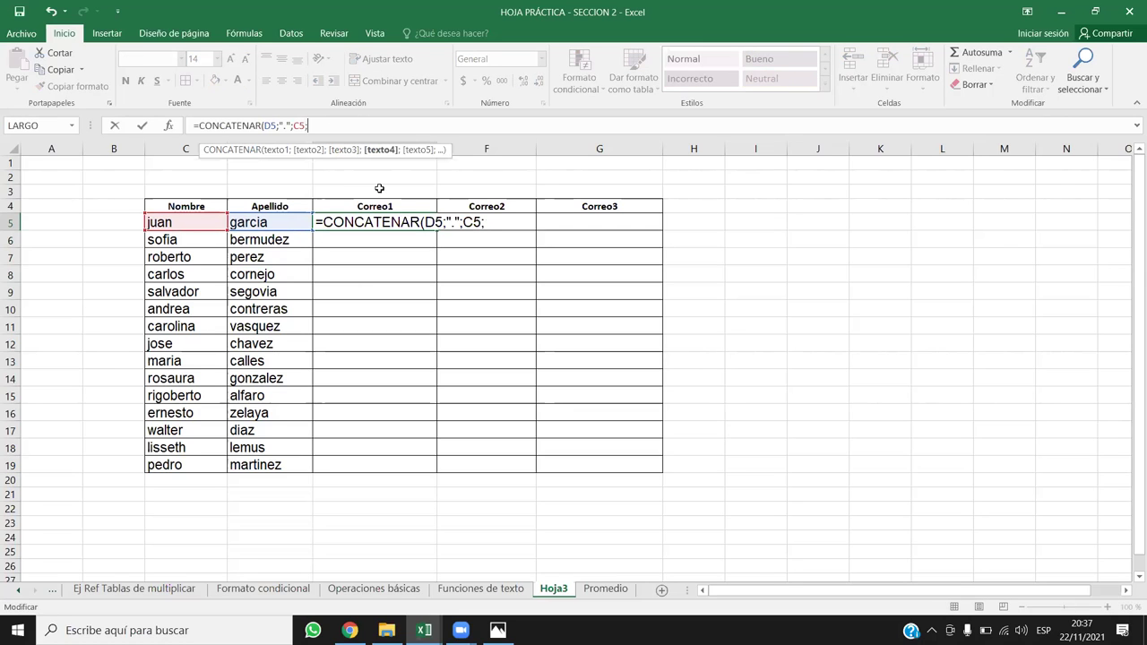
type("\"@miempre")
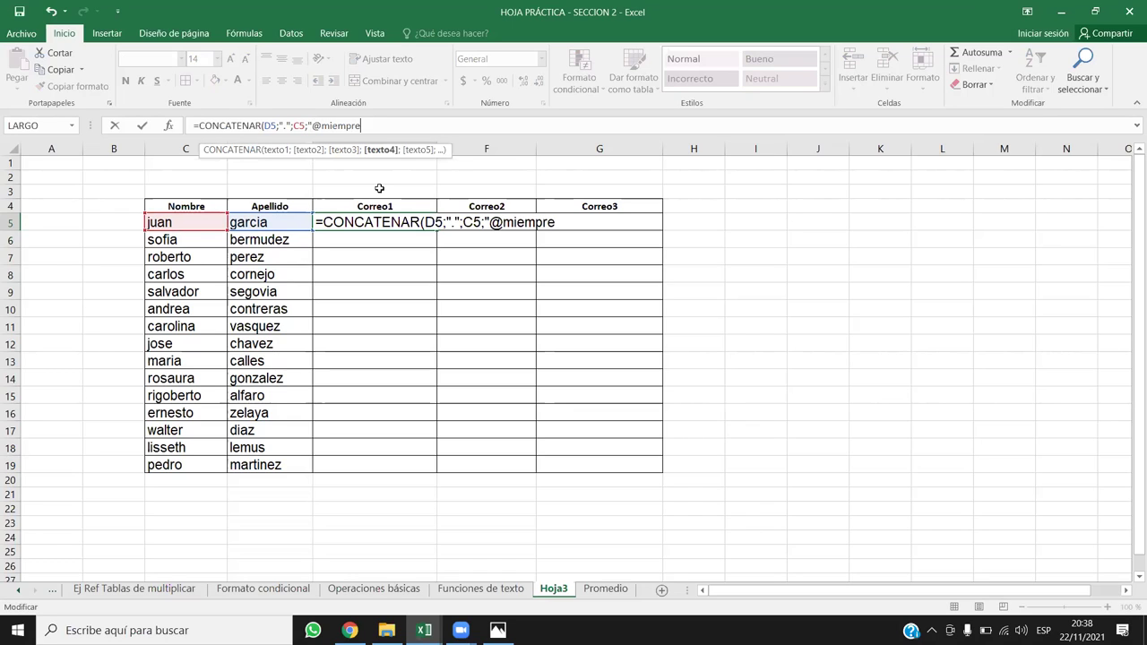
type("sa.com.sv\"")
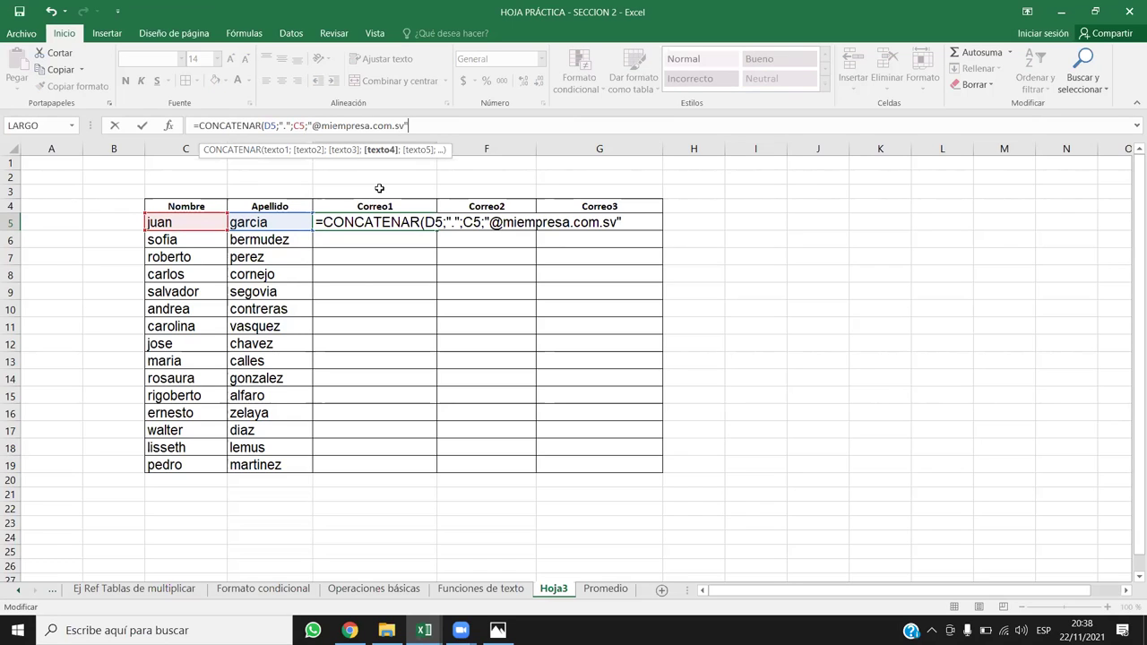
type(")")
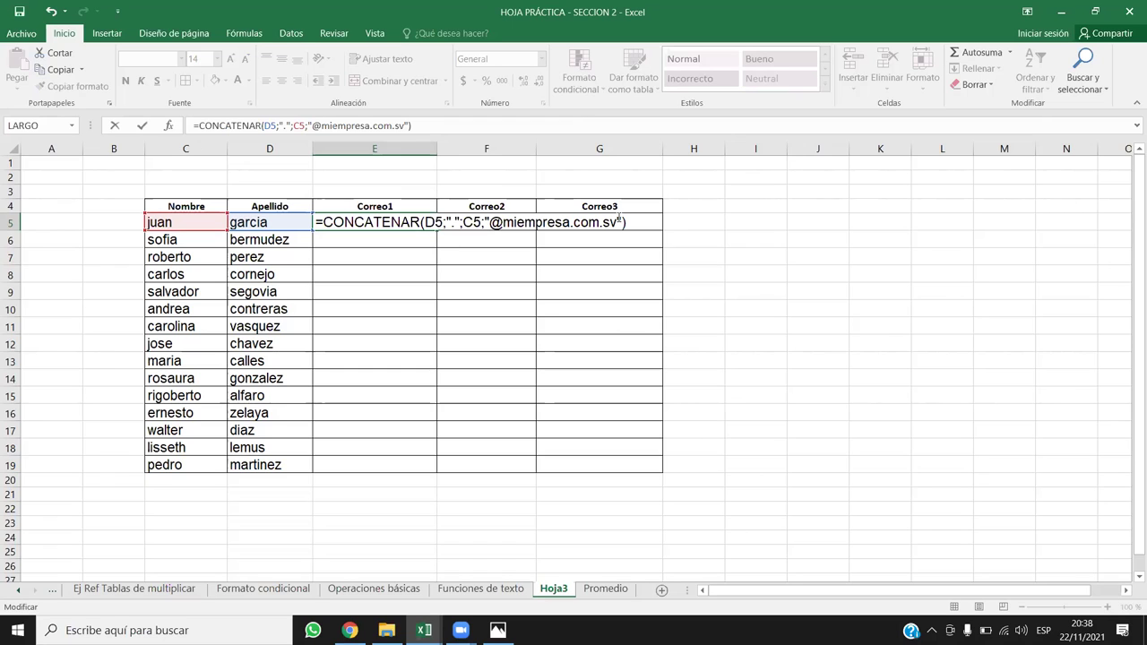
key("Return")
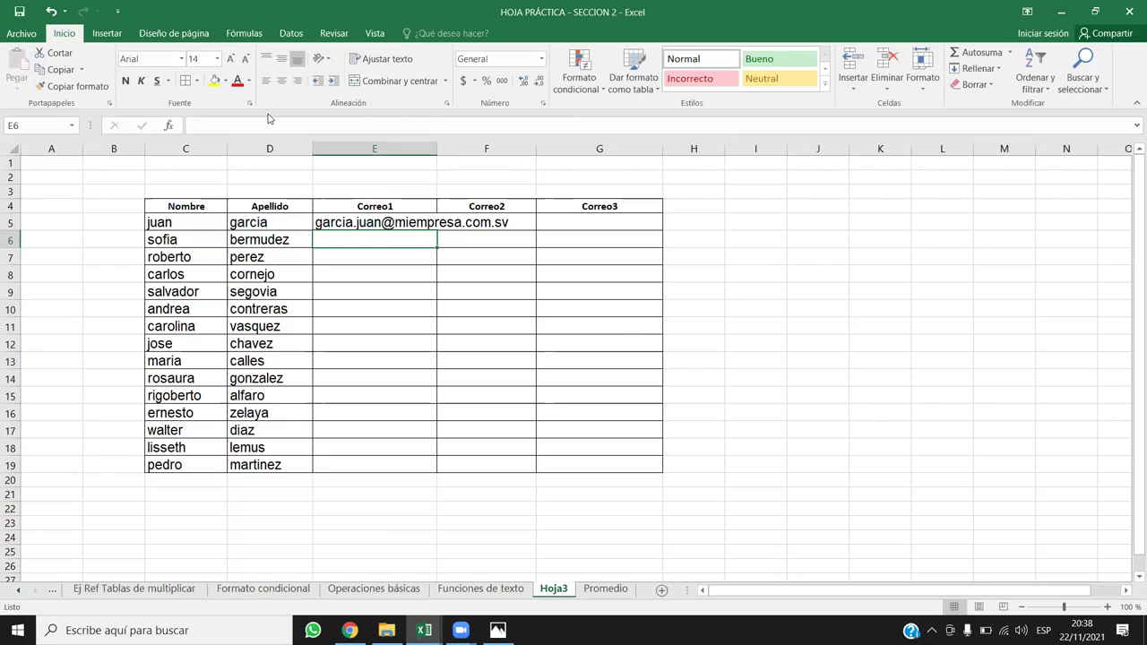
Step: Widen column E and copy the E5 email formula down to row 19
left_click_drag(437, 149, 574, 148)
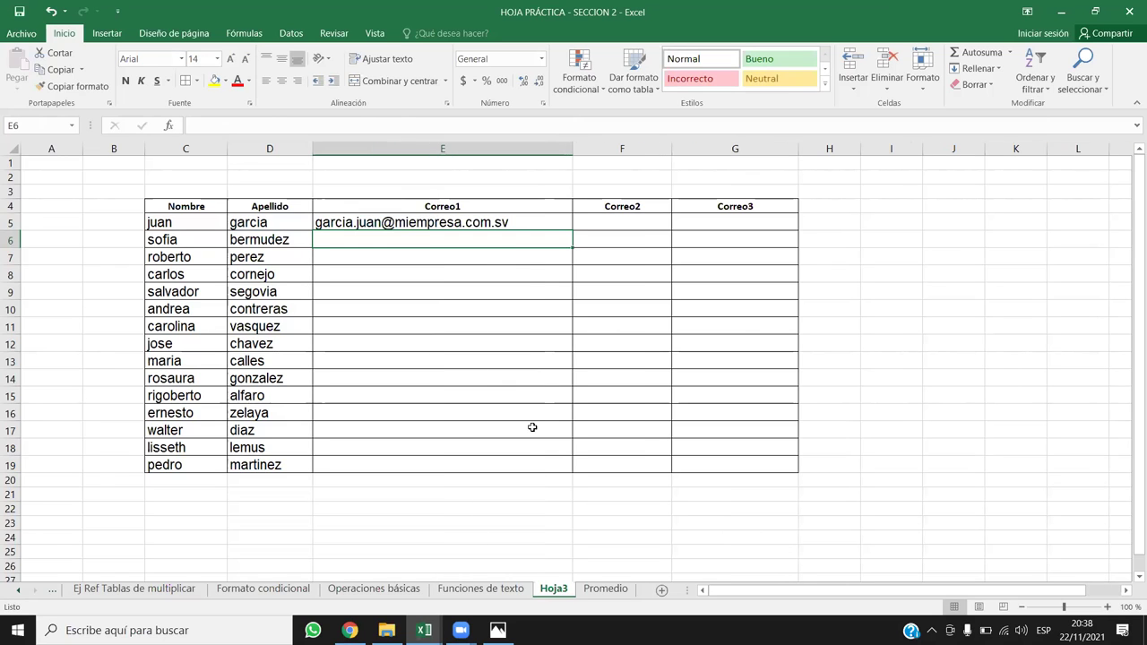
left_click(507, 220)
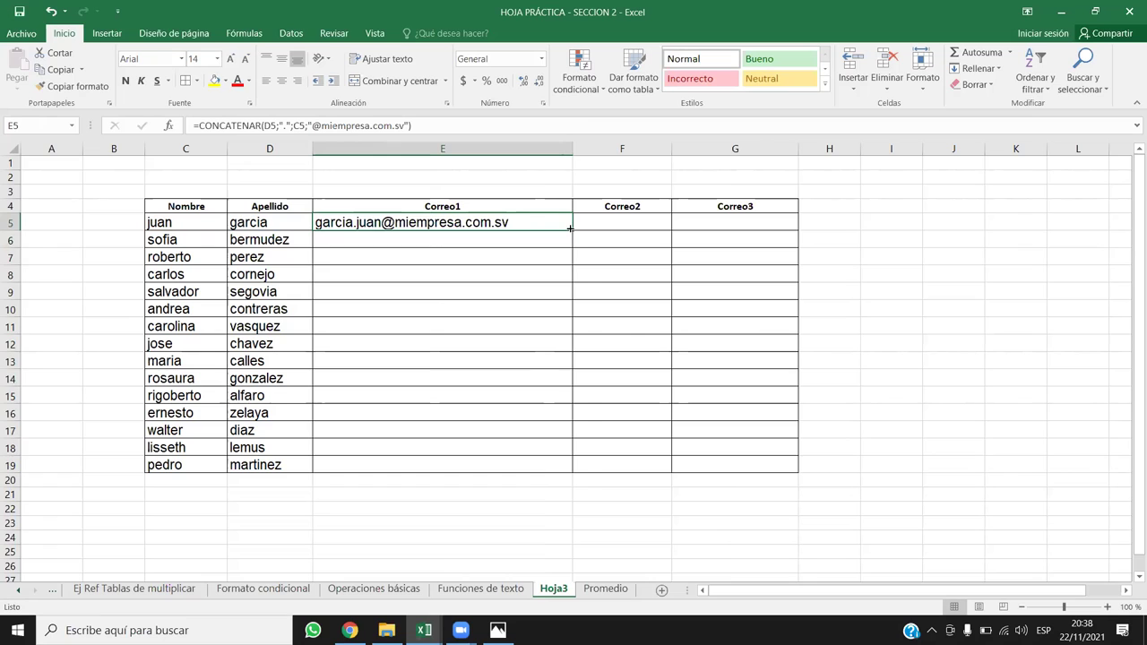
double_click(575, 231)
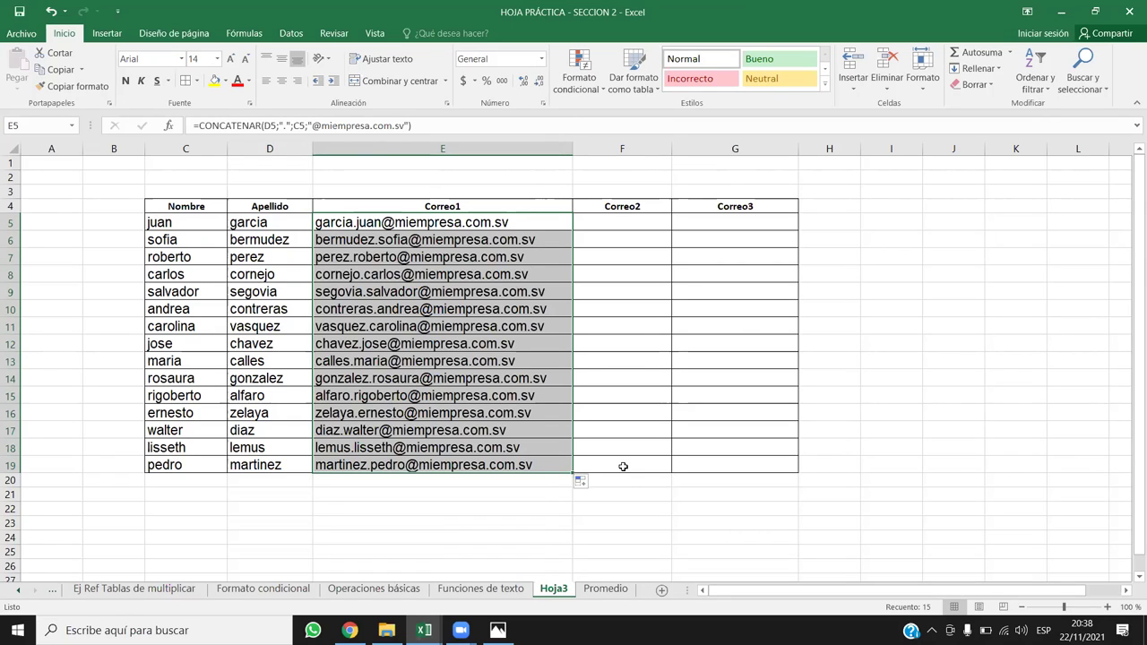
Step: Widen column F and begin an EXTRAE formula in Correo2 cell F5
left_click(609, 220)
left_click_drag(672, 151, 716, 151)
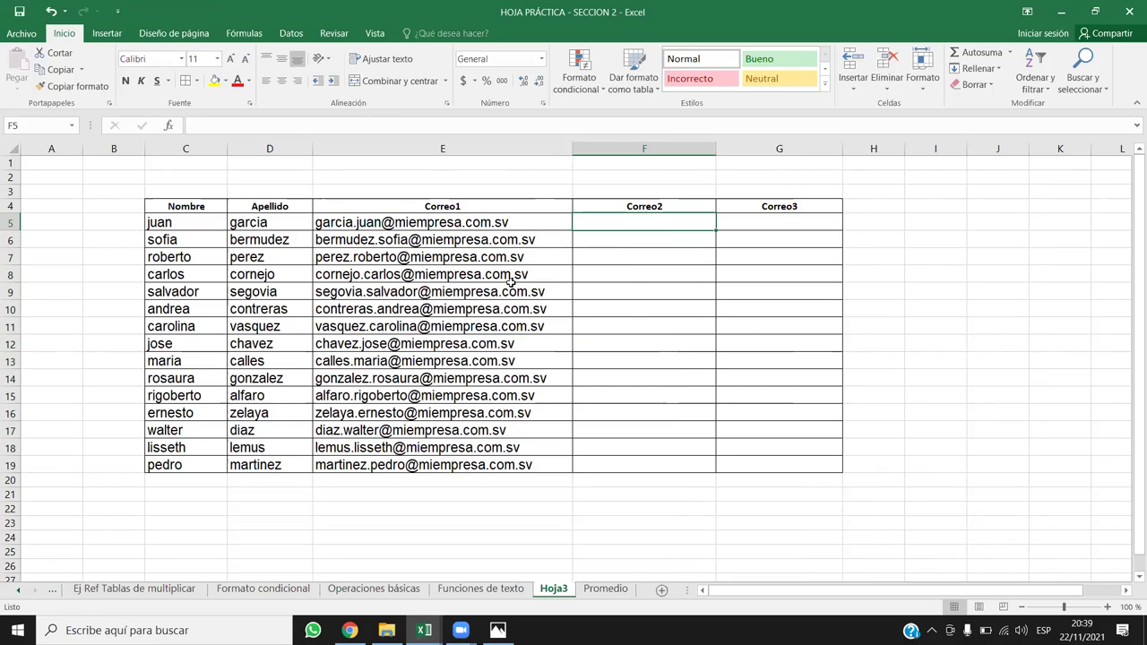
type("=EX")
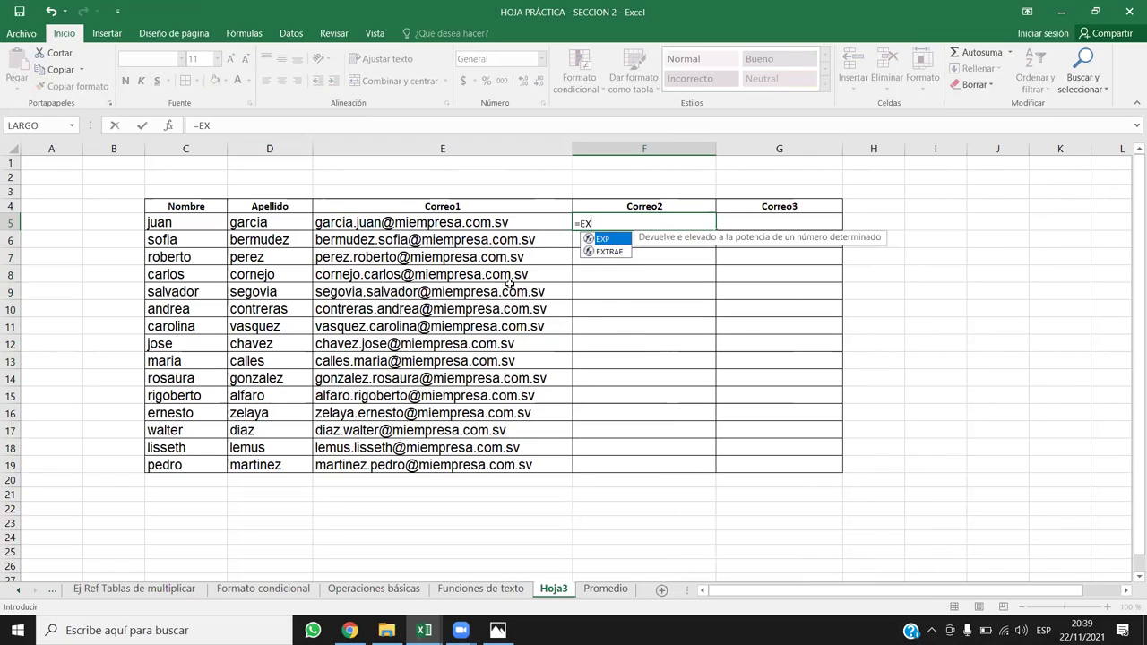
Step: Enter =EXTRAE(C5;1;1) in F5 to take juan's initial j
left_click(610, 251)
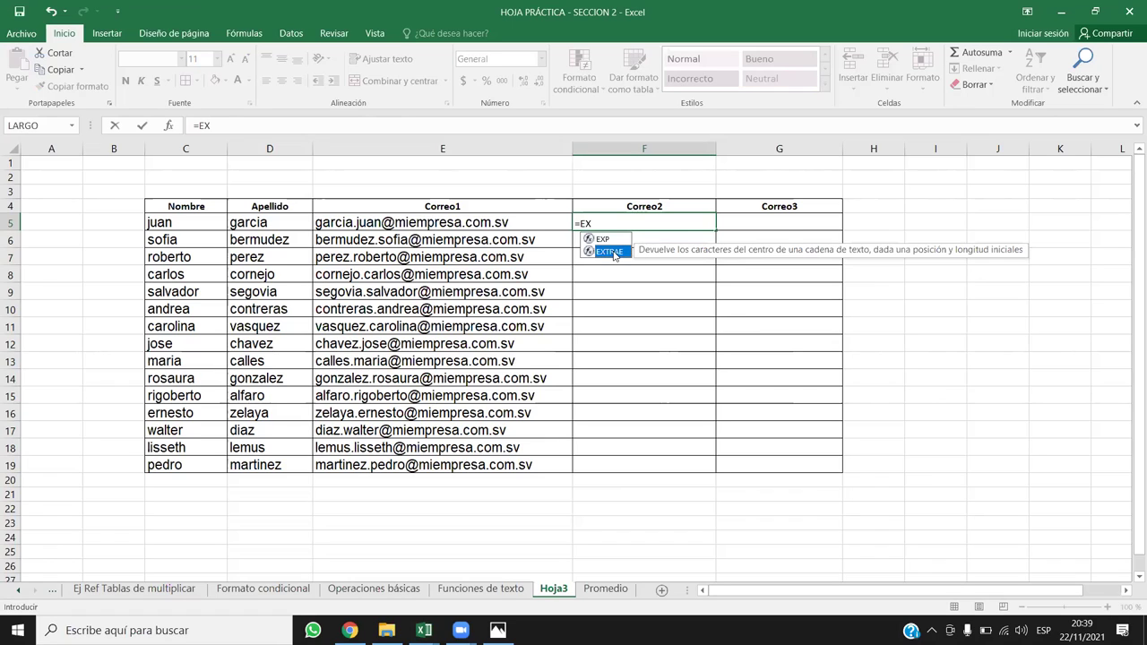
double_click(615, 252)
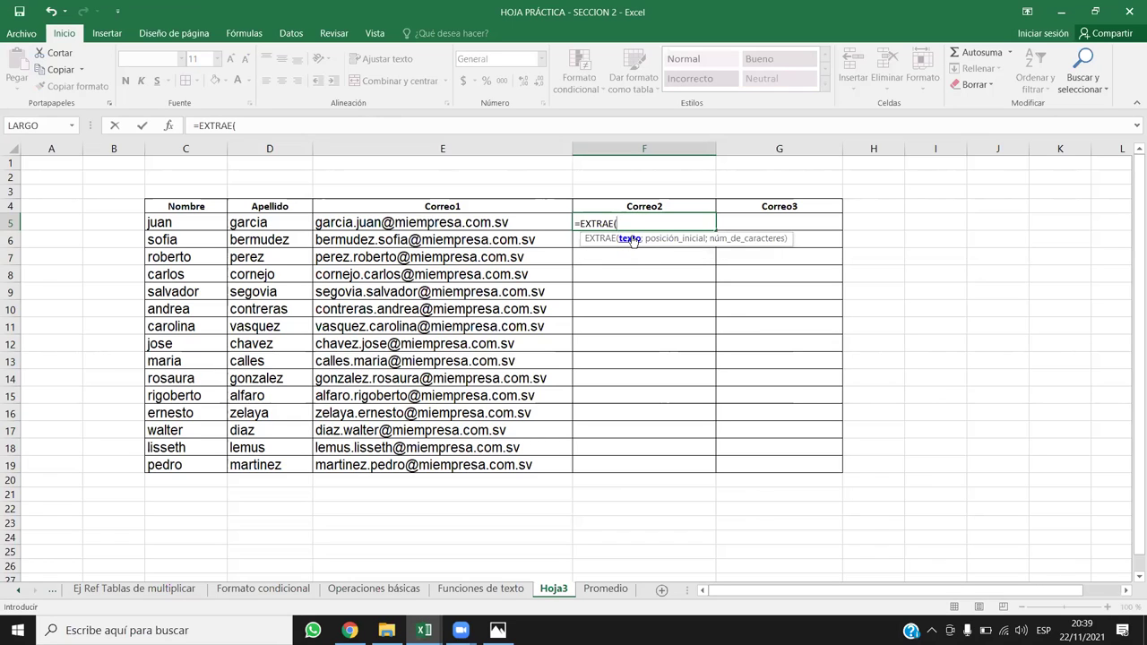
left_click(157, 226)
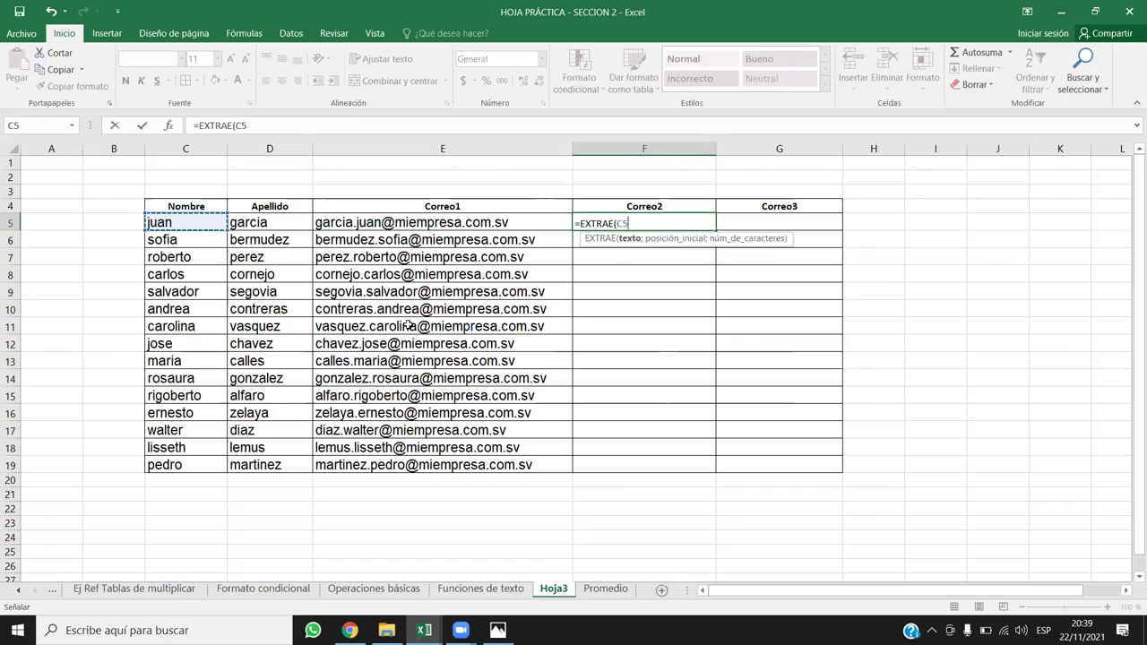
type(";")
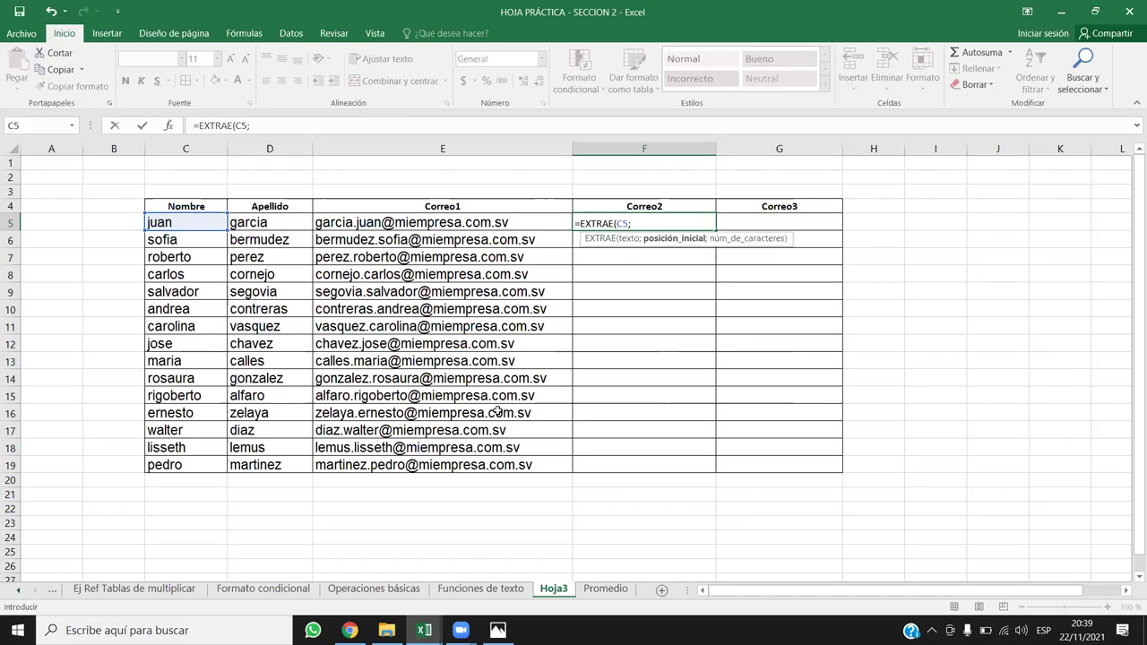
type("1;")
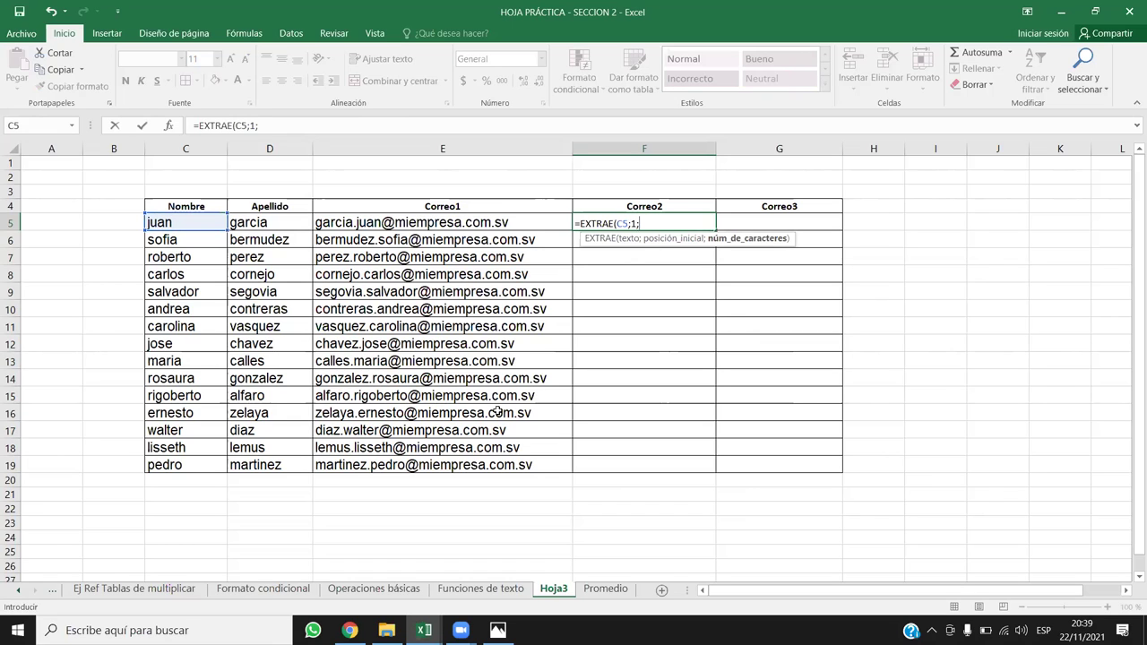
type("1)")
key("Return")
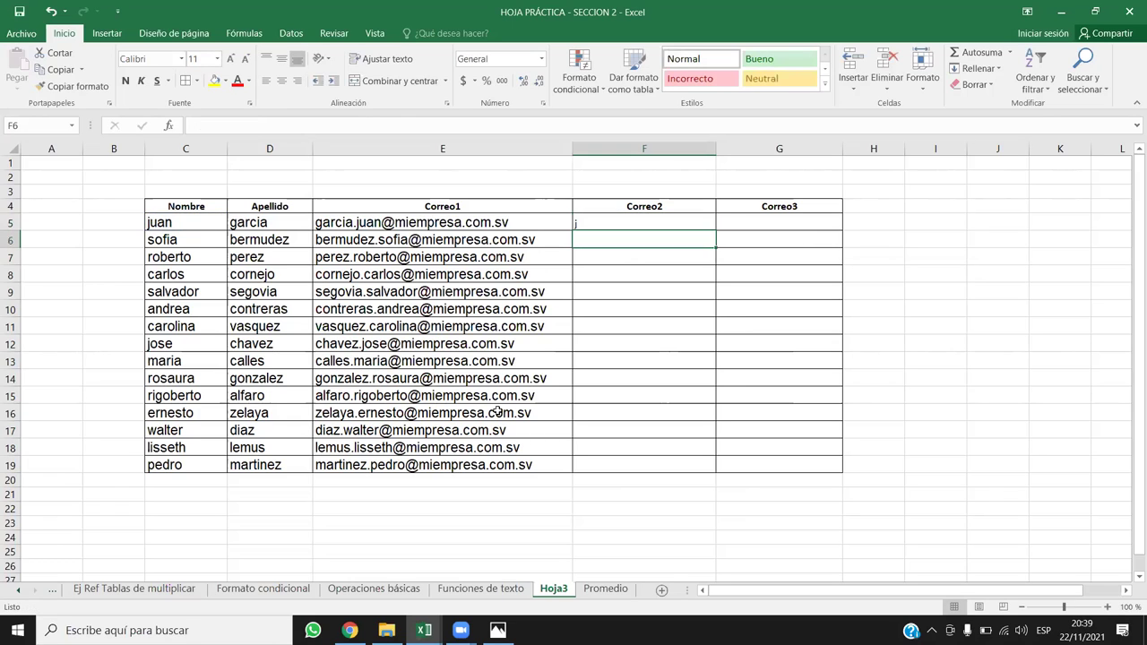
Step: Reopen F5's formula for editing at its start
left_click(609, 216)
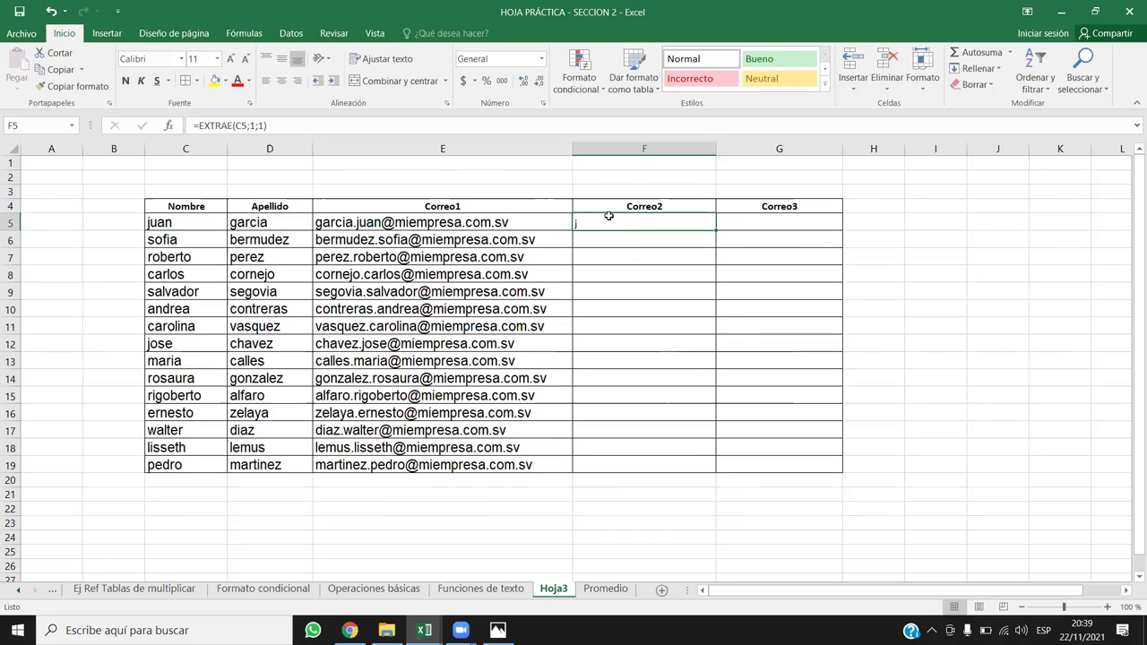
double_click(606, 222)
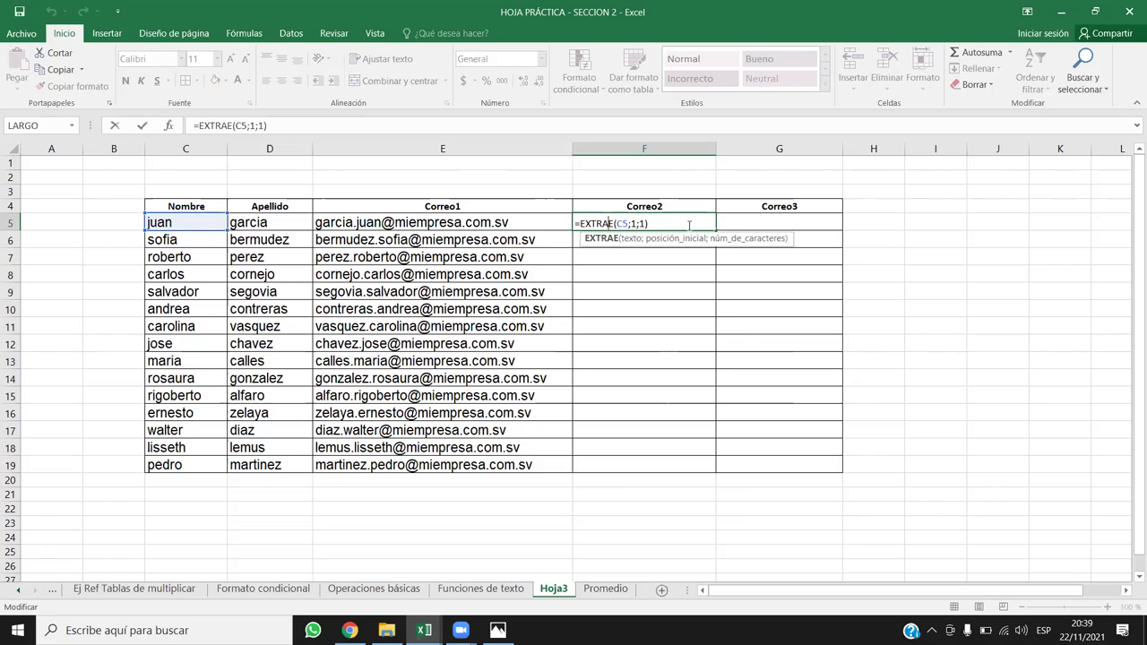
left_click(578, 223)
left_click(202, 126)
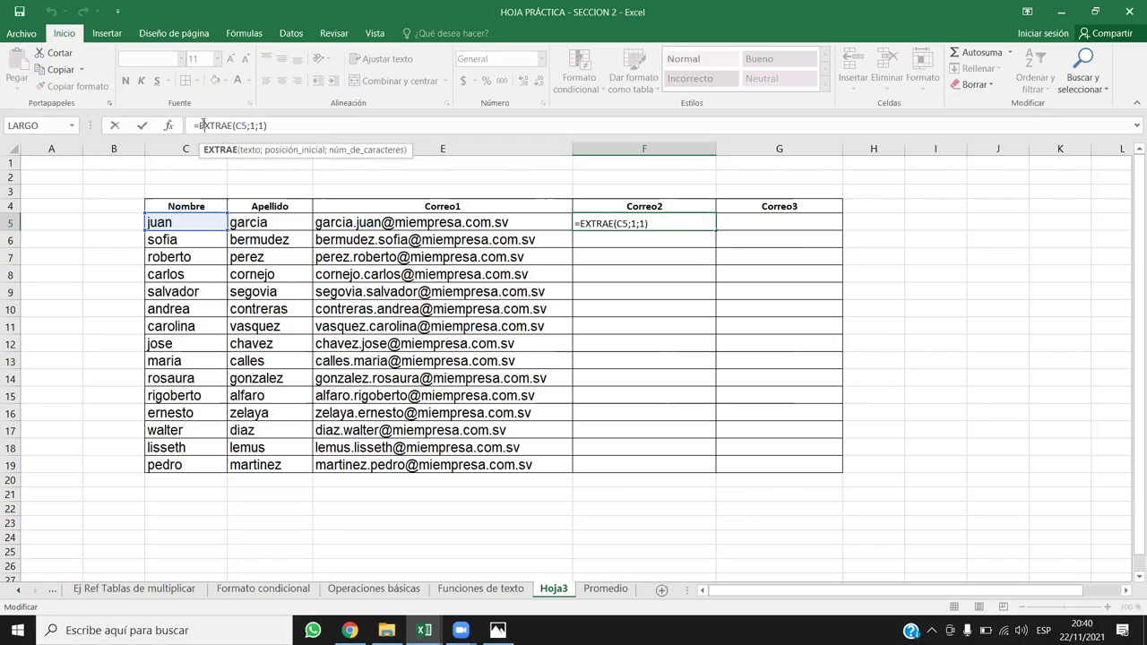
Step: Wrap the EXTRAE(C5;1;1) part of F5 inside a CONCATENAR function
key("Left")
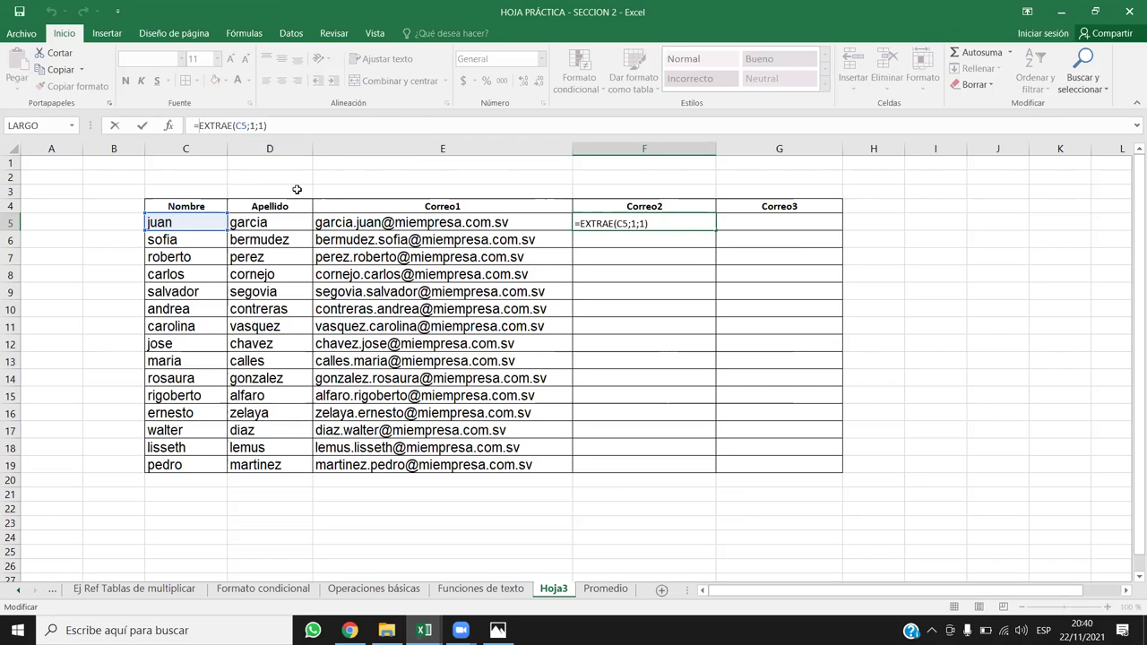
type("con")
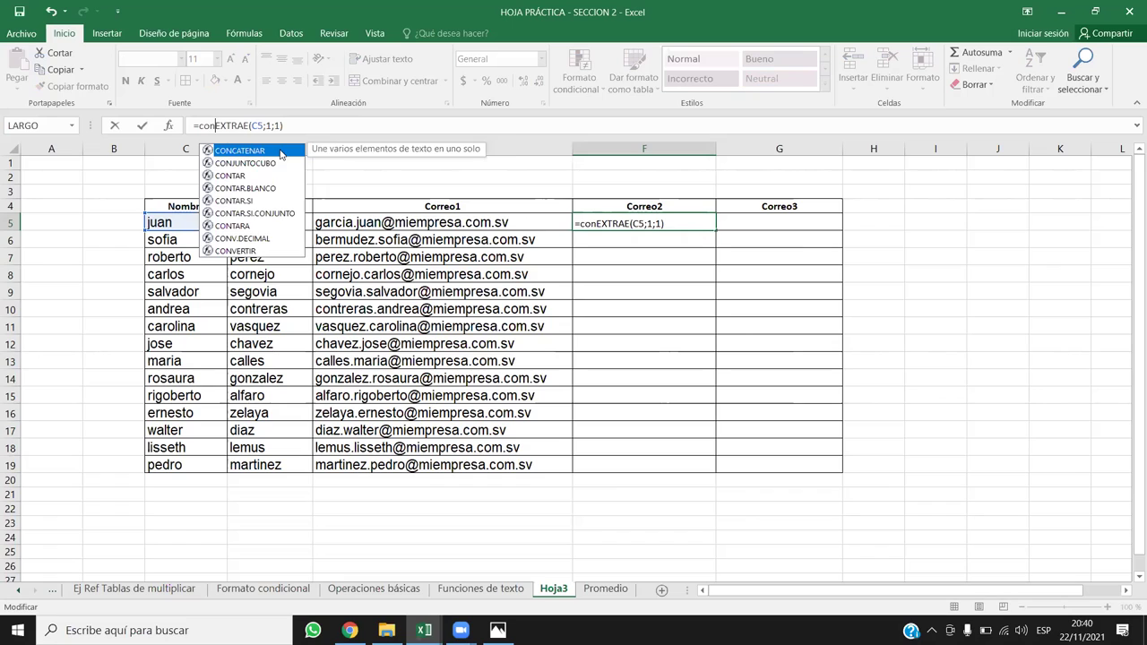
double_click(280, 151)
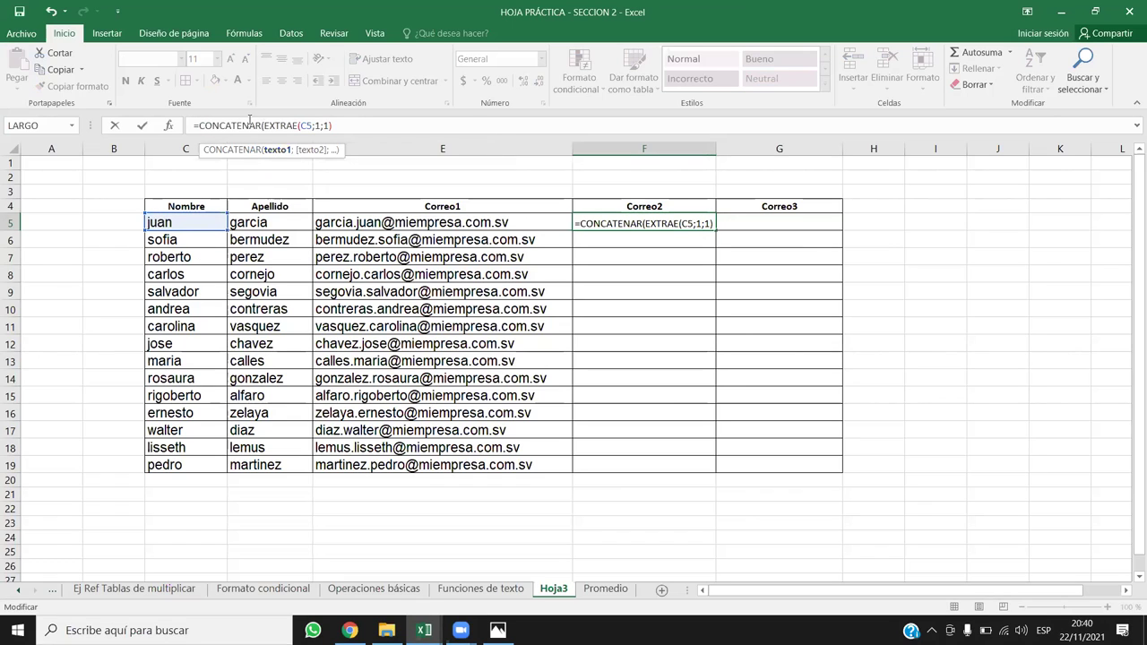
left_click_drag(264, 125, 349, 128)
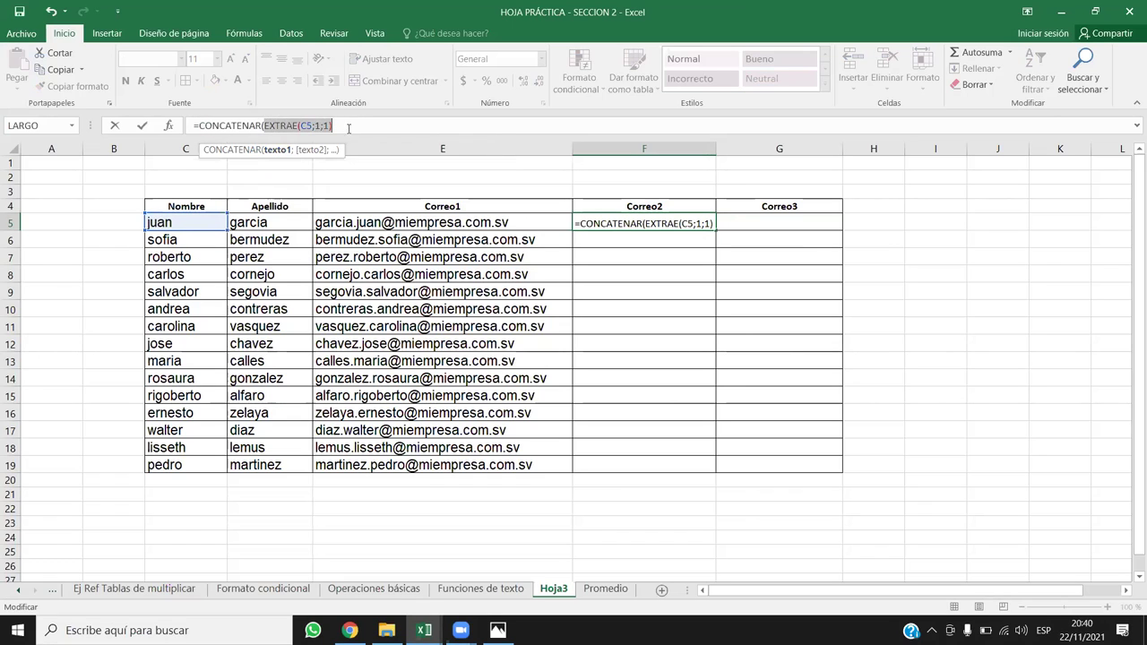
left_click(349, 128)
type(";")
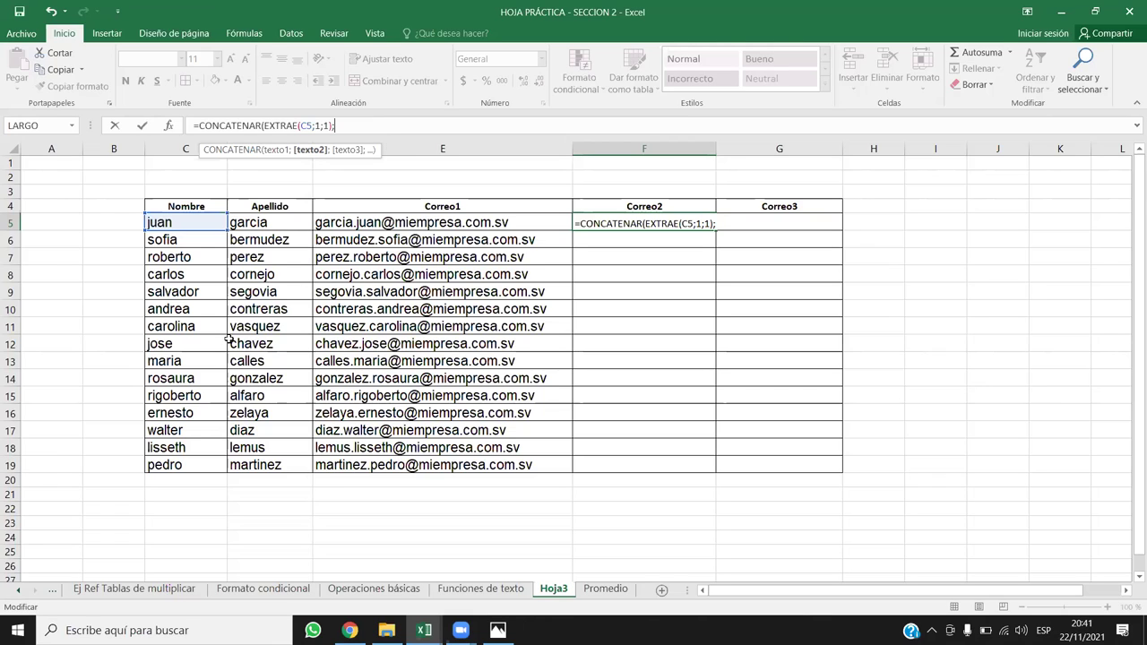
left_click(278, 220)
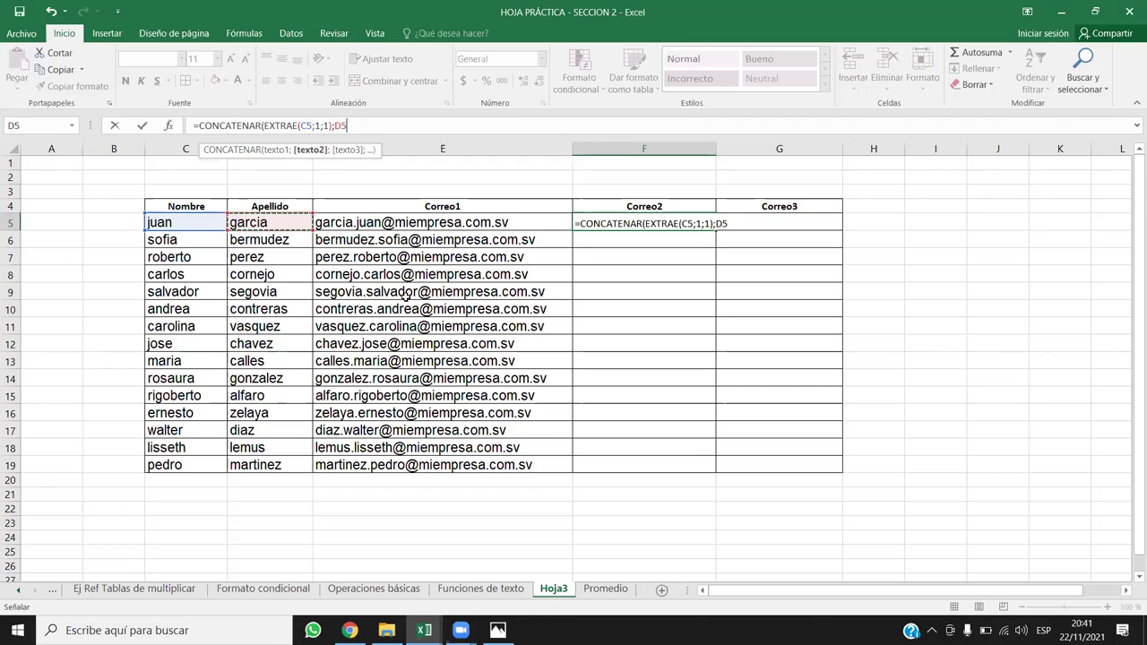
type(";")
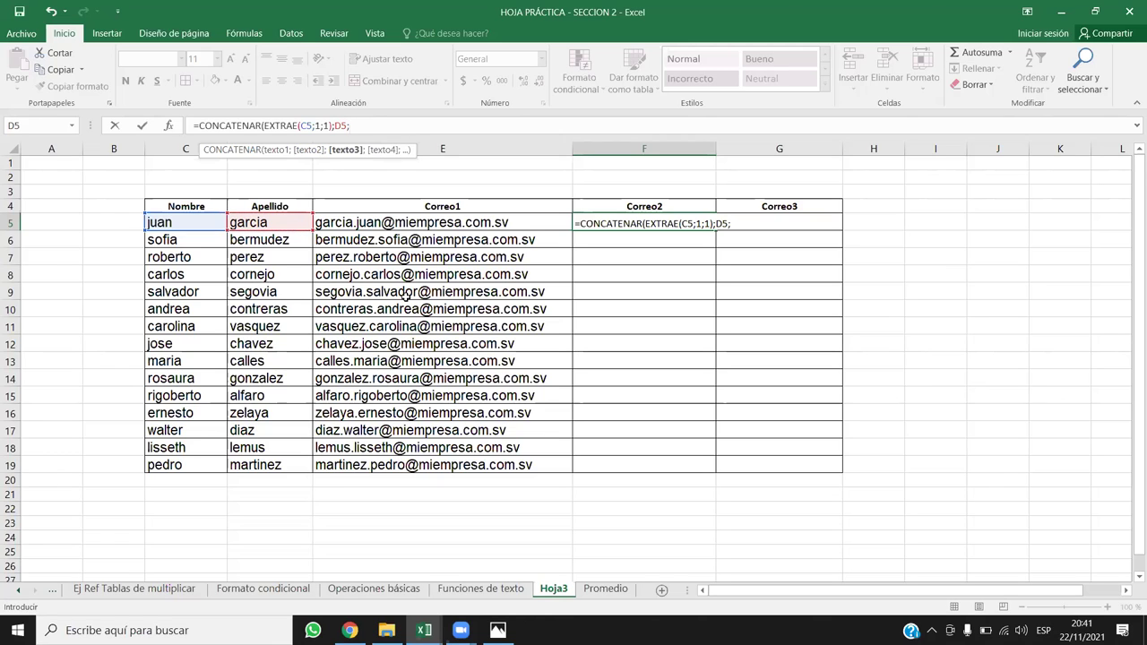
type("@miem")
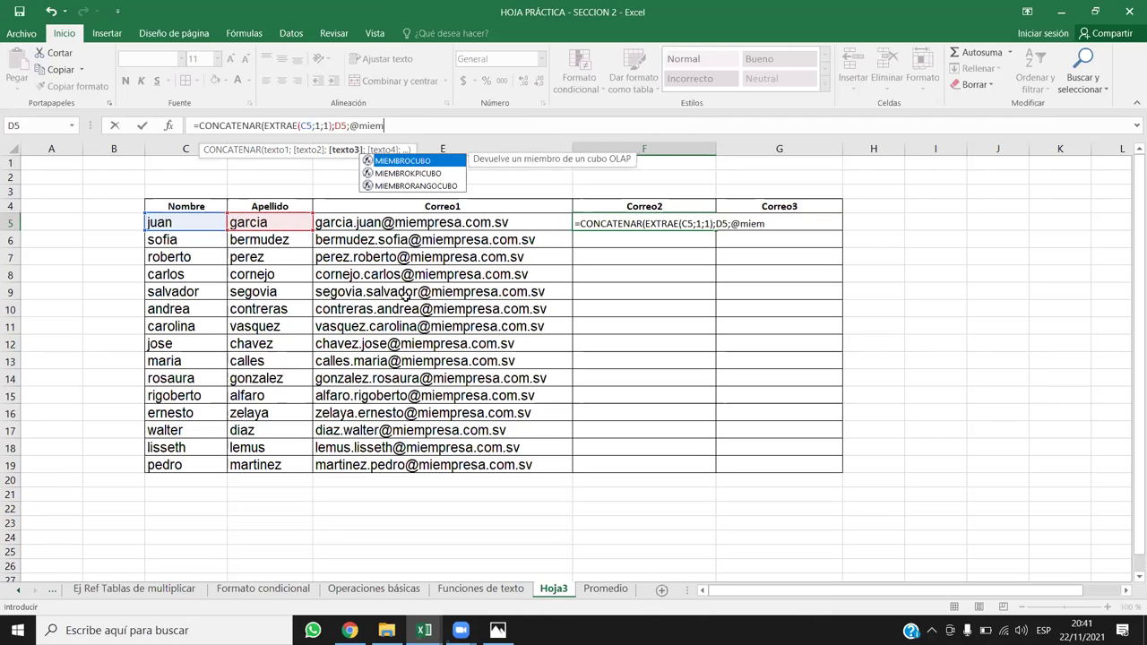
type("presa.co")
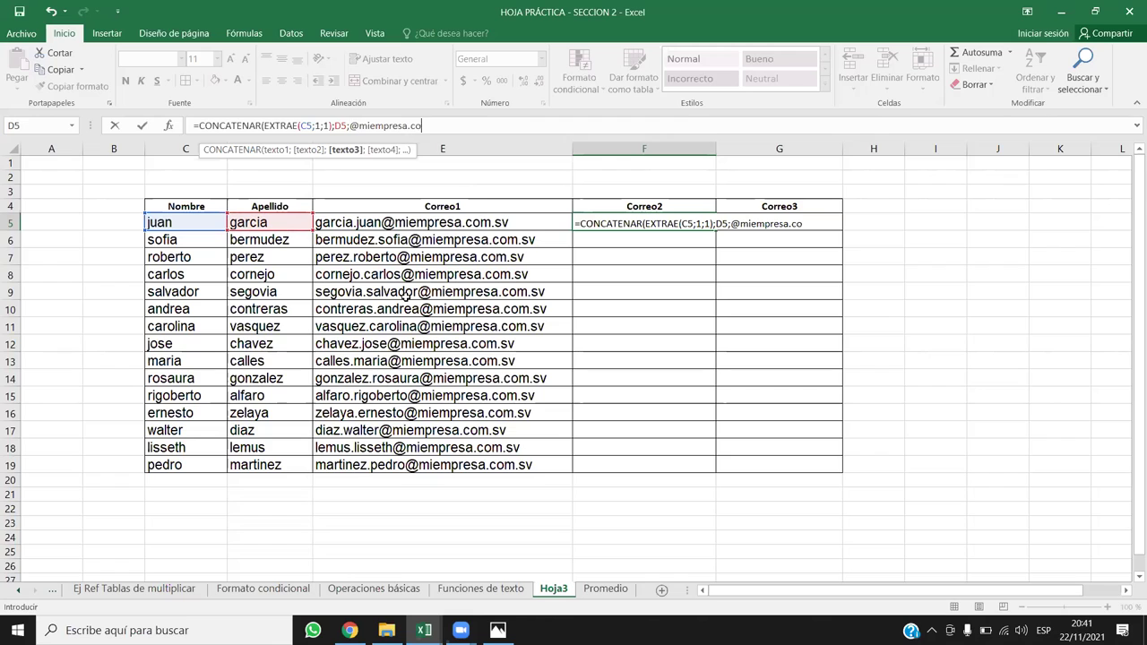
type("m.sv)")
key("Return")
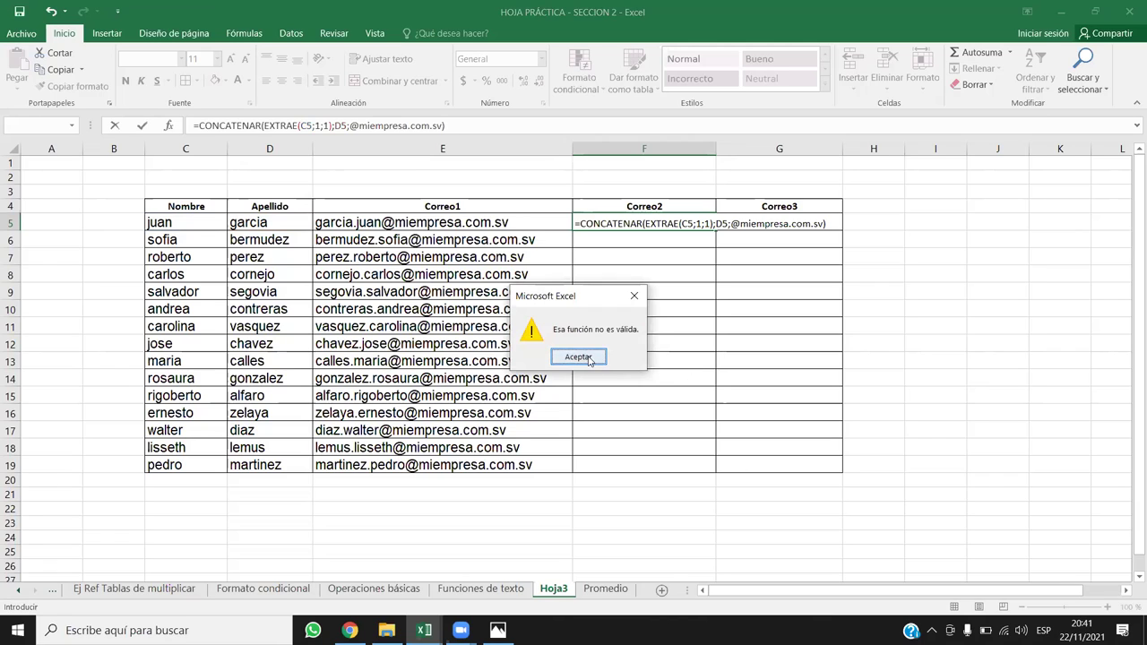
left_click(593, 361)
left_click(730, 224)
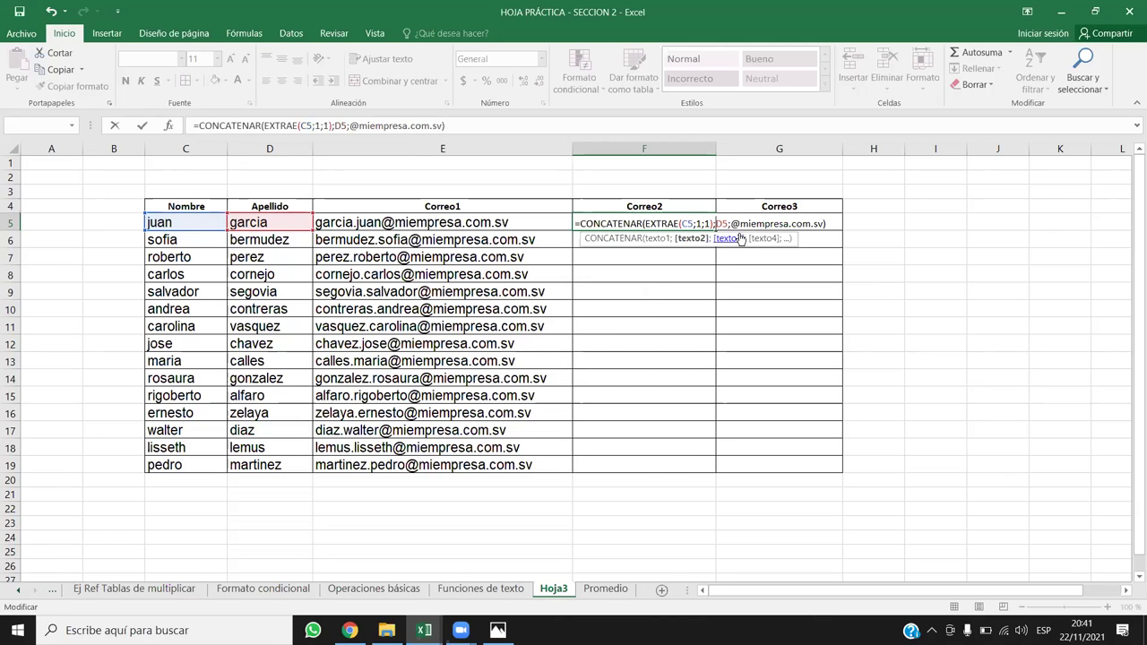
left_click(733, 222)
type("\"")
left_click(827, 224)
type("\"")
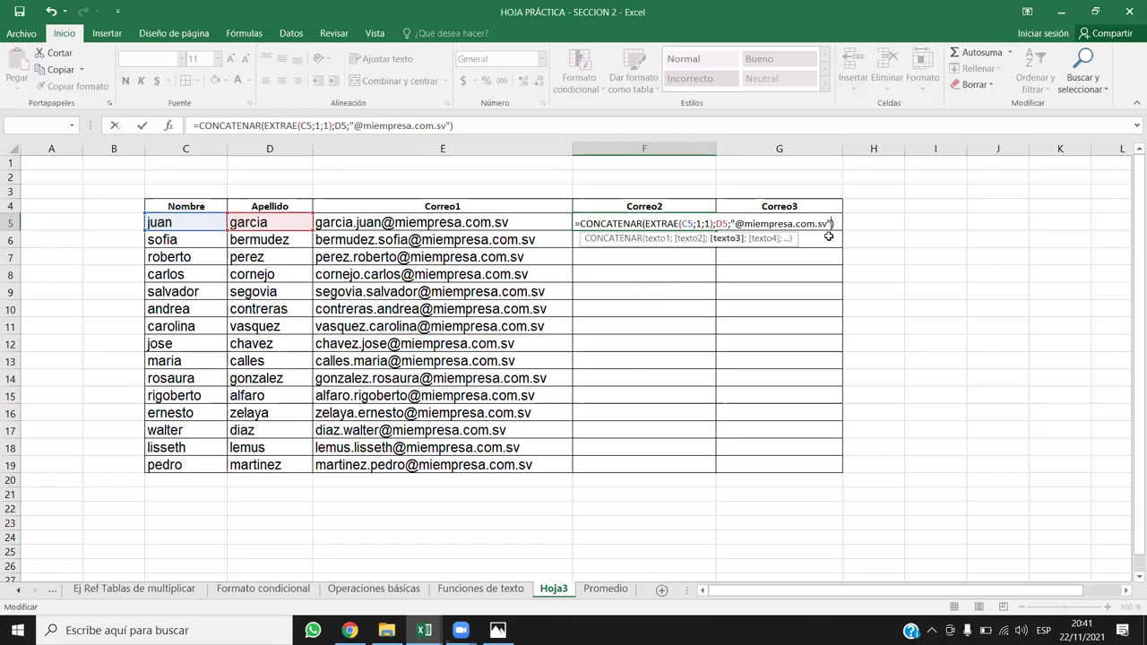
key("Return")
left_click(652, 225)
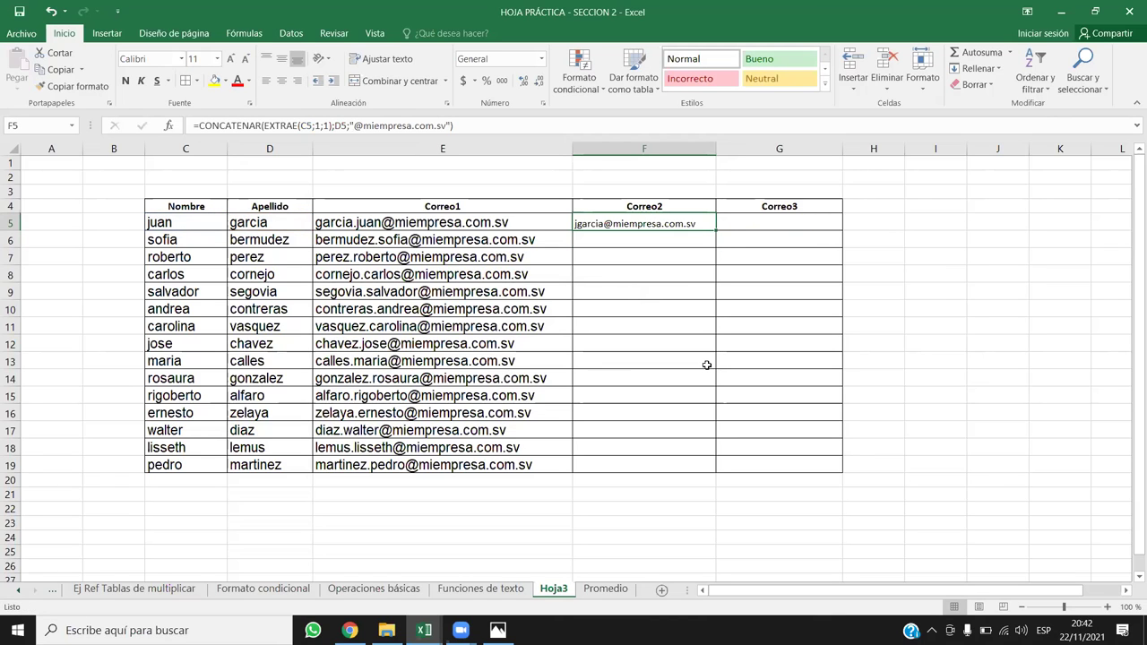
Step: Copy F5's initial-plus-surname formula down to row 19, then select G5
double_click(716, 231)
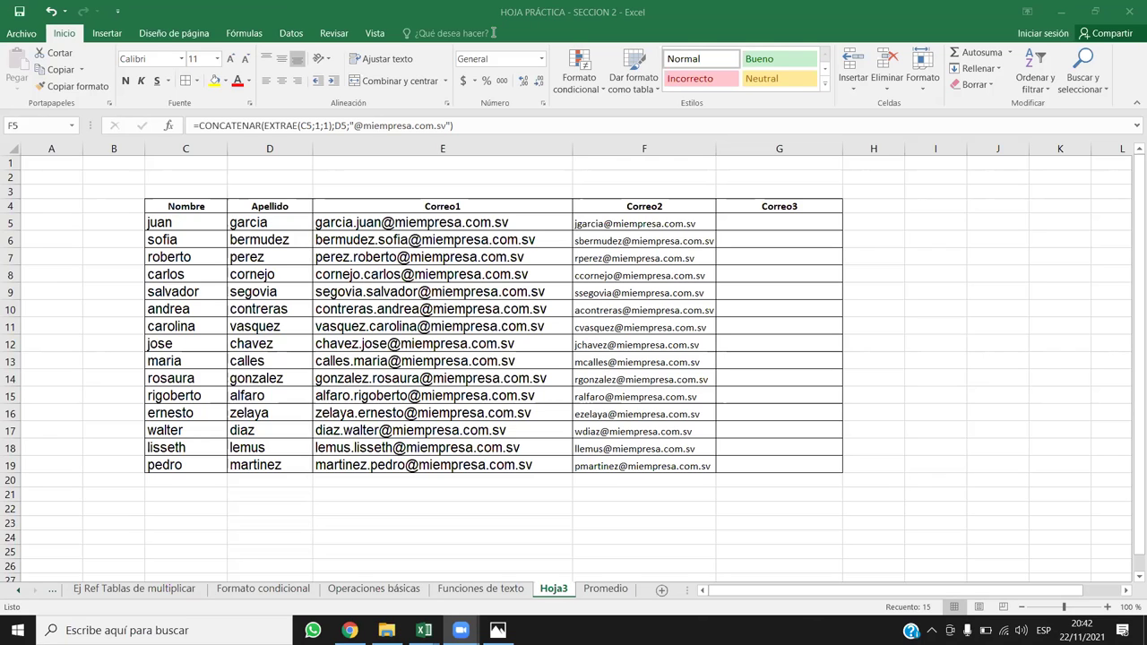
left_click(762, 224)
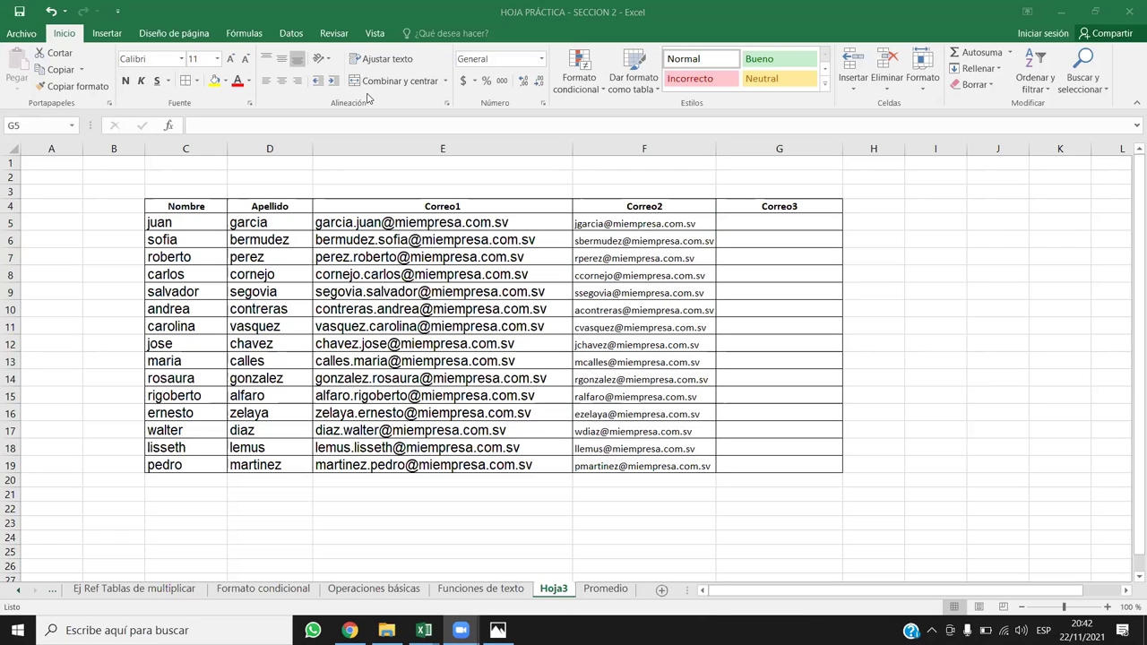
left_click(795, 218)
Step: Enter =EXTRAE(C5;1;1) in Correo3 cell G5, then reopen it in the formula bar
type("=")
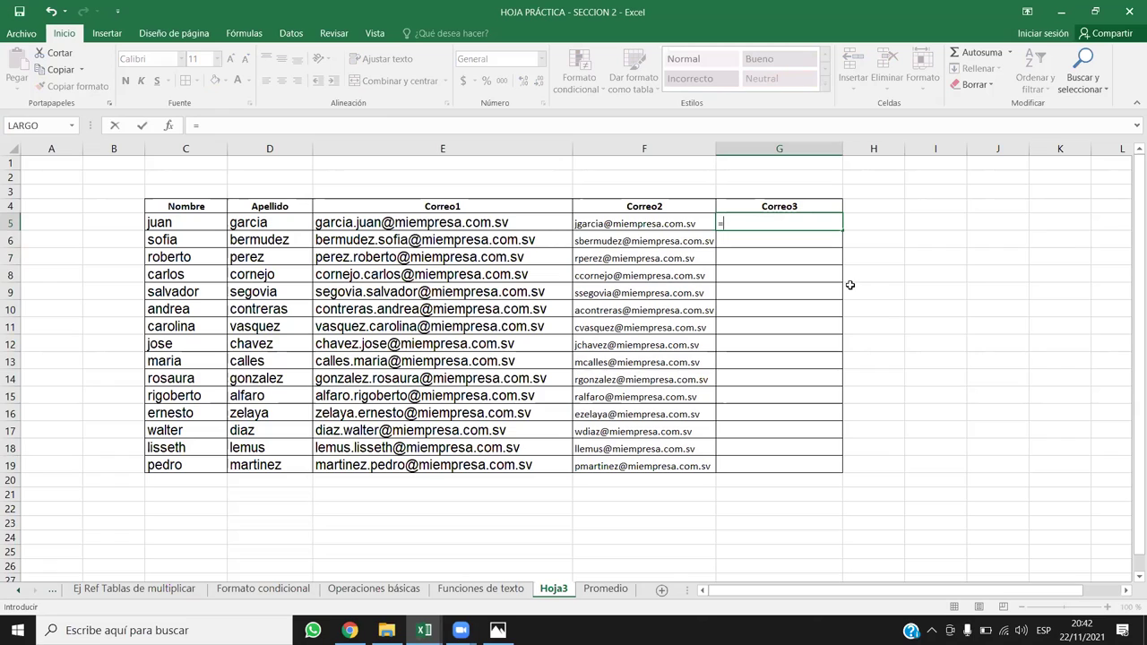
type("extr")
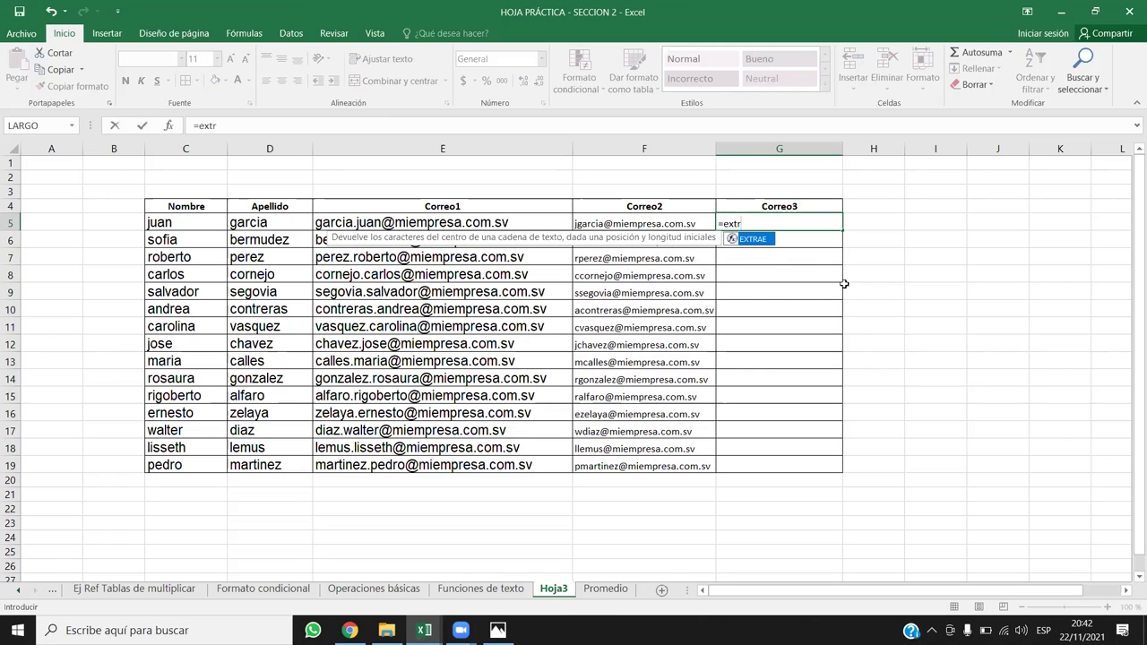
double_click(758, 239)
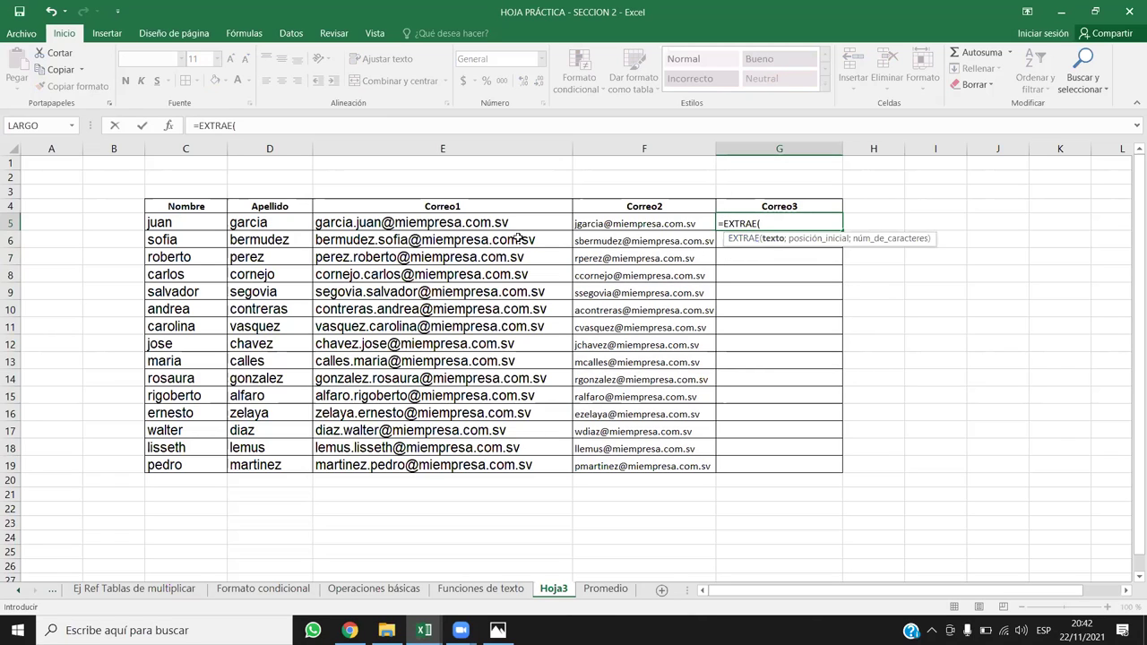
left_click(192, 221)
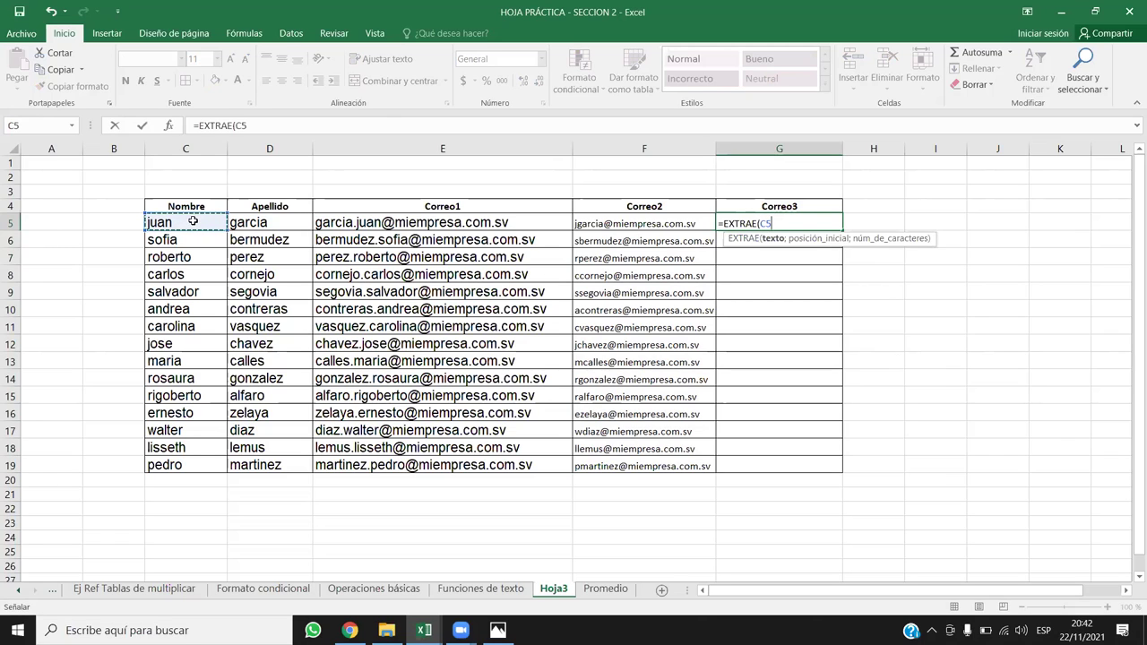
type(";1;")
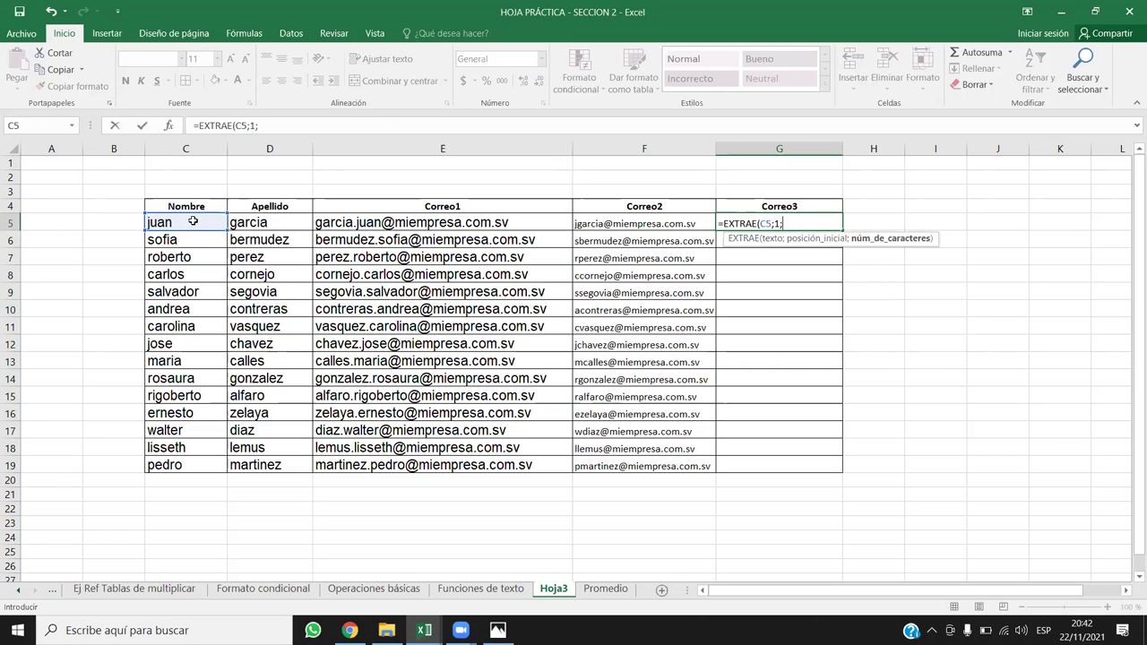
type("1)")
key("Return")
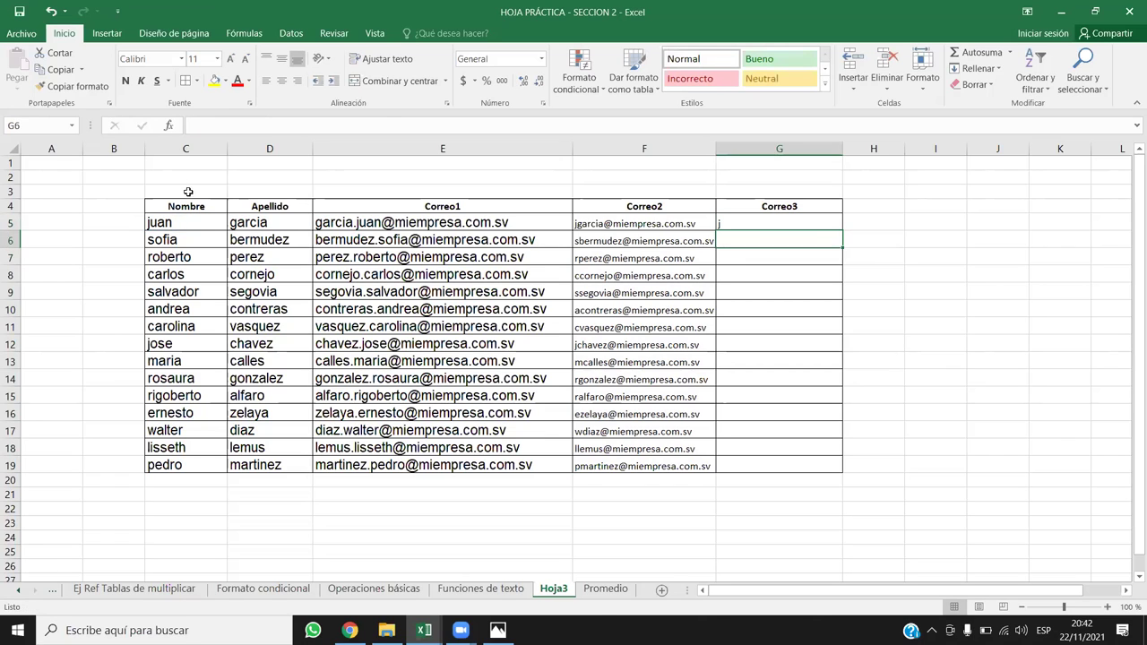
left_click(765, 221)
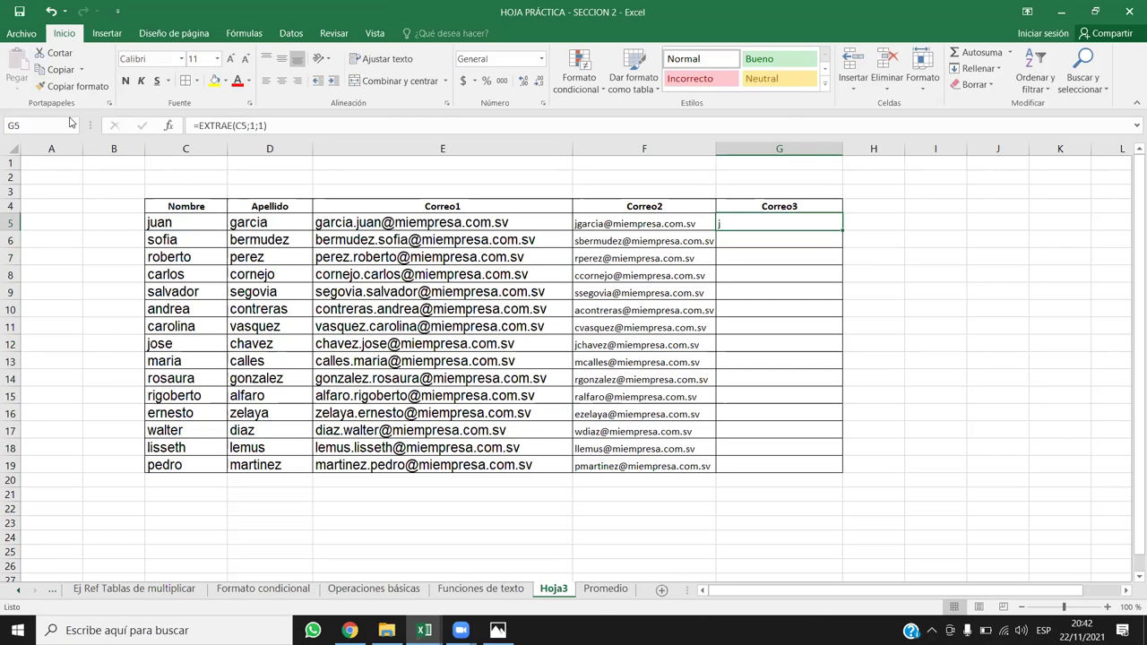
left_click(201, 125)
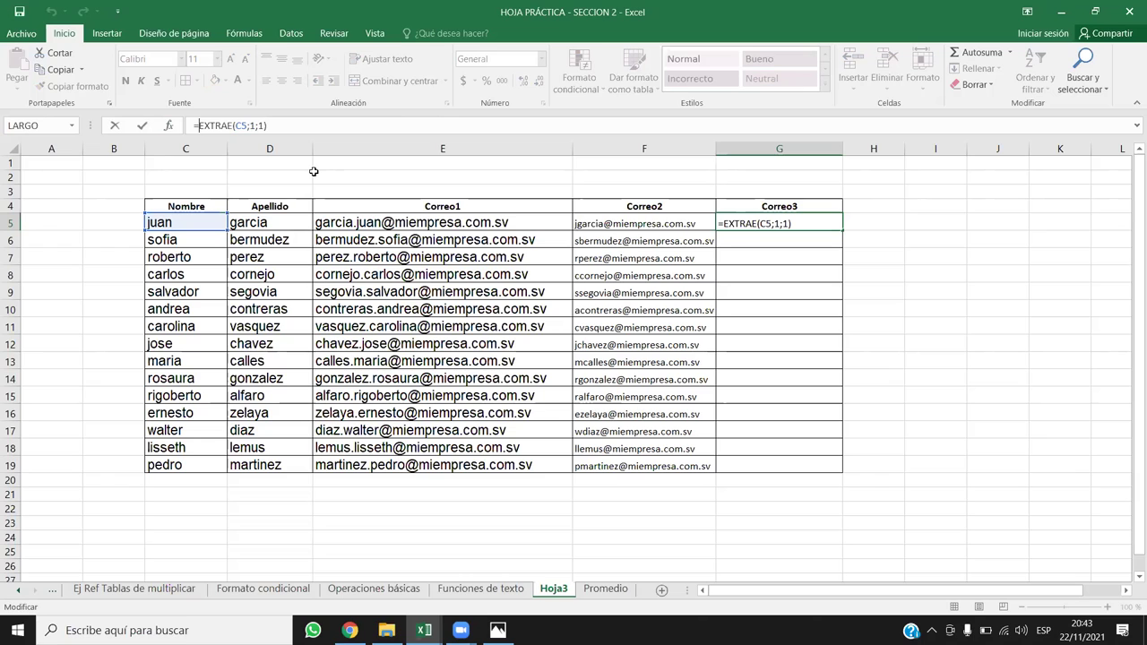
Step: Wrap G5's EXTRAE in CONCATENAR with surname D5 as the first argument
type("con")
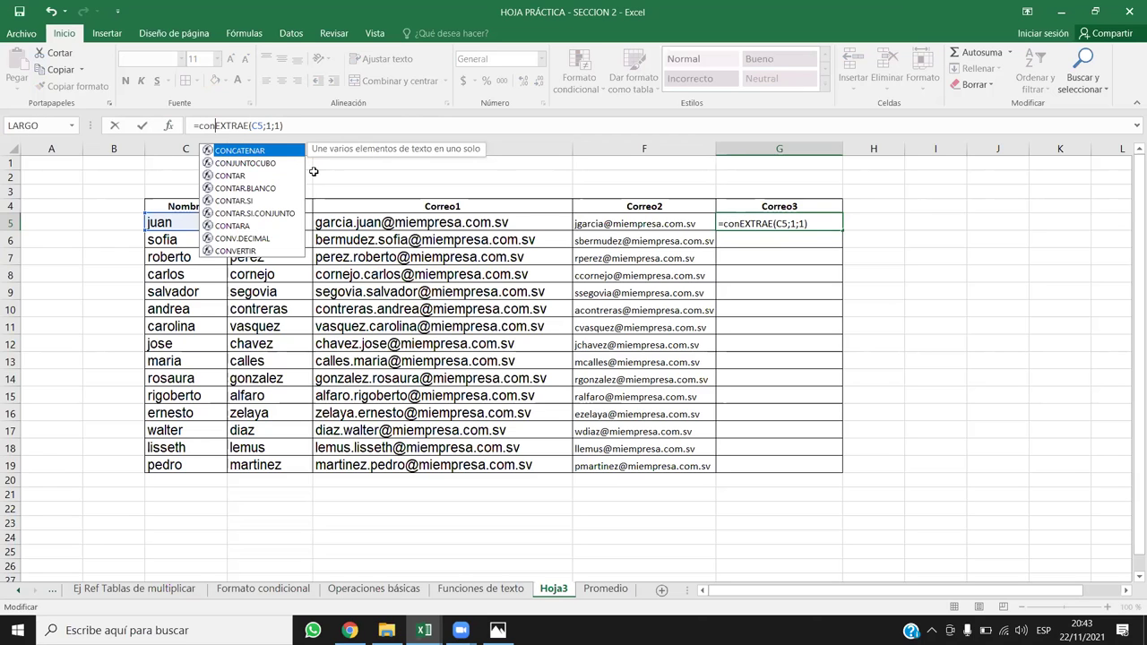
double_click(284, 153)
left_click(793, 221)
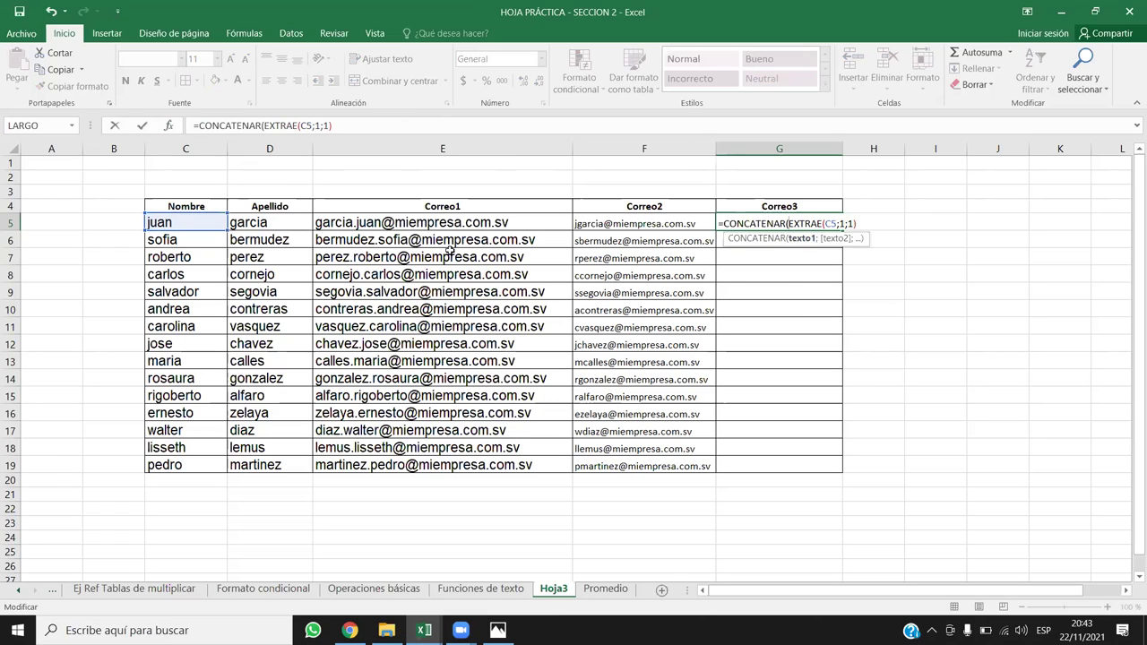
left_click(268, 221)
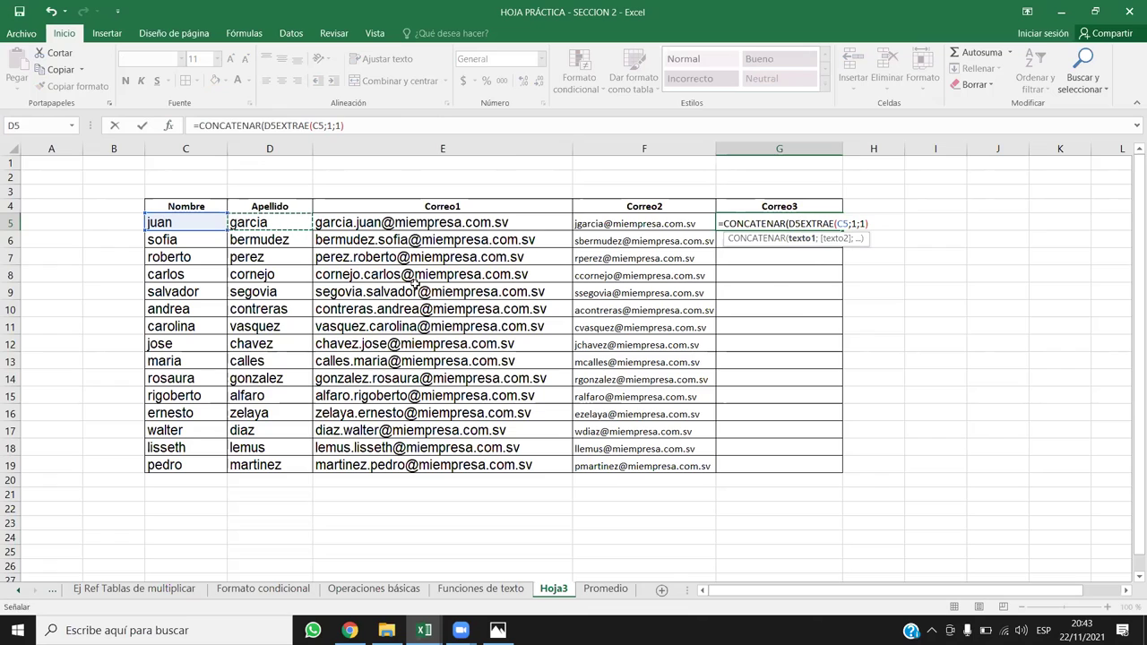
type(";")
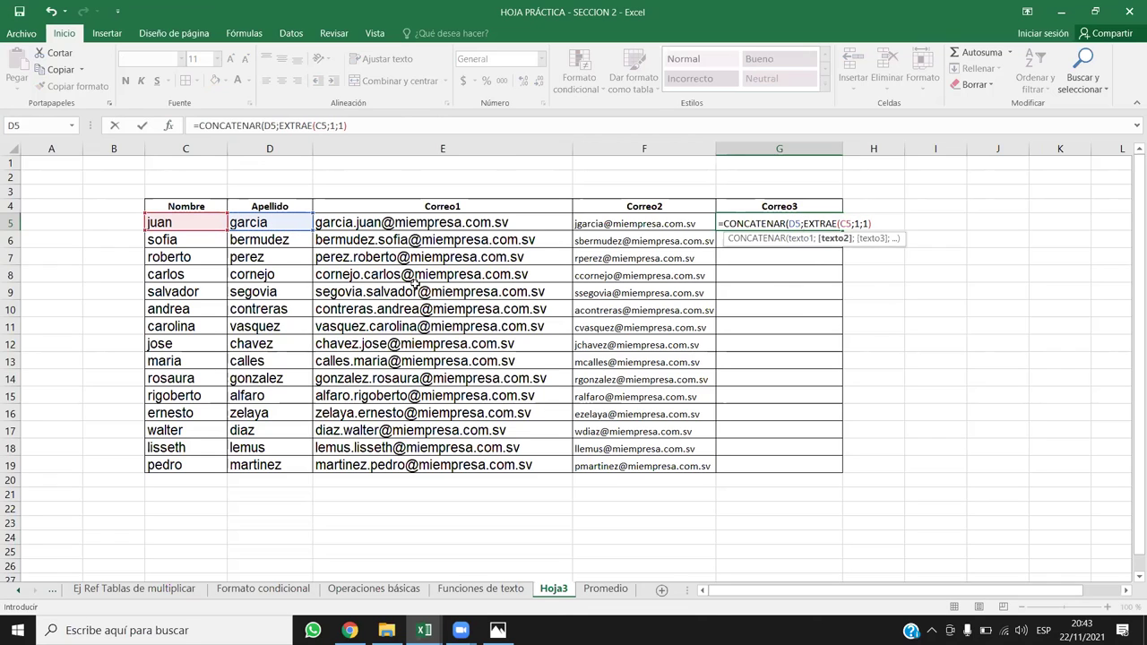
left_click(800, 240)
left_click(822, 223)
type("\".\";")
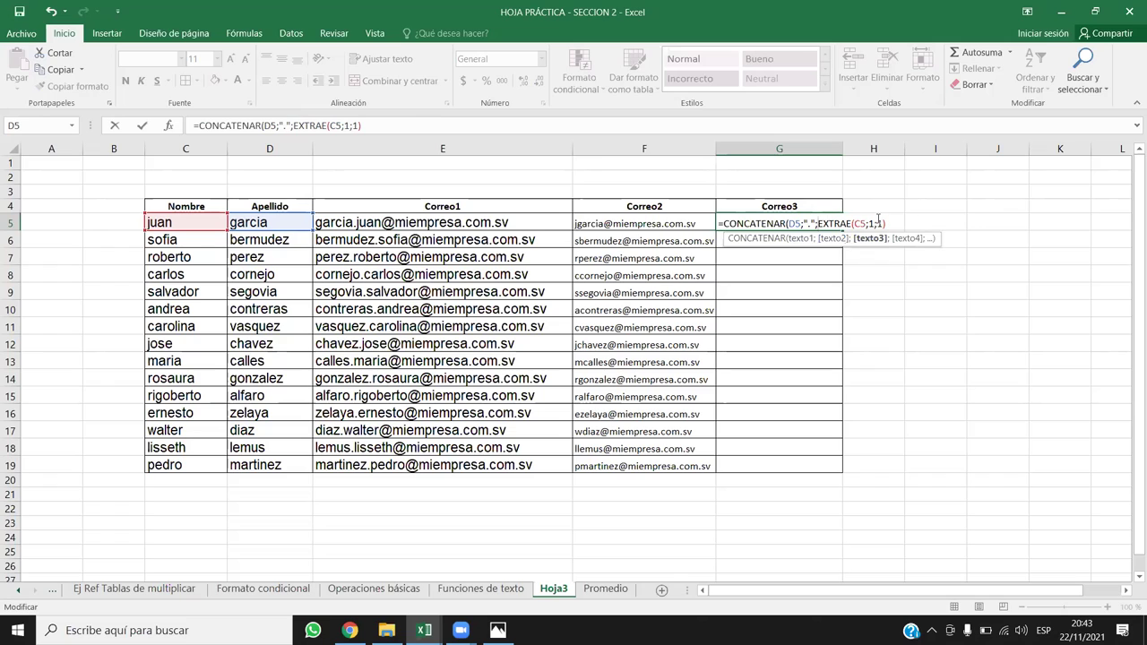
left_click(801, 238)
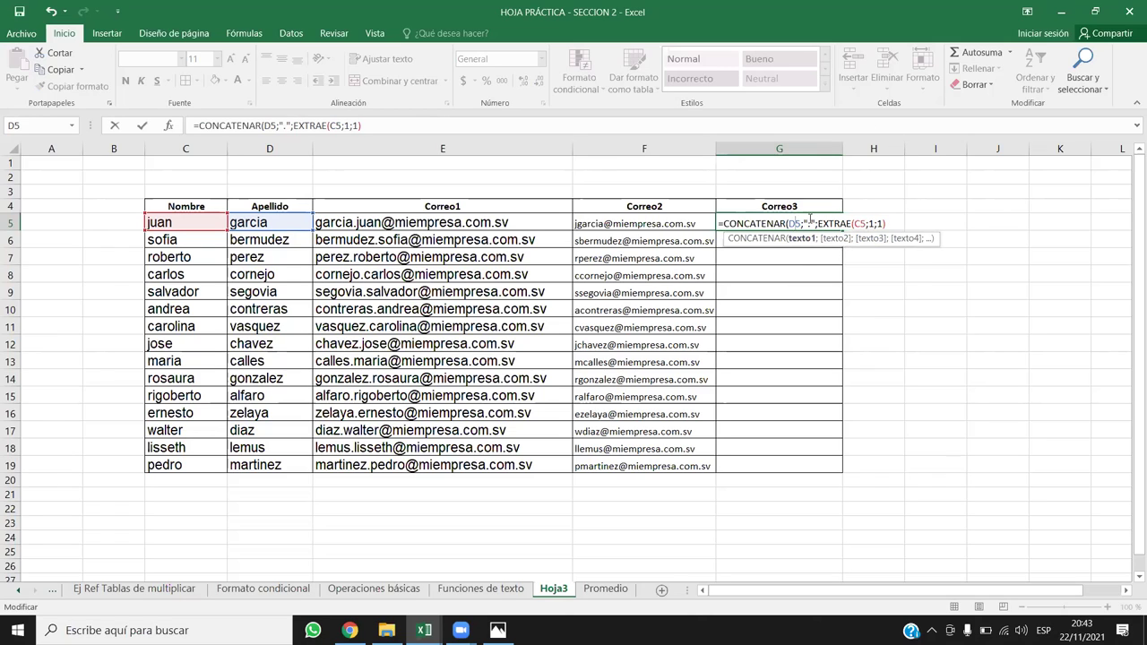
left_click(809, 222)
left_click(833, 222)
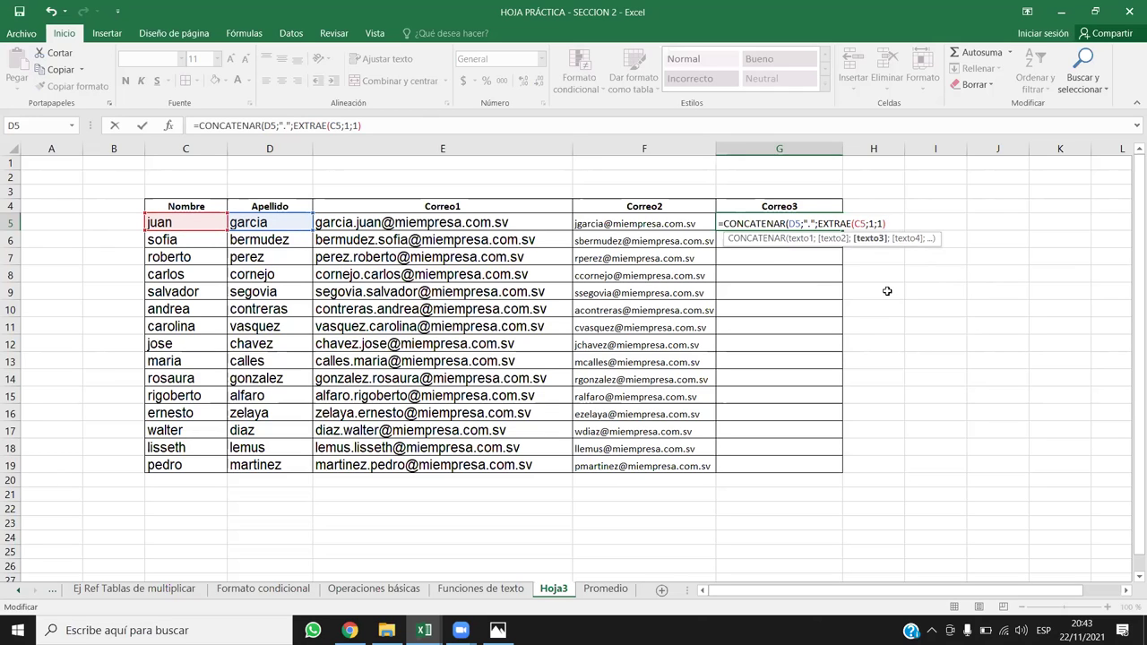
type(";")
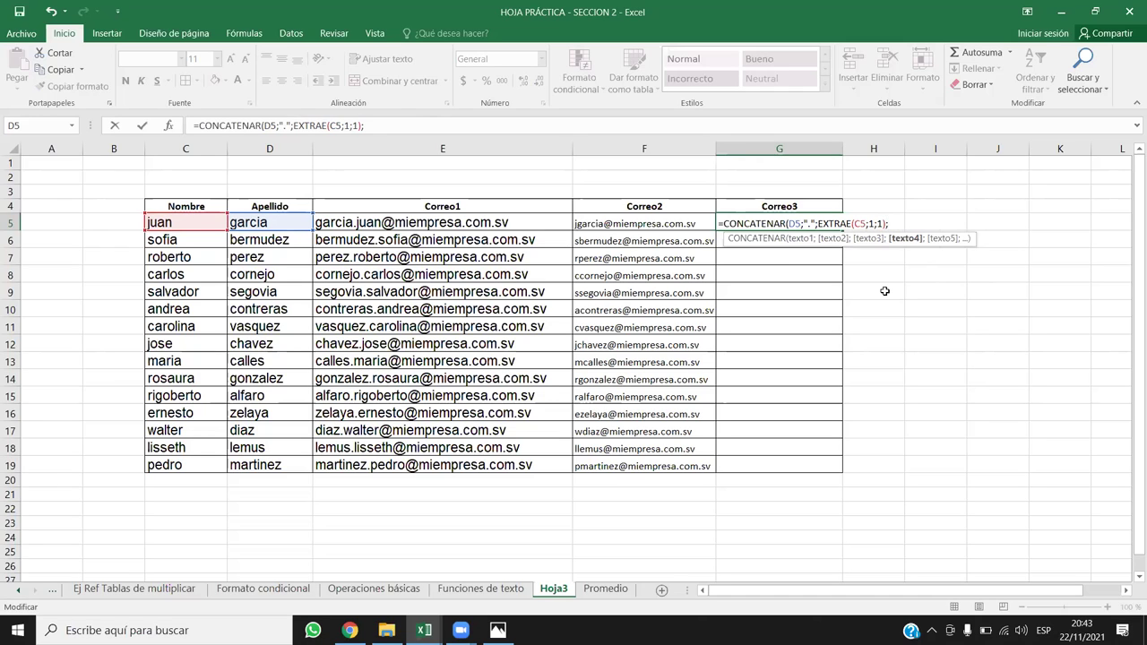
type("\"@miempresa")
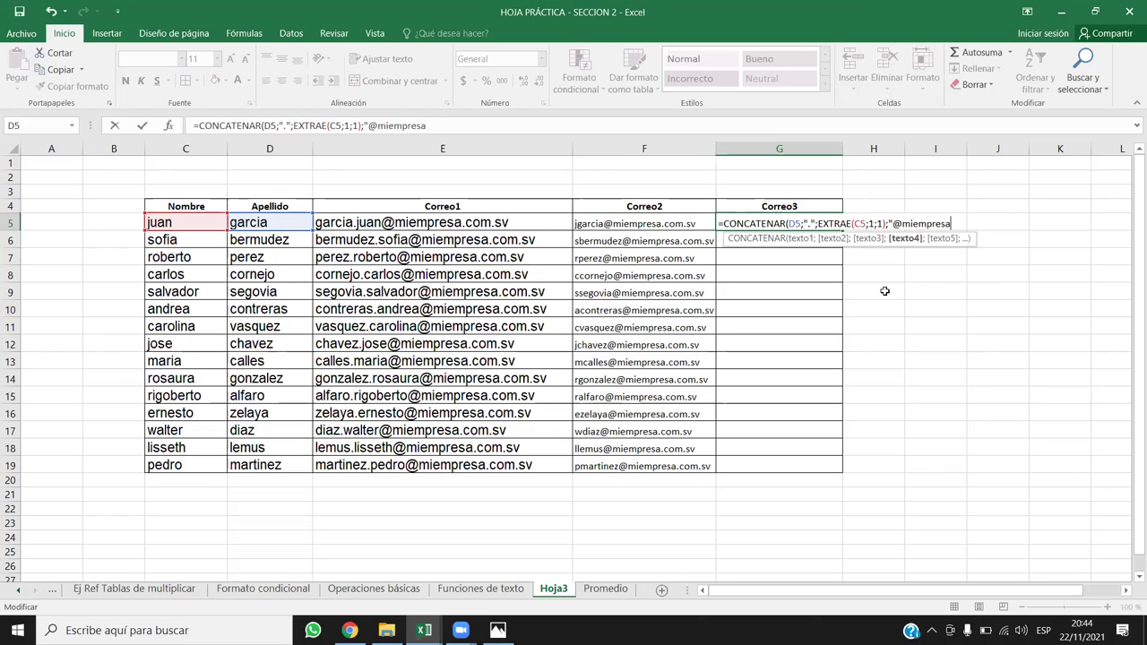
type(".com.sv\")")
key("Return")
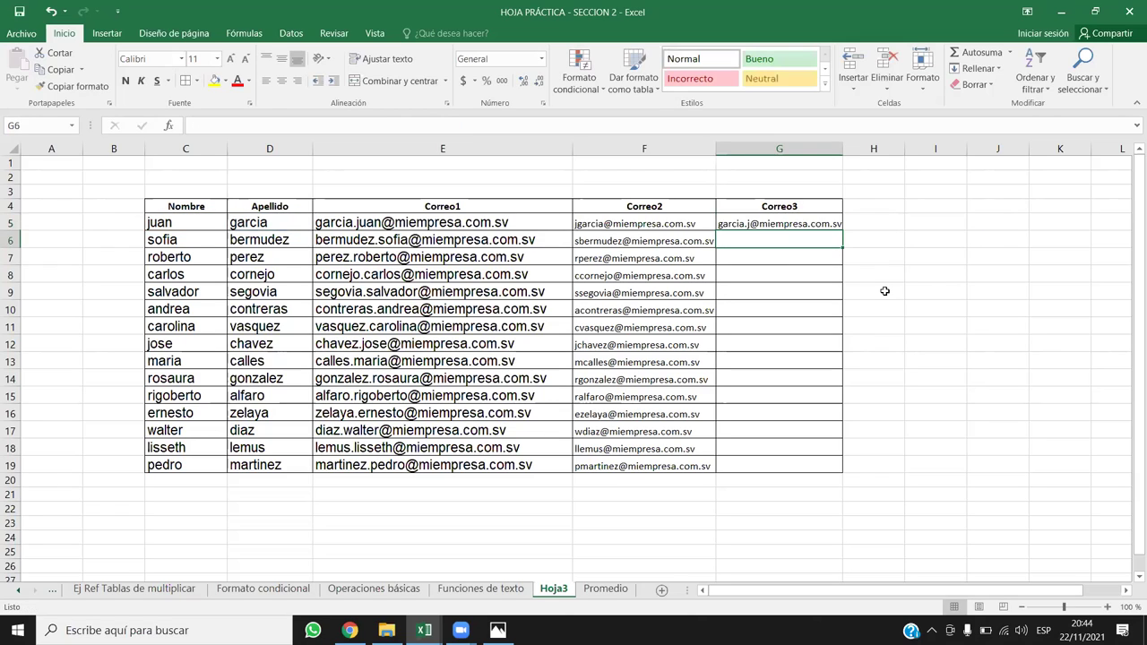
left_click(800, 222)
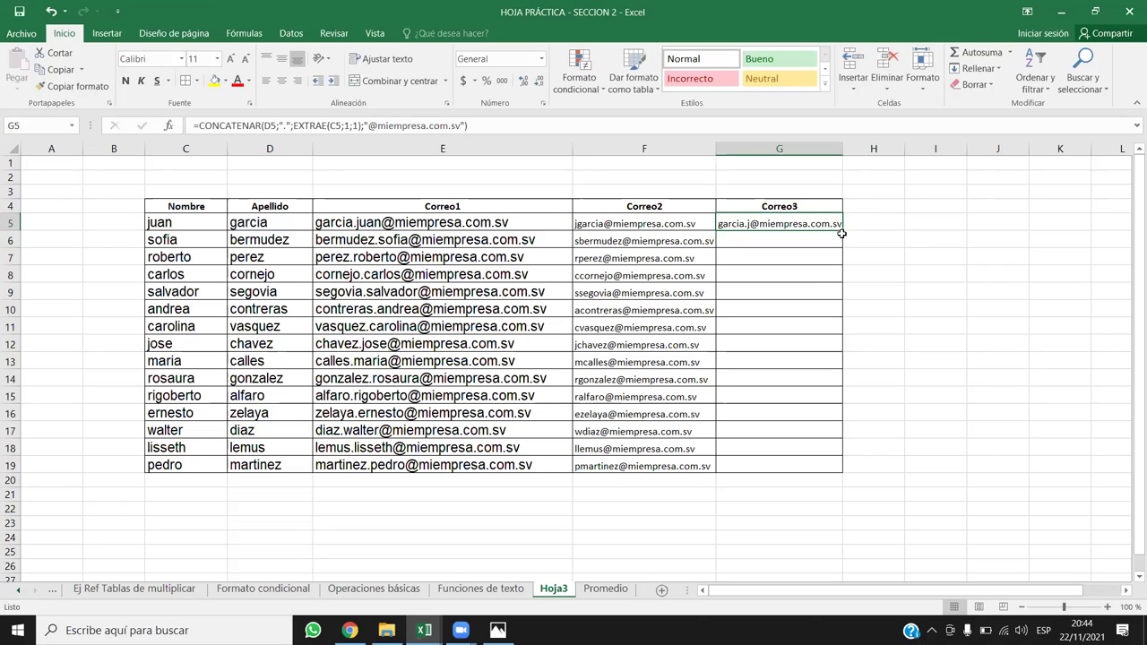
double_click(843, 232)
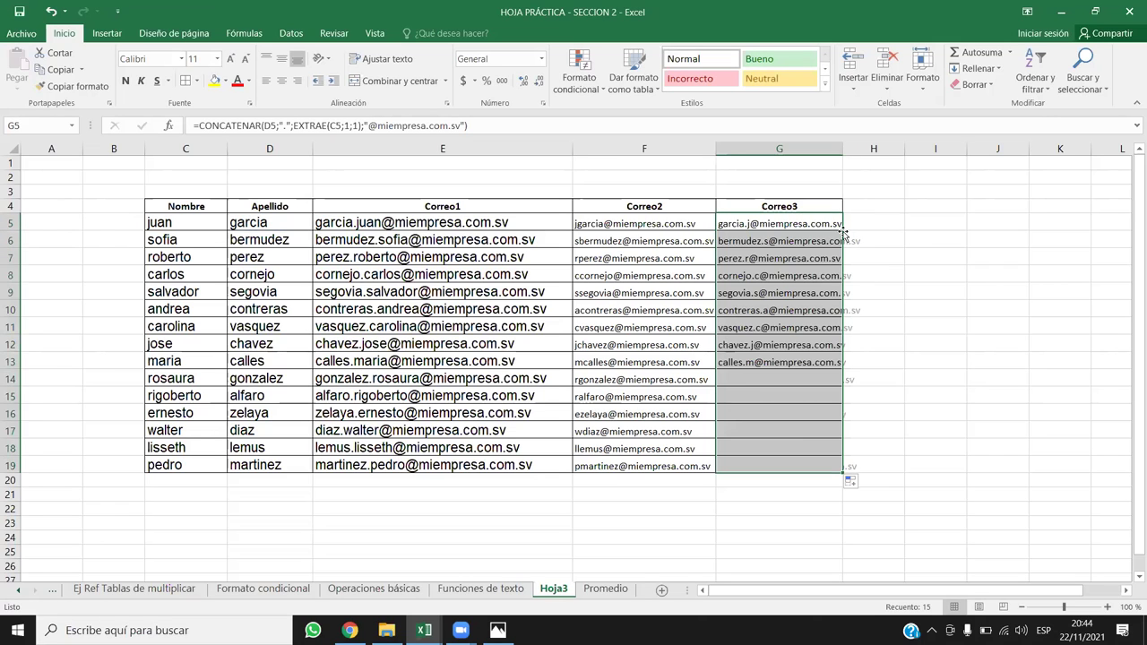
left_click_drag(842, 149, 946, 154)
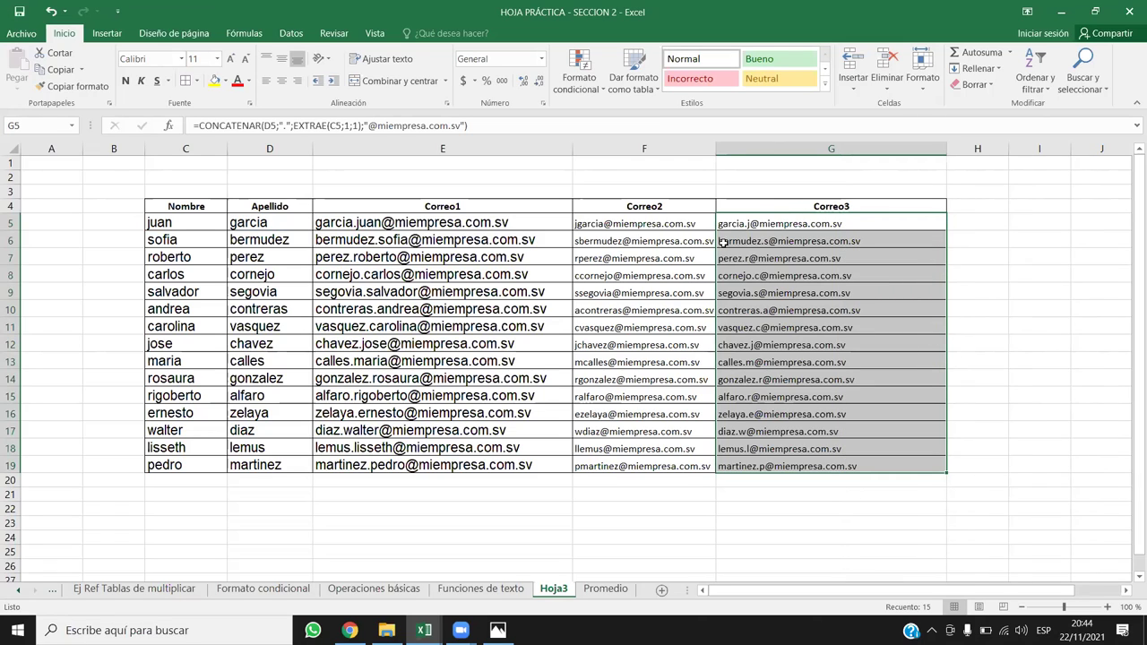
left_click_drag(716, 149, 730, 148)
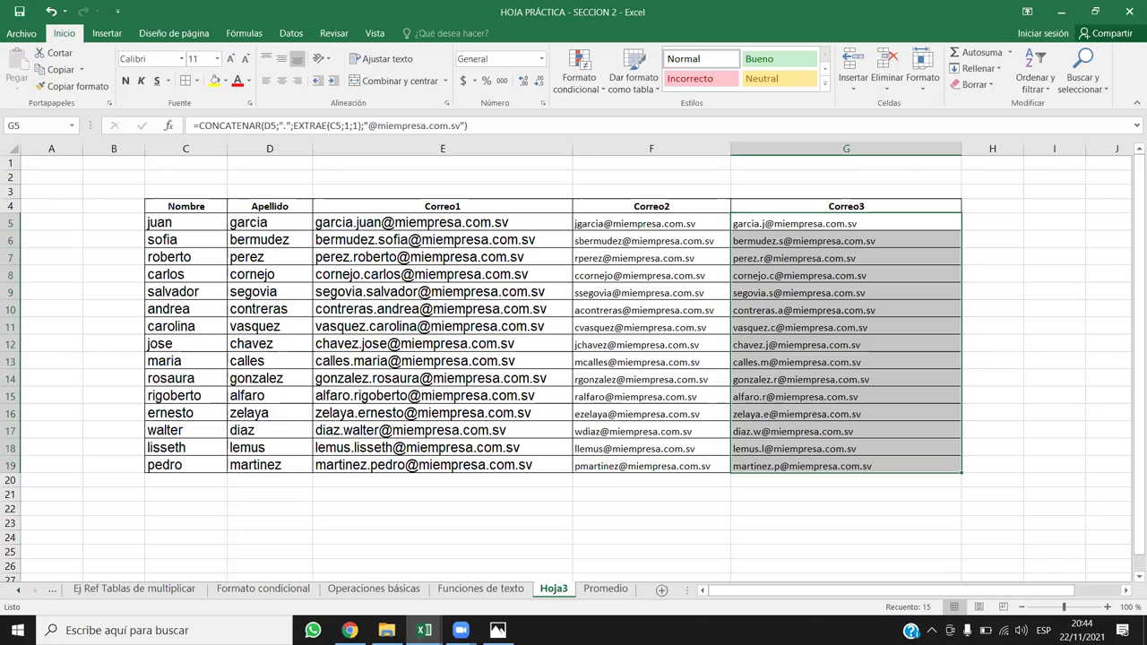
left_click_drag(190, 347, 254, 344)
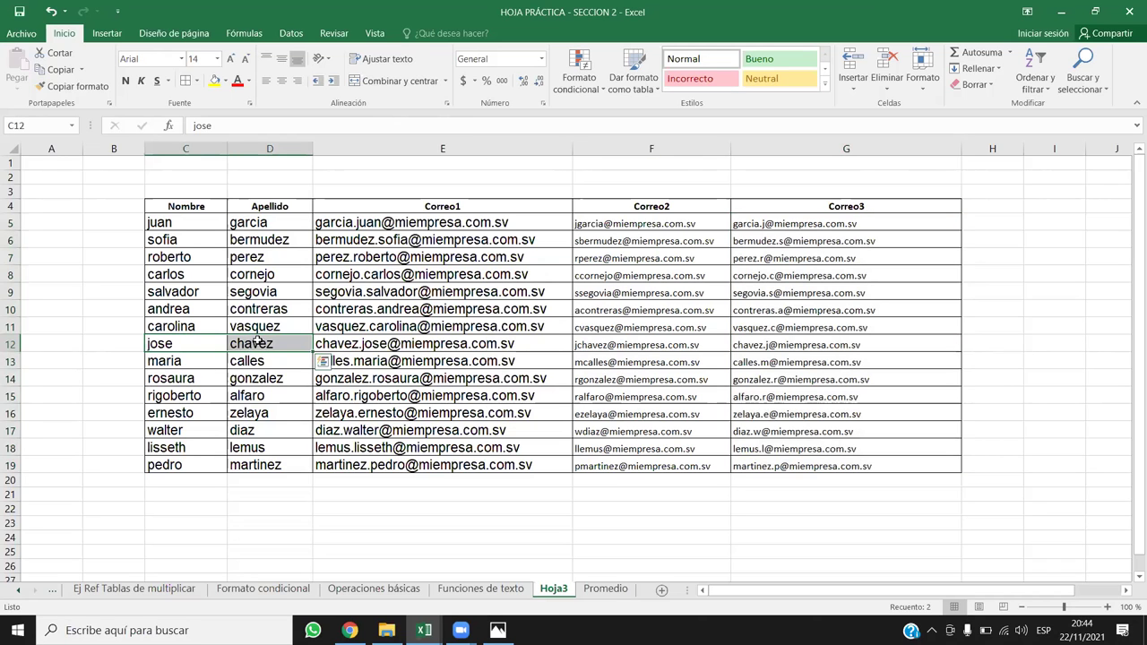
key("ctrl+c")
left_click(220, 397)
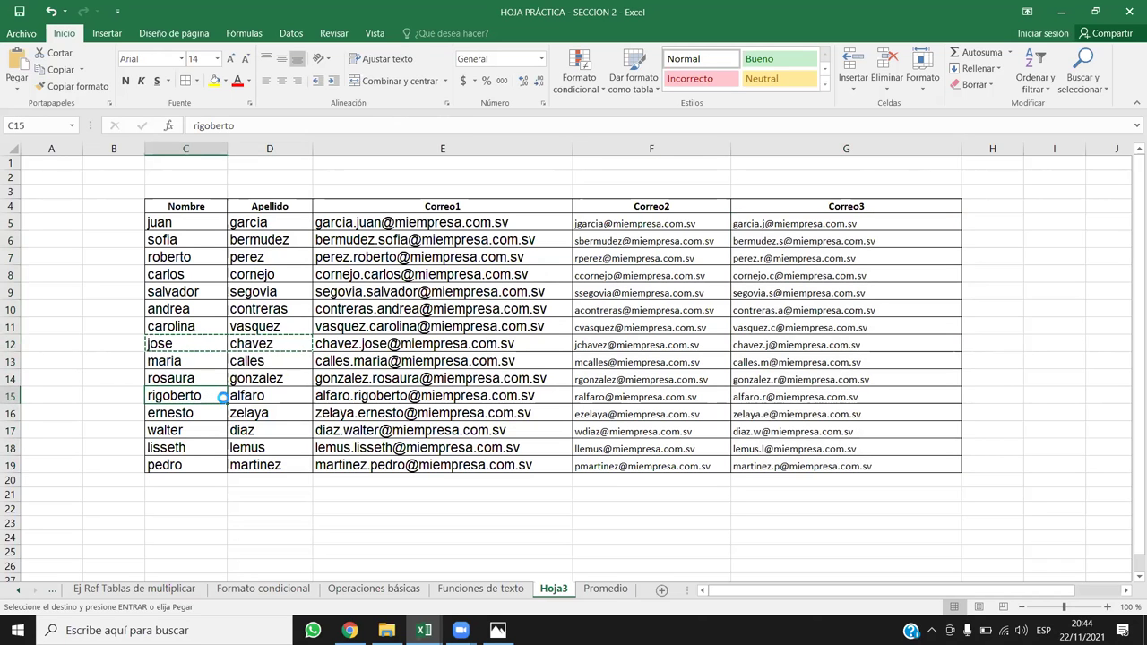
key("ctrl+v")
left_click(1032, 400)
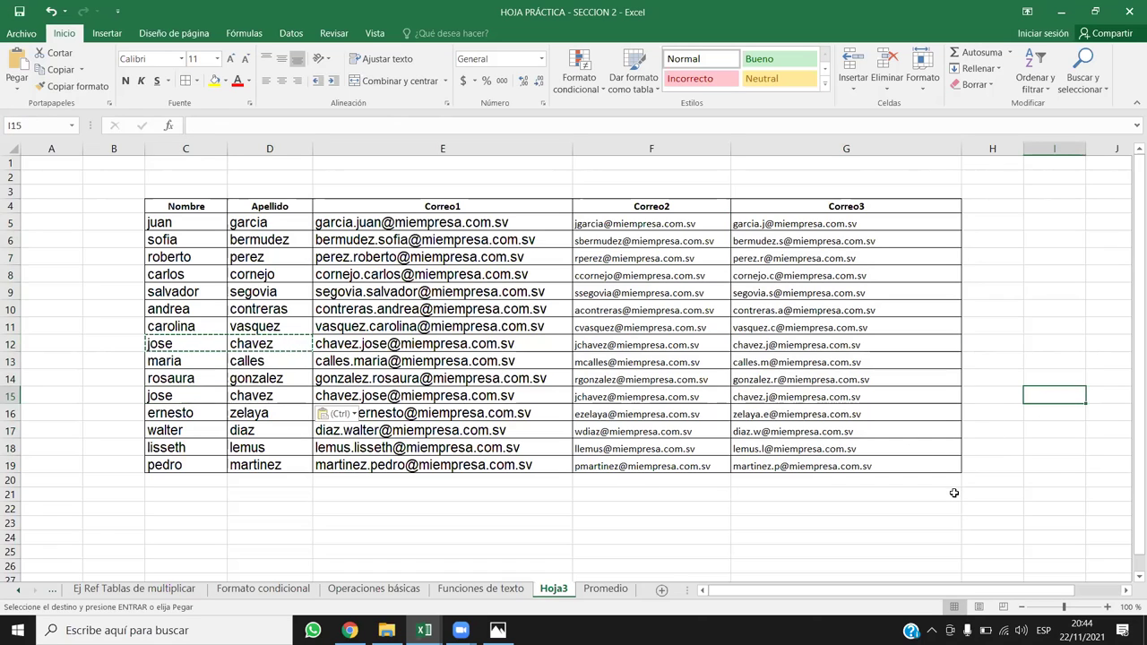
key("Escape")
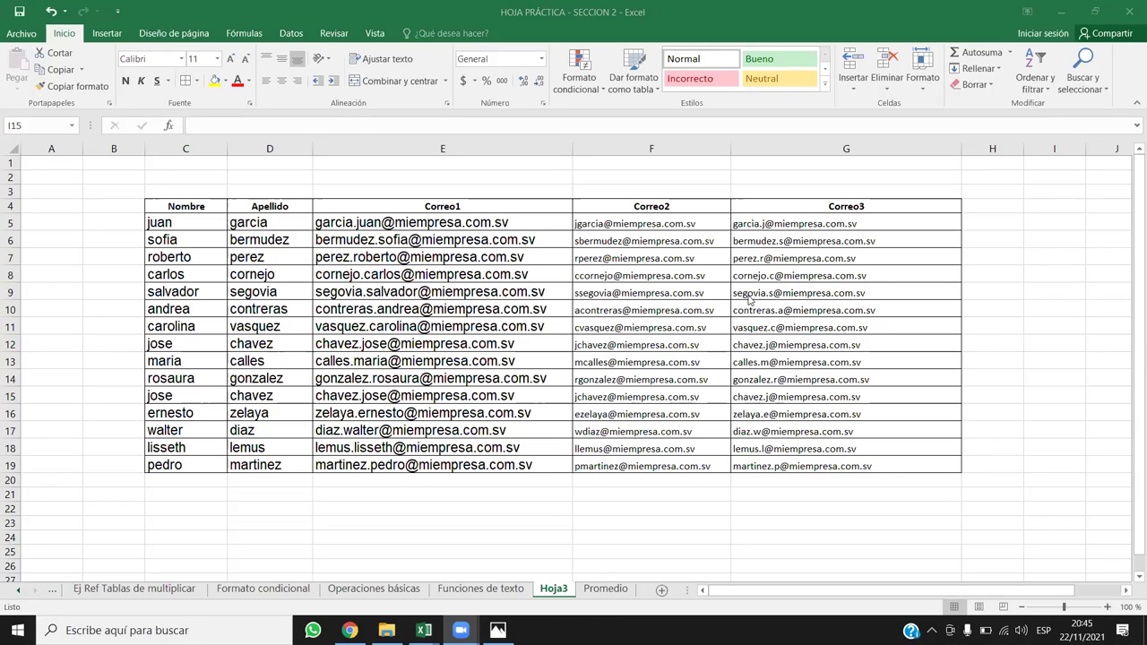
left_click(673, 258)
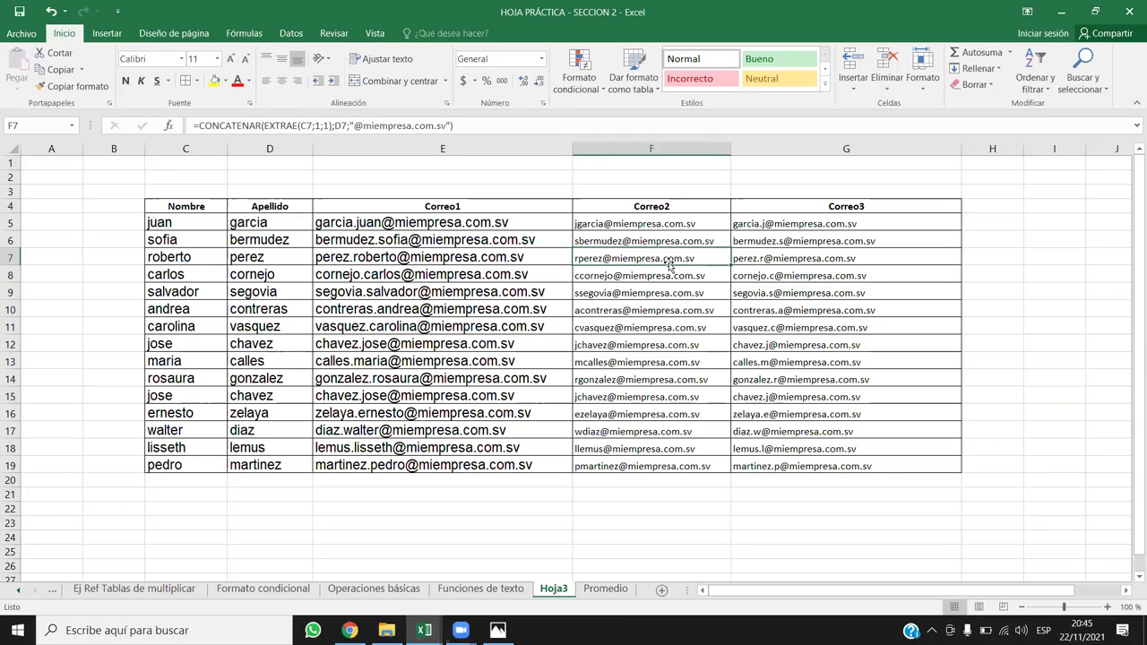
left_click(518, 238)
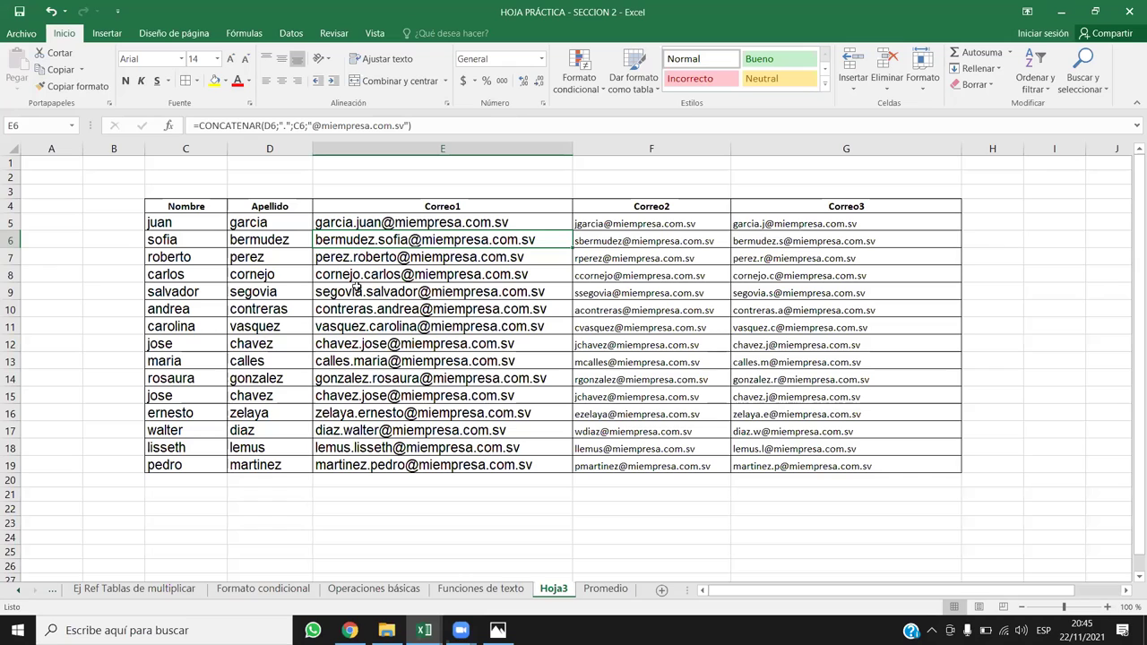
left_click(383, 146)
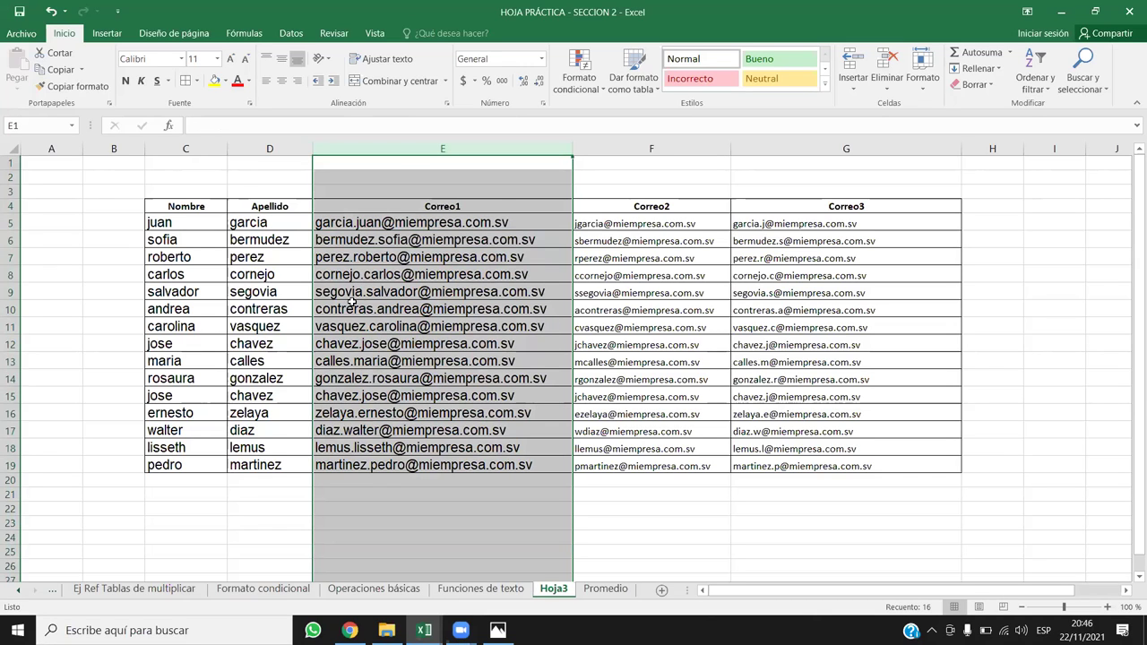
left_click(188, 147)
left_click_drag(203, 145, 268, 147)
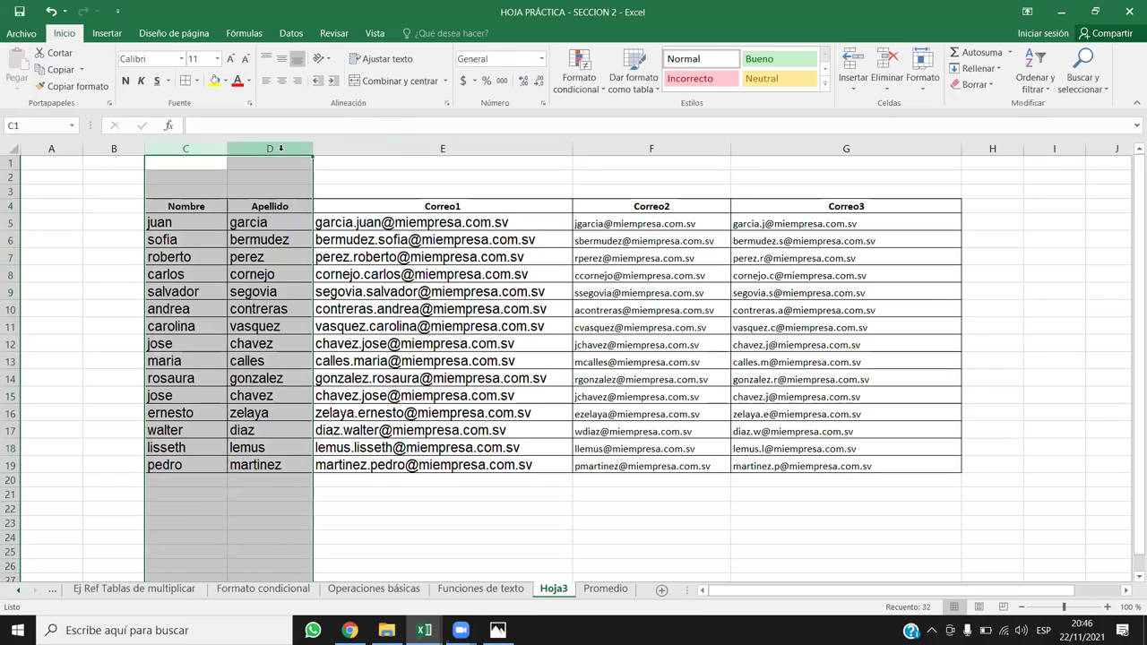
left_click_drag(268, 274, 268, 326)
left_click(186, 147)
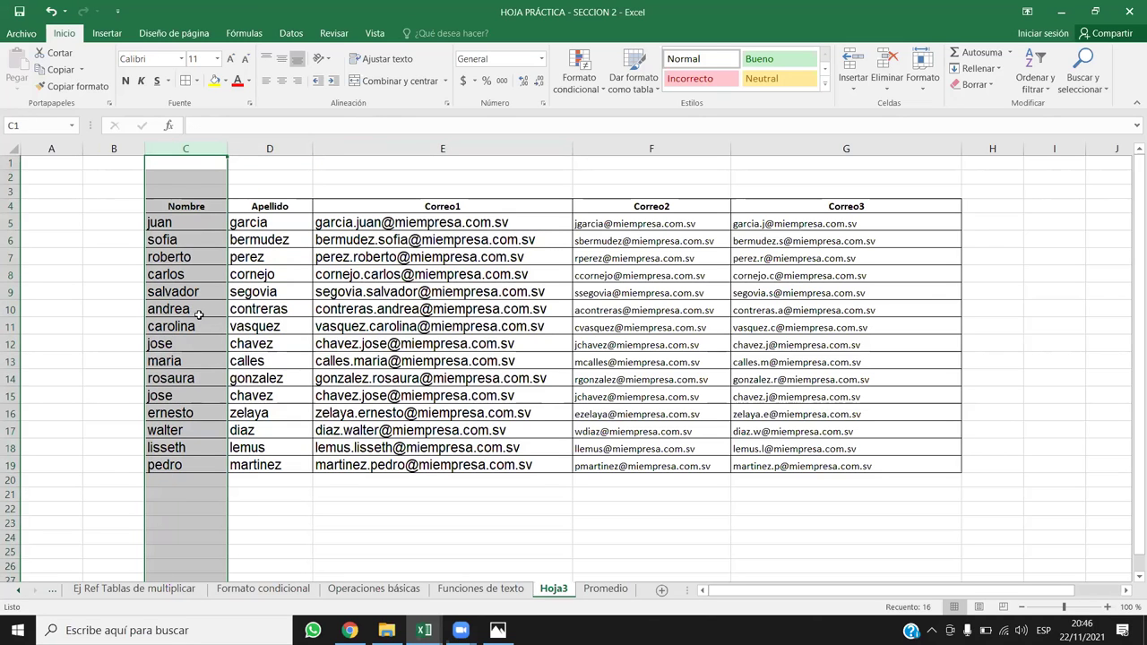
left_click(267, 148)
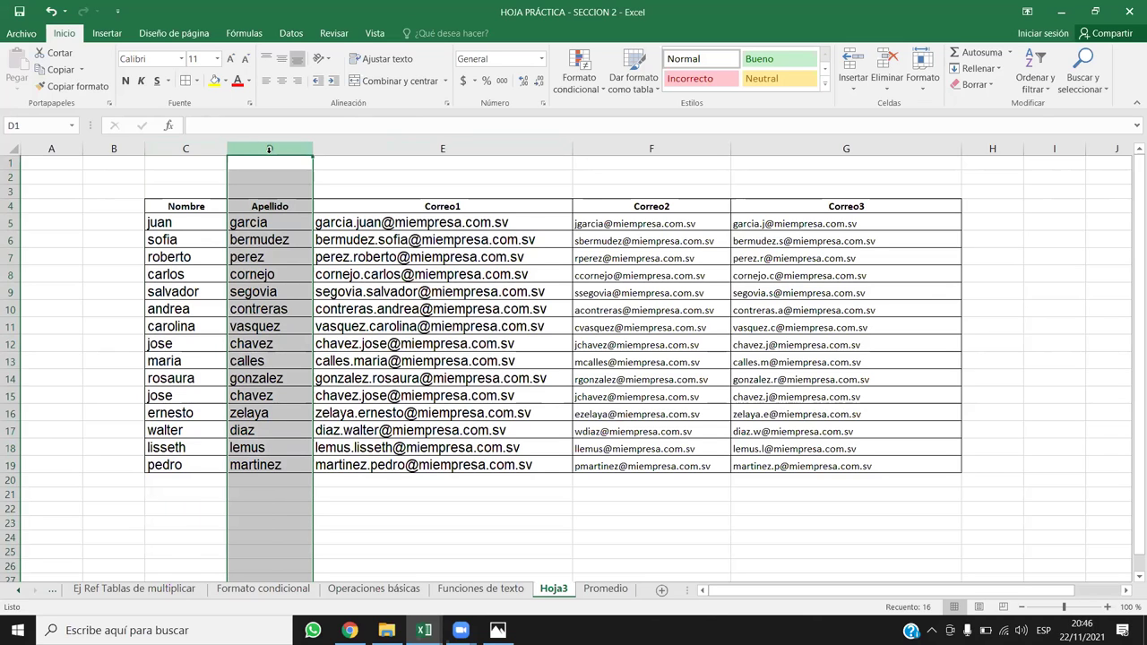
left_click(442, 150)
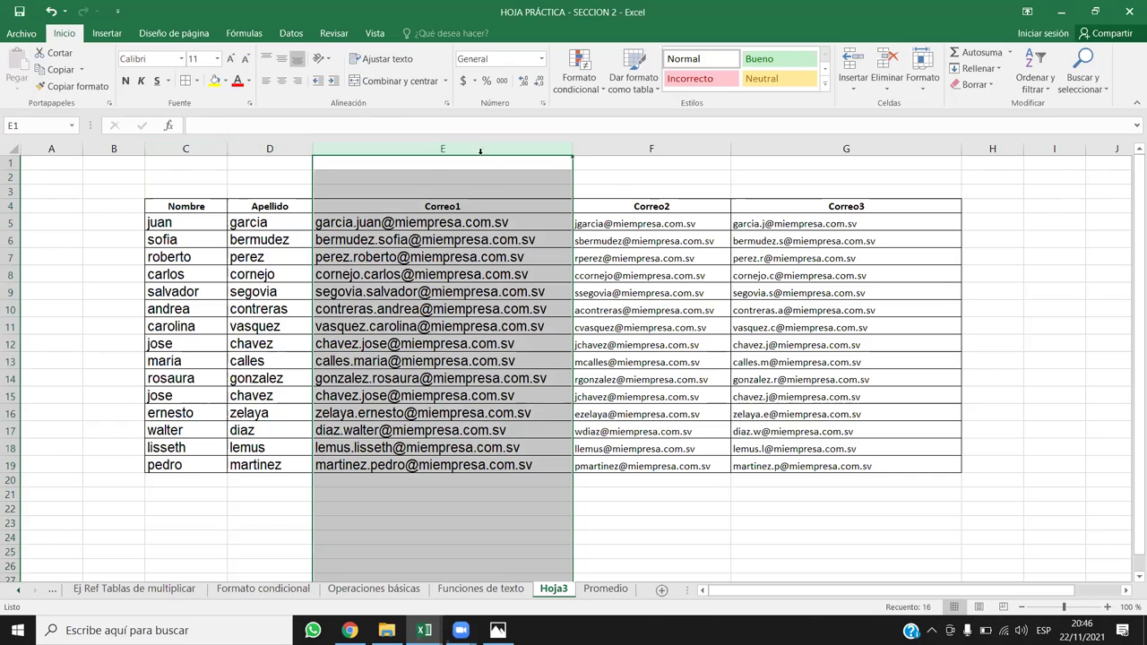
left_click(576, 89)
Step: Apply a Duplicate Values rule with light red fill and dark red text to column E
mouse_move(707, 114)
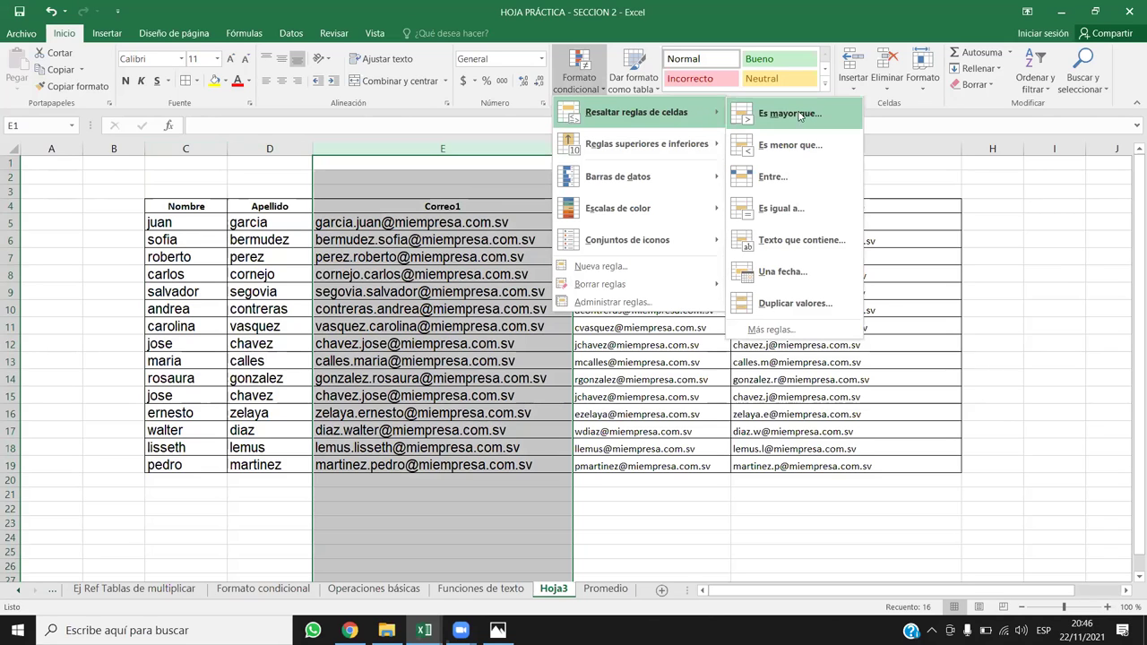
left_click(792, 305)
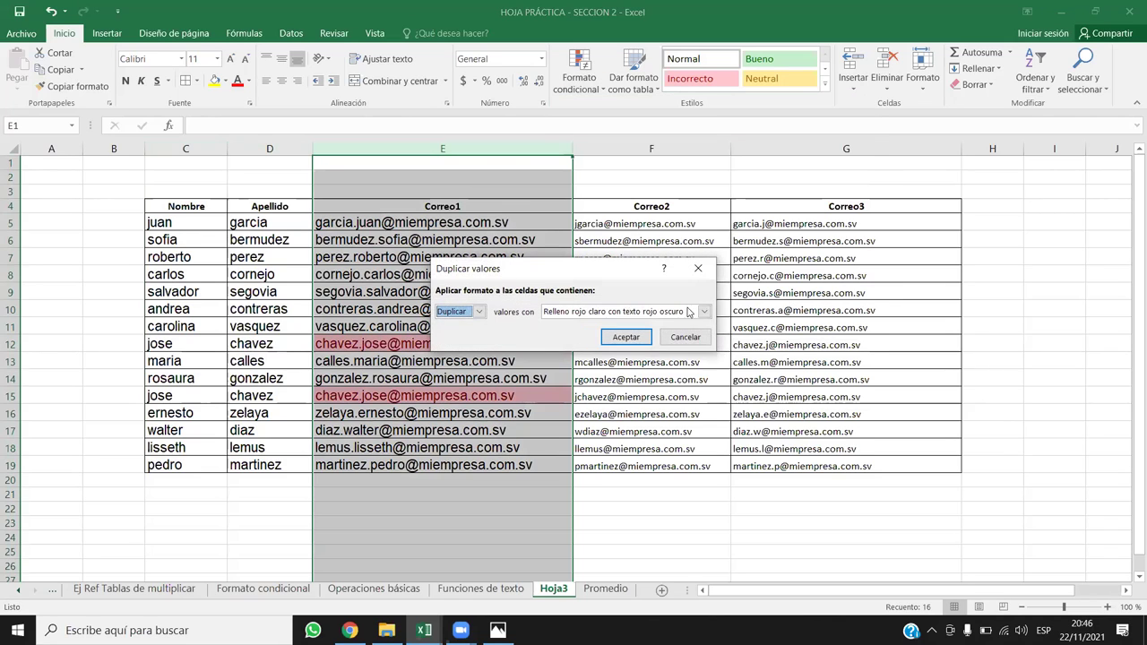
left_click(626, 339)
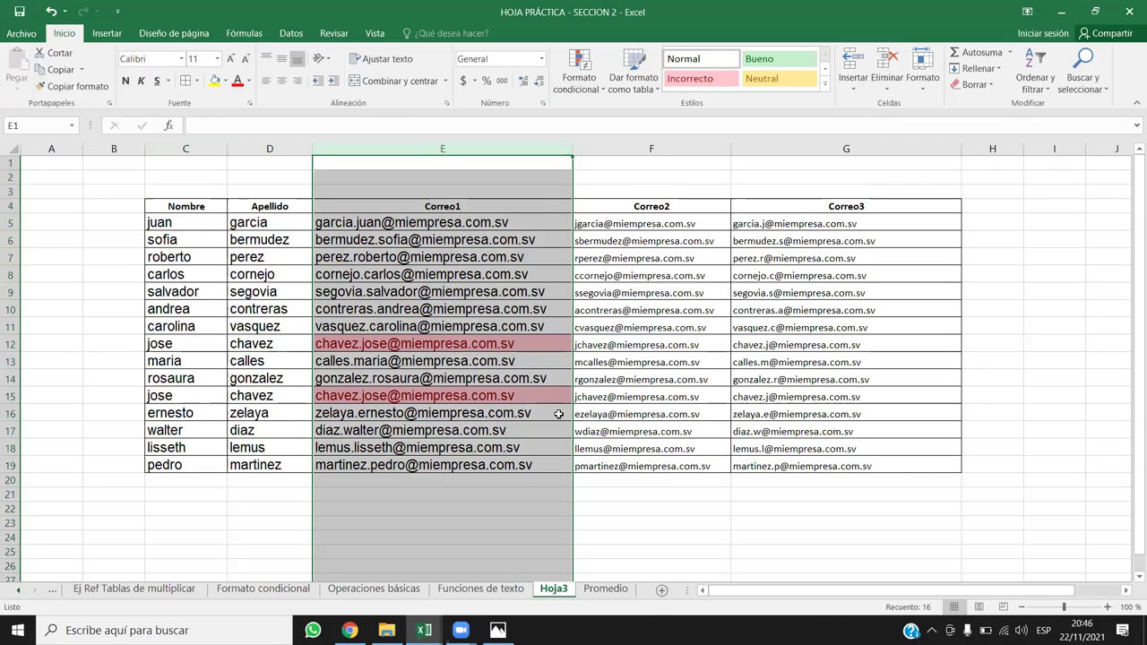
left_click(609, 415)
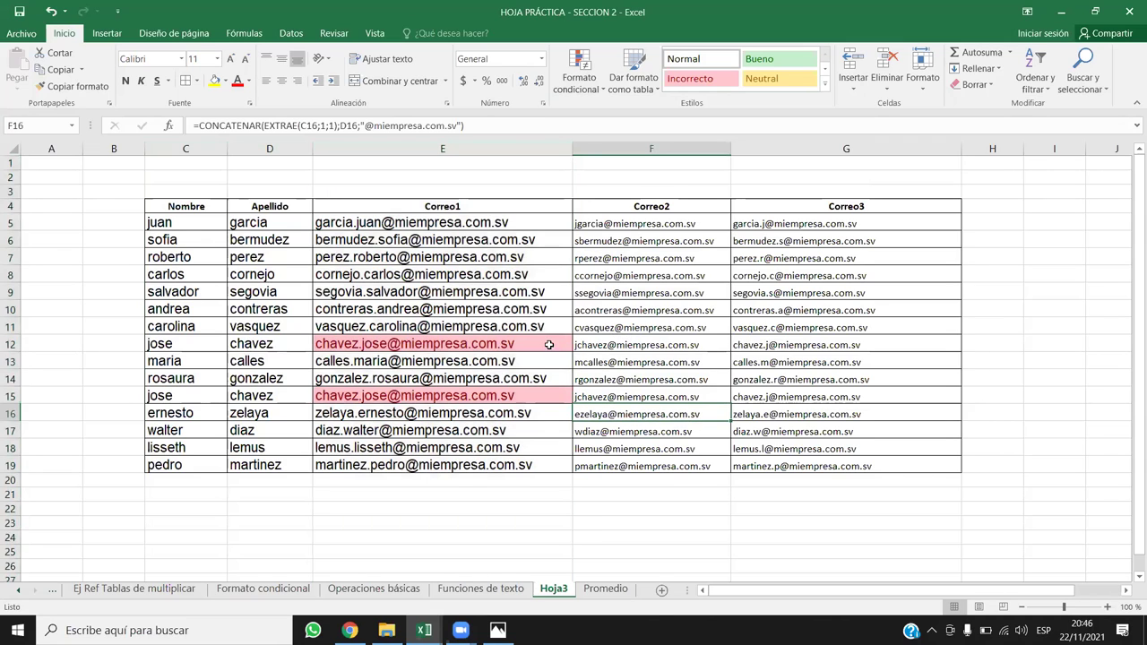
left_click(548, 344)
left_click_drag(456, 224, 498, 466)
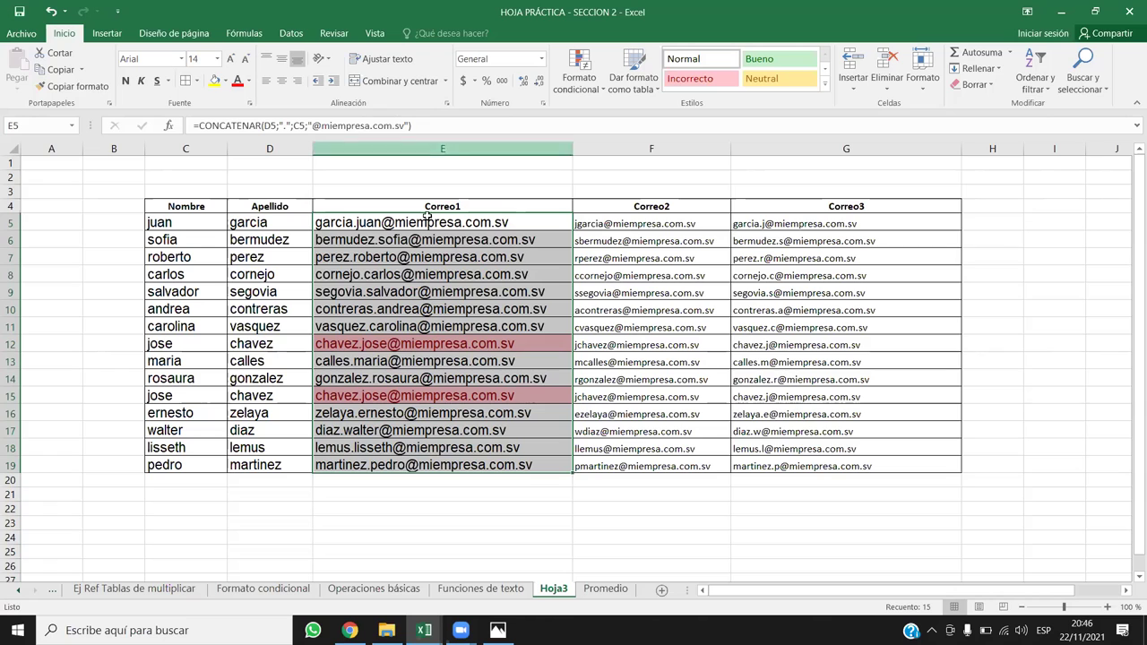
left_click(180, 344)
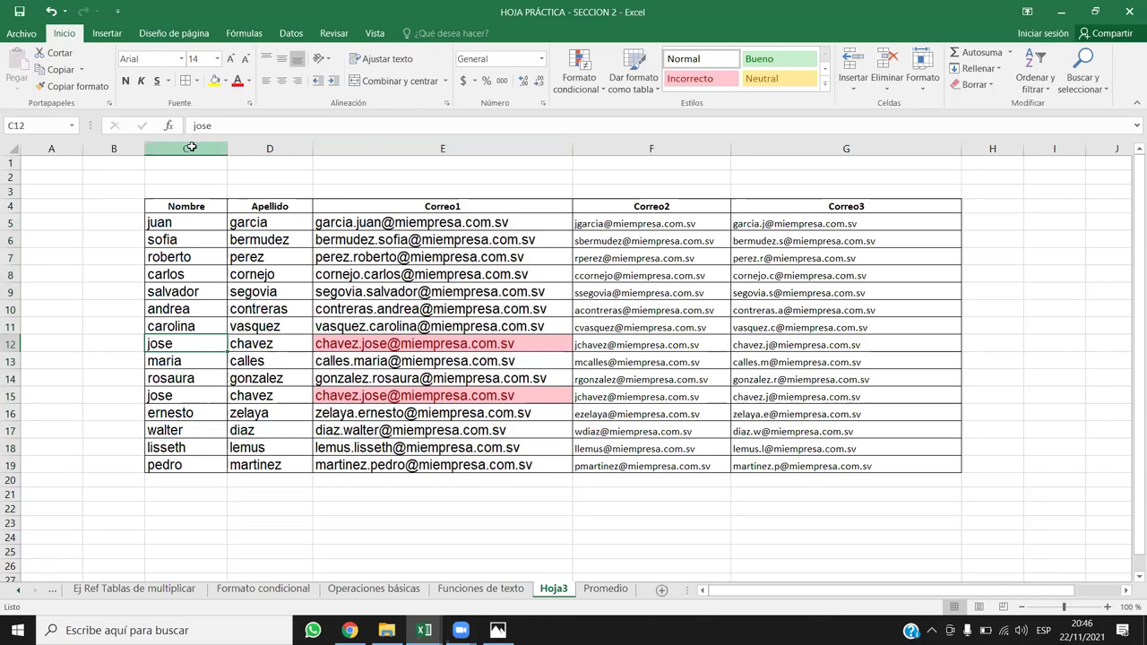
left_click(191, 147)
left_click(636, 466)
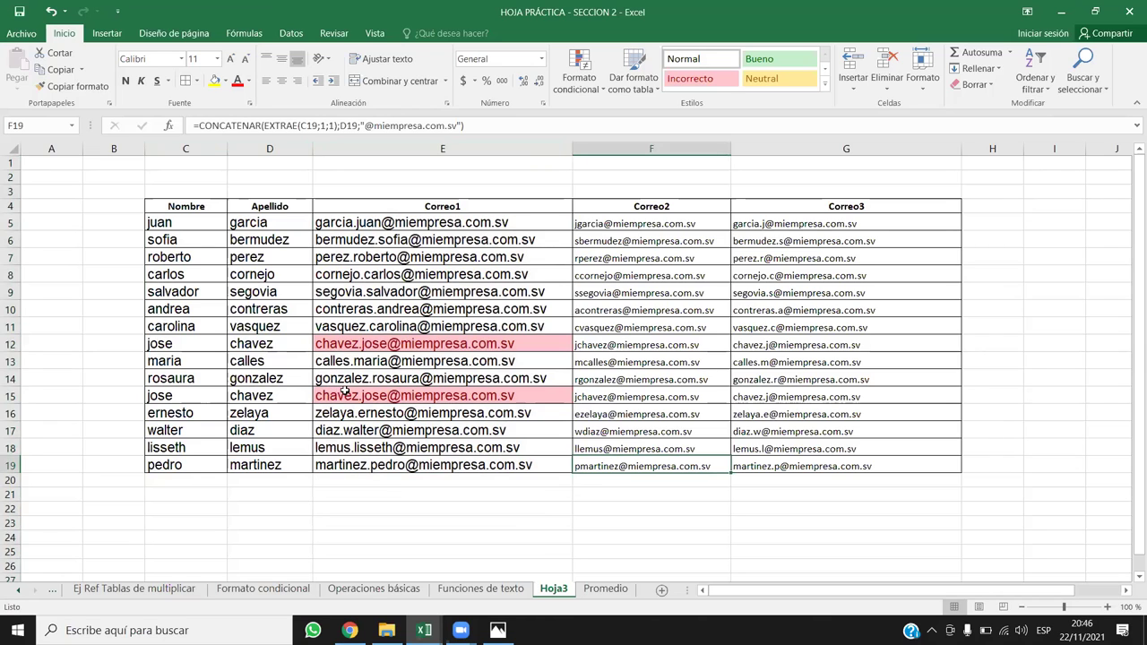
left_click(403, 343)
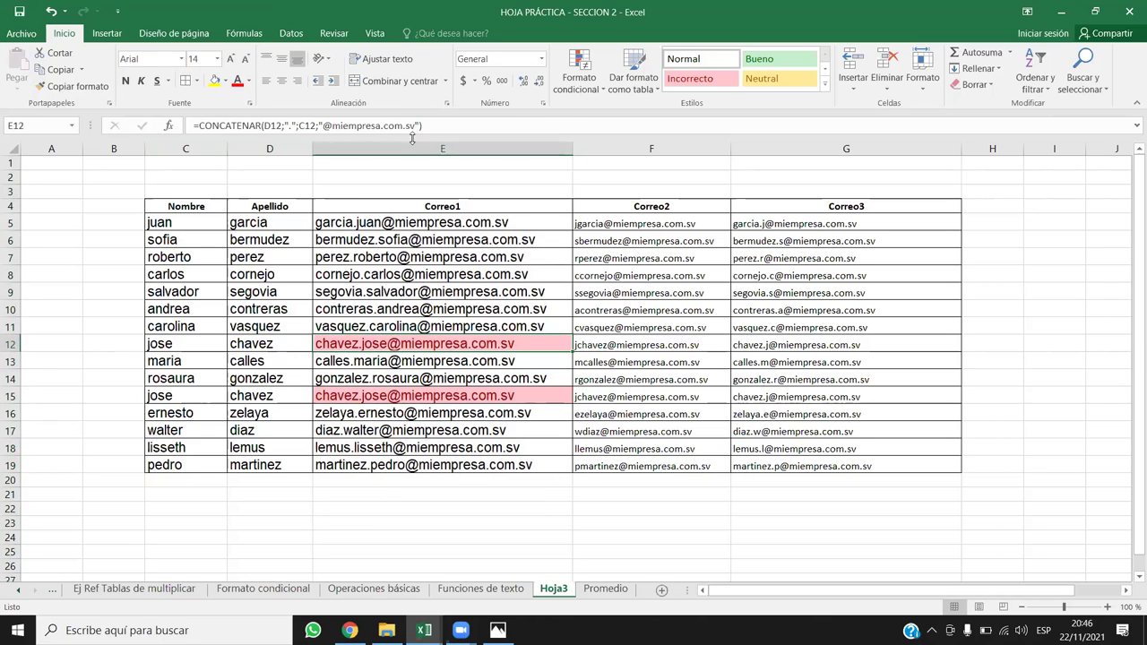
left_click(412, 148)
left_click(410, 418)
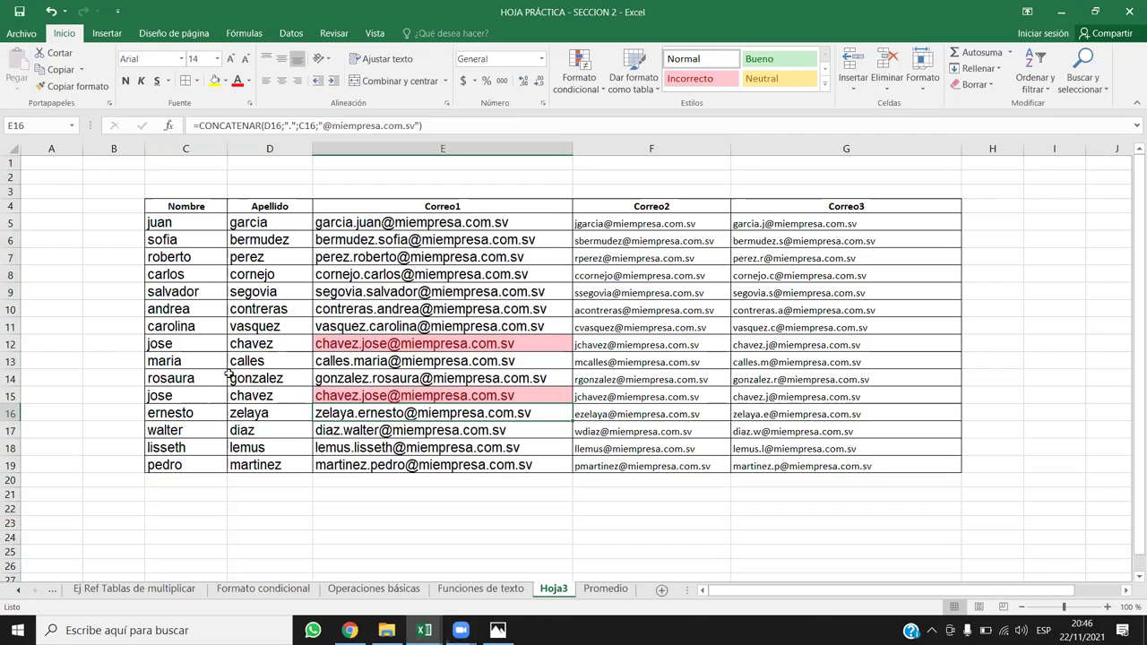
left_click(176, 348)
Step: Rename the second jose in C15 to jose2, leaving C12 unchanged
key("F2")
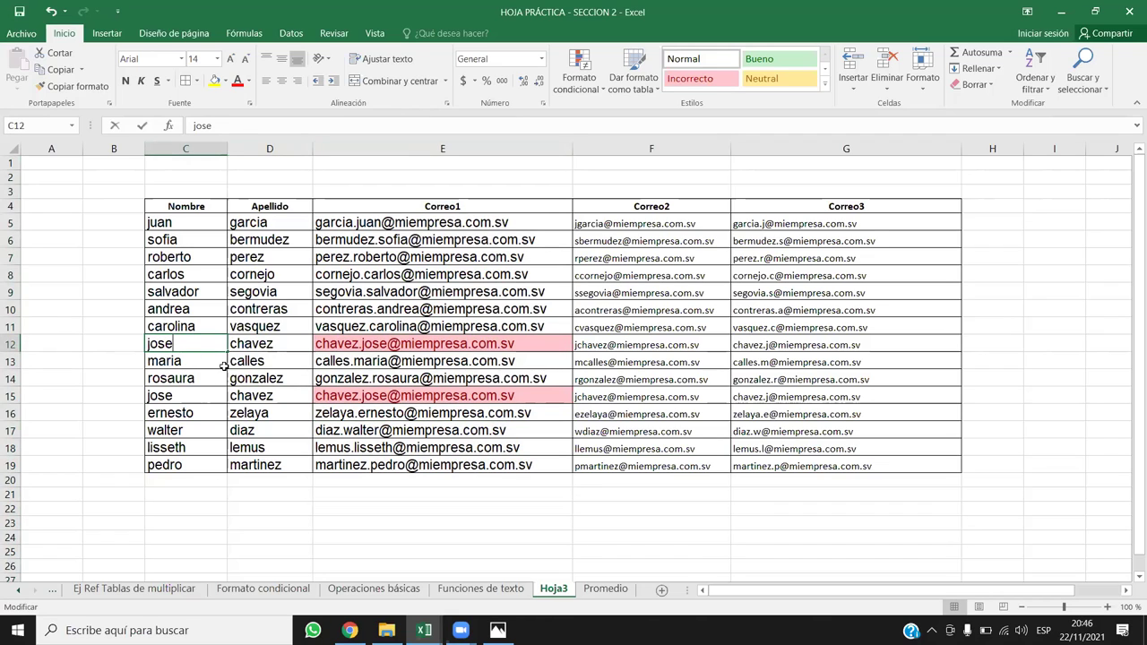
type("1")
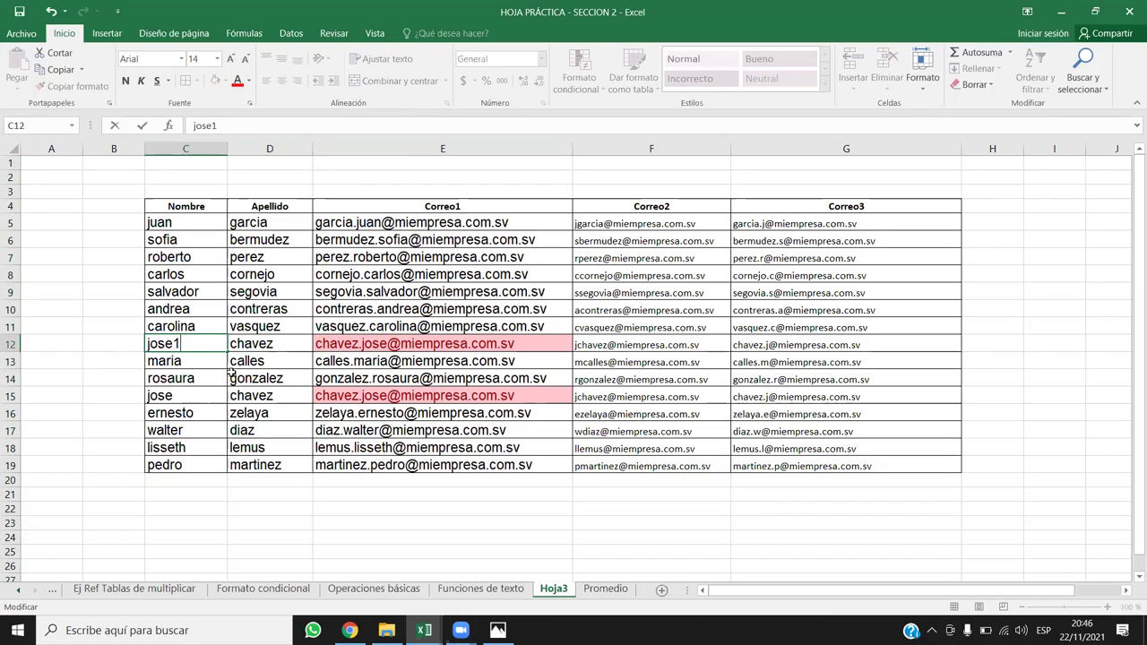
key("BackSpace")
left_click(187, 392)
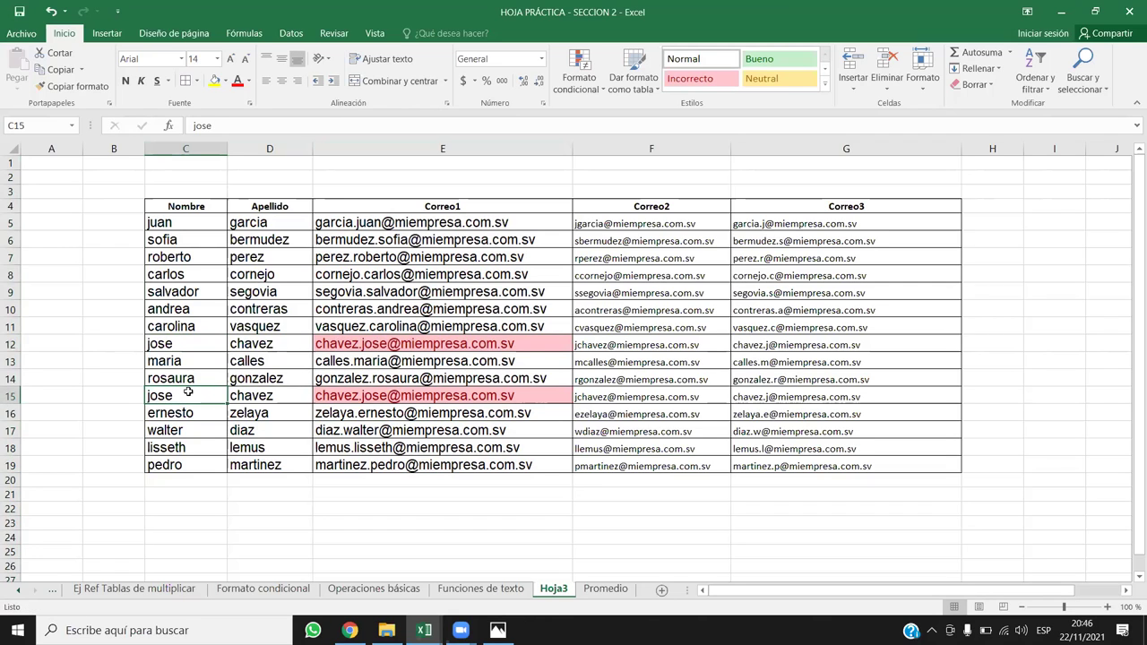
double_click(189, 394)
type("2")
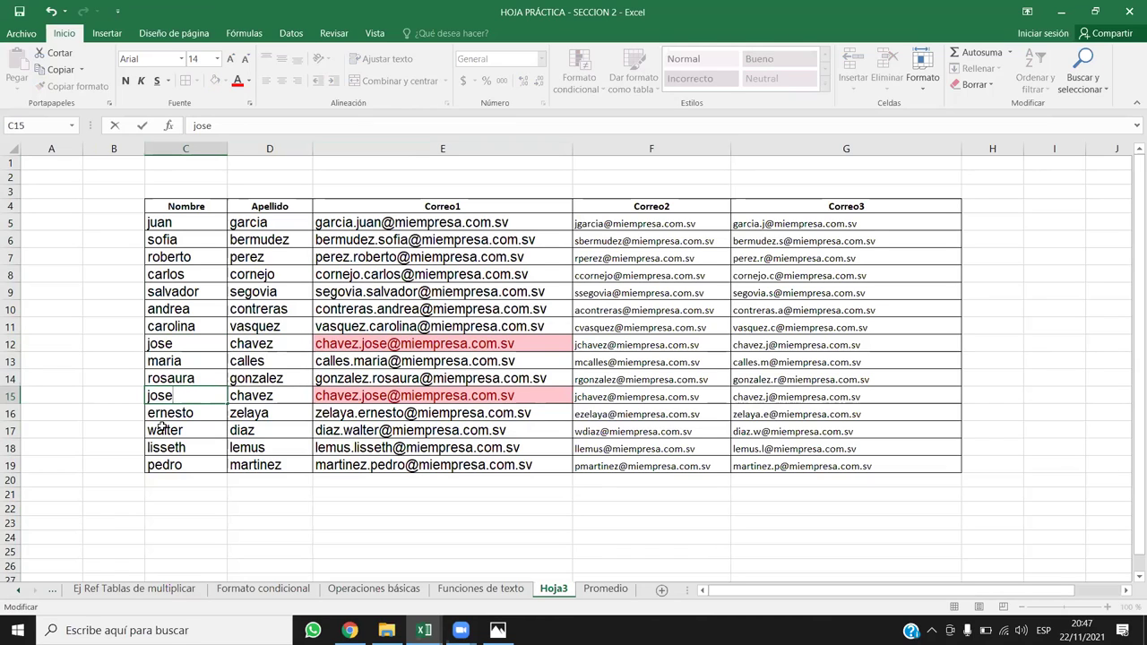
type("2")
key("Return")
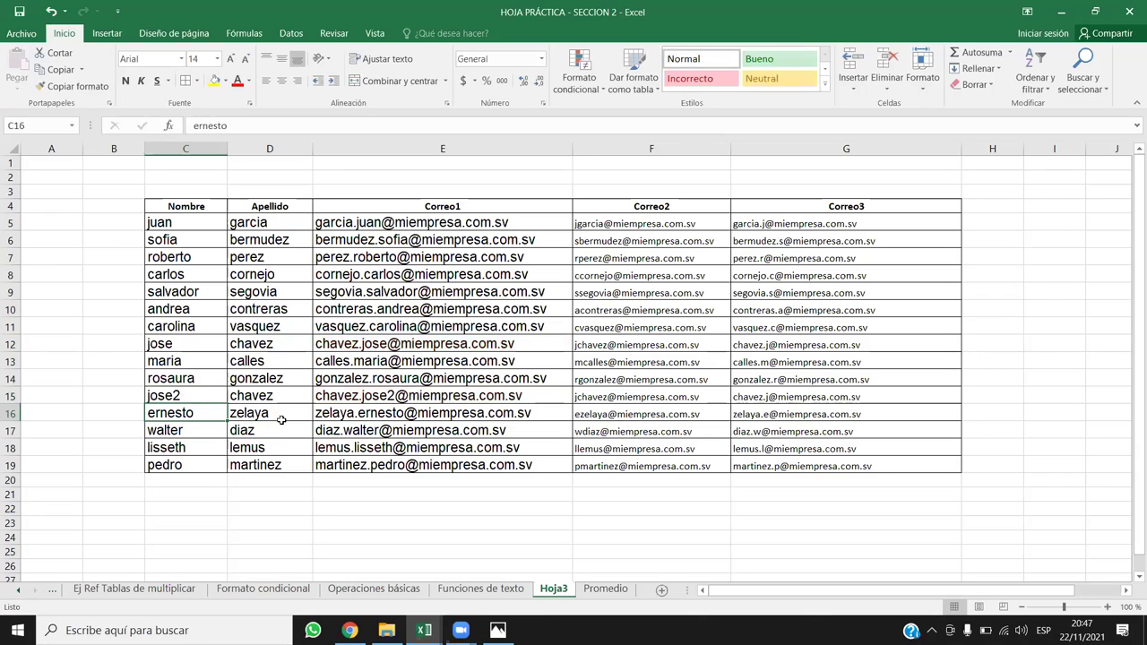
left_click(433, 154)
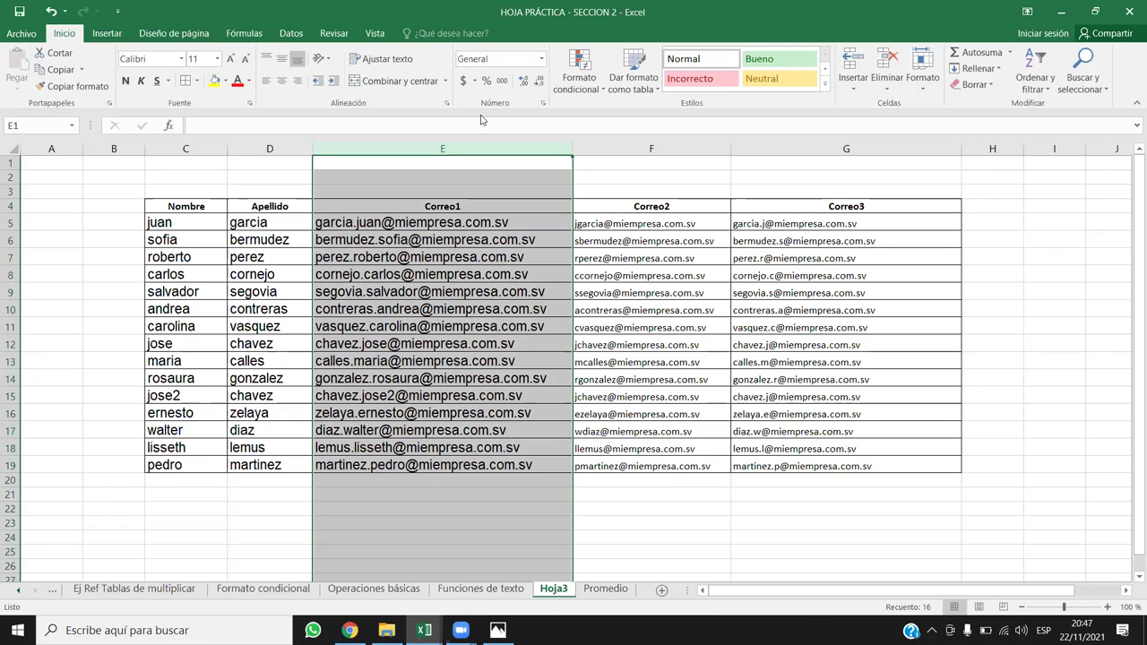
left_click(8, 344)
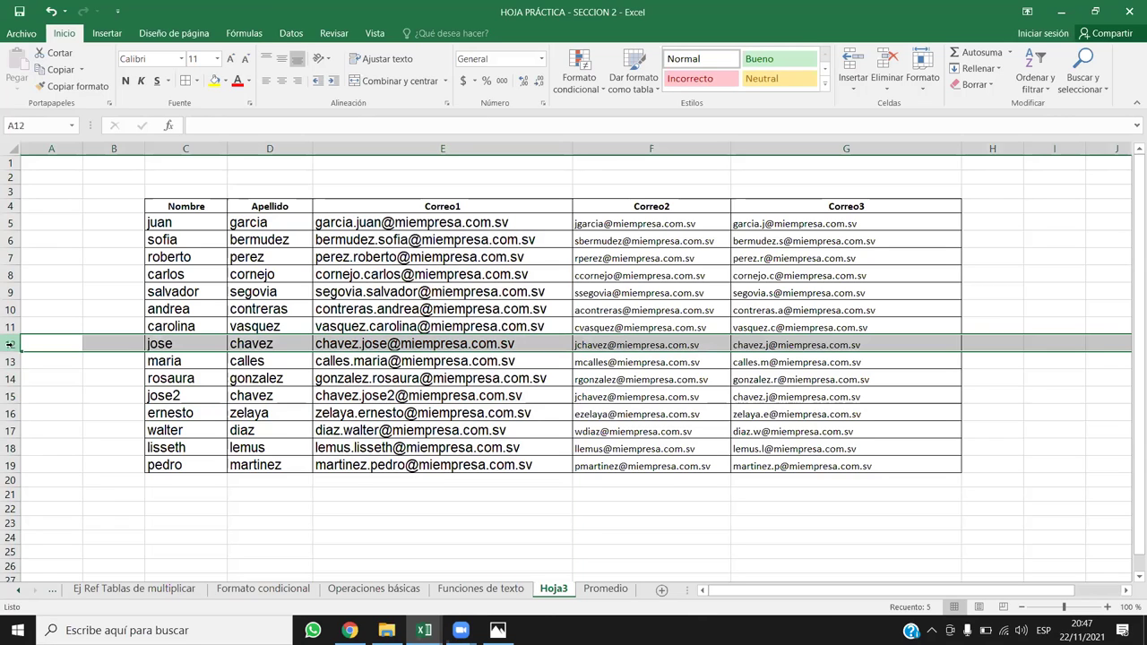
left_click(9, 395)
mouse_move(461, 630)
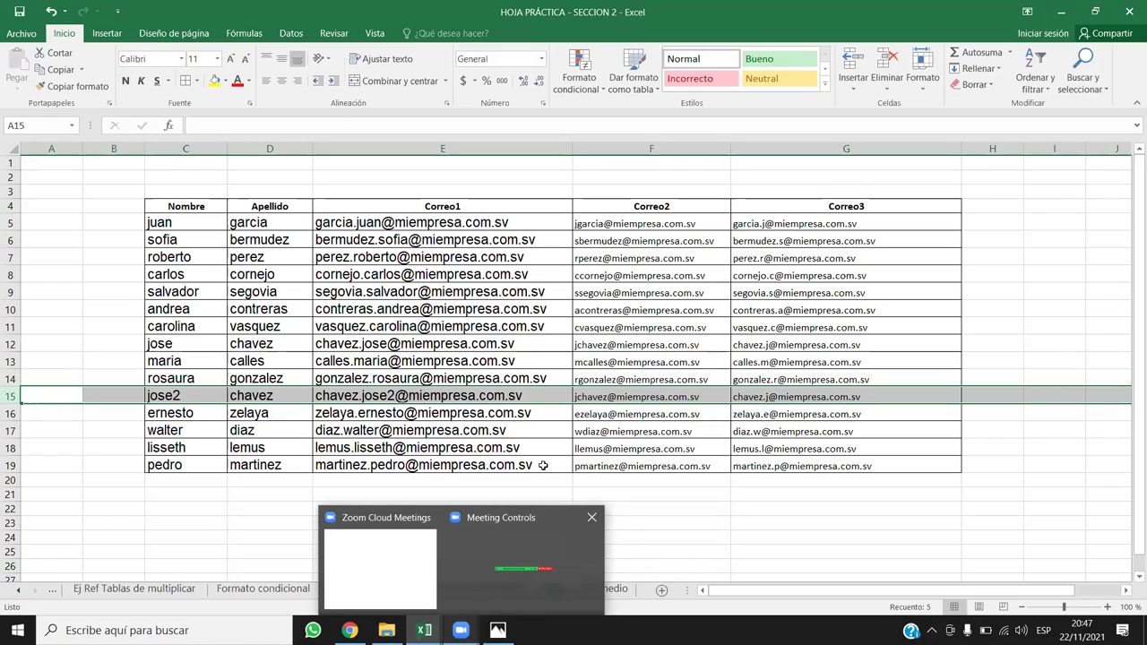
left_click(485, 275)
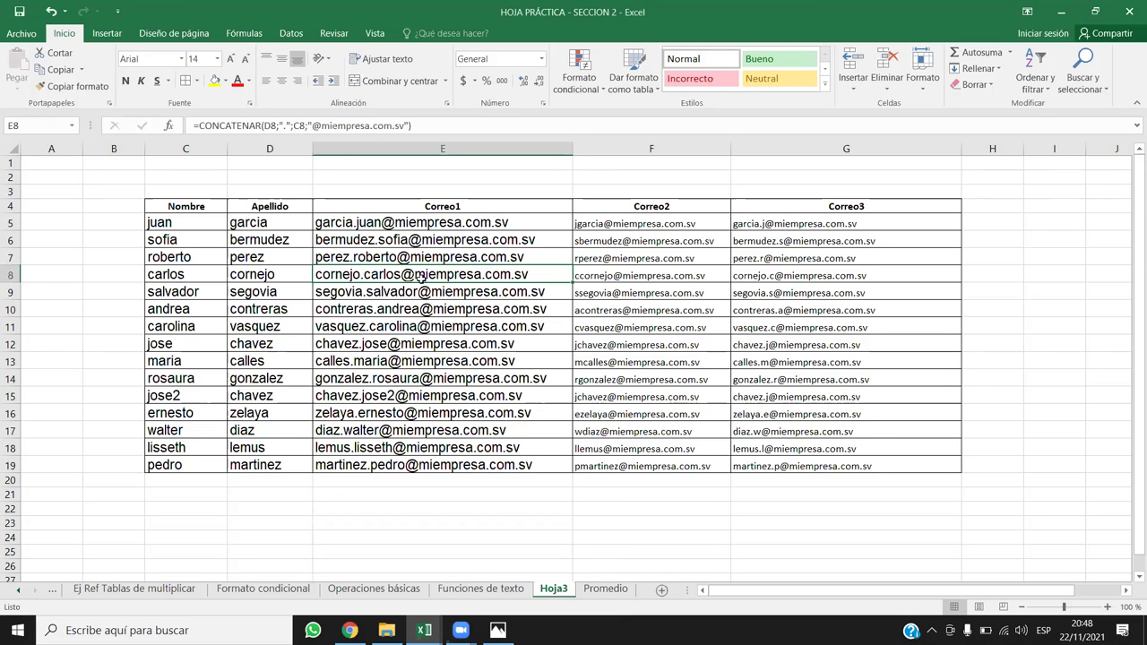
Step: Copy the surnames D5:D19 and paste them starting at D24
scroll(358, 400, "down", 3)
scroll(358, 400, "up", 3)
left_click_drag(251, 224, 285, 465)
key("ctrl+c")
scroll(285, 448, "down", 5)
left_click(271, 296)
key("ctrl+v")
Step: Start an EXTRAE formula in E24 beside the pasted surnames
left_click(420, 274)
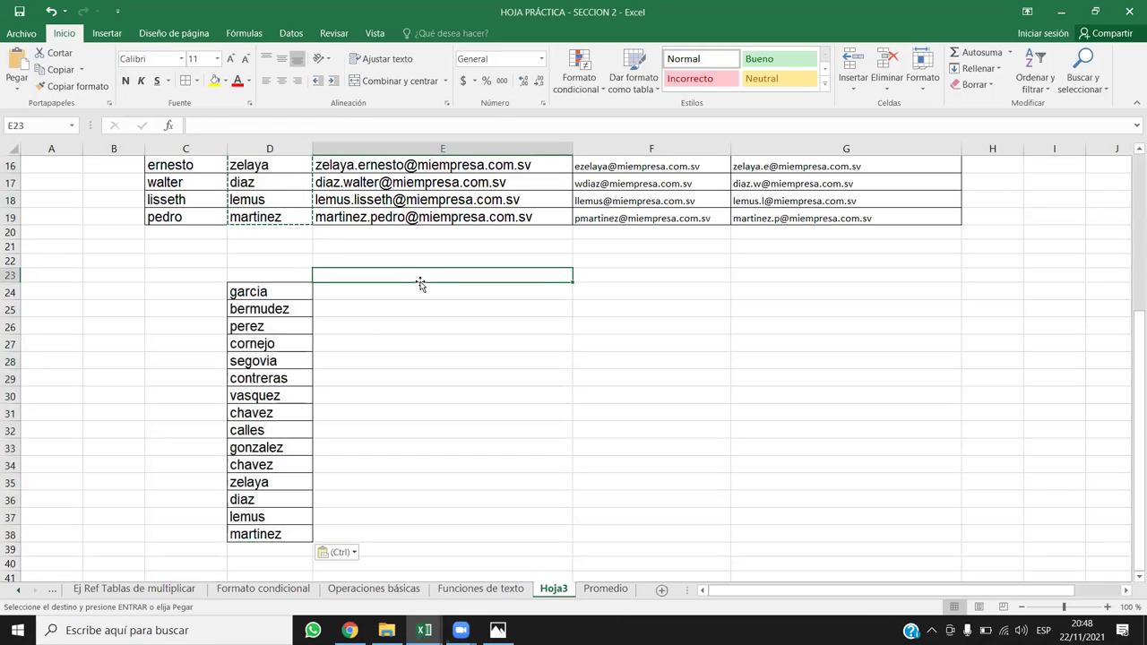
left_click(390, 298)
left_click(403, 310)
scroll(471, 333, "down", 1)
left_click(424, 238)
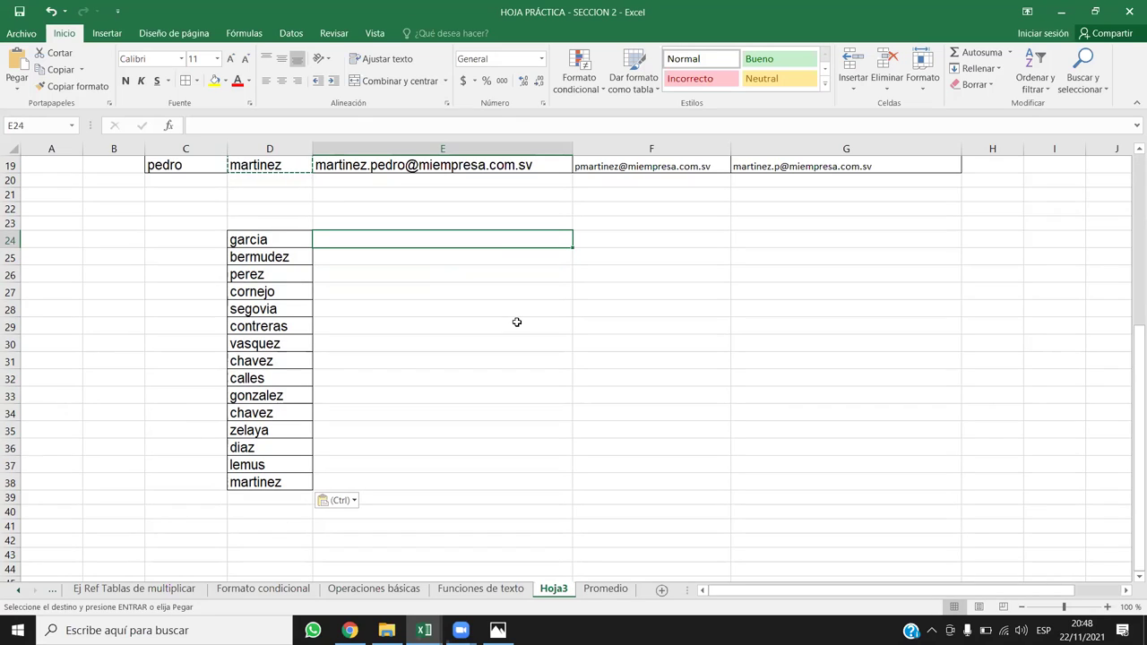
type("=extra")
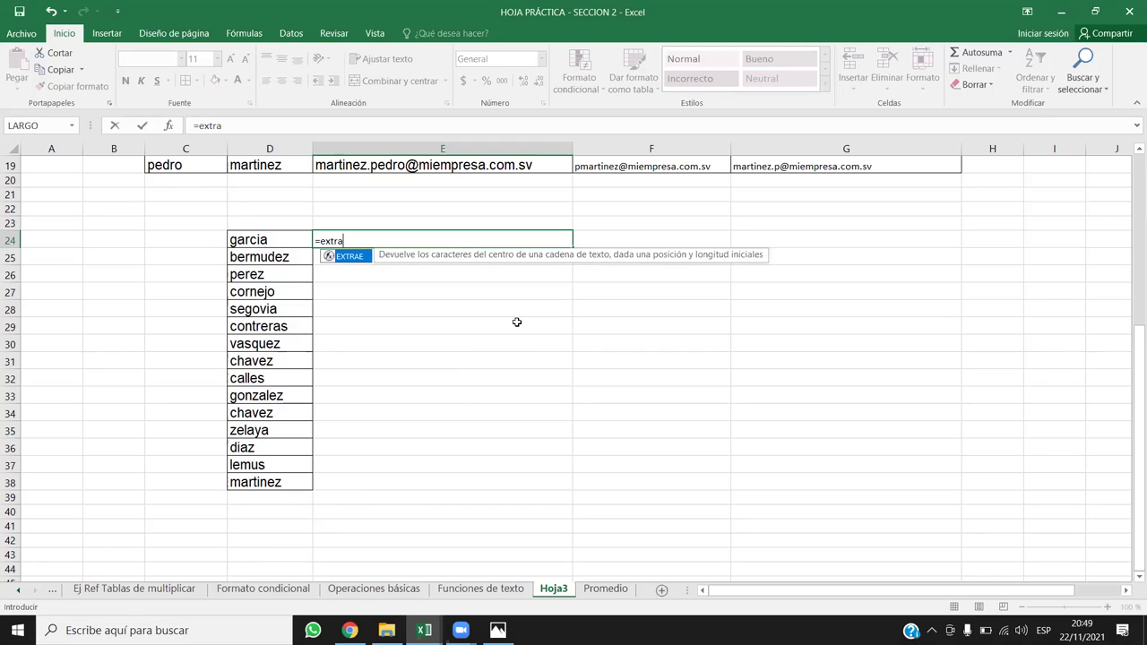
Step: Enter =EXTRAE(D24;1;3) in E24 and fill it down to E38
key("Return")
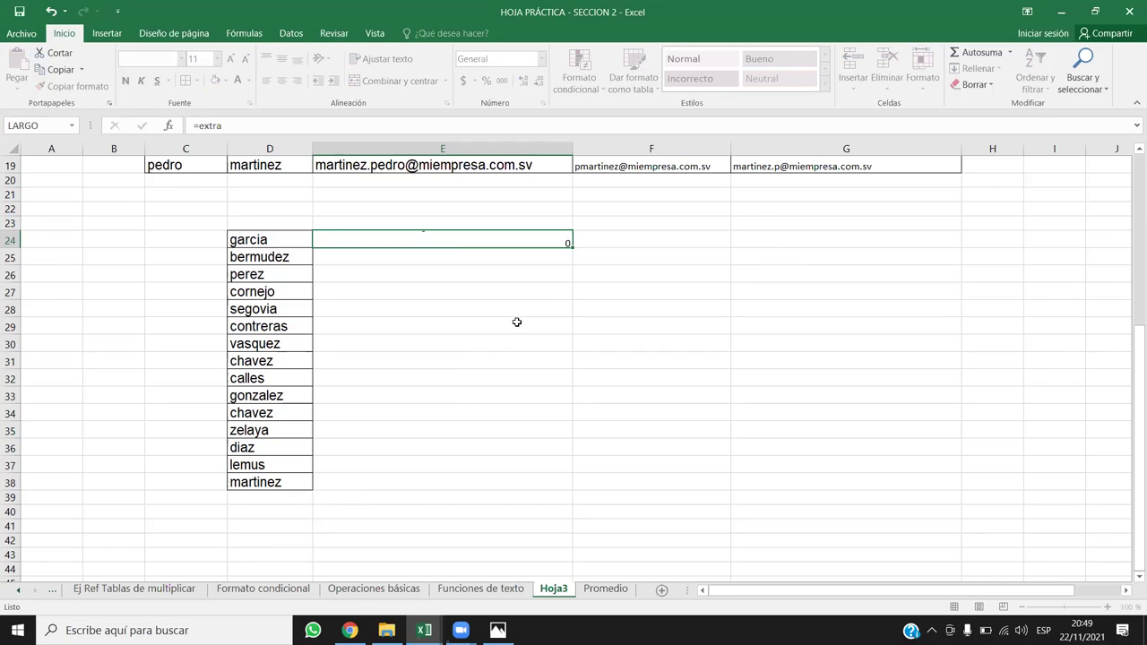
double_click(469, 242)
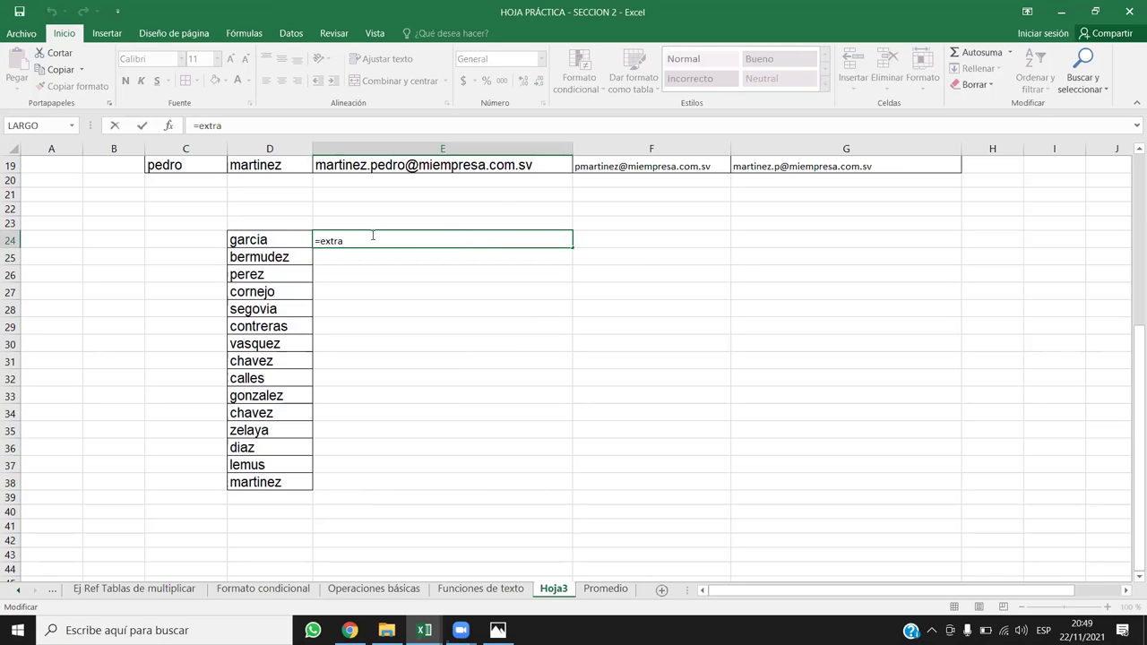
key("BackSpace")
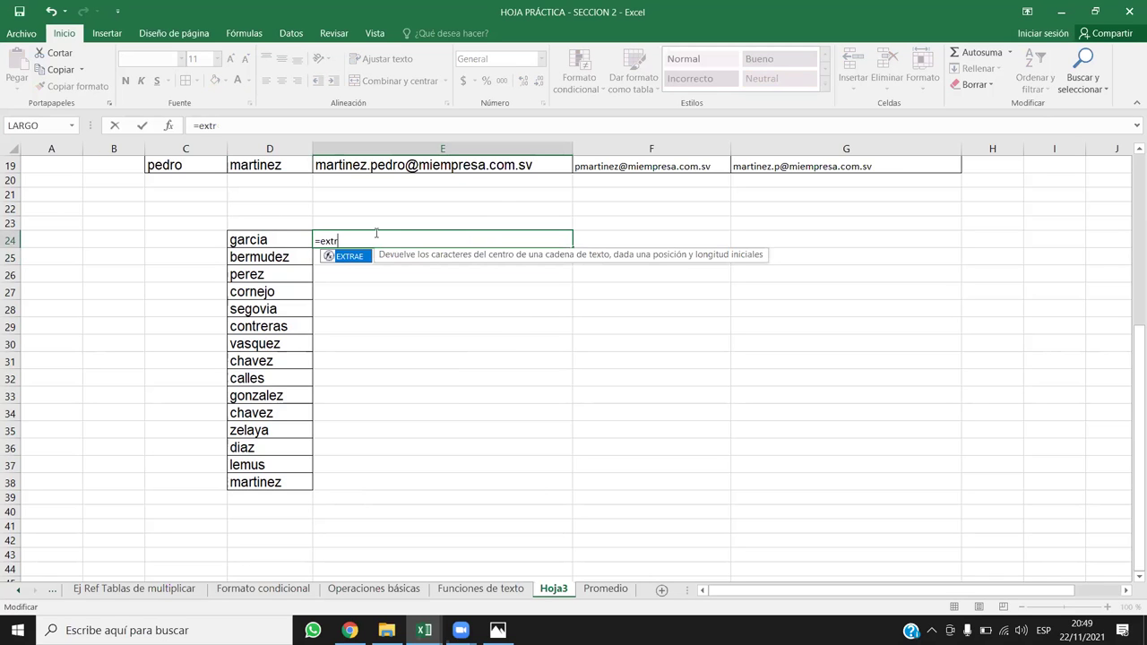
double_click(367, 258)
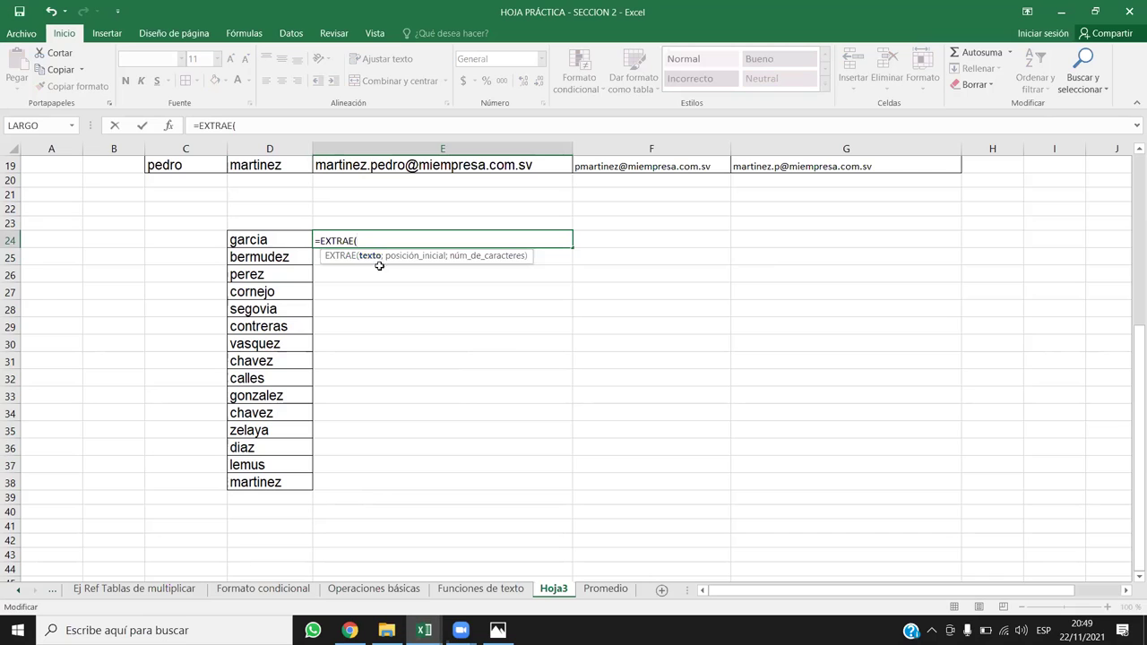
left_click(264, 238)
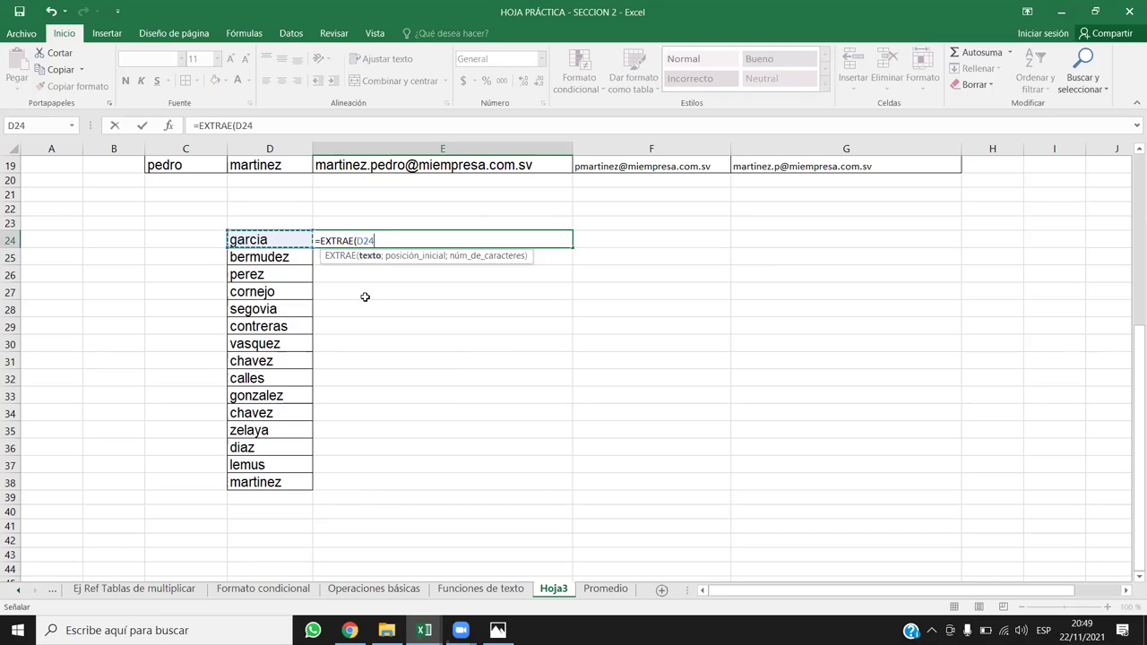
type(";1")
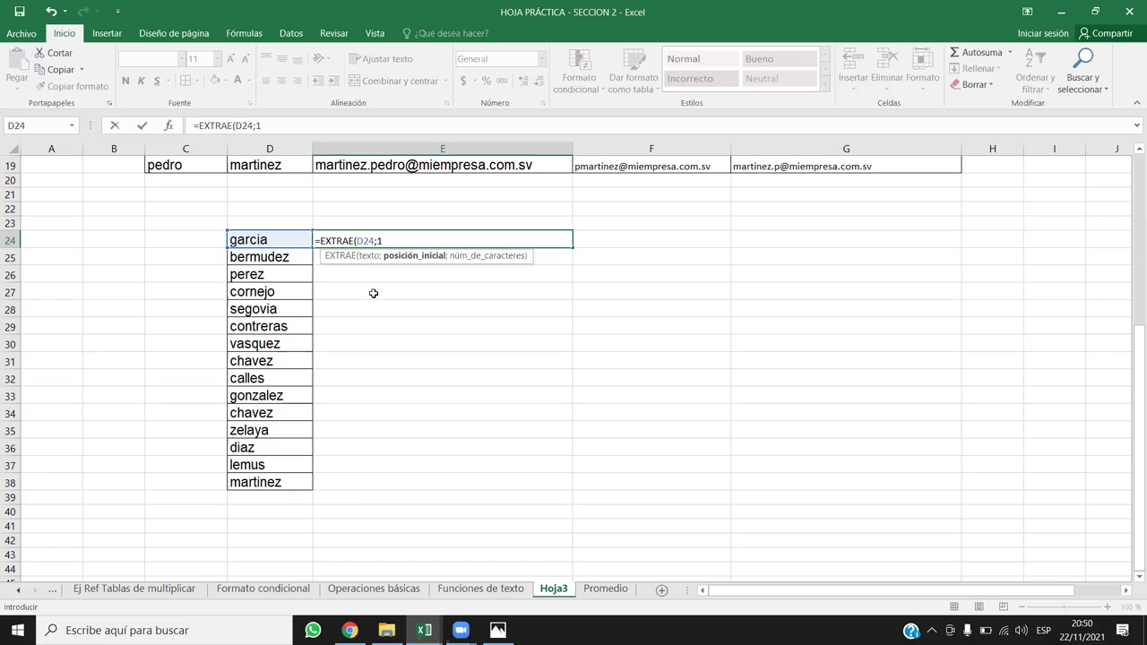
type(";")
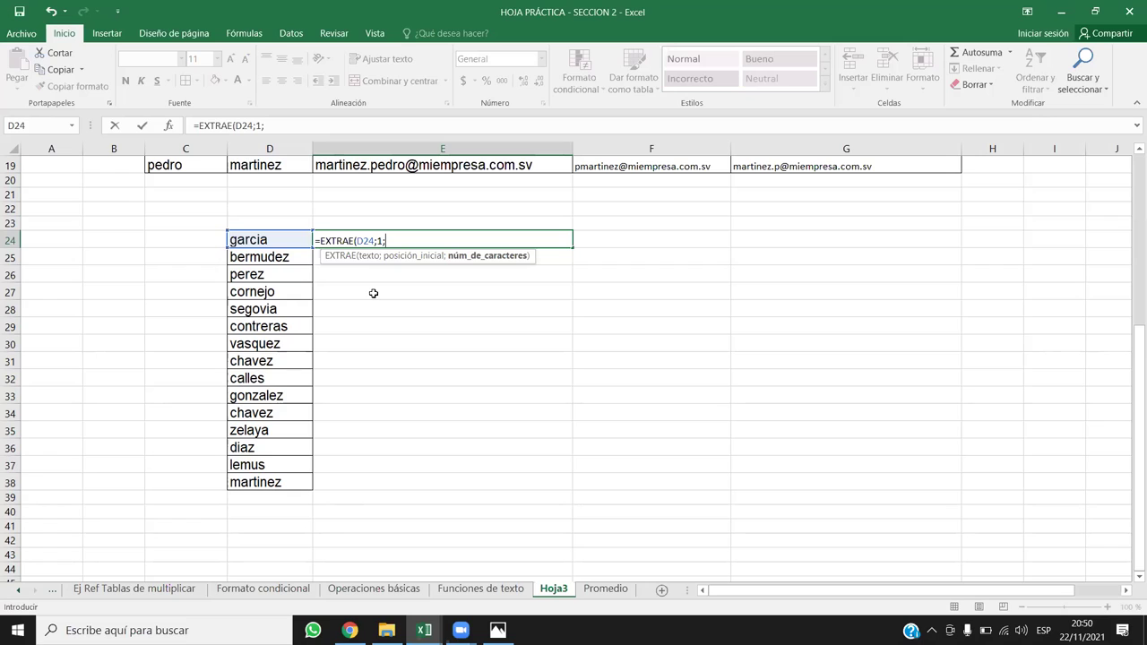
type("3)")
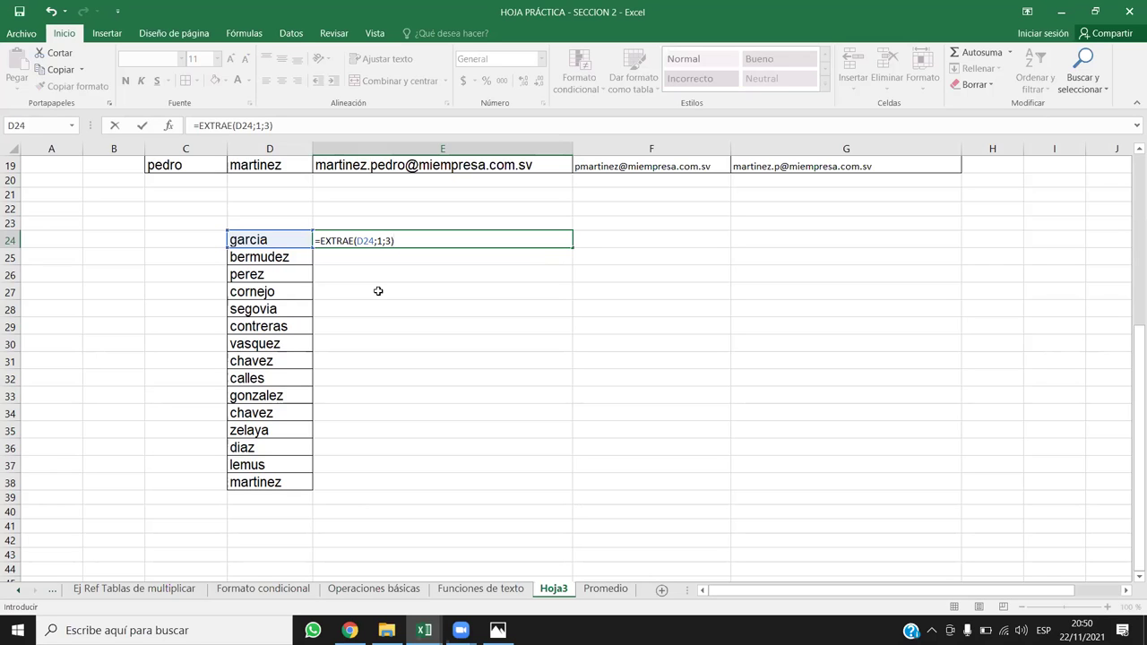
key("Return")
left_click(446, 236)
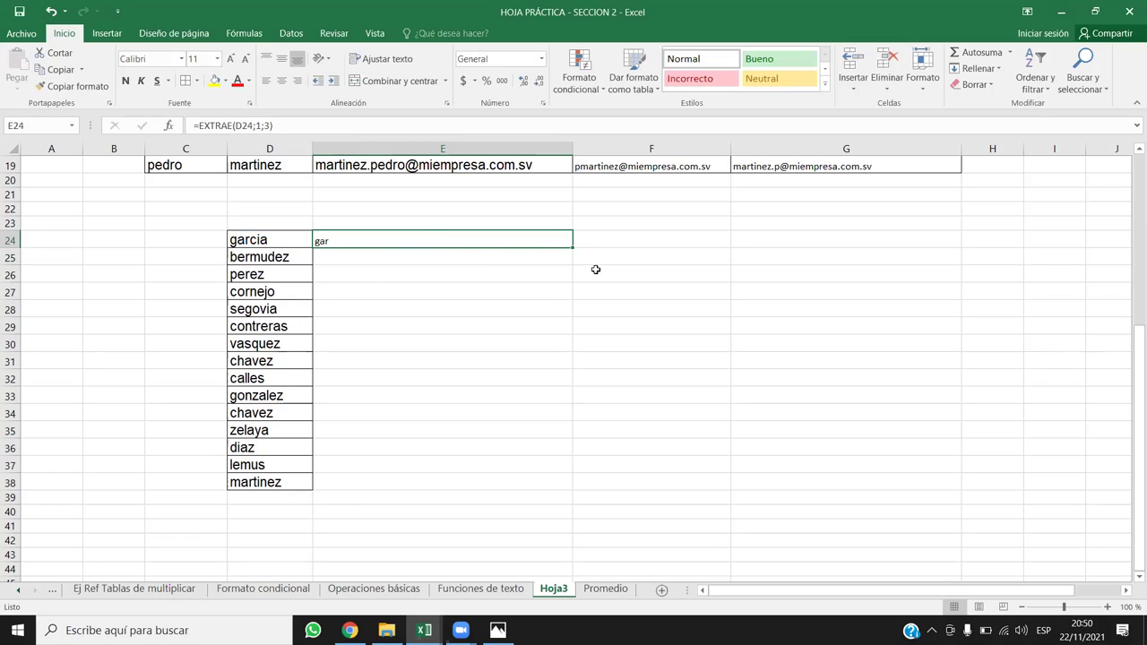
double_click(572, 248)
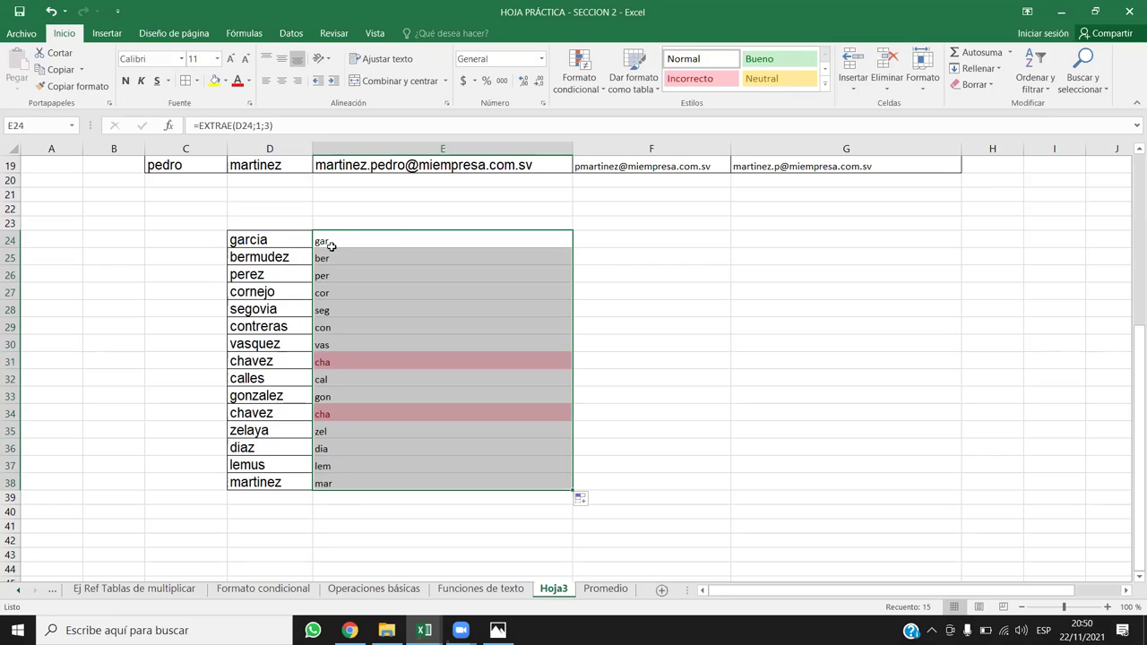
left_click_drag(283, 240, 273, 486)
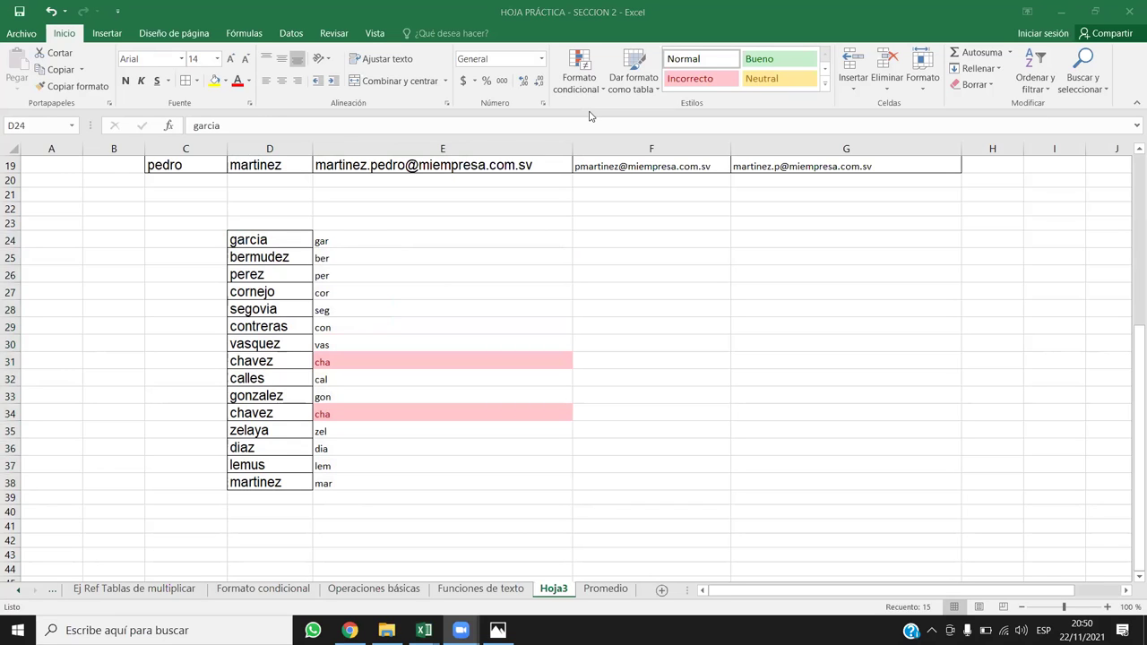
left_click(373, 251)
left_click_drag(374, 249, 440, 274)
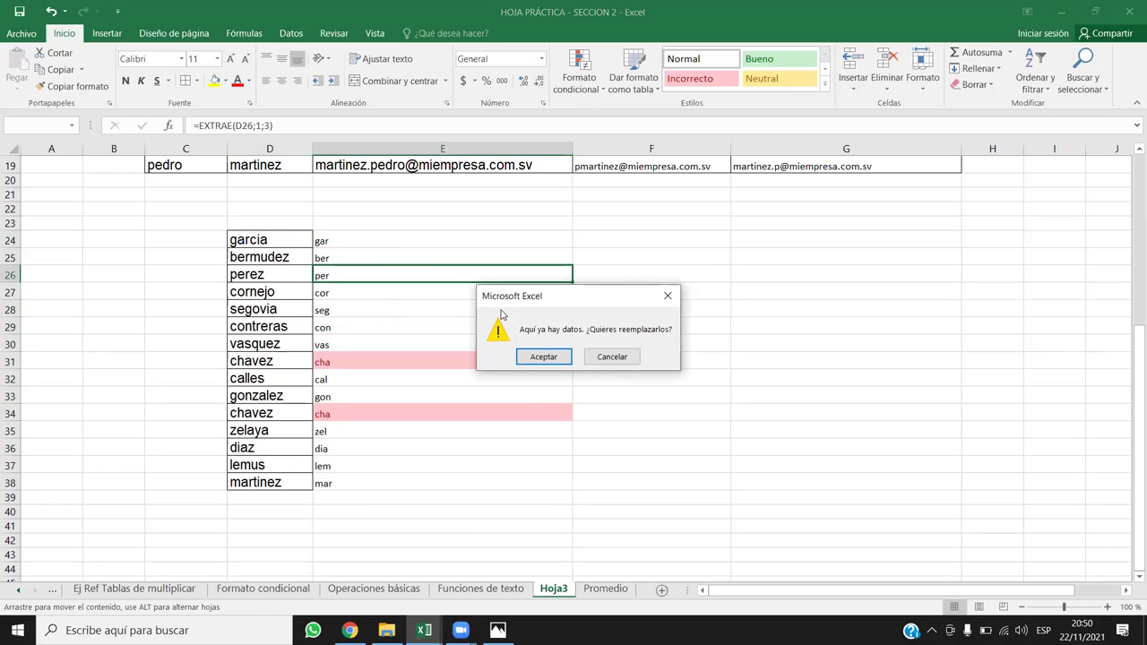
key("Escape")
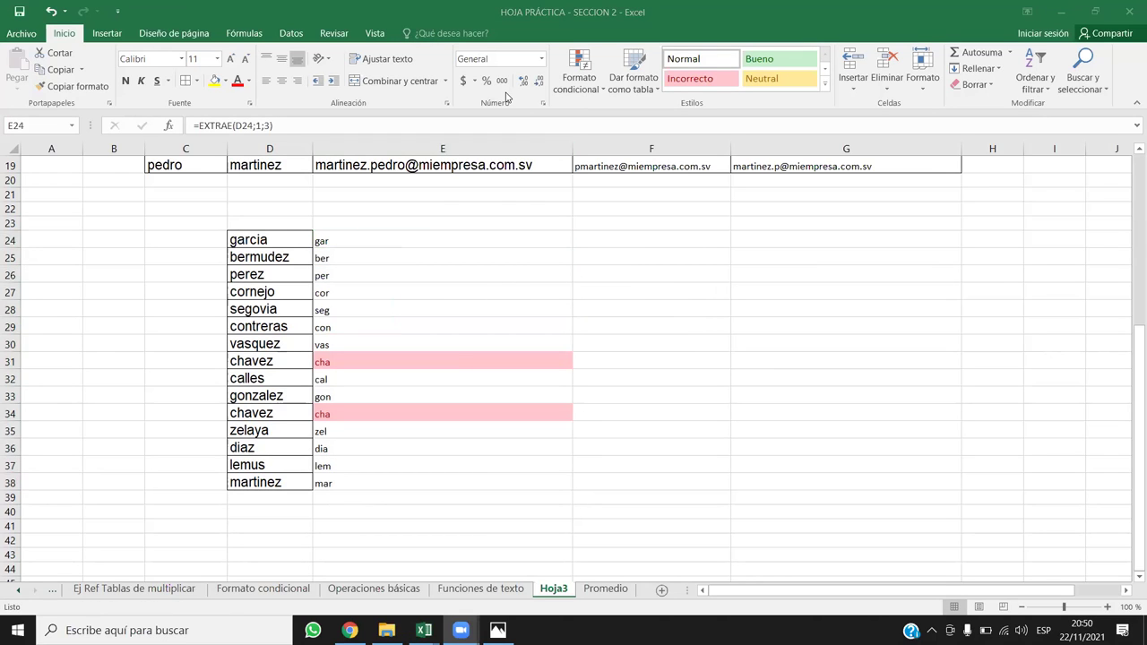
left_click(363, 236)
left_click(628, 244)
Step: Enter =DERECHA(D24;2) in F24 so it shows ia
type("=de")
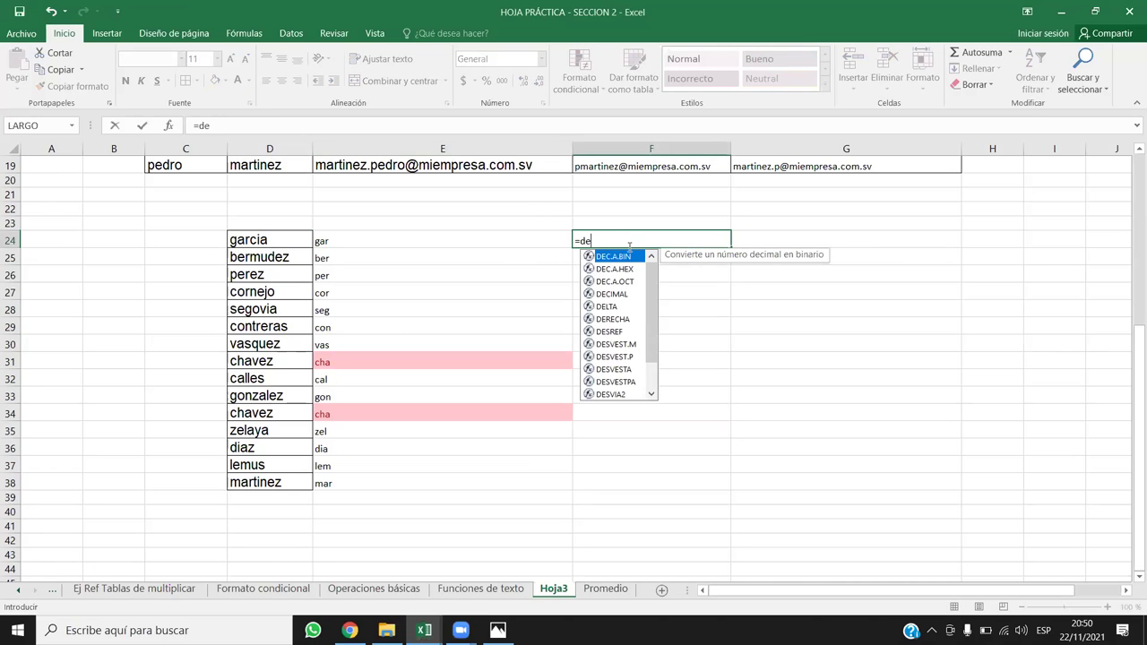
double_click(636, 318)
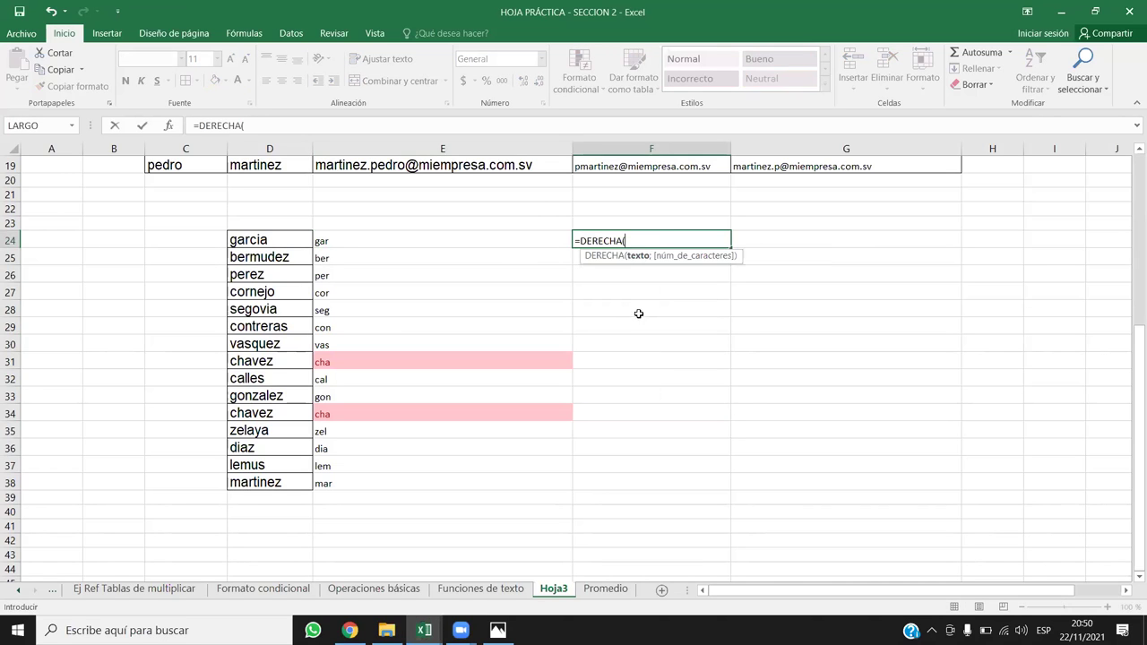
key("BackSpace")
key("BackSpace")
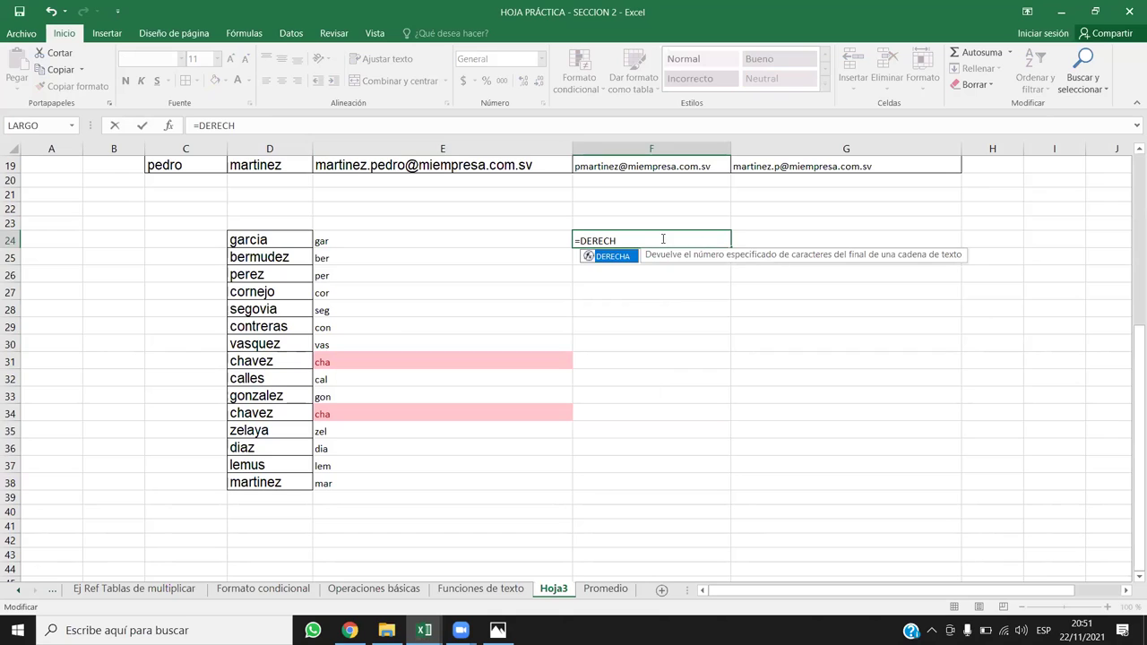
double_click(628, 258)
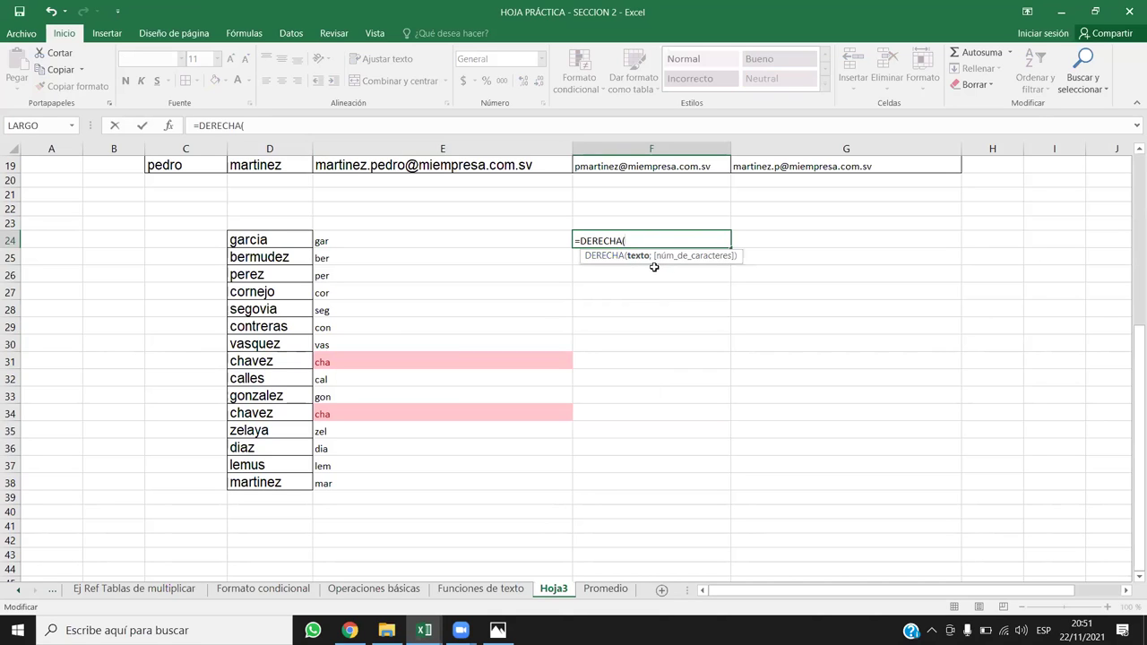
left_click(290, 239)
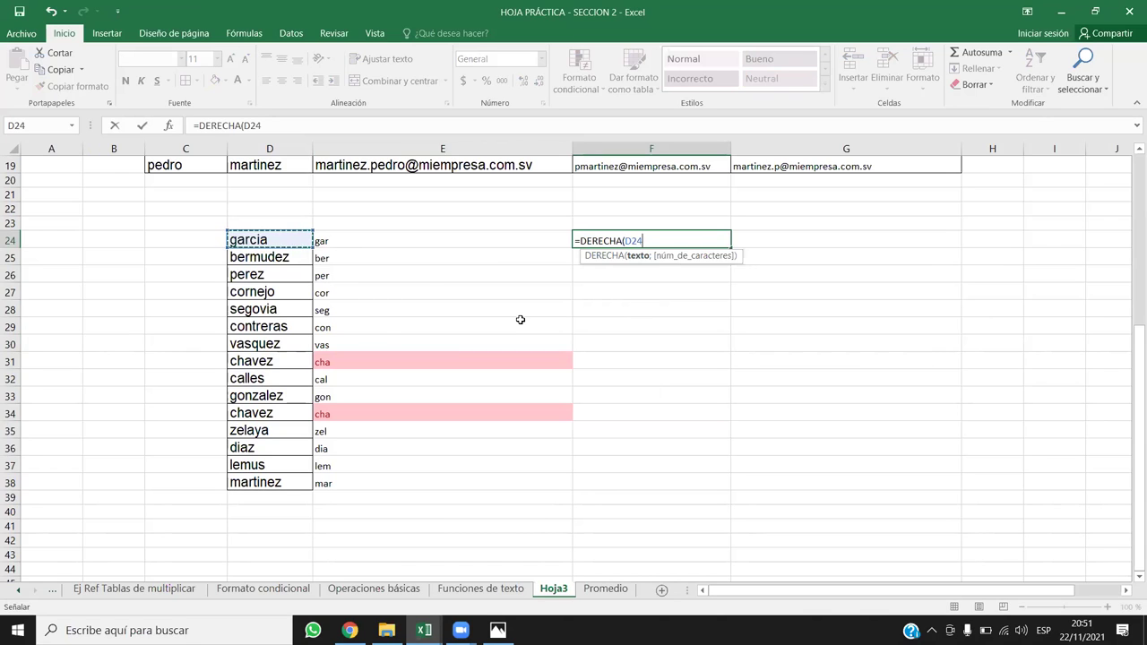
type(";")
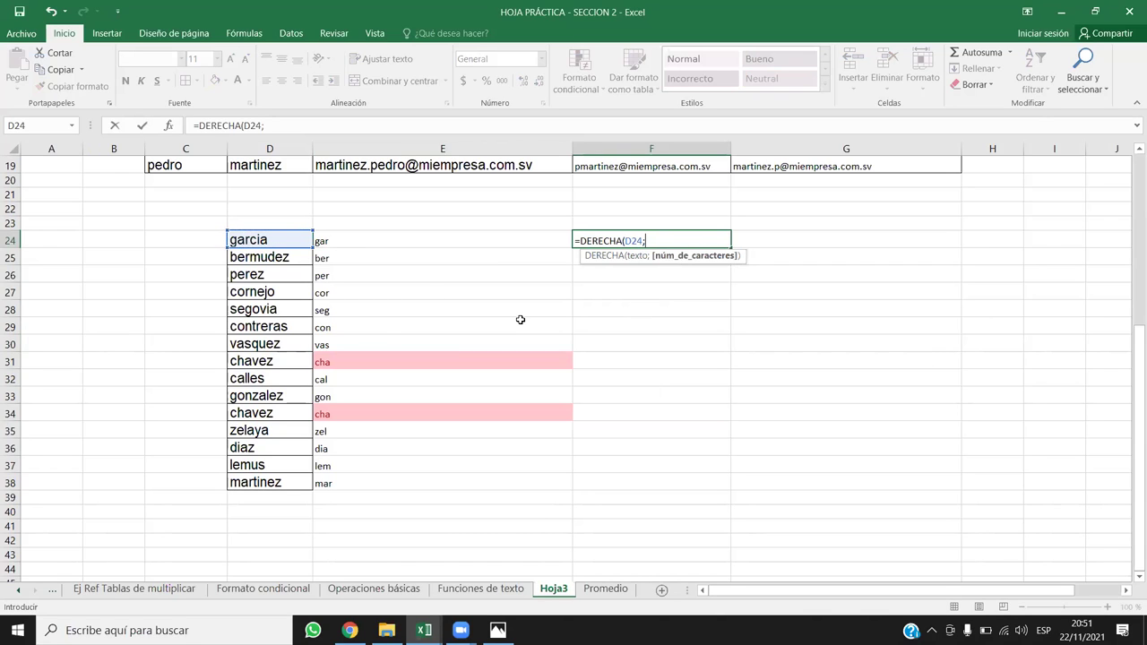
type("2)")
key("Return")
left_click(607, 240)
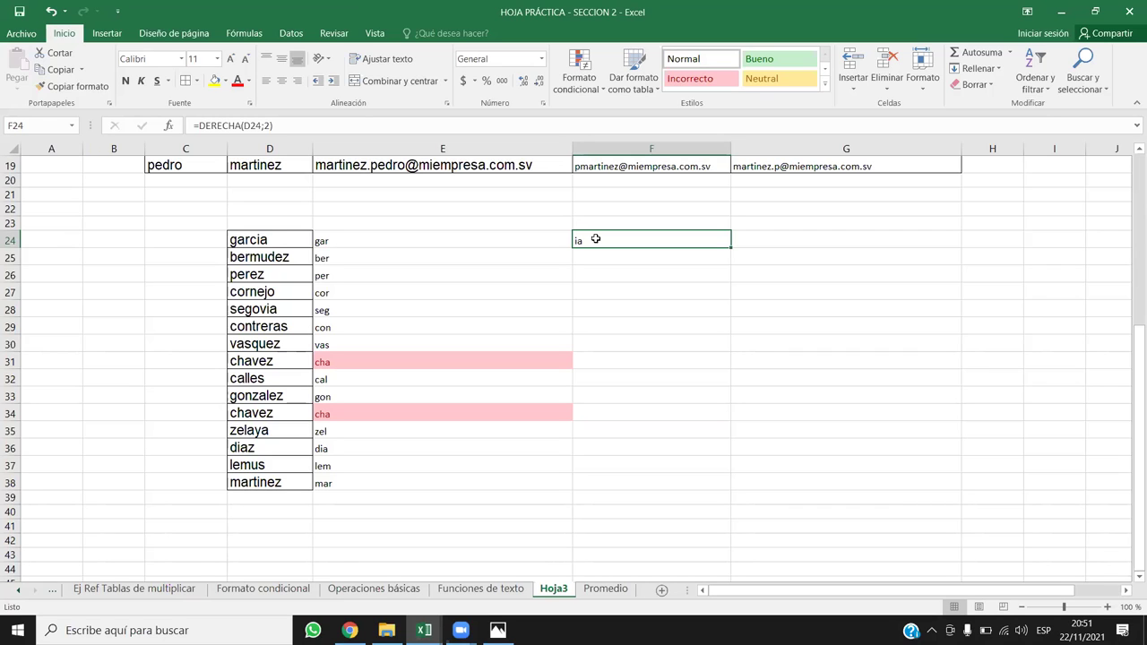
double_click(423, 237)
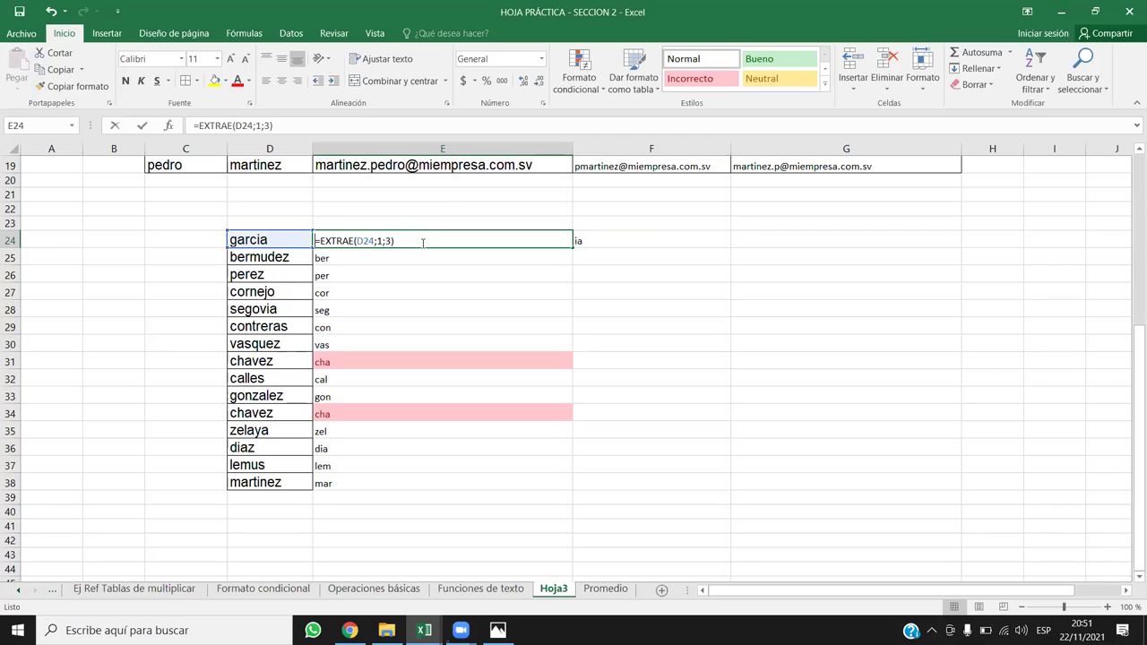
Step: Change E24 to =EXTRAE(D24;2;3) and fill it down column E
left_click(379, 241)
key("BackSpace")
type("2")
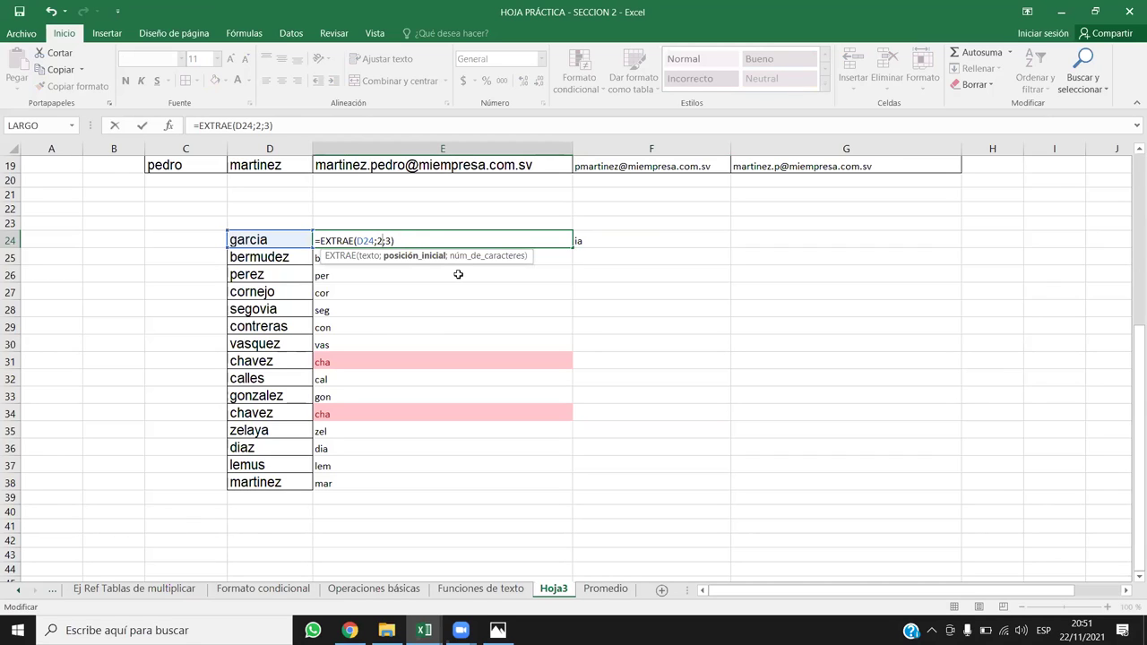
left_click(387, 240)
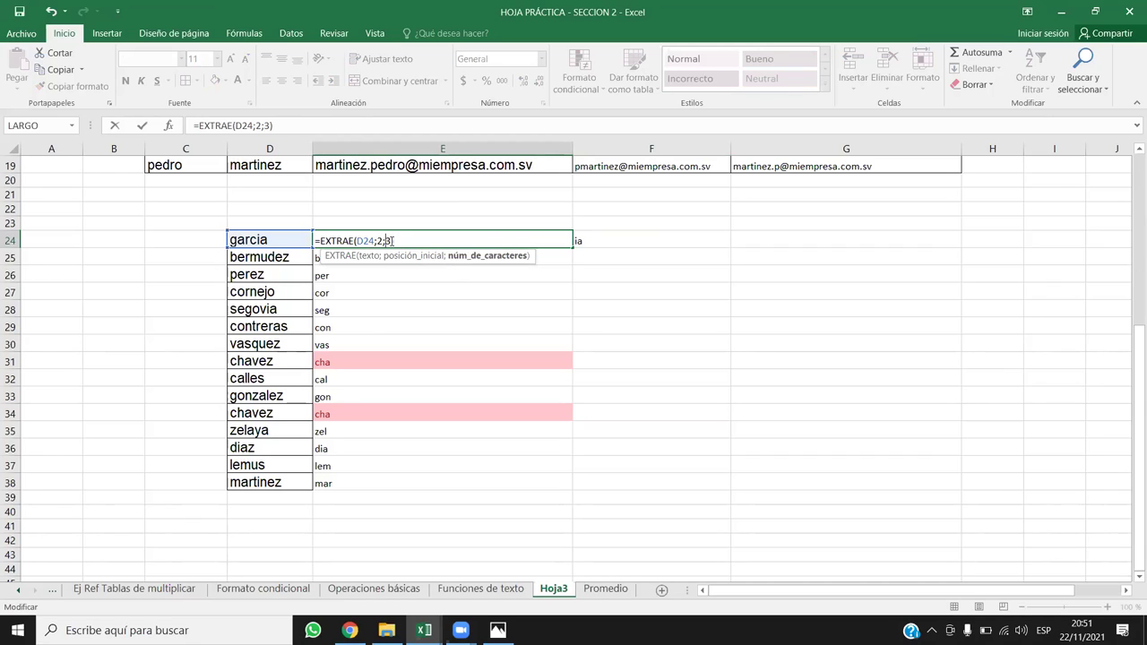
key("End")
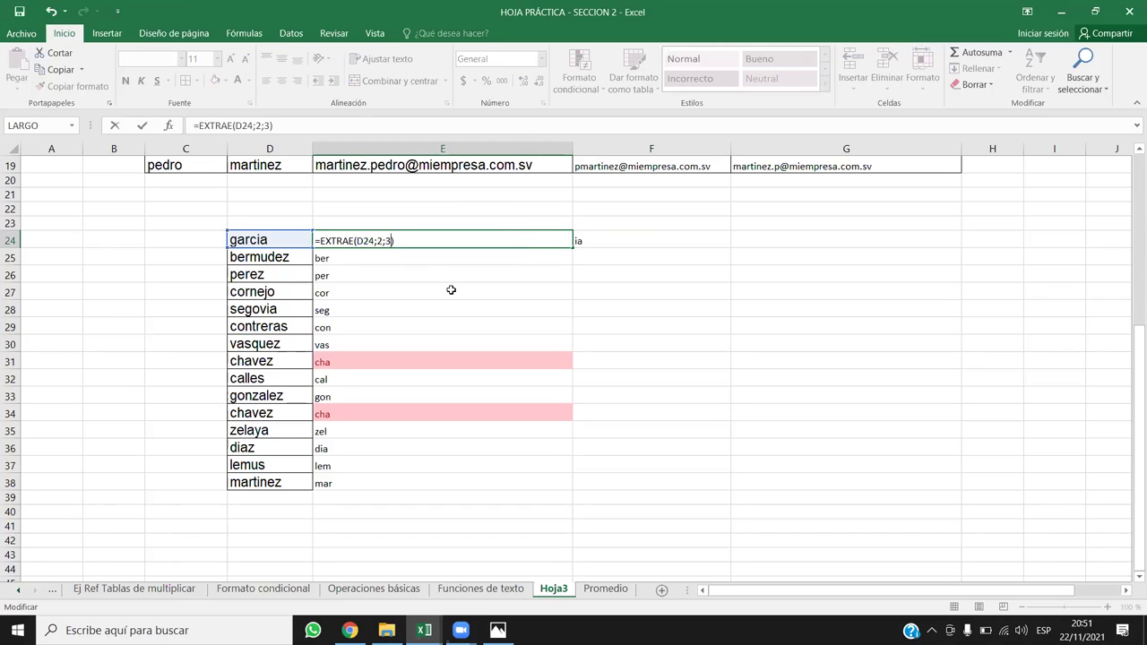
key("Return")
left_click(354, 240)
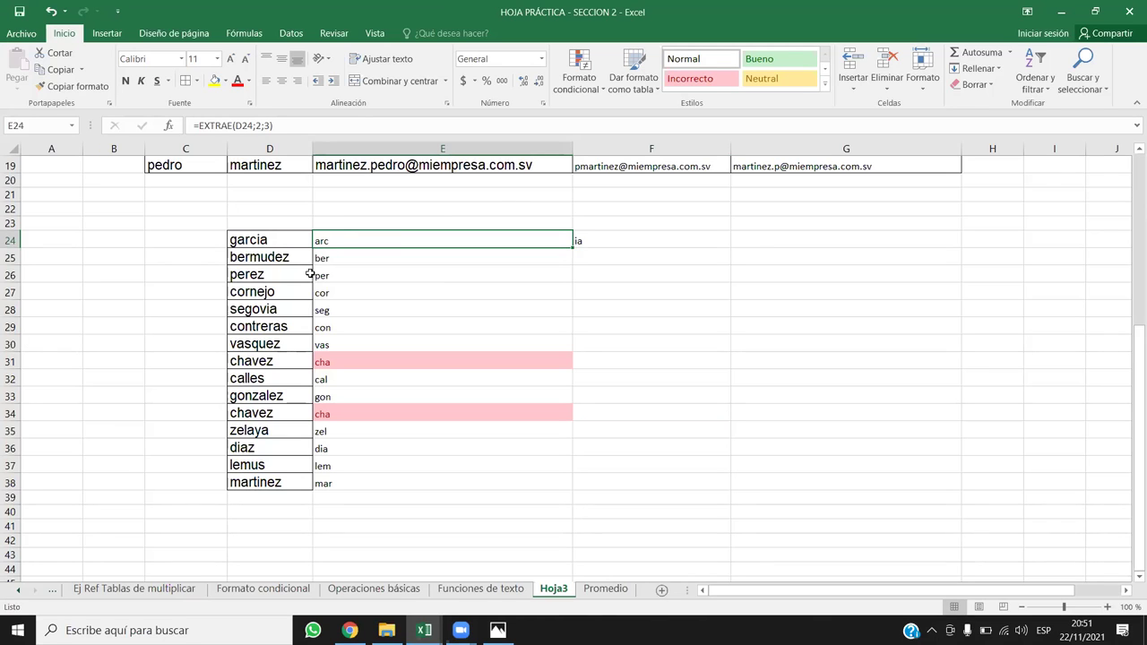
double_click(340, 238)
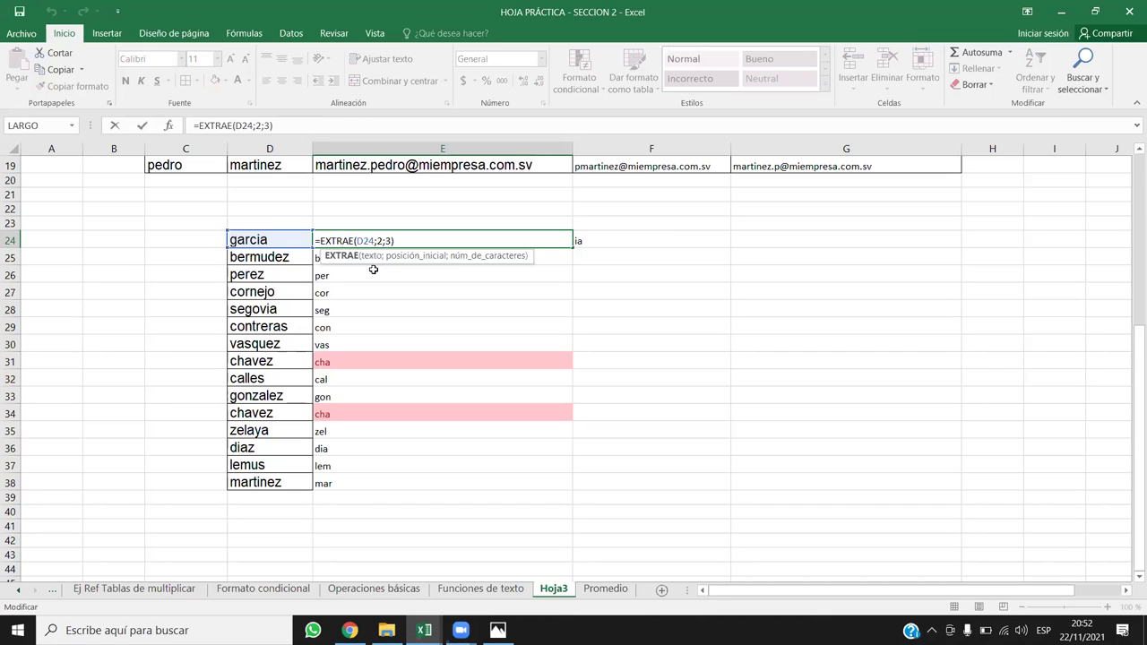
key("Return")
left_click(412, 243)
left_click(482, 250)
left_click(532, 243)
double_click(571, 248)
Step: Begin editing F24's DERECHA formula, removing its character count of 2
left_click(612, 238)
double_click(591, 242)
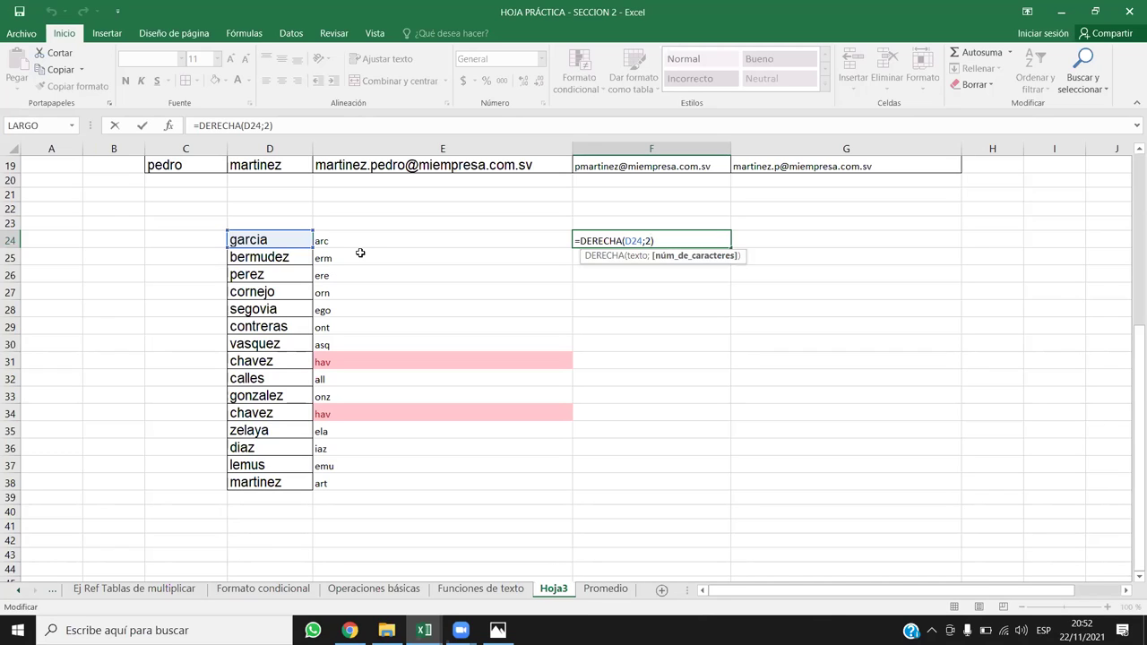
key("BackSpace")
Step: Make F24 =DERECHA(D24;3) and fill it down to row 38, cia through nez
type("3")
key("Return")
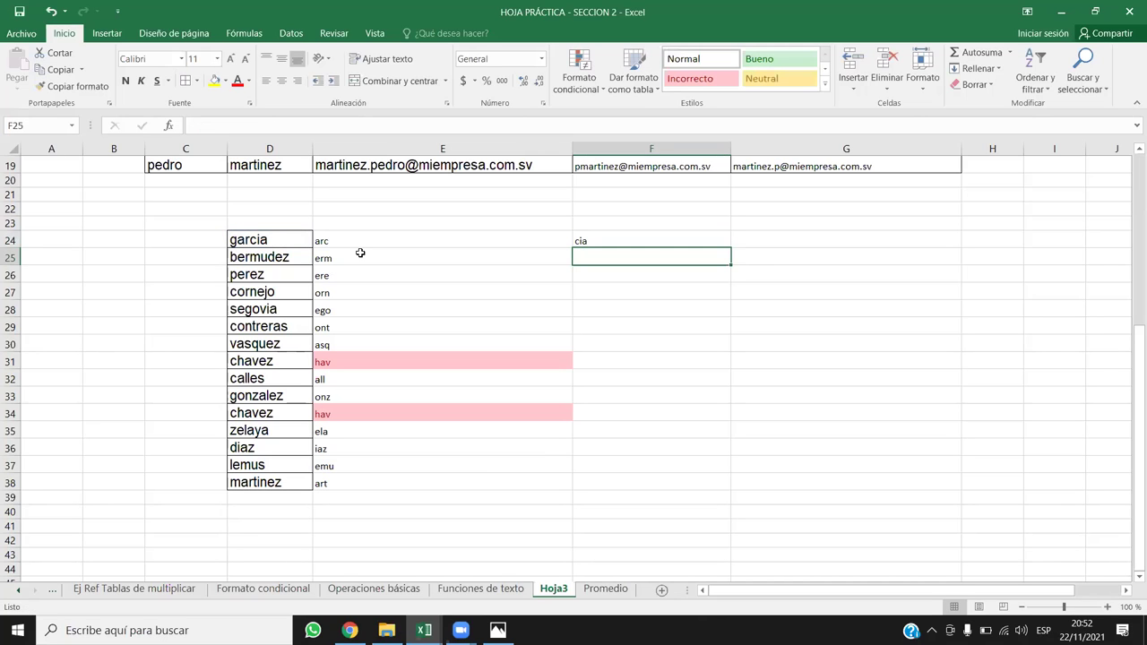
left_click(633, 238)
left_click(270, 241)
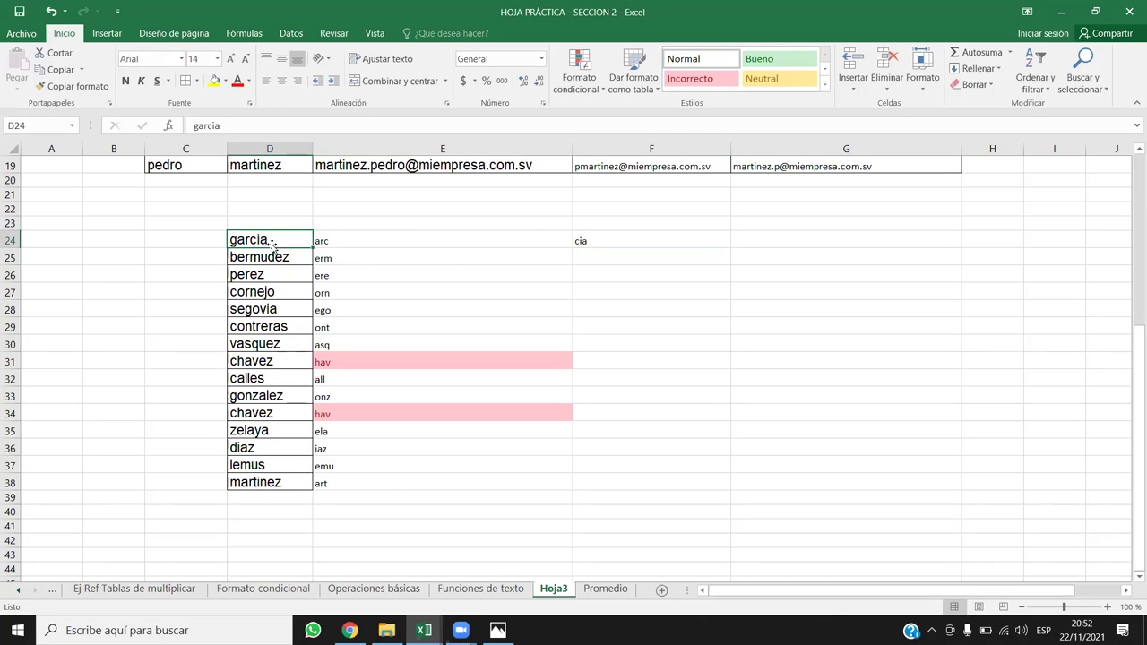
left_click(628, 238)
double_click(731, 245)
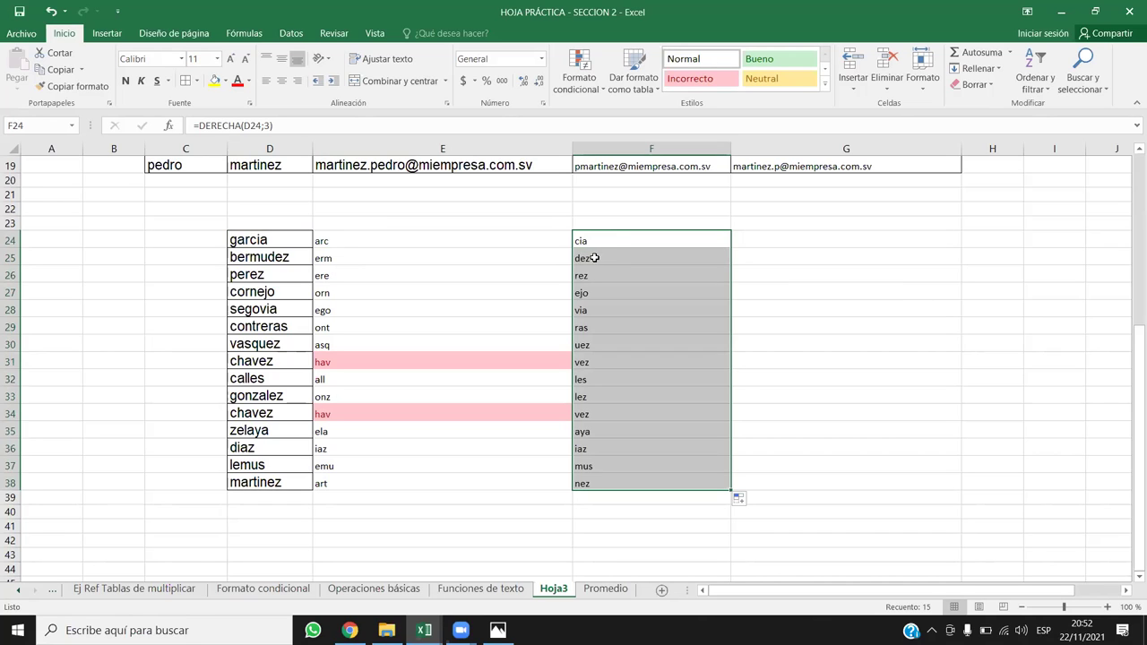
left_click(806, 364)
left_click(742, 235)
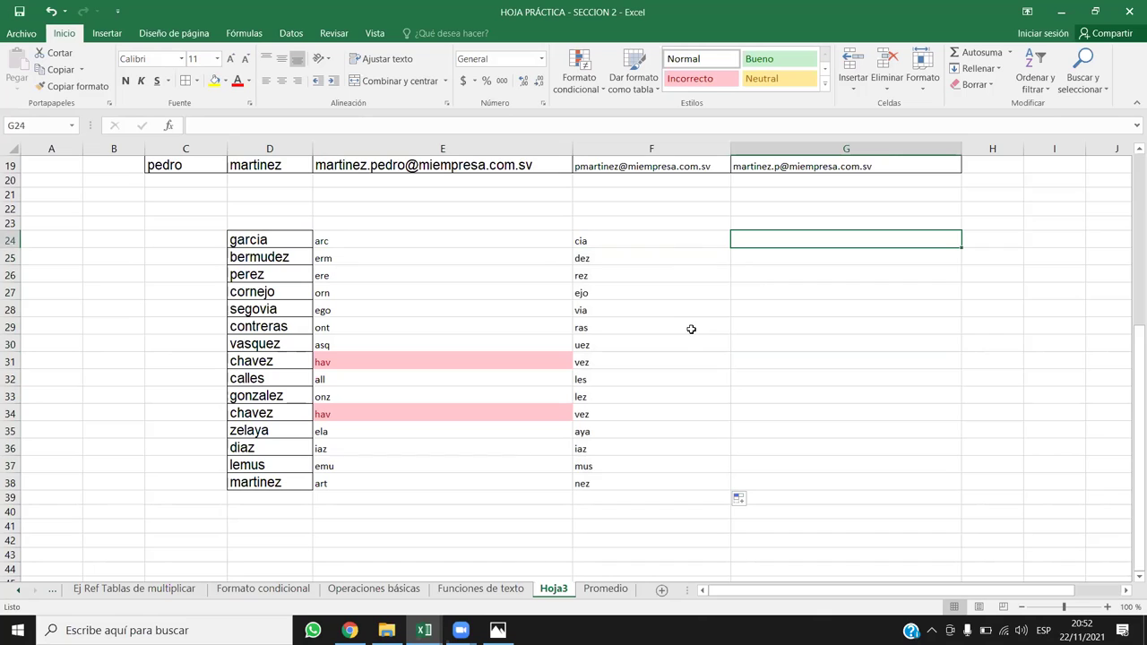